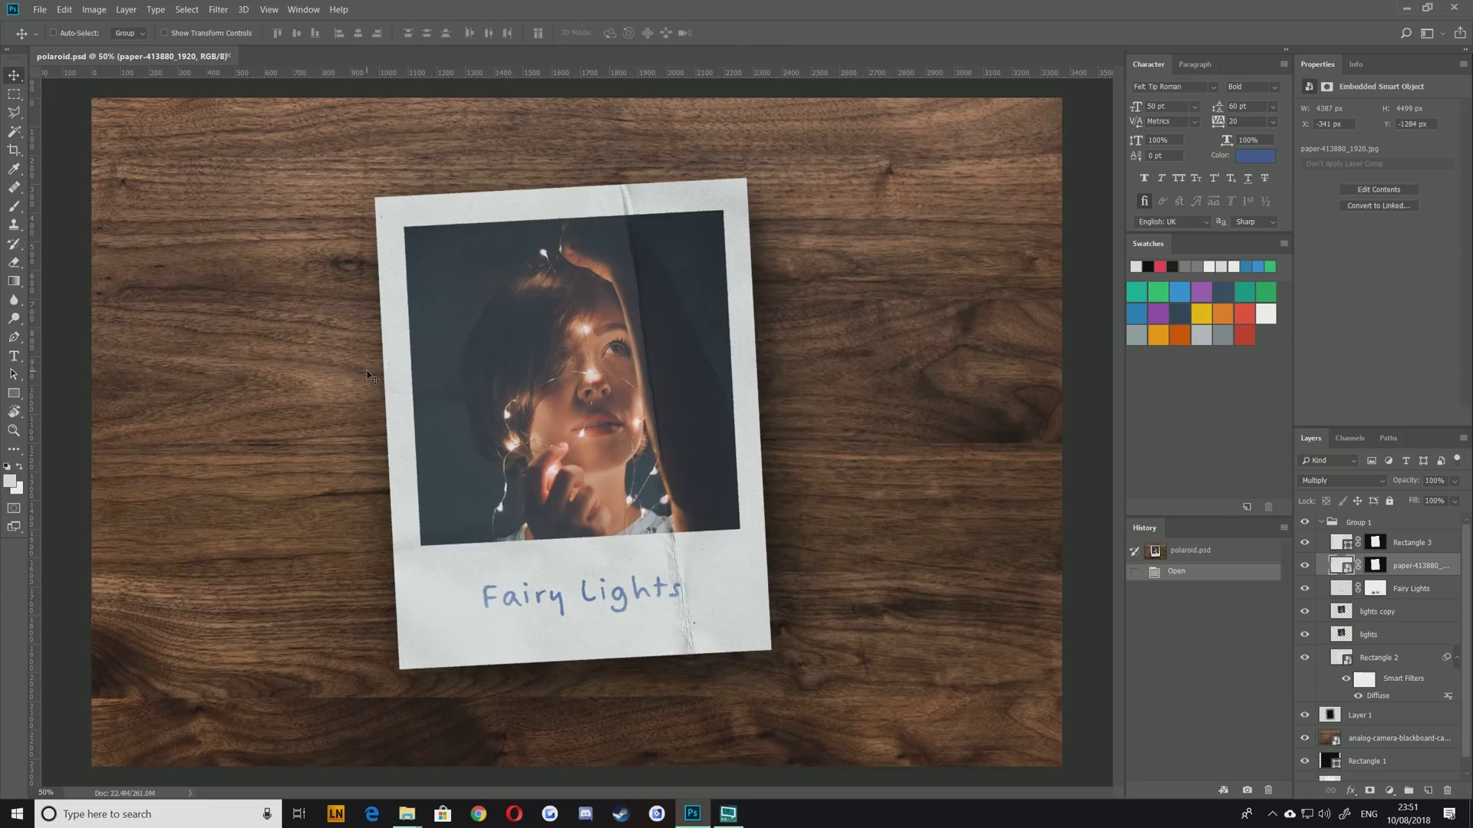
Create a new blank document from the A4 preset
{"action": "left_click", "coordinate": [47, 10]}
{"action": "left_click", "coordinate": [55, 27]}
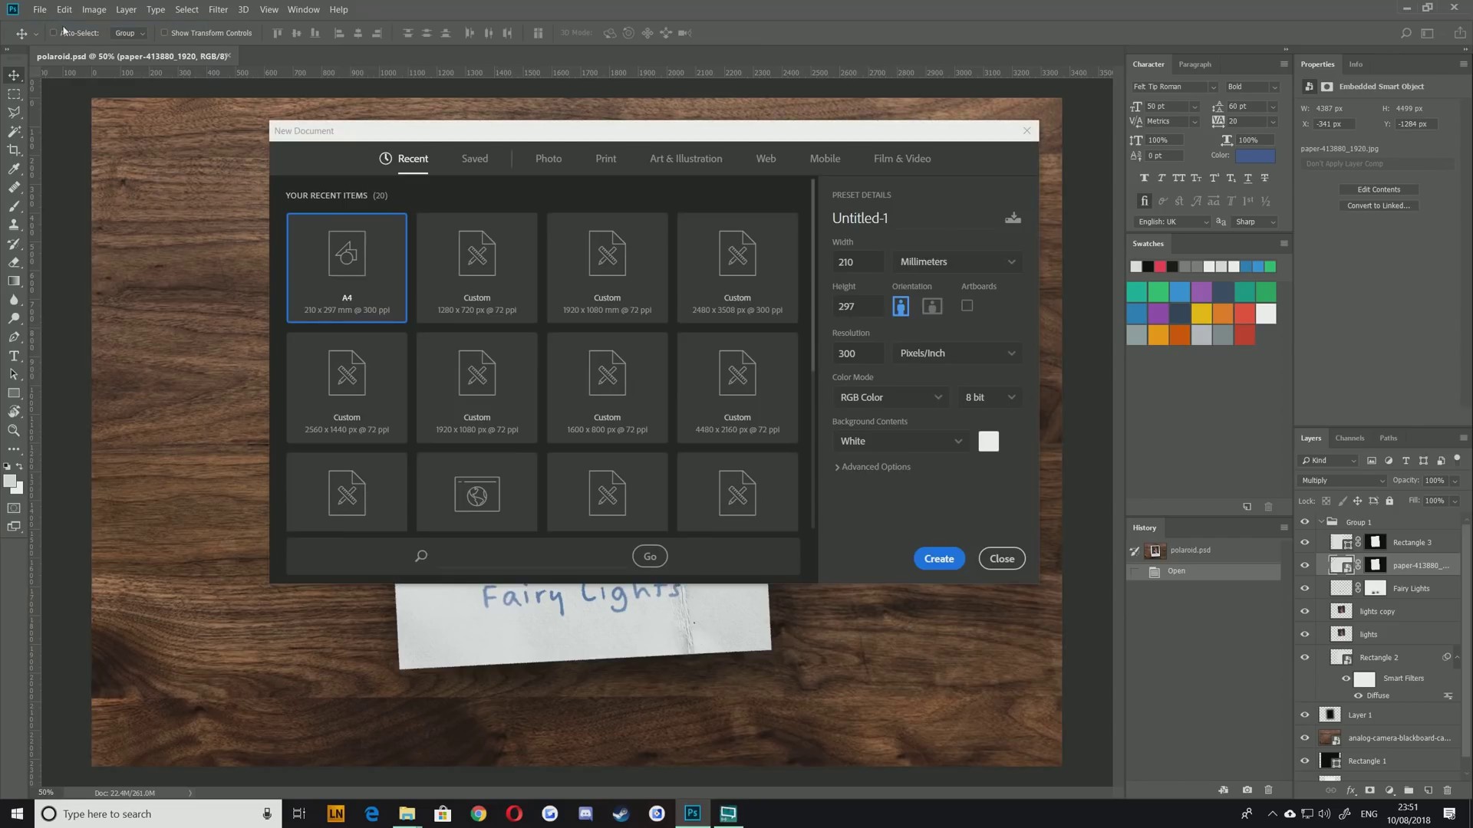
{"action": "left_click", "coordinate": [928, 563]}
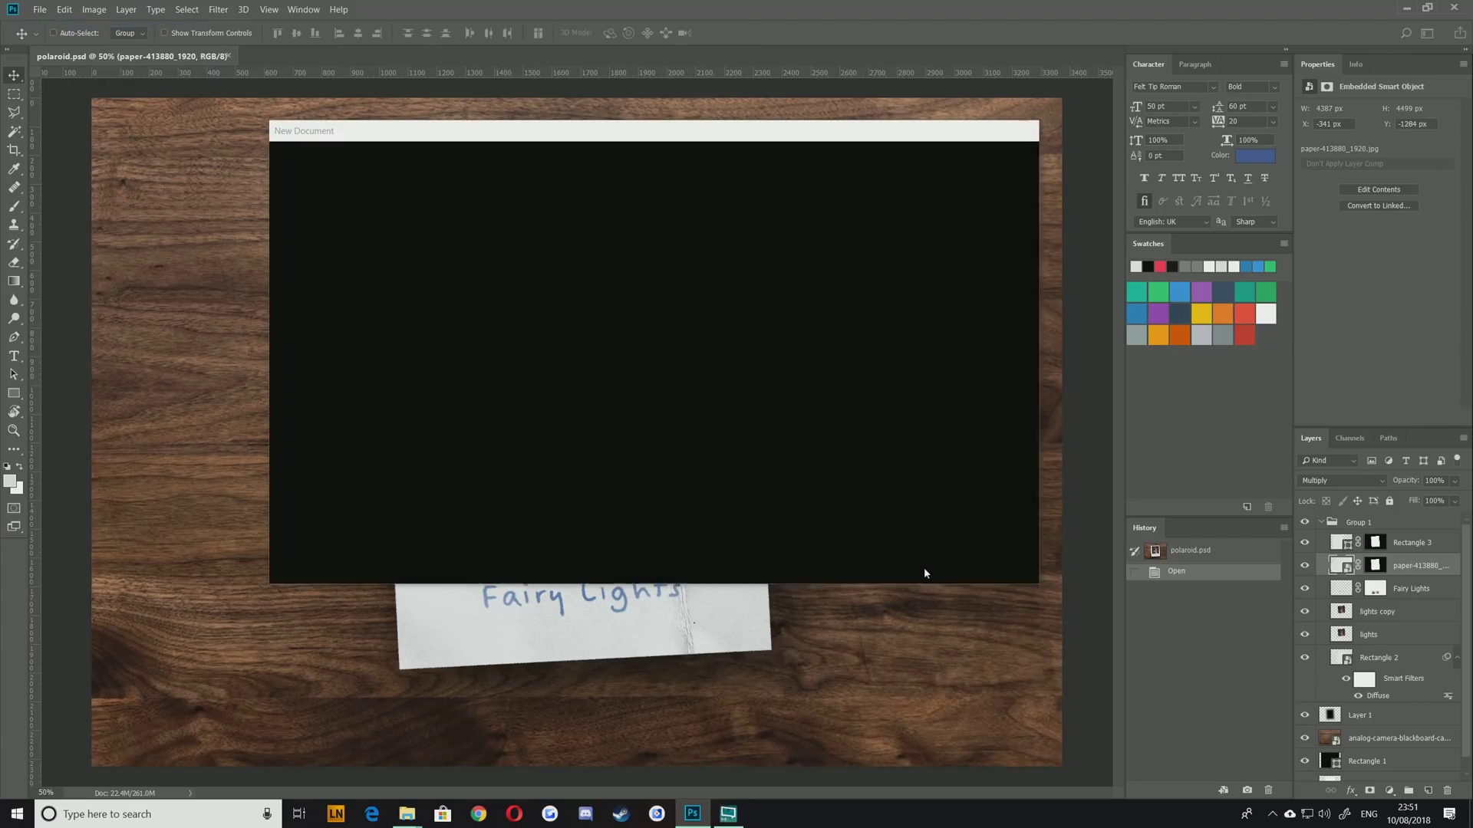
Rotate the canvas 90° clockwise to landscape, 3508 × 2480 px
{"action": "left_click", "coordinate": [94, 9]}
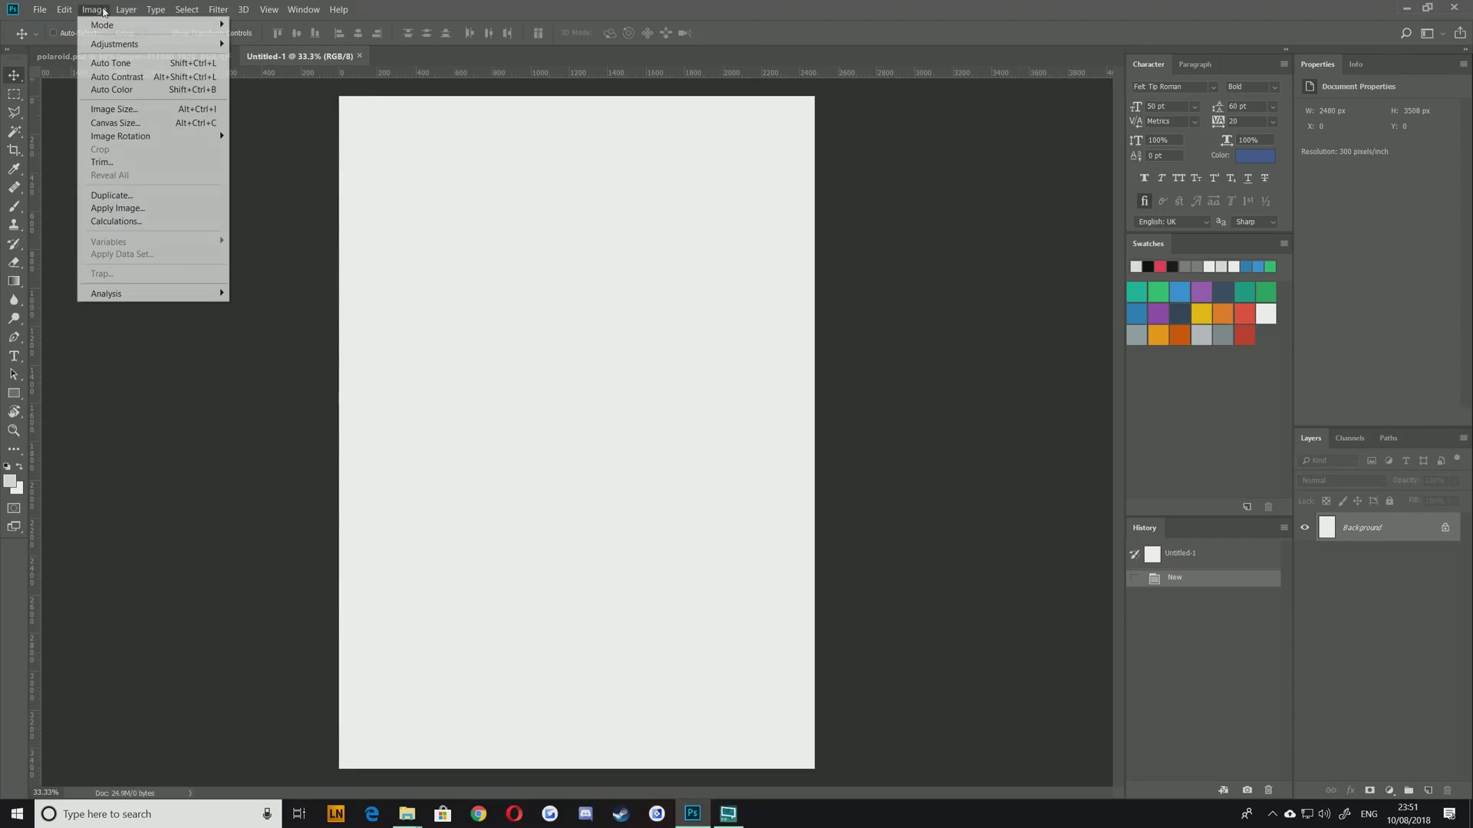
{"action": "mouse_move", "coordinate": [128, 138]}
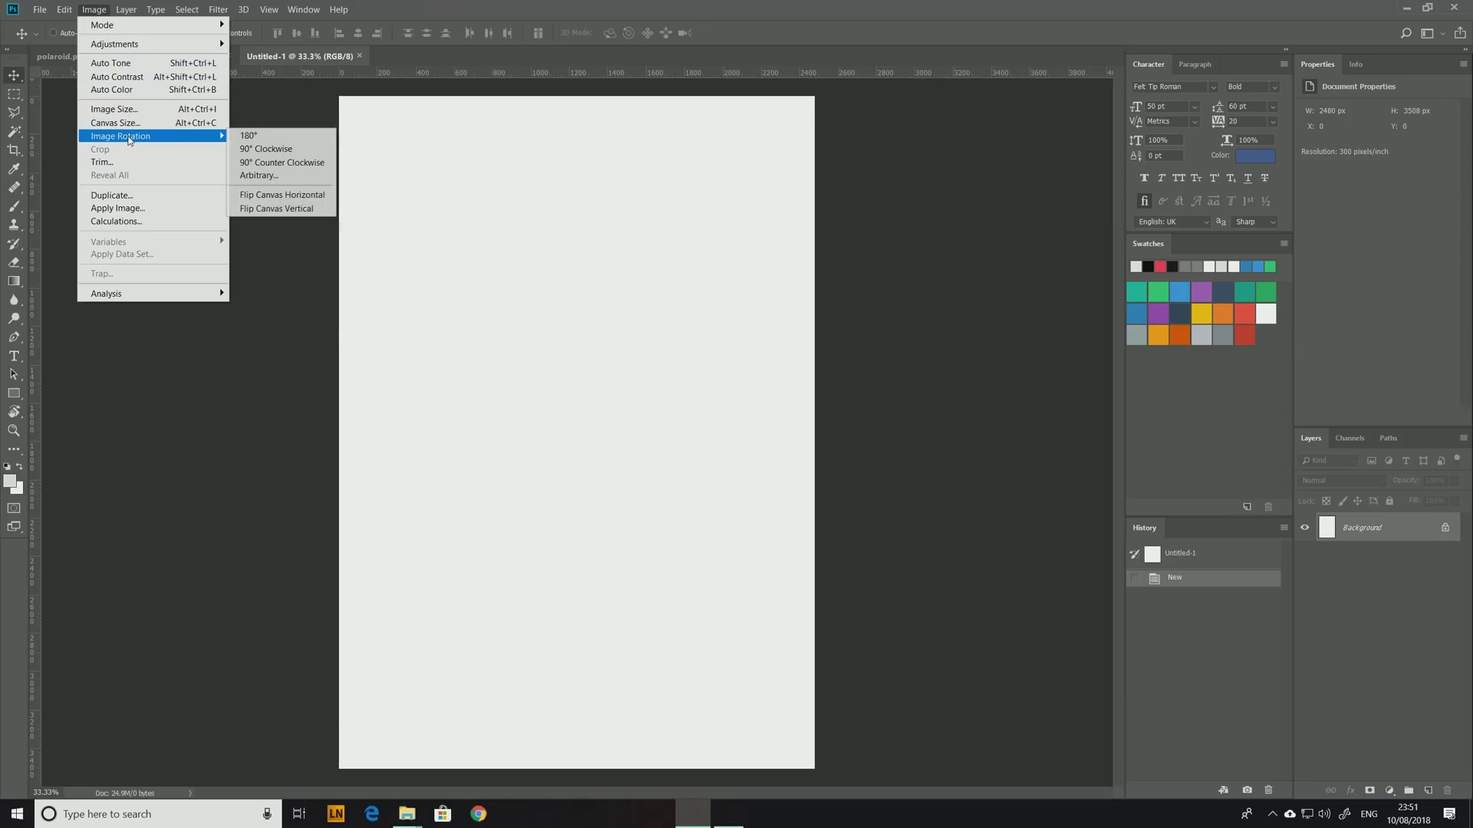
{"action": "left_click", "coordinate": [265, 149]}
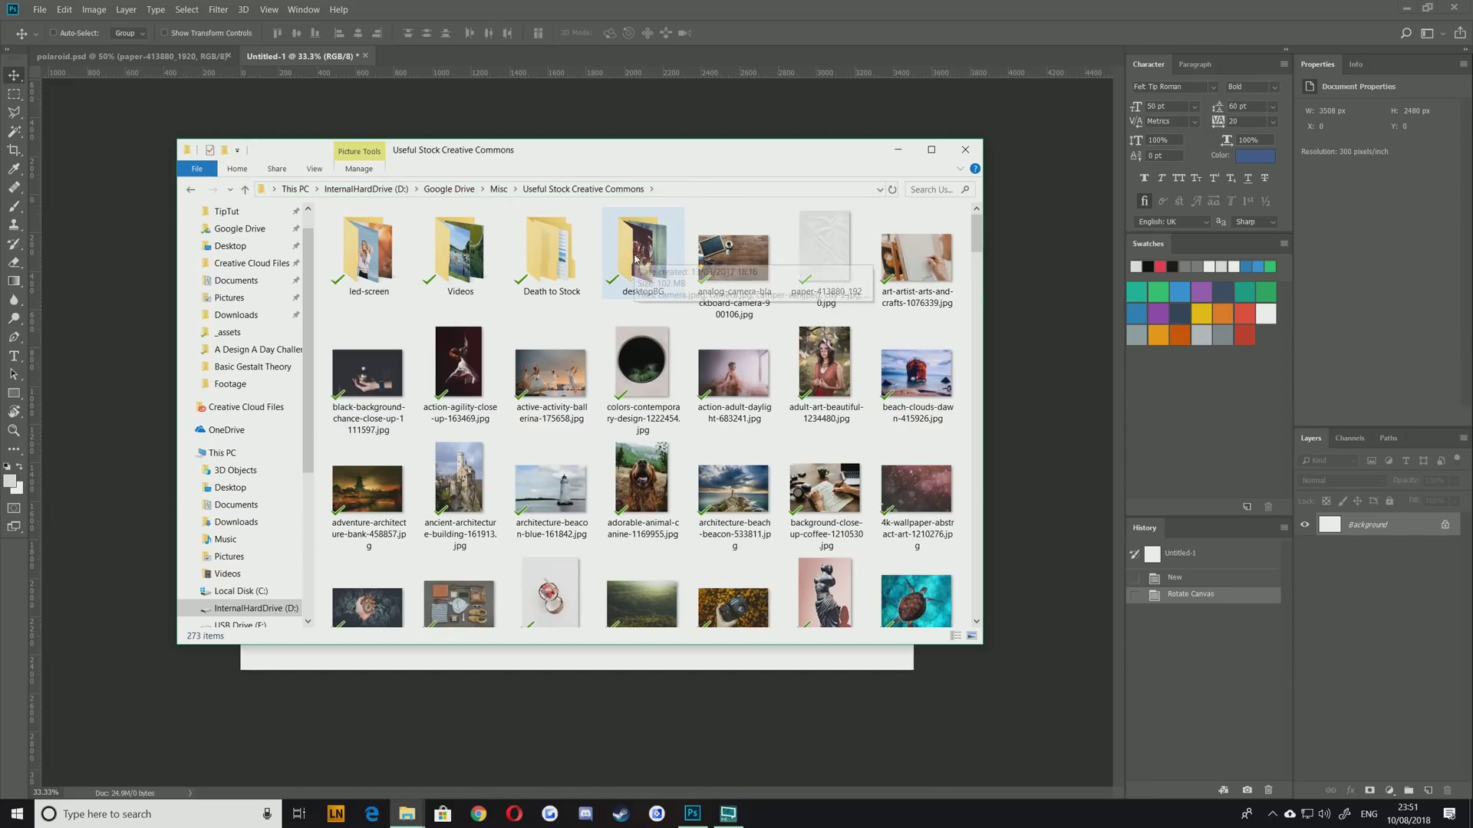
Select the analog-camera and adult-art photos in File Explorer and drag both onto the Untitled-1 canvas
{"action": "left_click", "coordinate": [716, 277]}
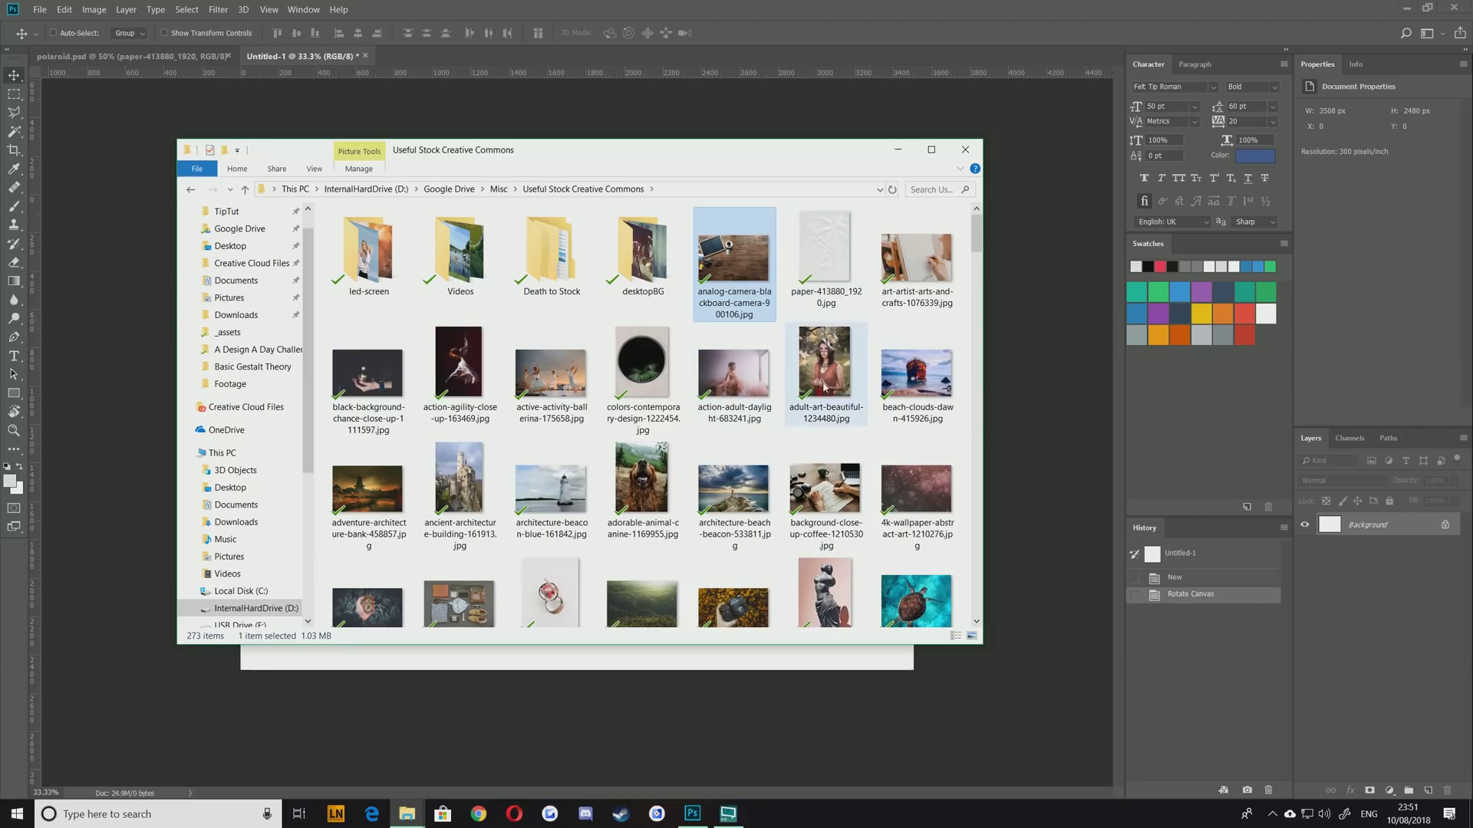
{"action": "left_click", "coordinate": [815, 360], "text": "ctrl"}
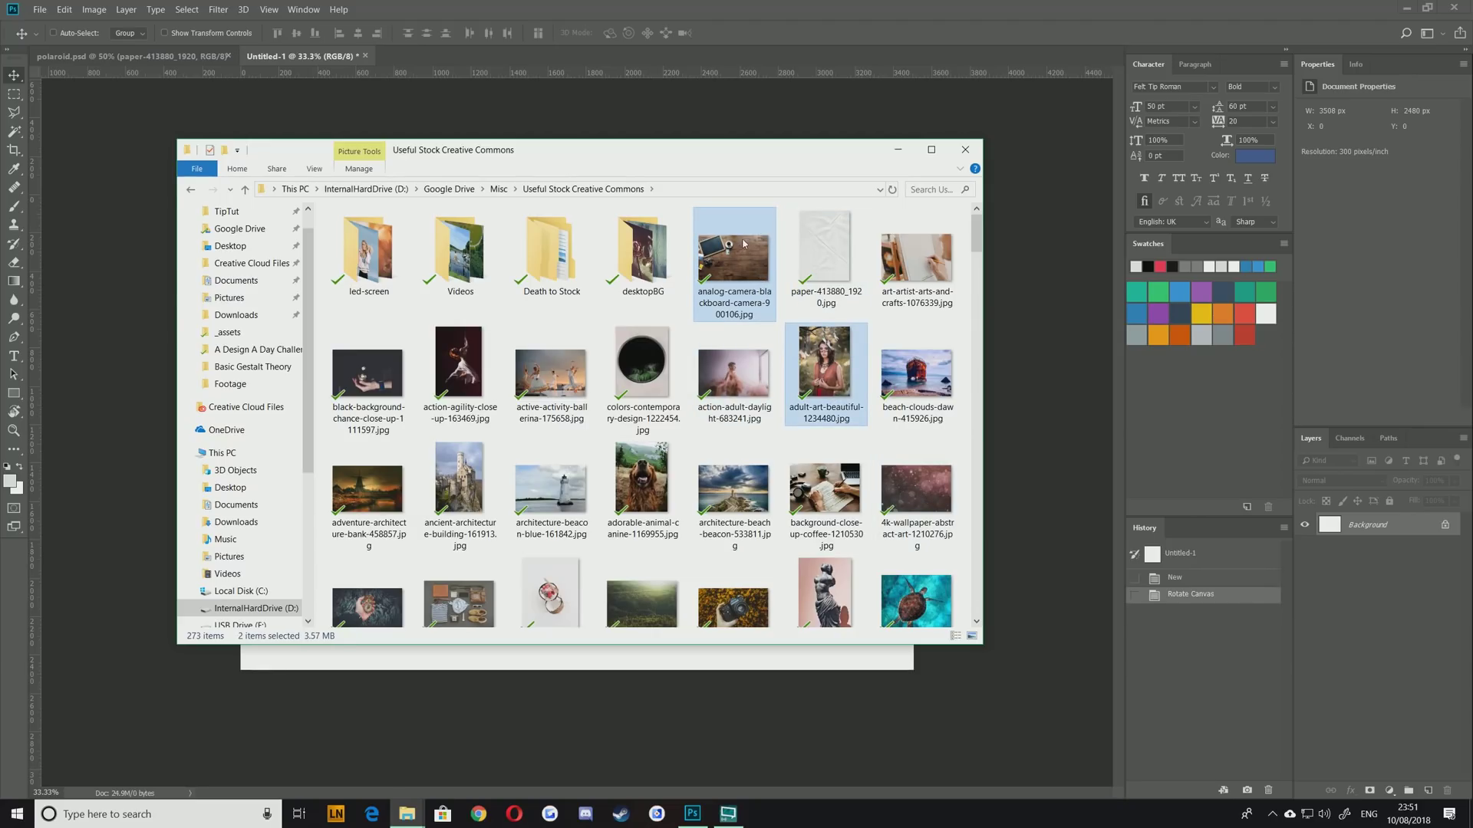
{"action": "left_click_drag", "start_coordinate": [748, 251], "coordinate": [158, 250]}
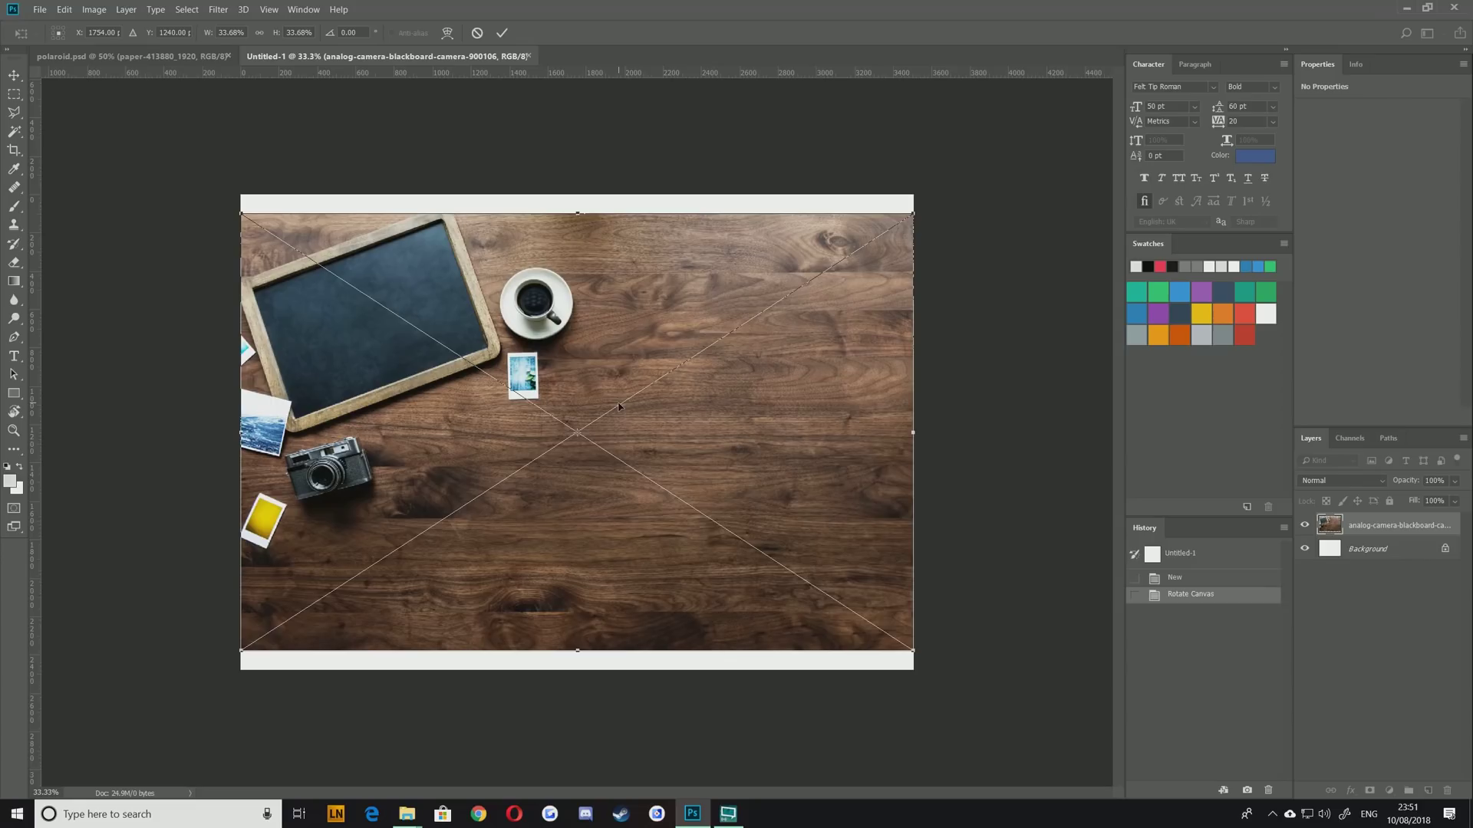
Commit both photos, hide the wood table layer, and place a canvas-sized black rectangle beneath them
{"action": "key", "text": "Return"}
{"action": "key", "text": "Return"}
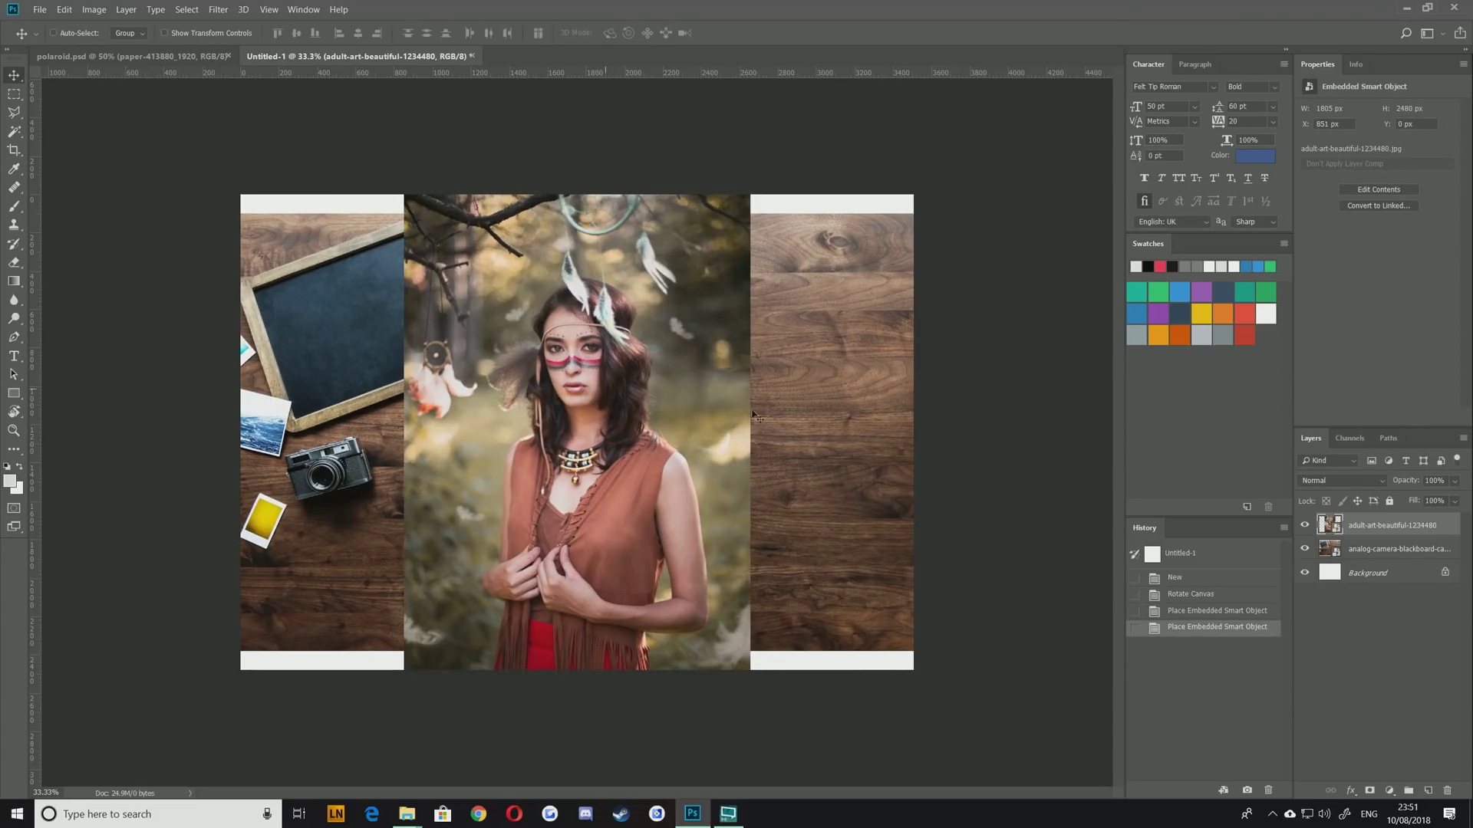
{"action": "left_click", "coordinate": [1304, 548]}
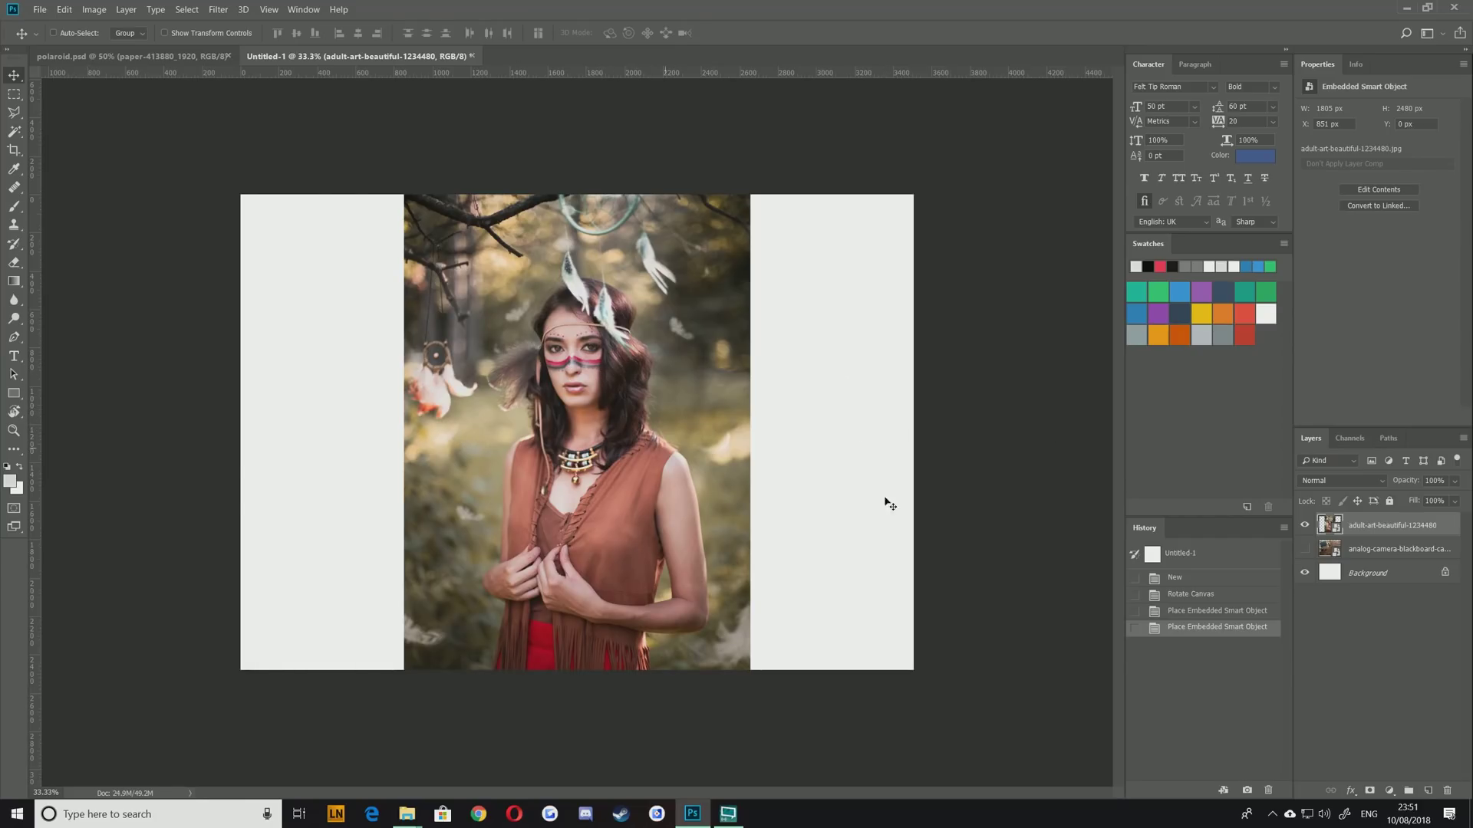
{"action": "left_click", "coordinate": [14, 393]}
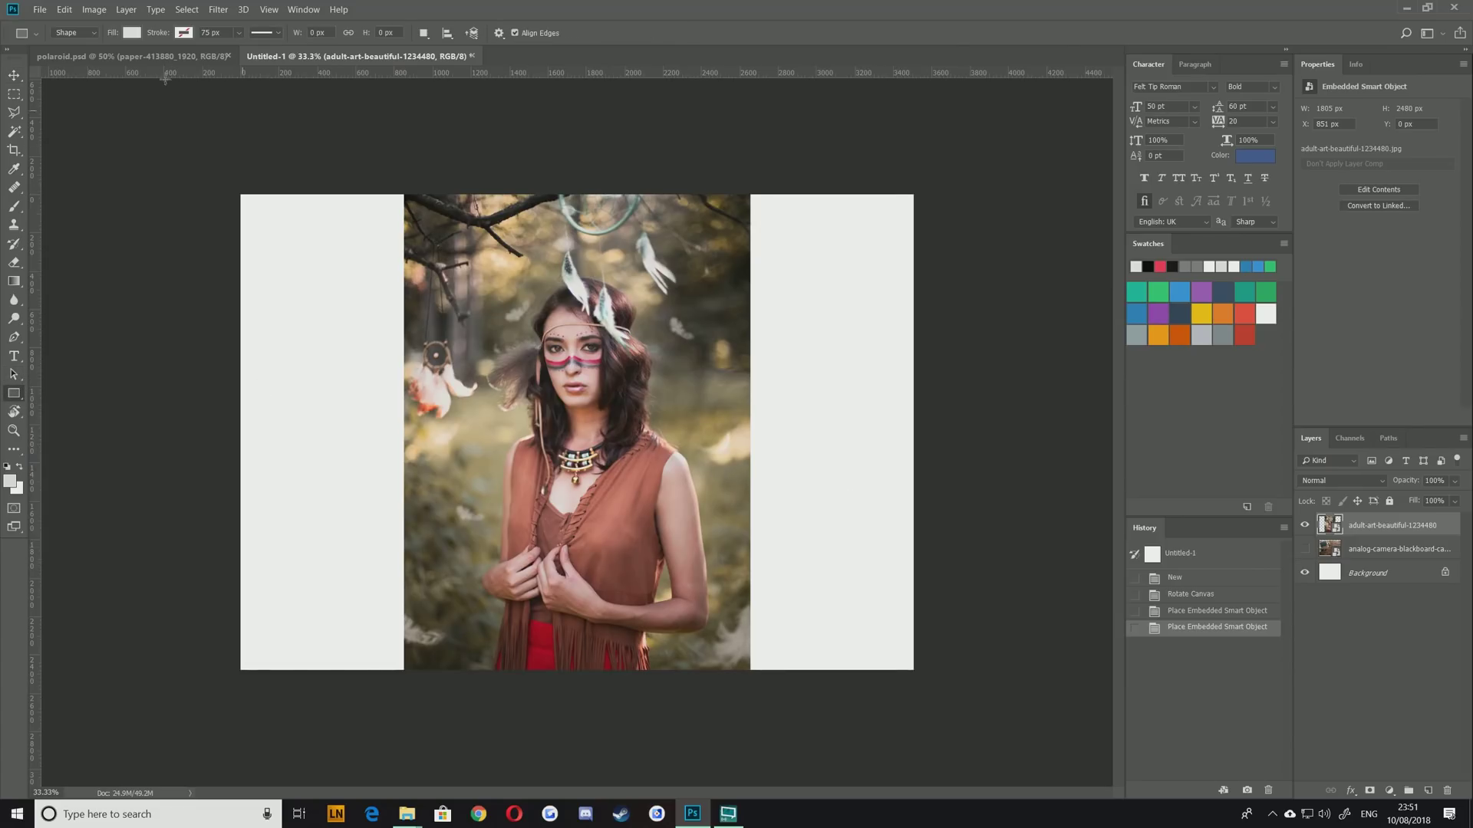
{"action": "left_click", "coordinate": [132, 33]}
{"action": "left_click", "coordinate": [78, 103]}
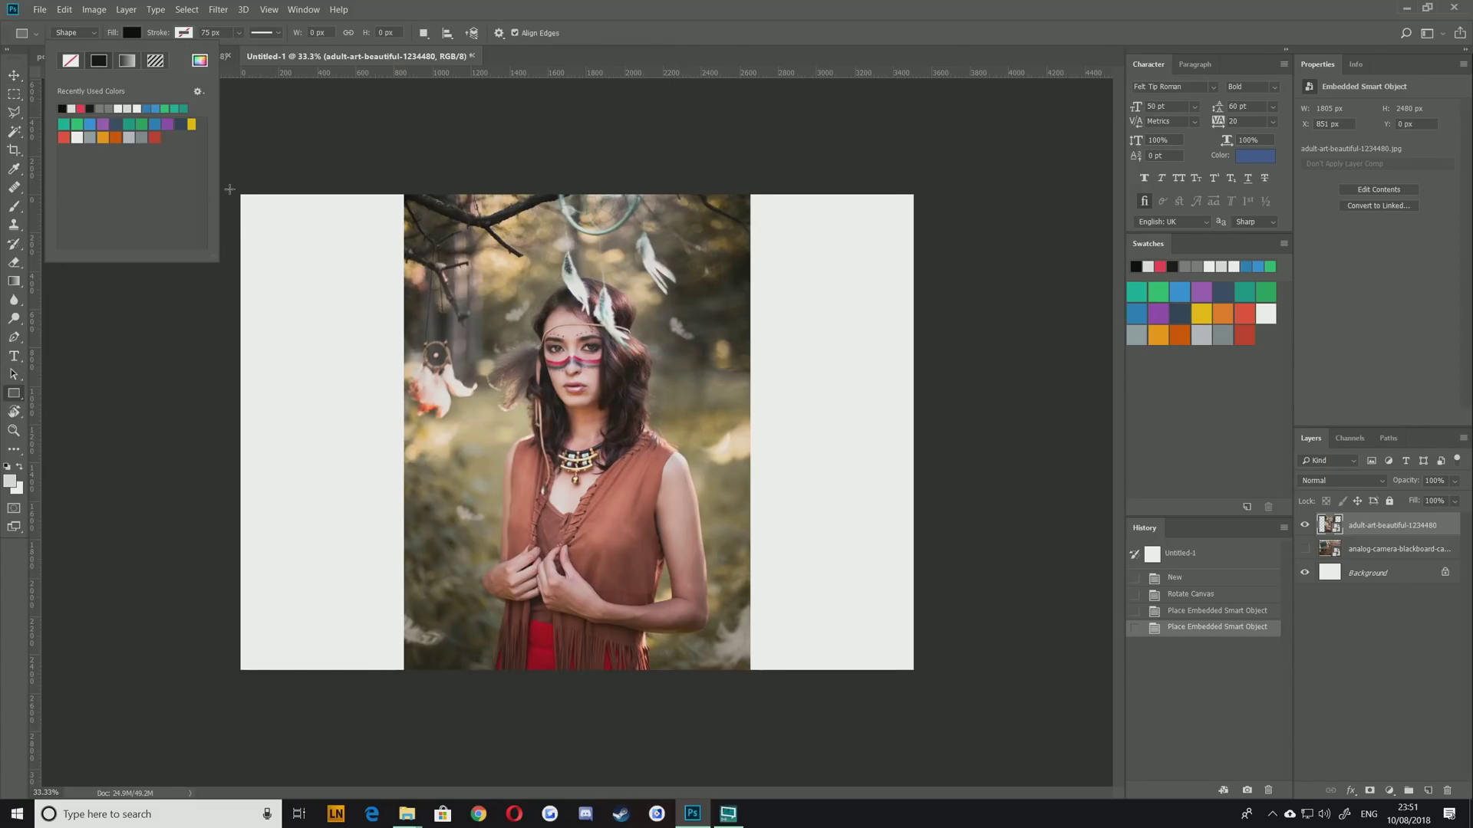
{"action": "left_click_drag", "start_coordinate": [224, 181], "coordinate": [976, 693]}
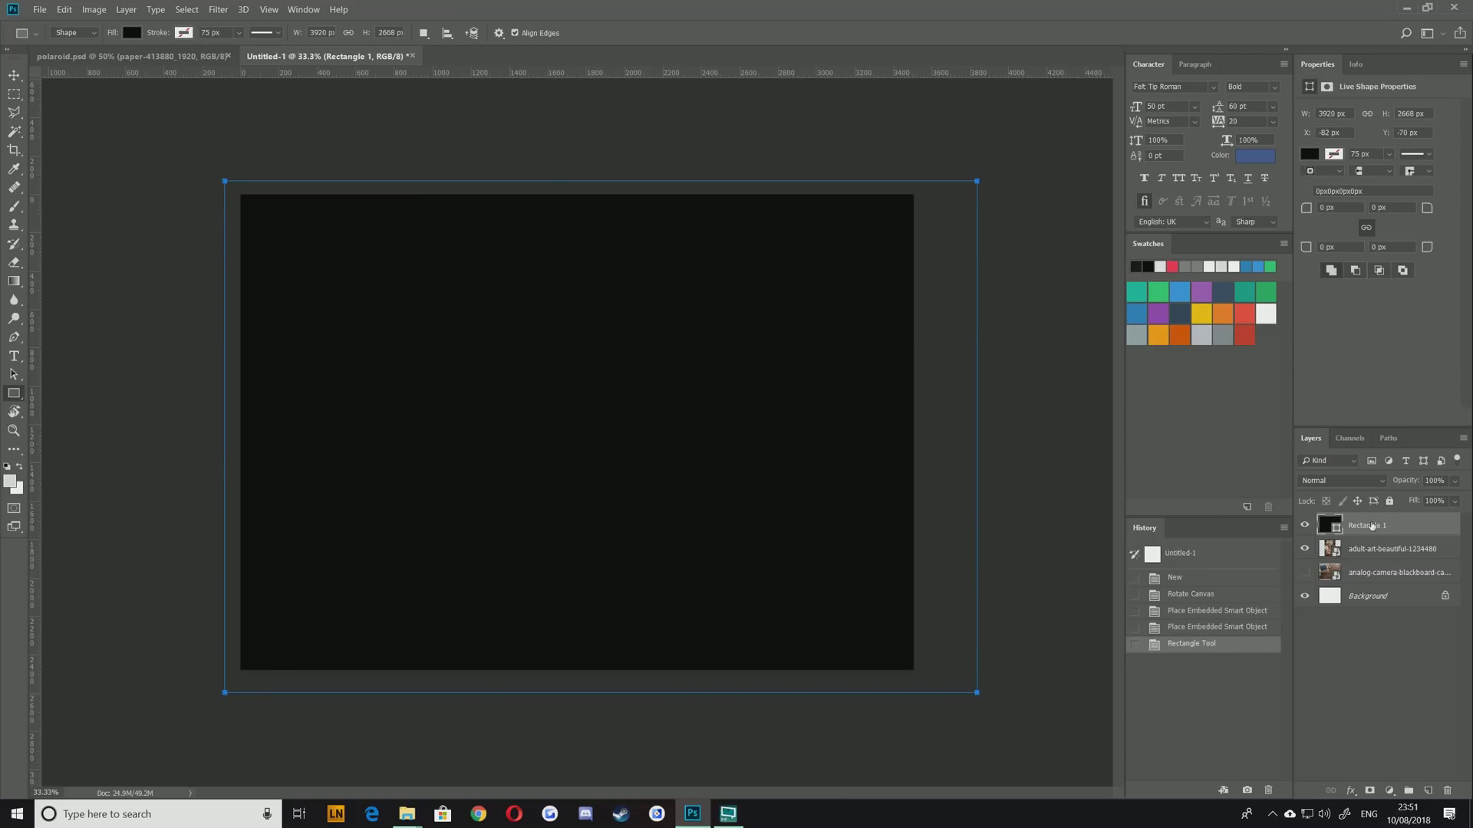
{"action": "left_click_drag", "start_coordinate": [1372, 526], "coordinate": [1373, 584]}
{"action": "left_click", "coordinate": [17, 77]}
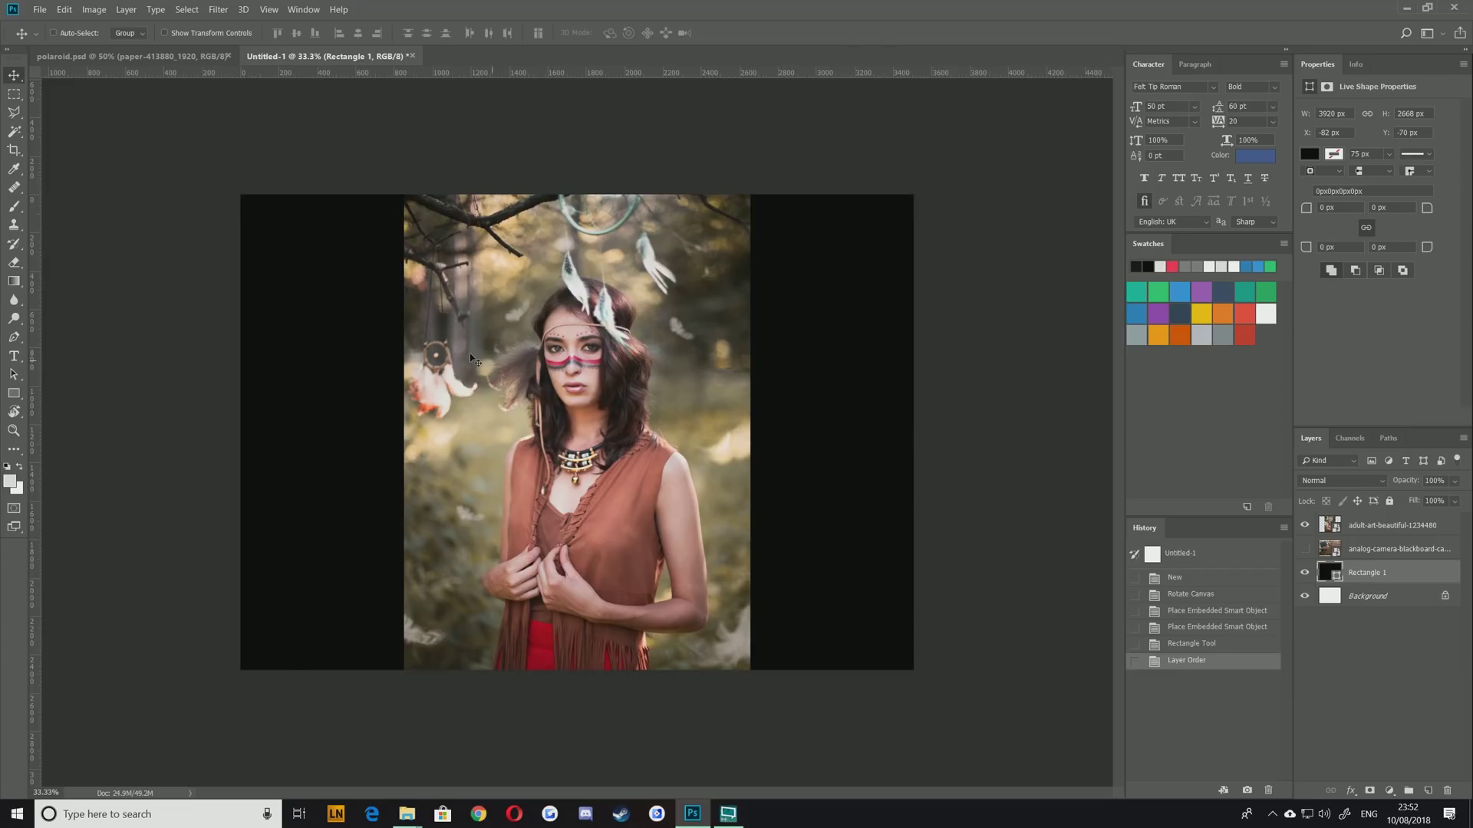
Add a layer mask trimming the portrait to a square around her face and shoulders
{"action": "left_click", "coordinate": [1311, 651]}
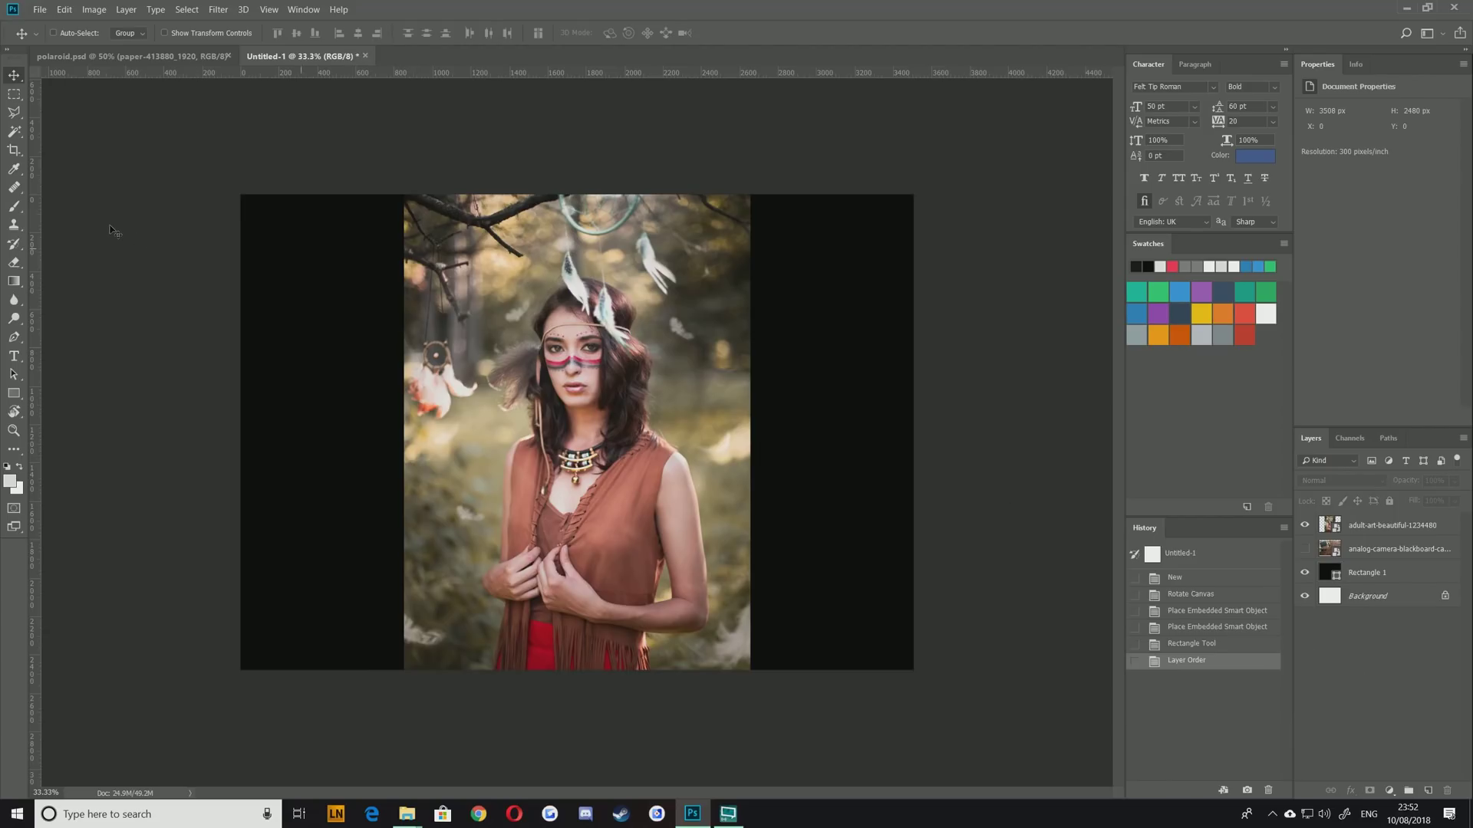
{"action": "left_click", "coordinate": [15, 93]}
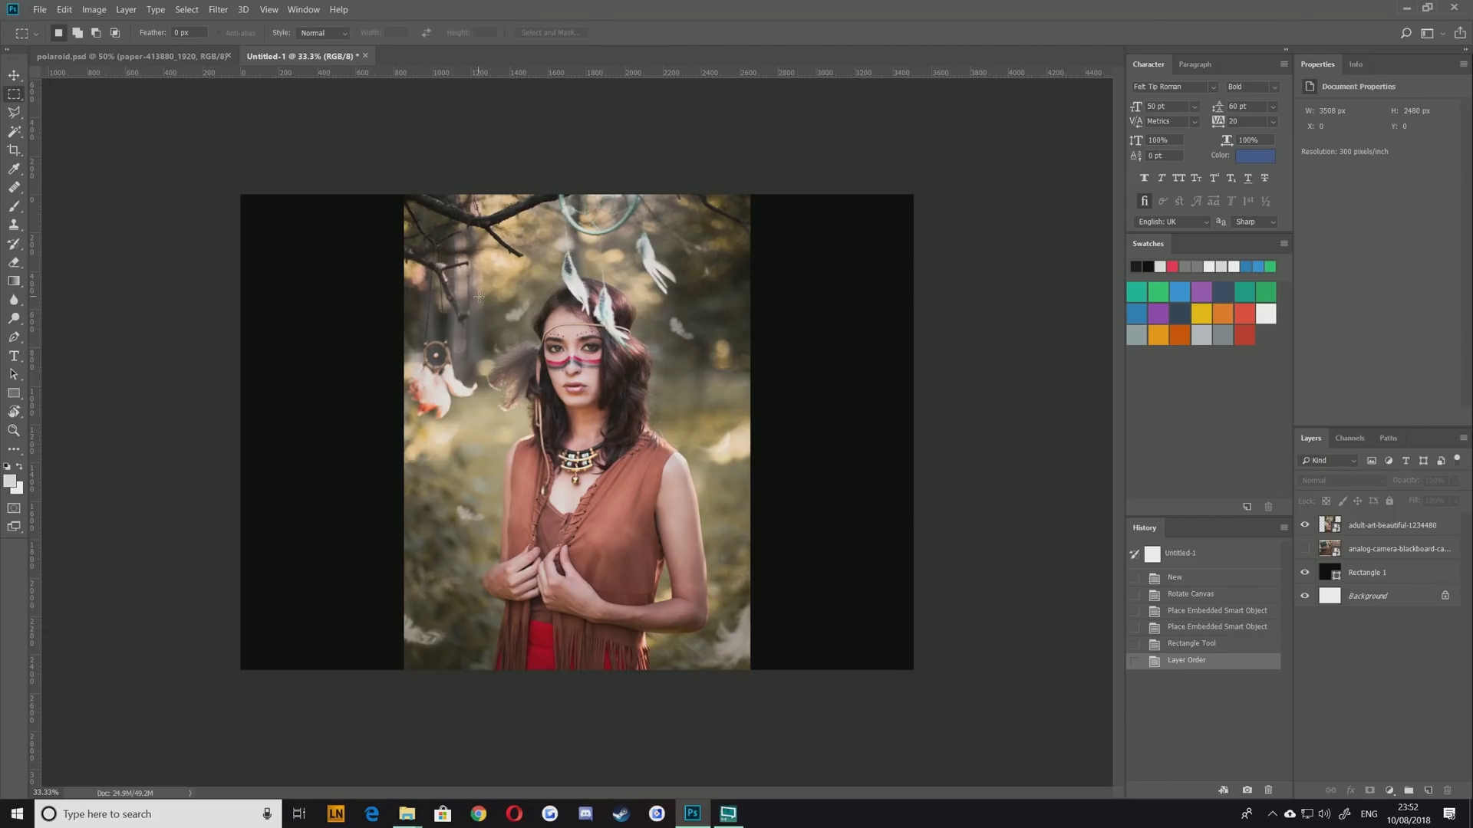
{"action": "left_click_drag", "start_coordinate": [454, 248], "coordinate": [718, 509]}
{"action": "left_click_drag", "start_coordinate": [537, 251], "coordinate": [539, 242]}
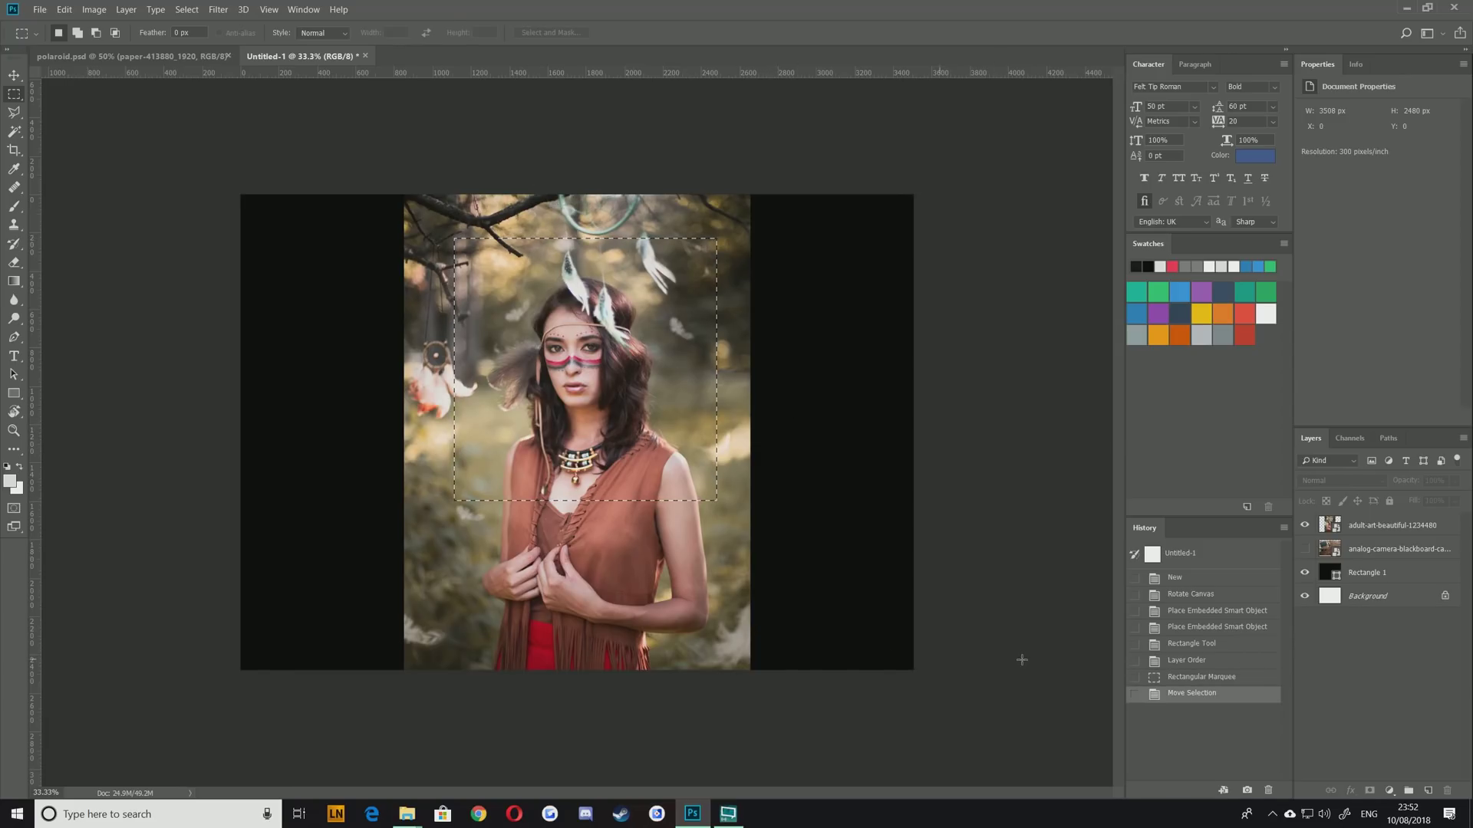
{"action": "left_click", "coordinate": [1357, 529]}
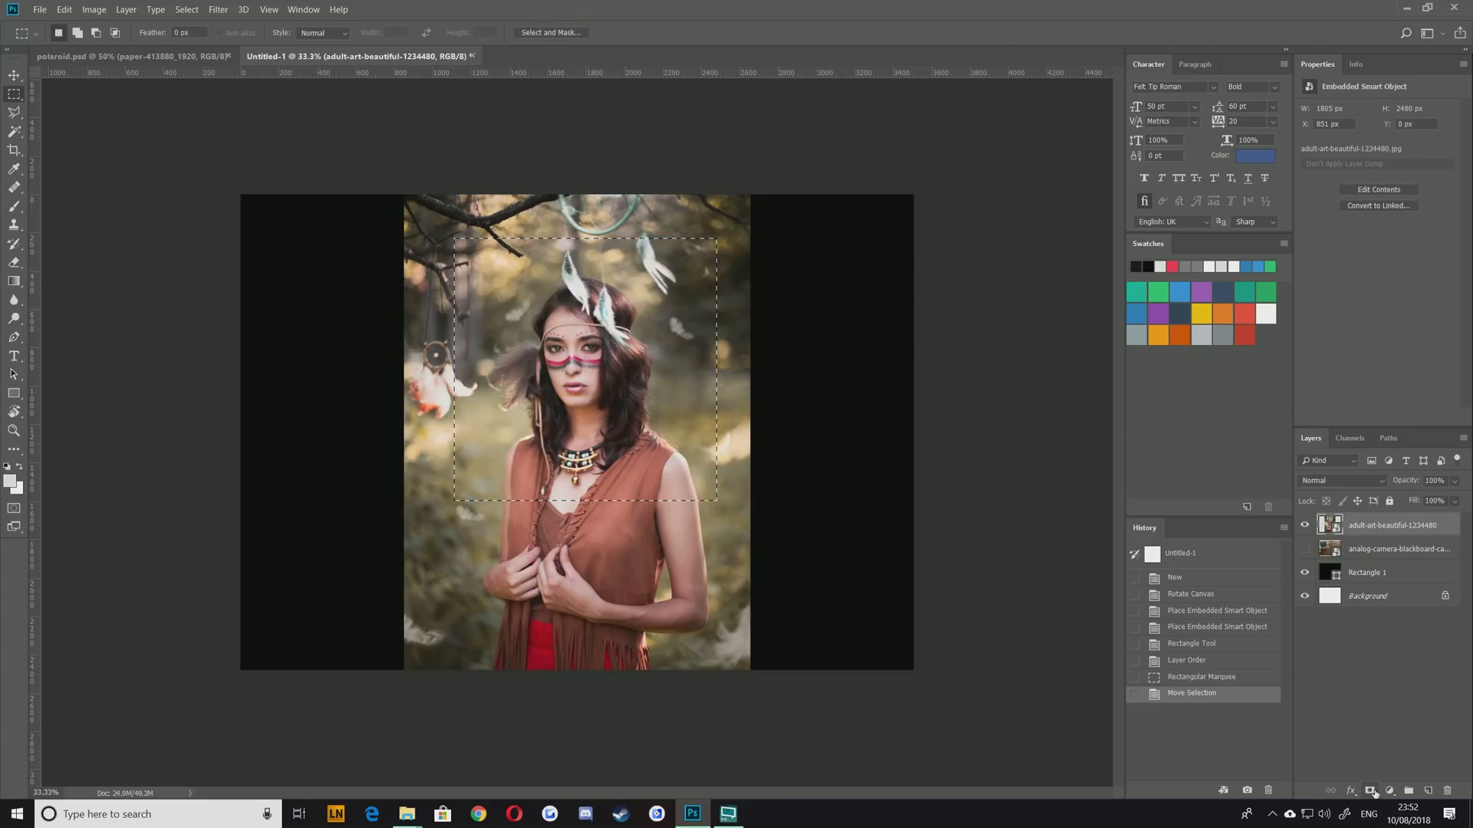
{"action": "left_click", "coordinate": [1370, 792]}
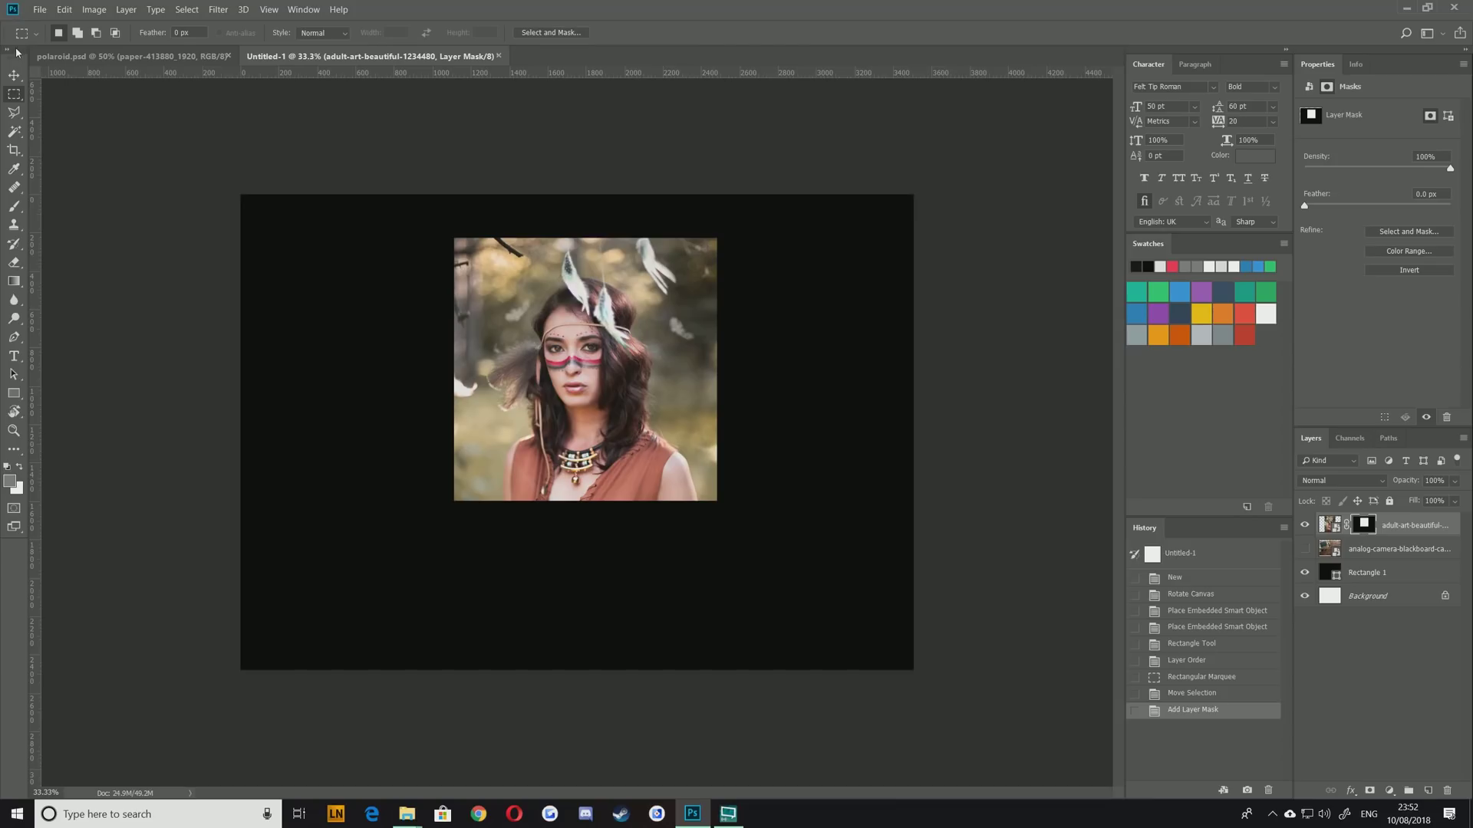
{"action": "left_click", "coordinate": [19, 79]}
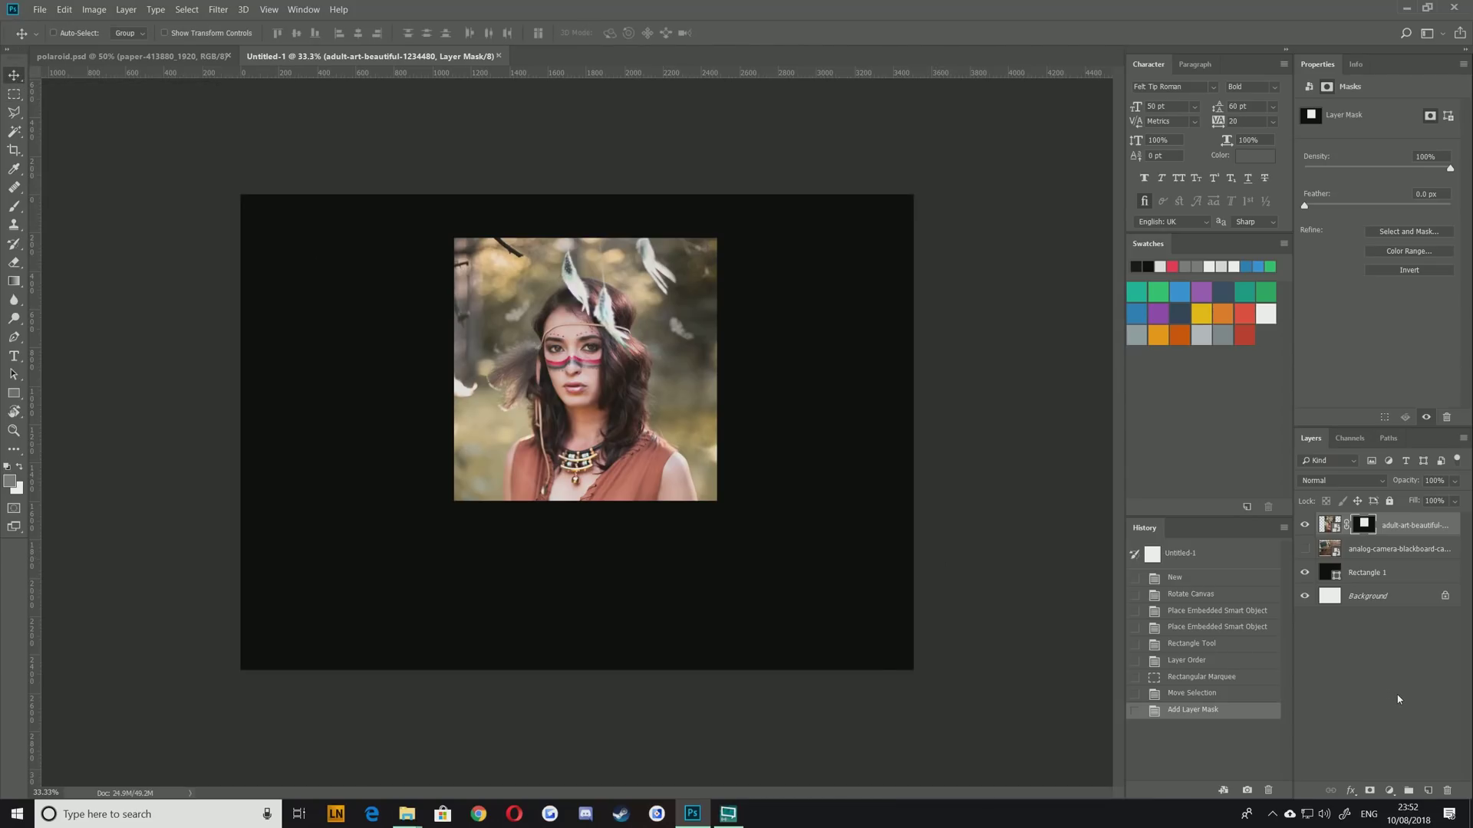
Set the Rectangle tool's fill to a near-white colour
{"action": "left_click", "coordinate": [1390, 699]}
{"action": "left_click", "coordinate": [14, 393]}
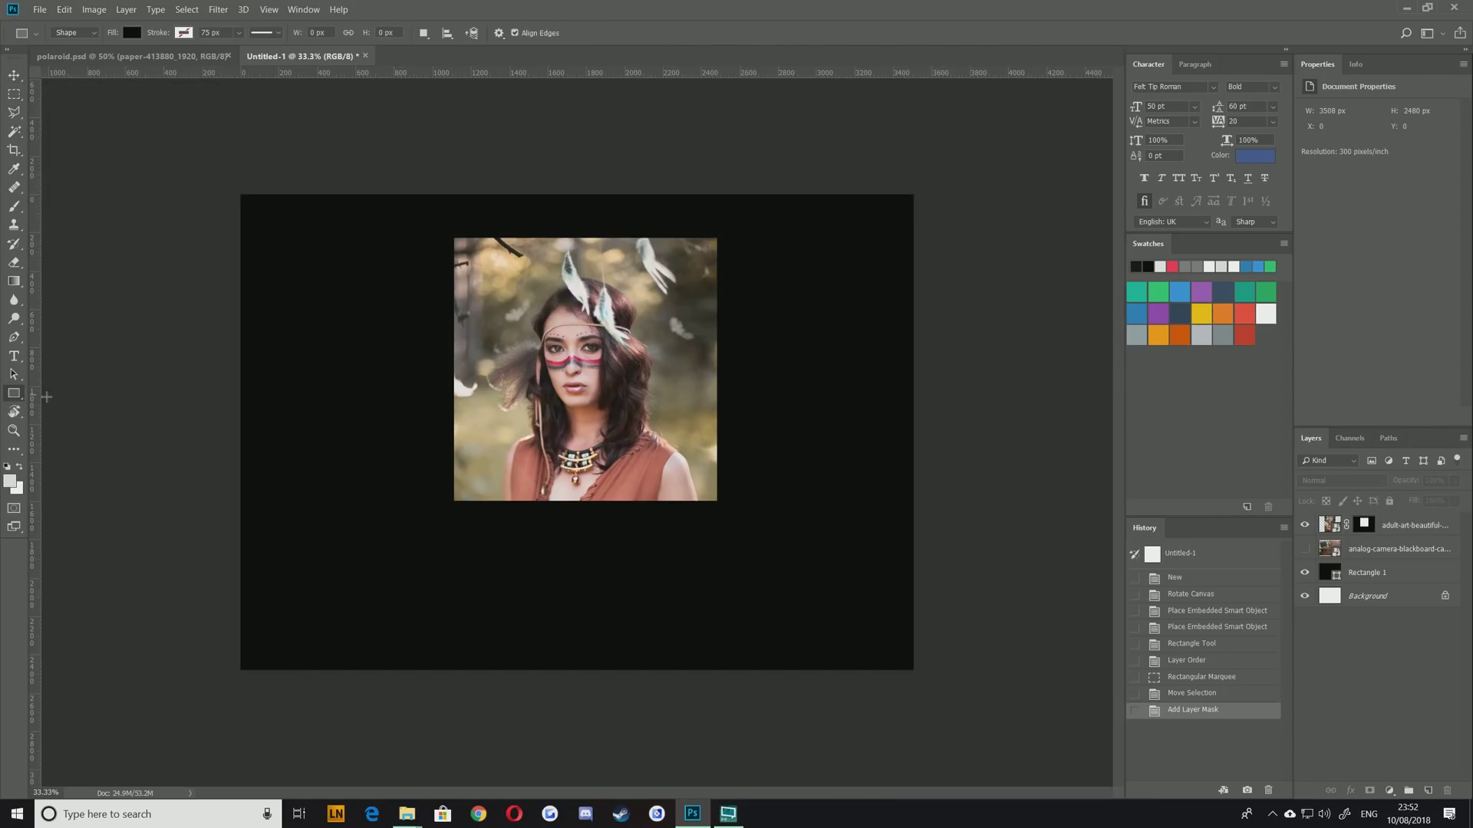
{"action": "left_click", "coordinate": [139, 36]}
{"action": "left_click", "coordinate": [74, 138]}
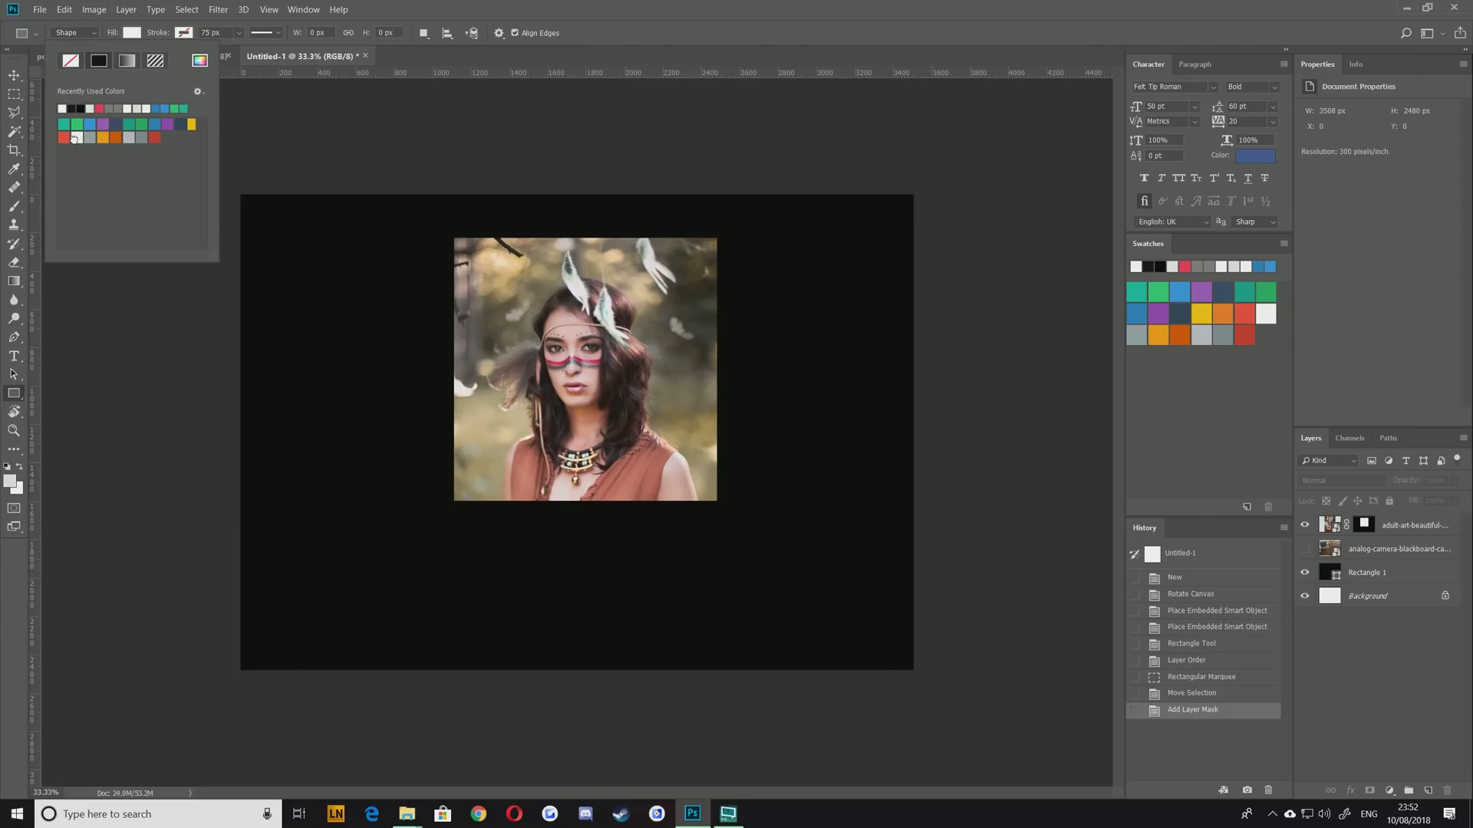
{"action": "left_click", "coordinate": [199, 61]}
{"action": "left_click", "coordinate": [630, 142]}
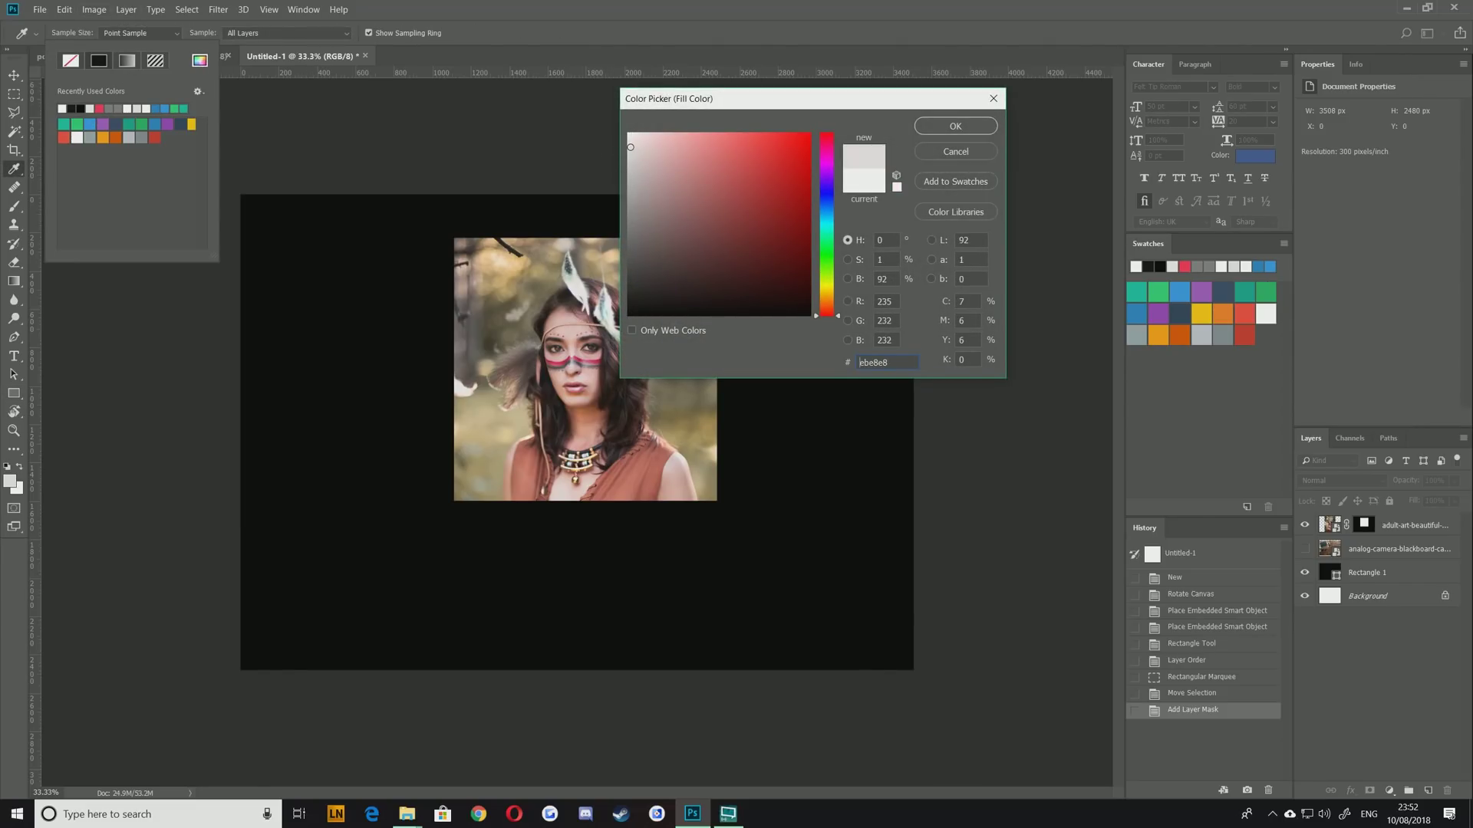
{"action": "left_click_drag", "start_coordinate": [631, 142], "coordinate": [621, 138]}
{"action": "key", "text": "Return"}
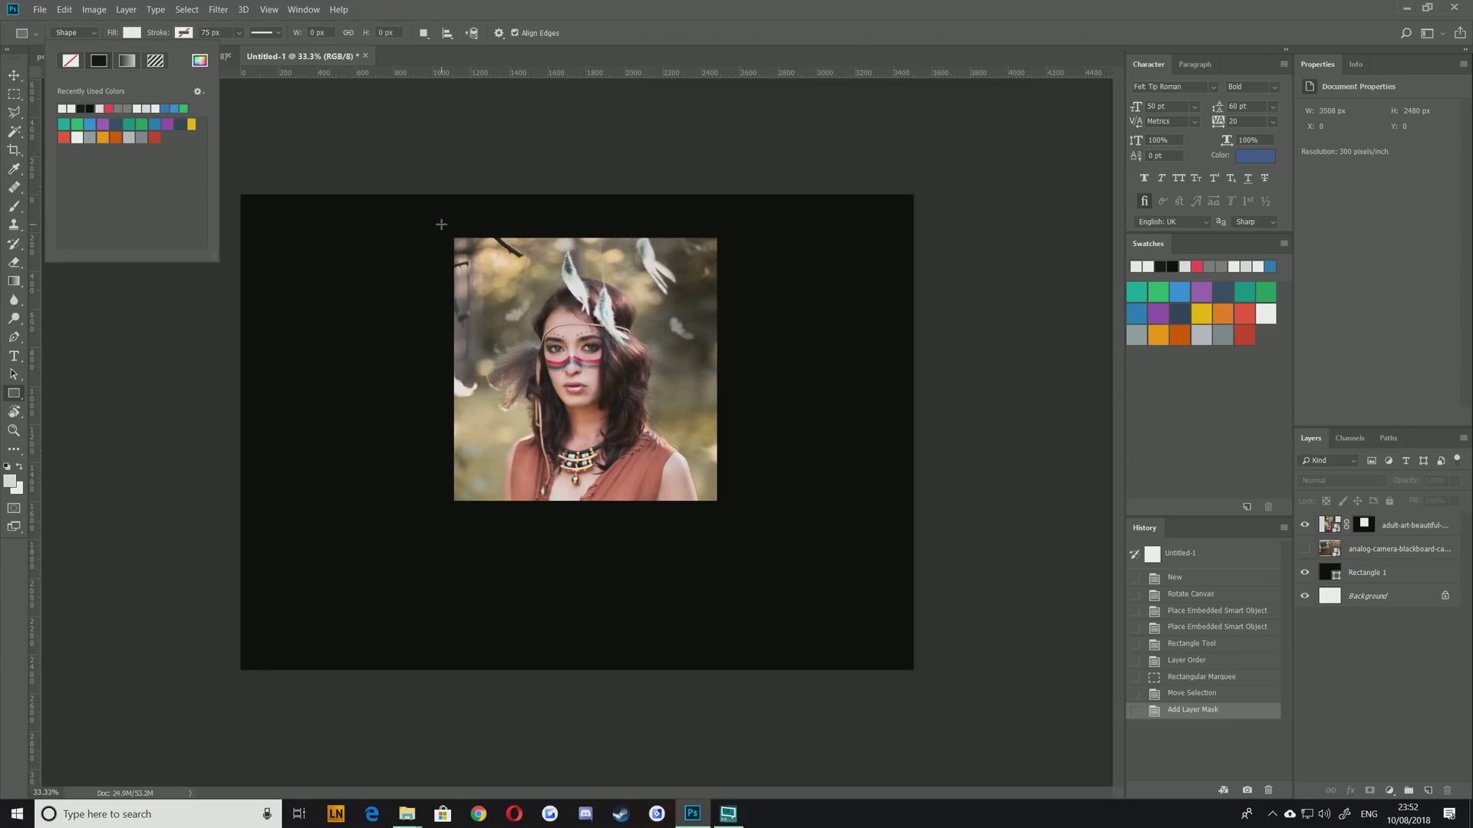
Draw the frame rectangle, move it beneath the portrait, and align their horizontal centres
{"action": "left_click_drag", "start_coordinate": [439, 224], "coordinate": [733, 593]}
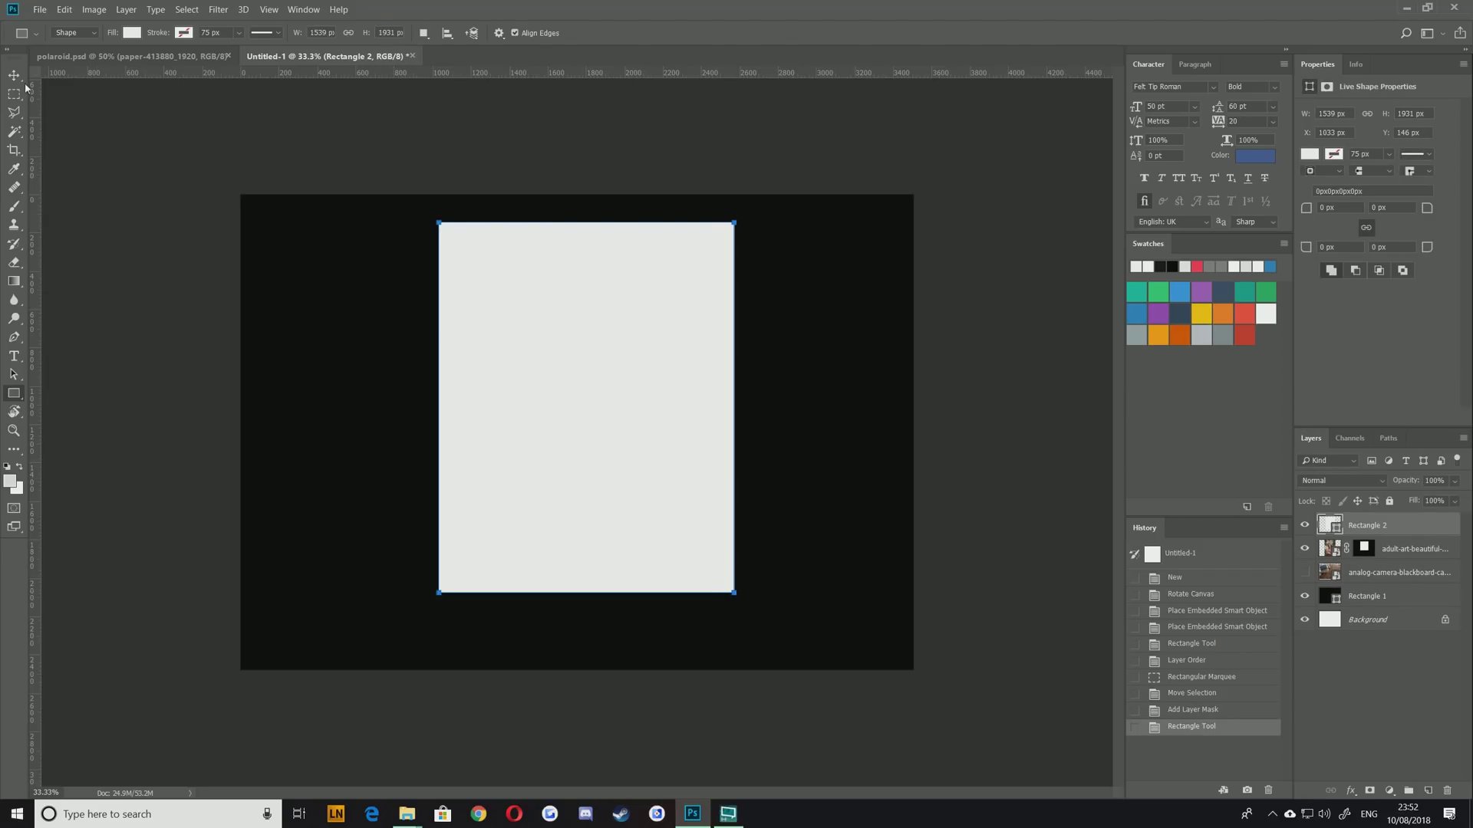
{"action": "key", "text": "v"}
{"action": "left_click_drag", "start_coordinate": [1362, 530], "coordinate": [1377, 566]}
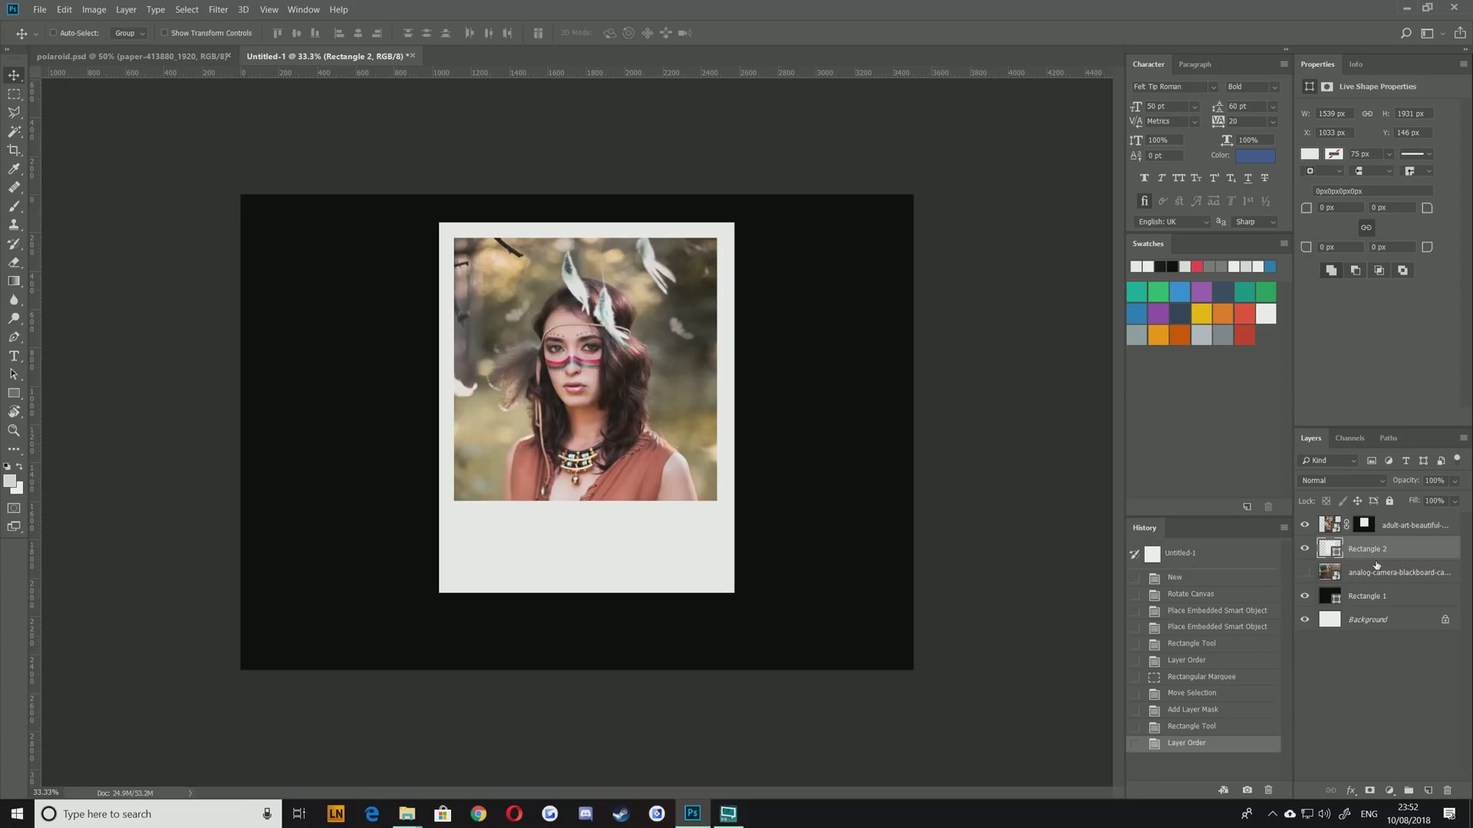
{"action": "left_click", "coordinate": [1393, 524], "text": "shift"}
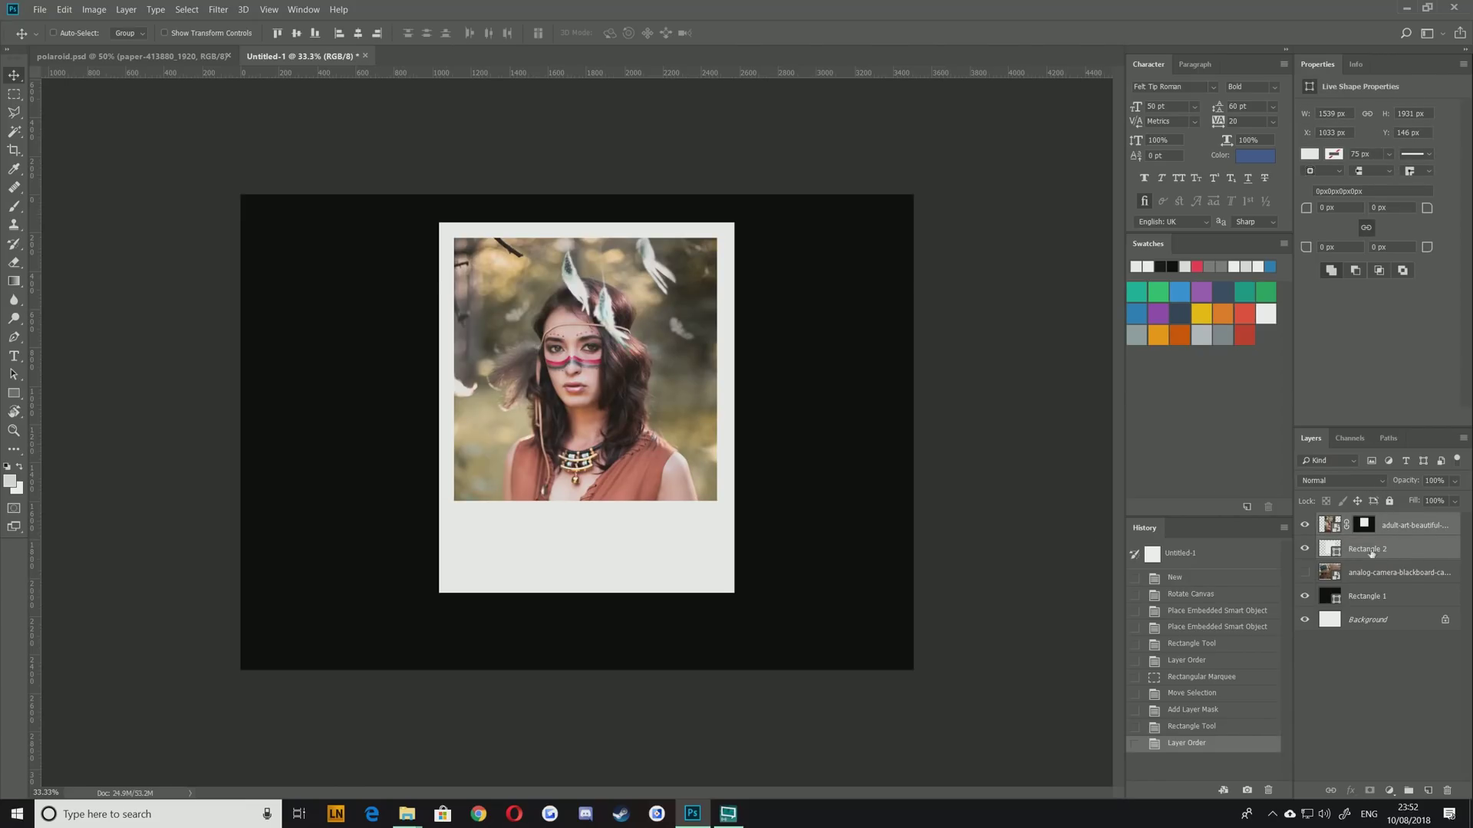
{"action": "left_click", "coordinate": [358, 34]}
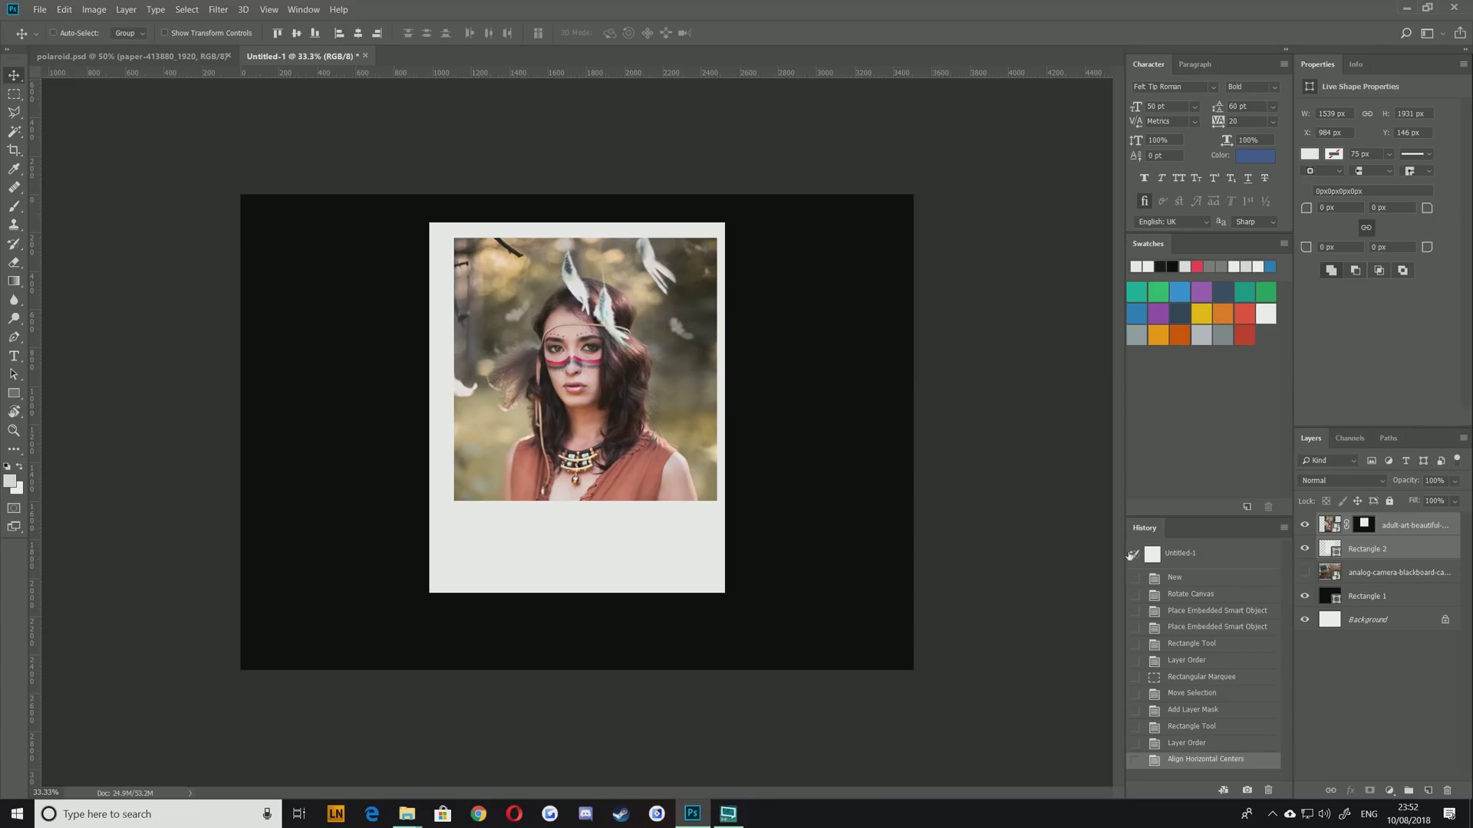
Rasterize the portrait layer and apply its layer mask
{"action": "left_click", "coordinate": [1358, 685]}
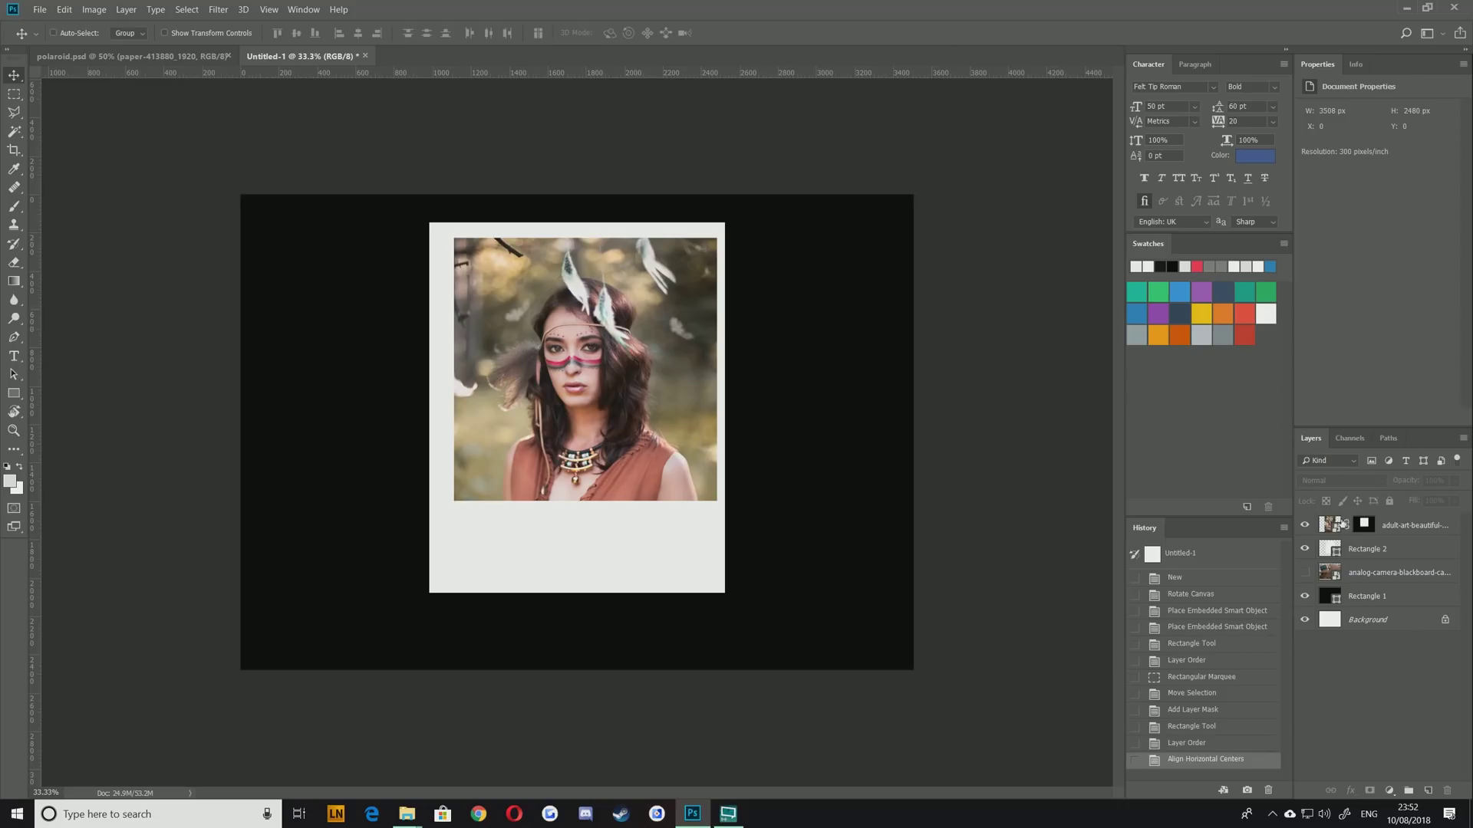
{"action": "left_click", "coordinate": [1398, 527]}
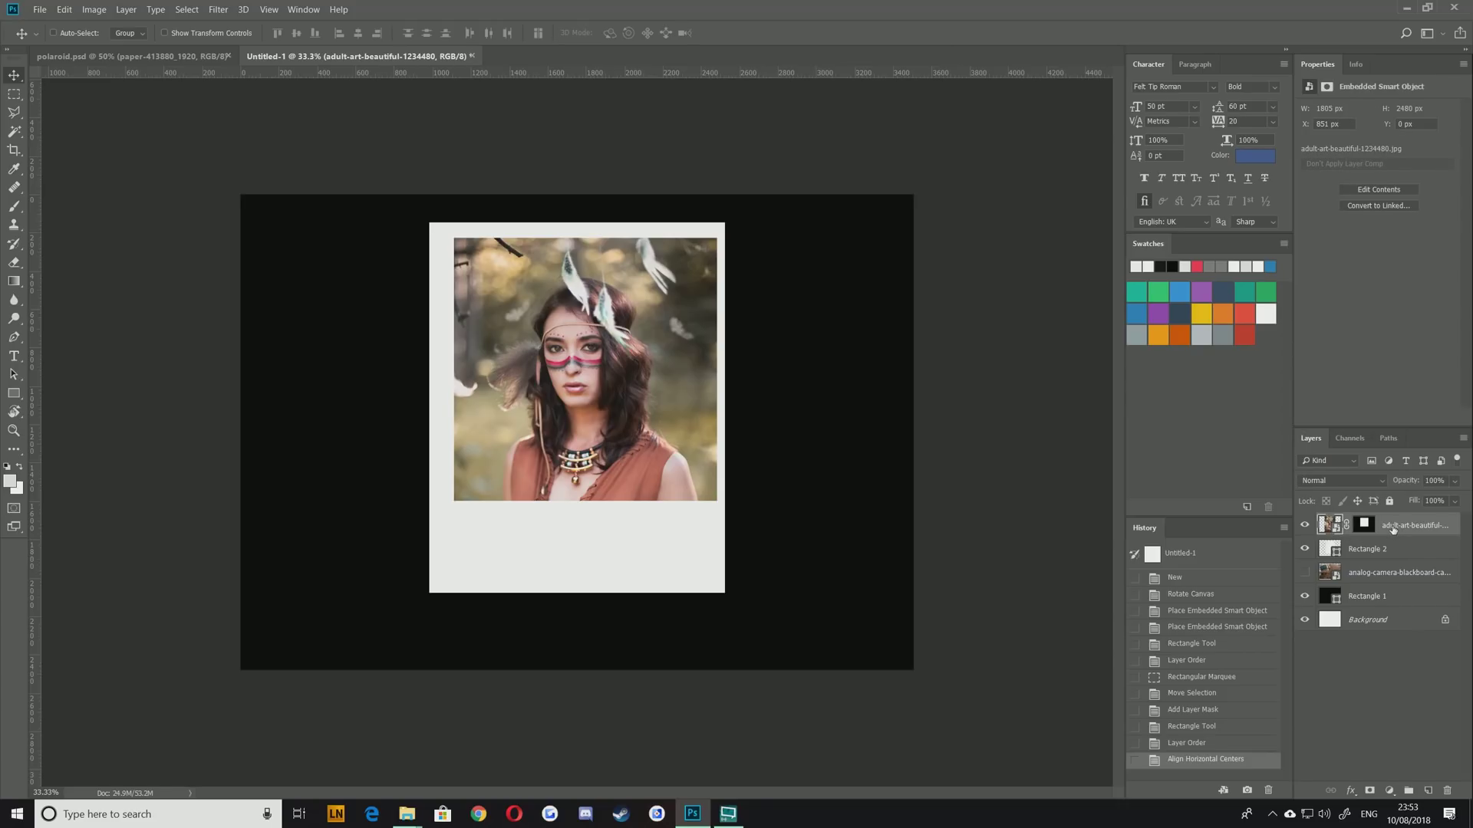
{"action": "right_click", "coordinate": [1387, 530]}
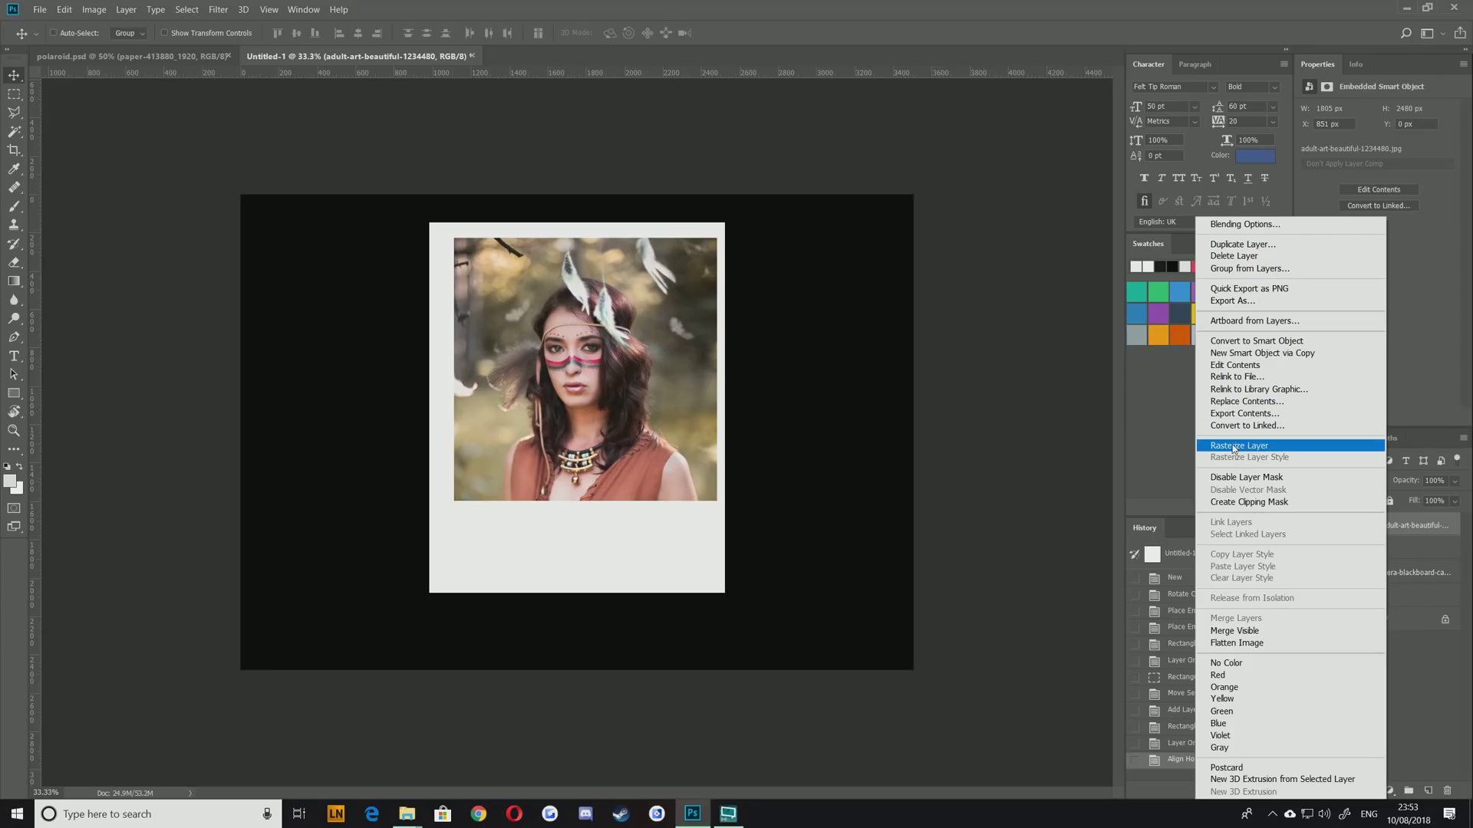
{"action": "left_click", "coordinate": [1234, 447]}
{"action": "right_click", "coordinate": [1365, 525]}
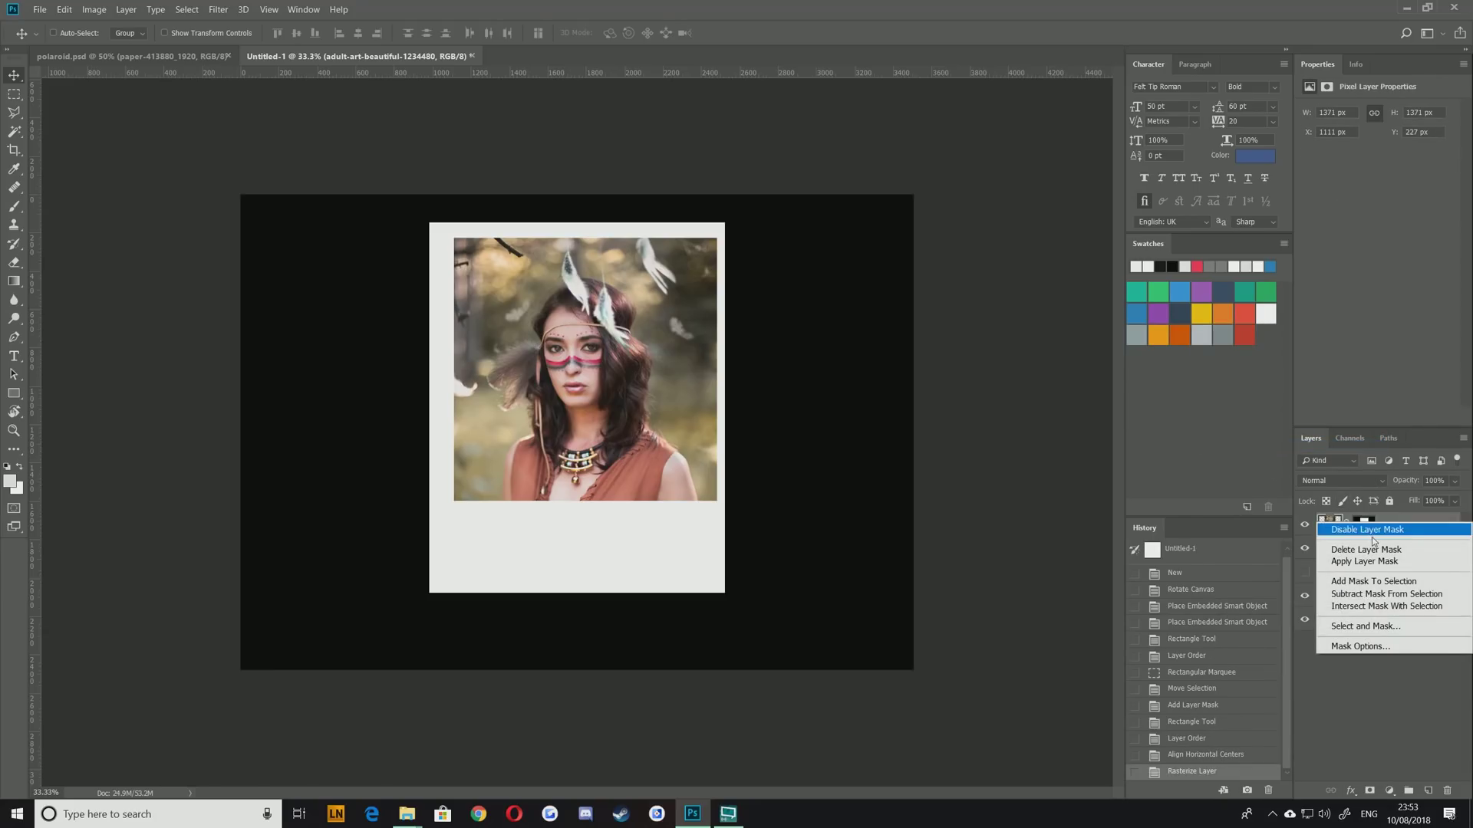
{"action": "left_click", "coordinate": [1362, 566]}
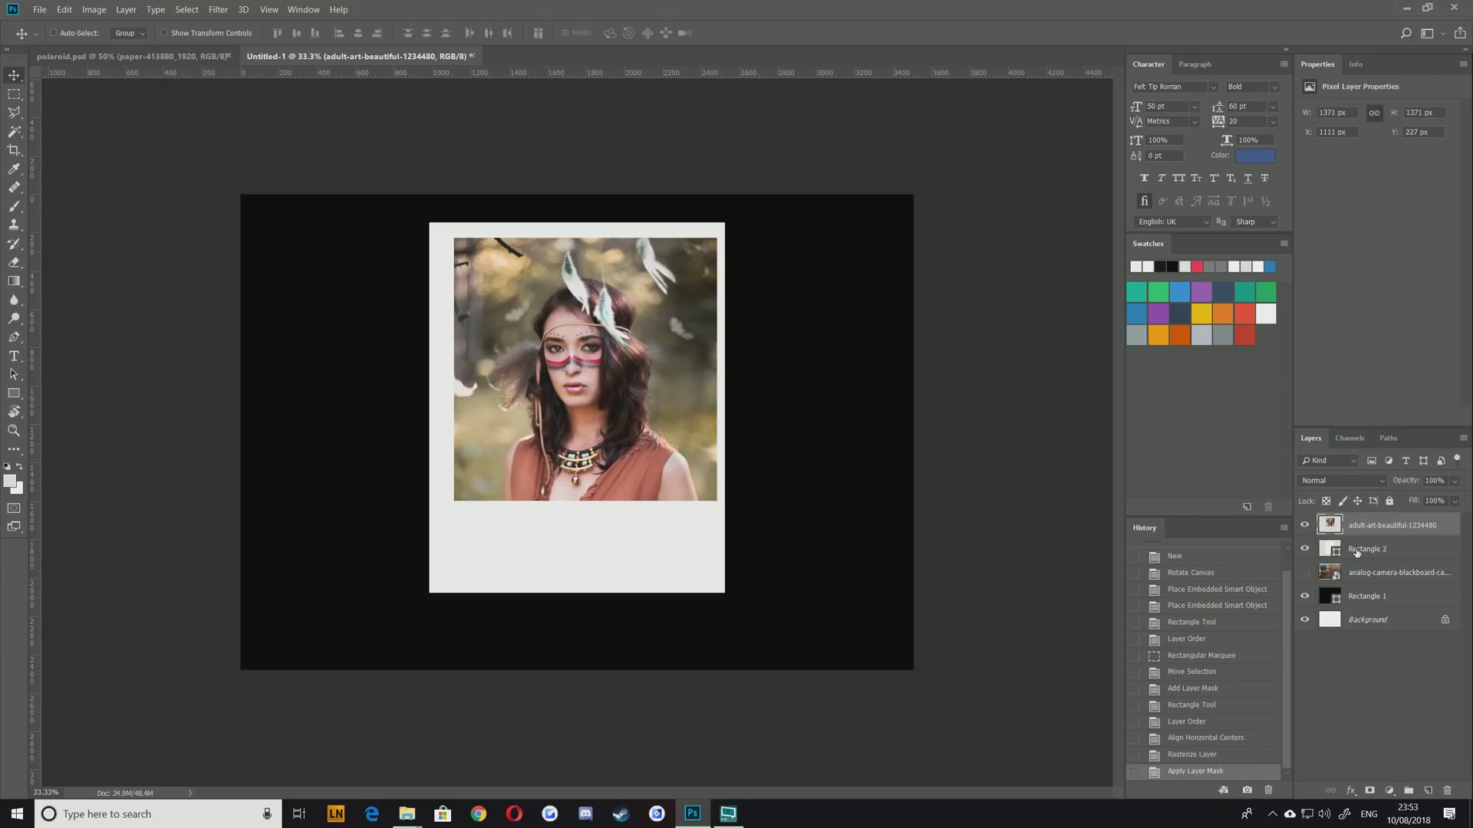
Centre the portrait on the white frame, then raise it toward the top border
{"action": "left_click", "coordinate": [1356, 549], "text": "shift"}
{"action": "left_click", "coordinate": [358, 33]}
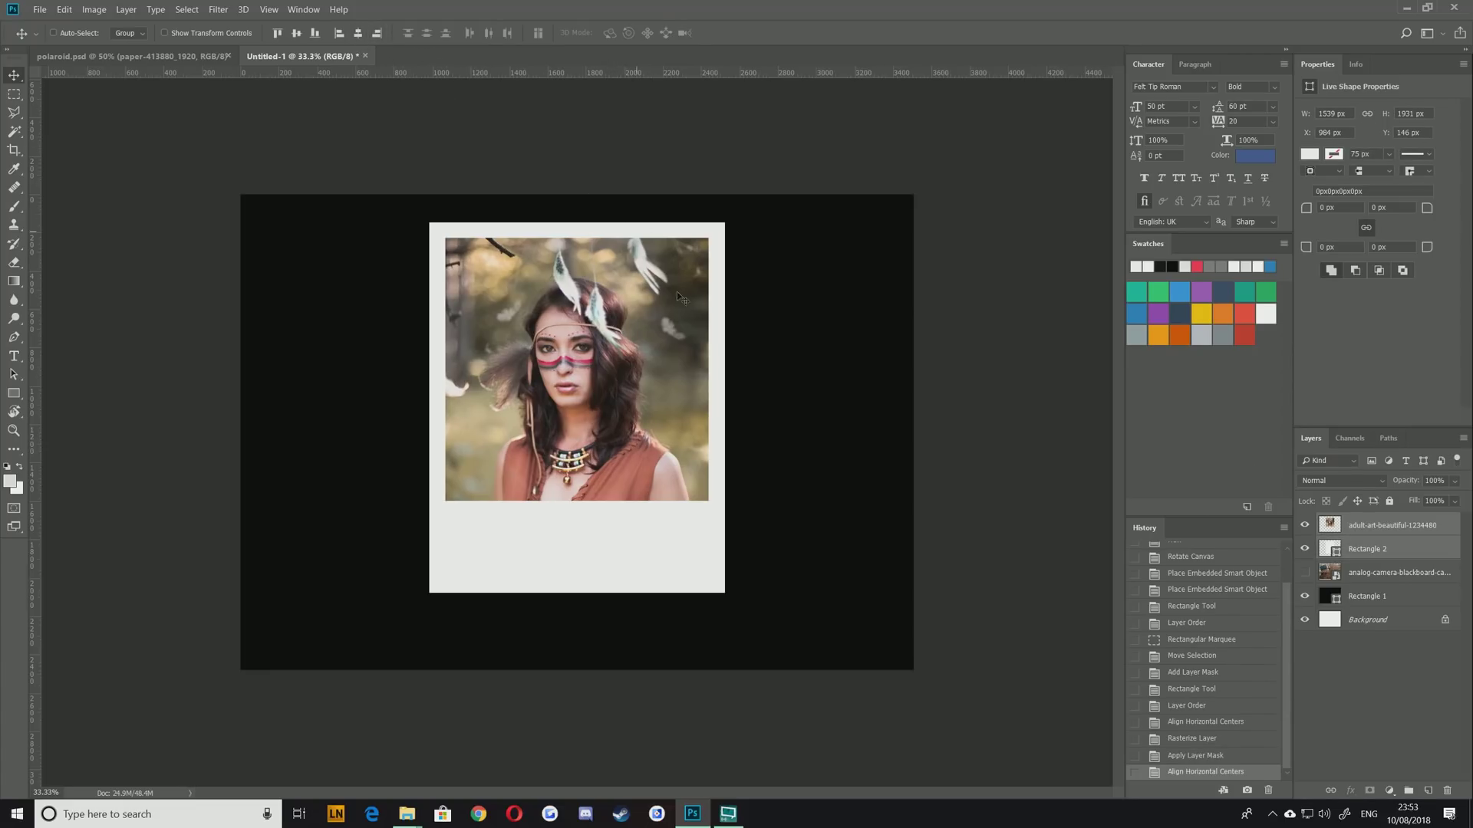
{"action": "left_click", "coordinate": [296, 33]}
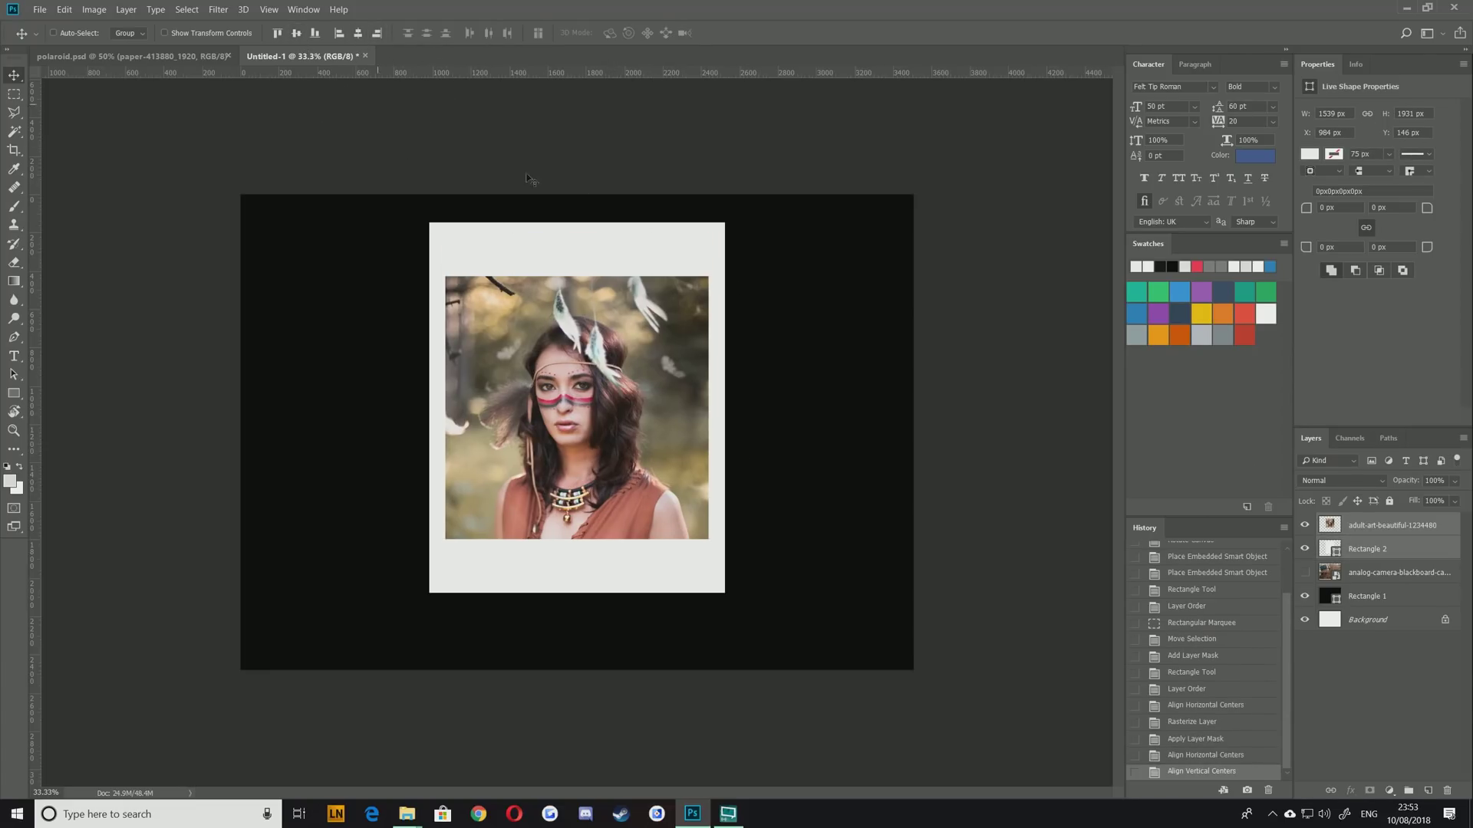
{"action": "left_click", "coordinate": [1361, 691]}
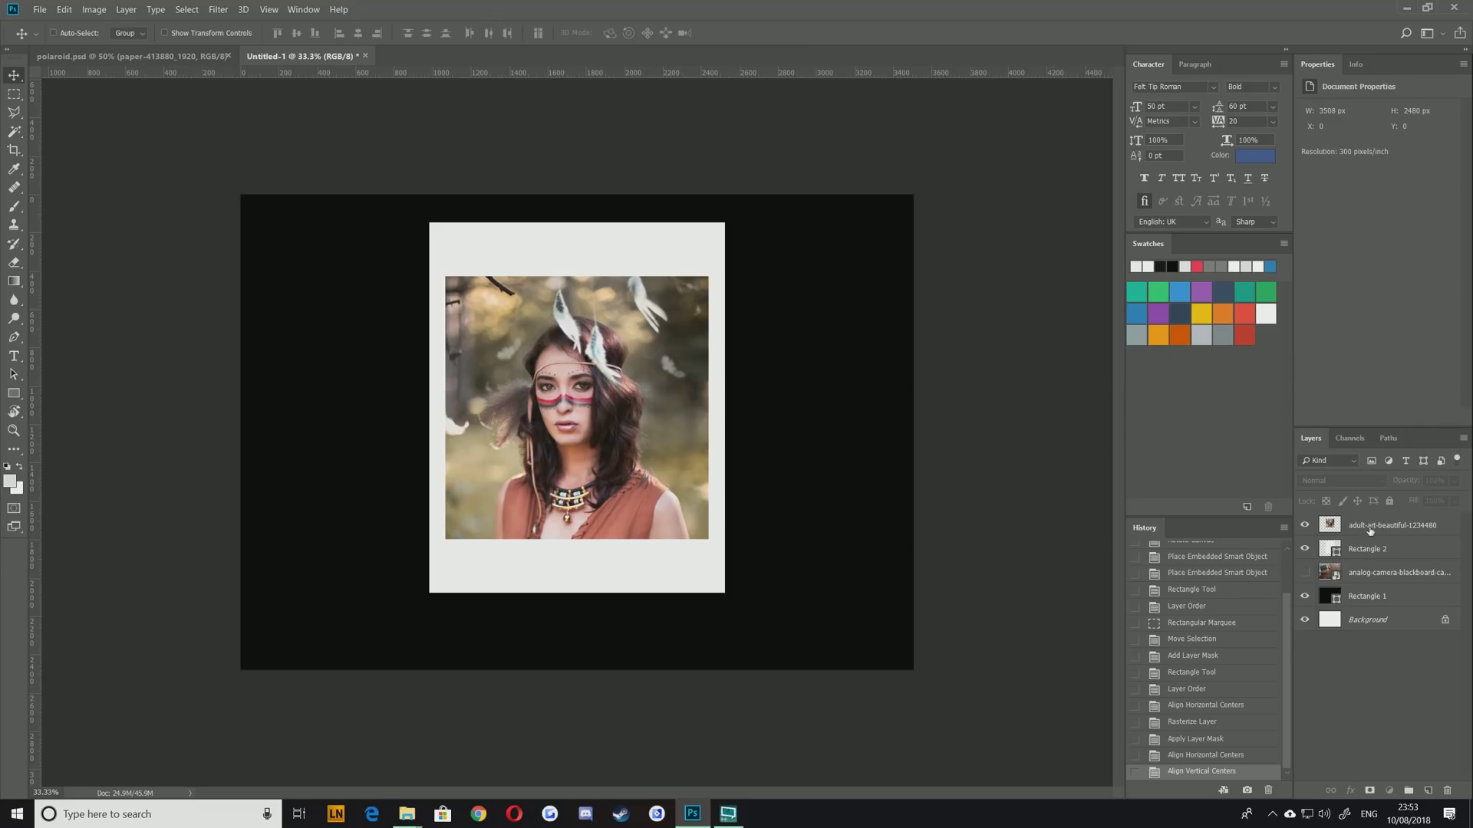
{"action": "left_click", "coordinate": [549, 432], "text": "ctrl"}
{"action": "mouse_move", "coordinate": [549, 432]}
{"action": "left_mouse_down"}
{"action": "mouse_move", "coordinate": [548, 395]}
{"action": "mouse_move", "coordinate": [545, 409]}
{"action": "left_mouse_up"}
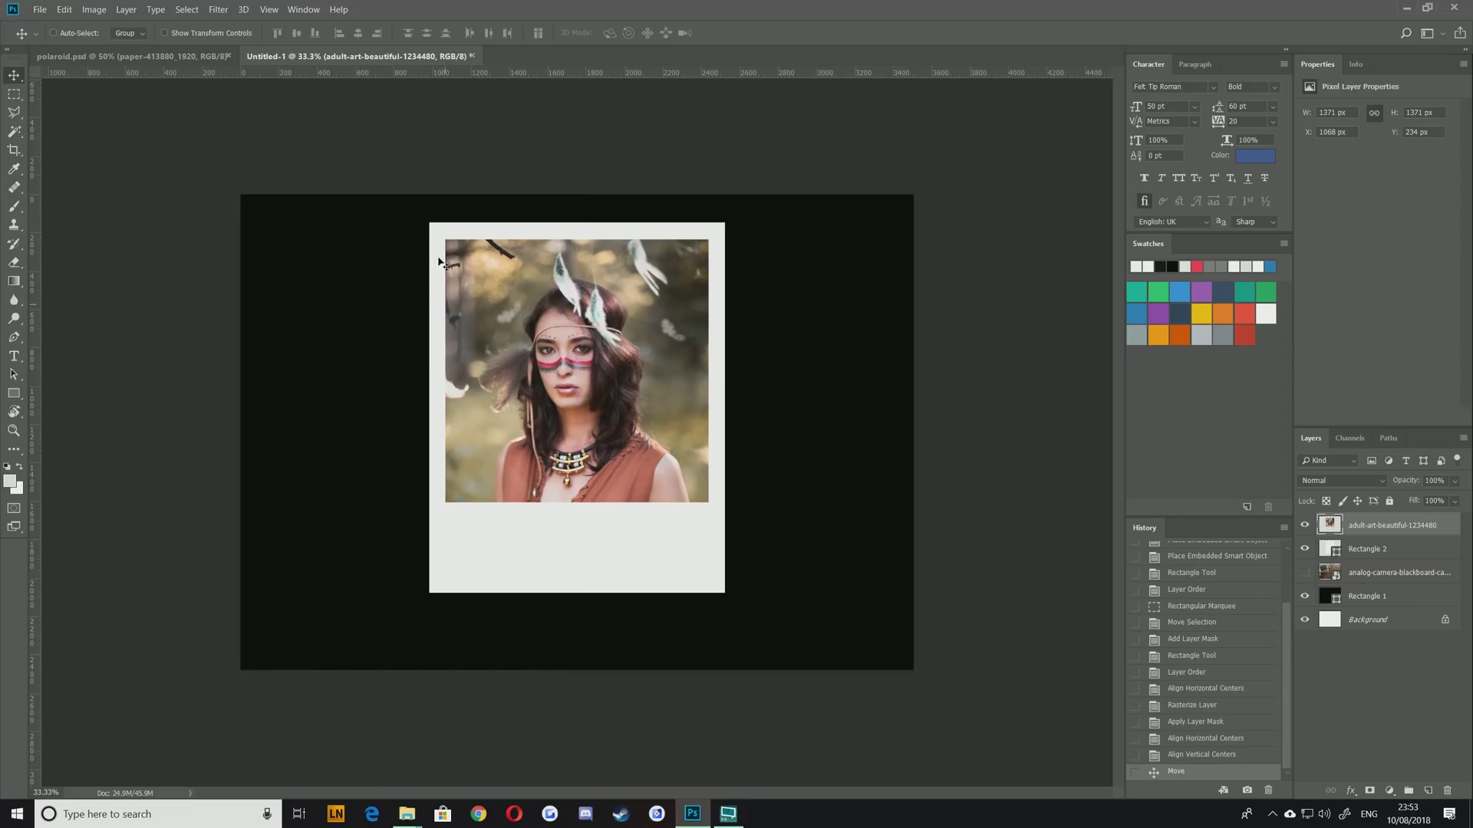
Shorten the frame to 1889 px tall and shift the whole polaroid slightly right and down
{"action": "left_click", "coordinate": [1355, 557]}
{"action": "key", "text": "ctrl+t"}
{"action": "left_click_drag", "start_coordinate": [577, 593], "coordinate": [577, 585]}
{"action": "key", "text": "Return"}
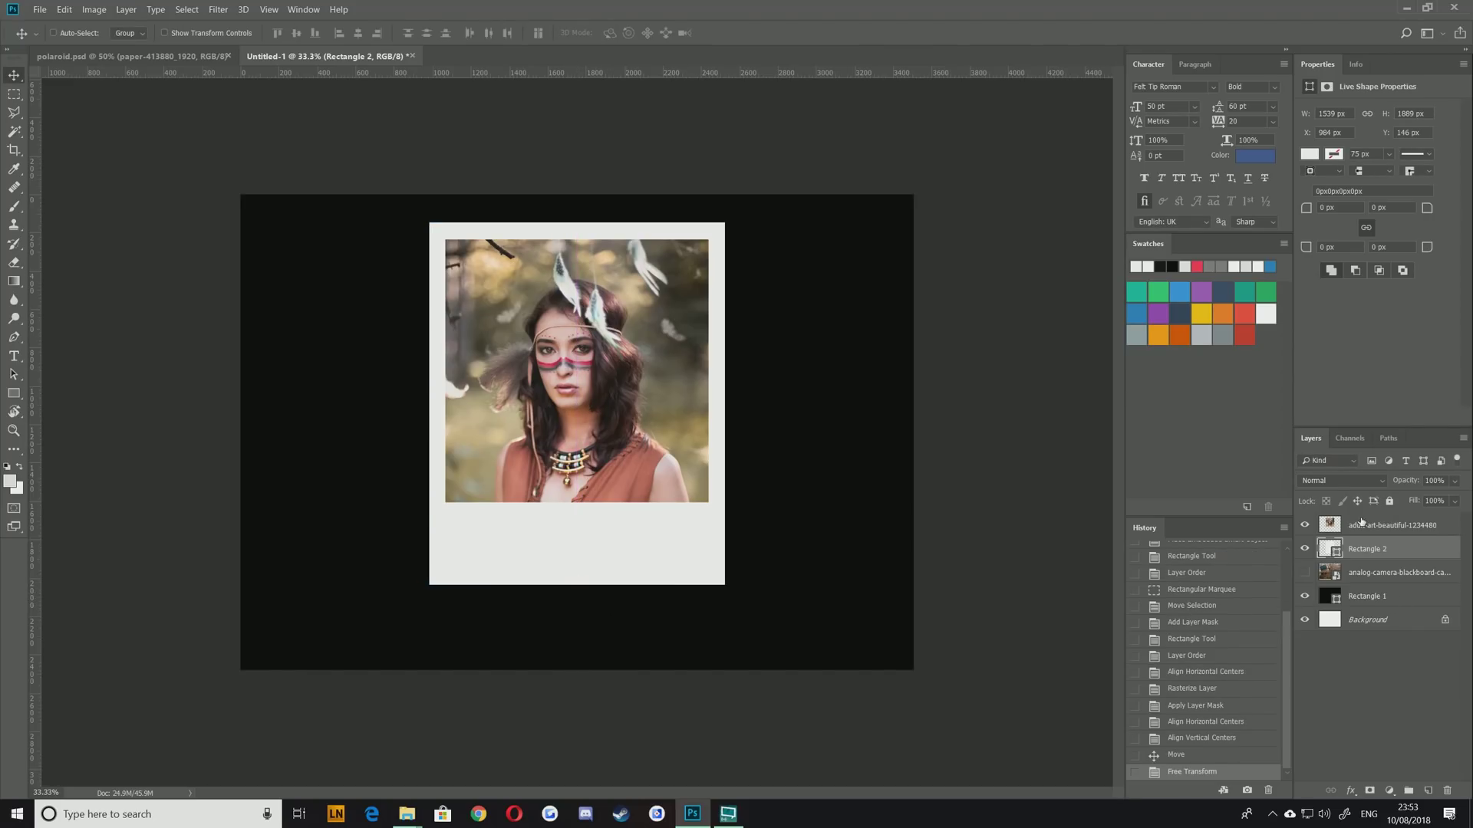
{"action": "left_click", "coordinate": [1372, 529], "text": "shift"}
{"action": "left_click_drag", "start_coordinate": [534, 394], "coordinate": [563, 420]}
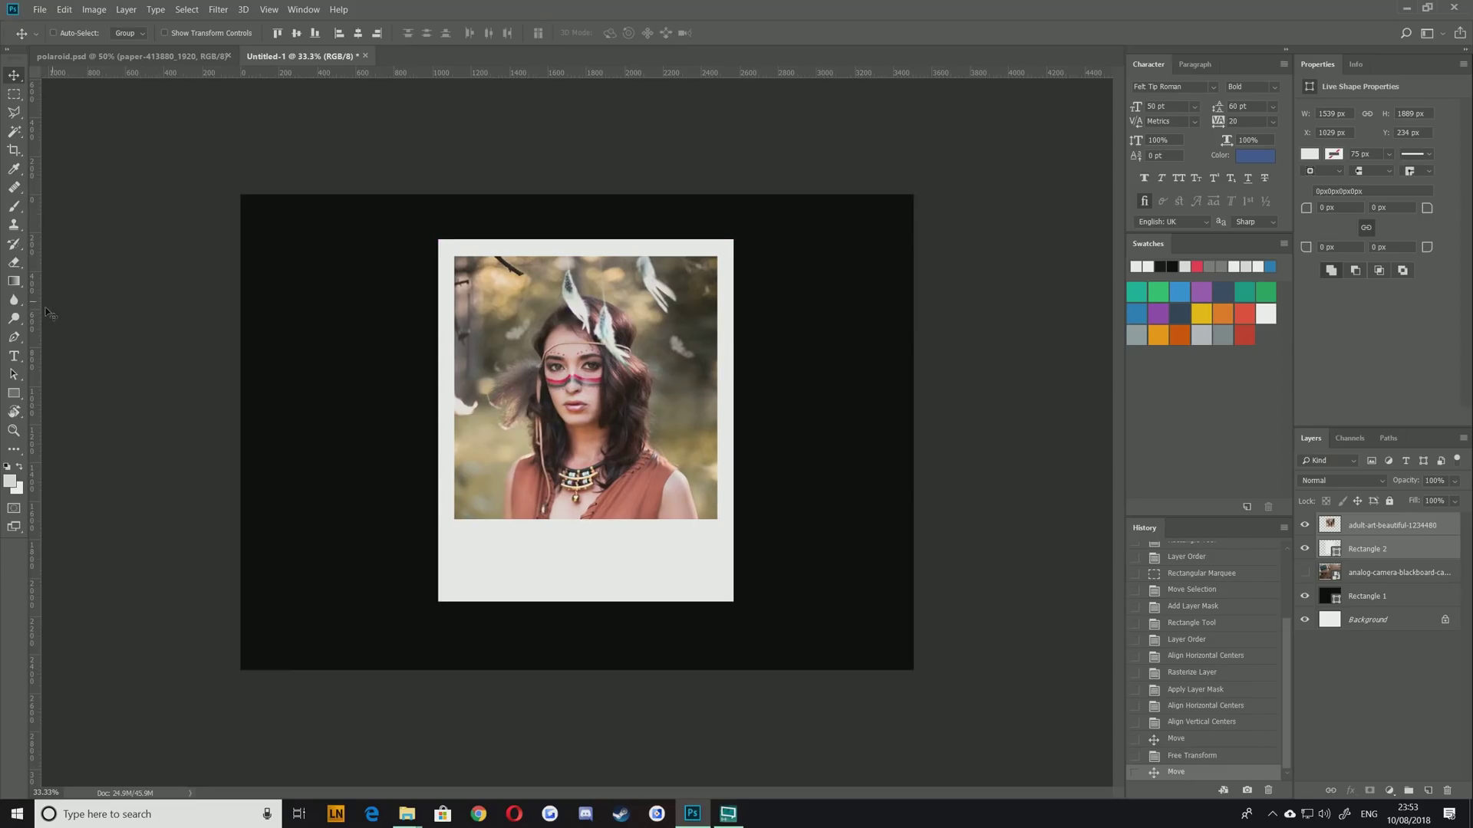
{"action": "left_click", "coordinate": [1425, 685]}
Type 'Festival' as a new text layer in the Felt Tip Woman font
{"action": "left_click", "coordinate": [14, 357]}
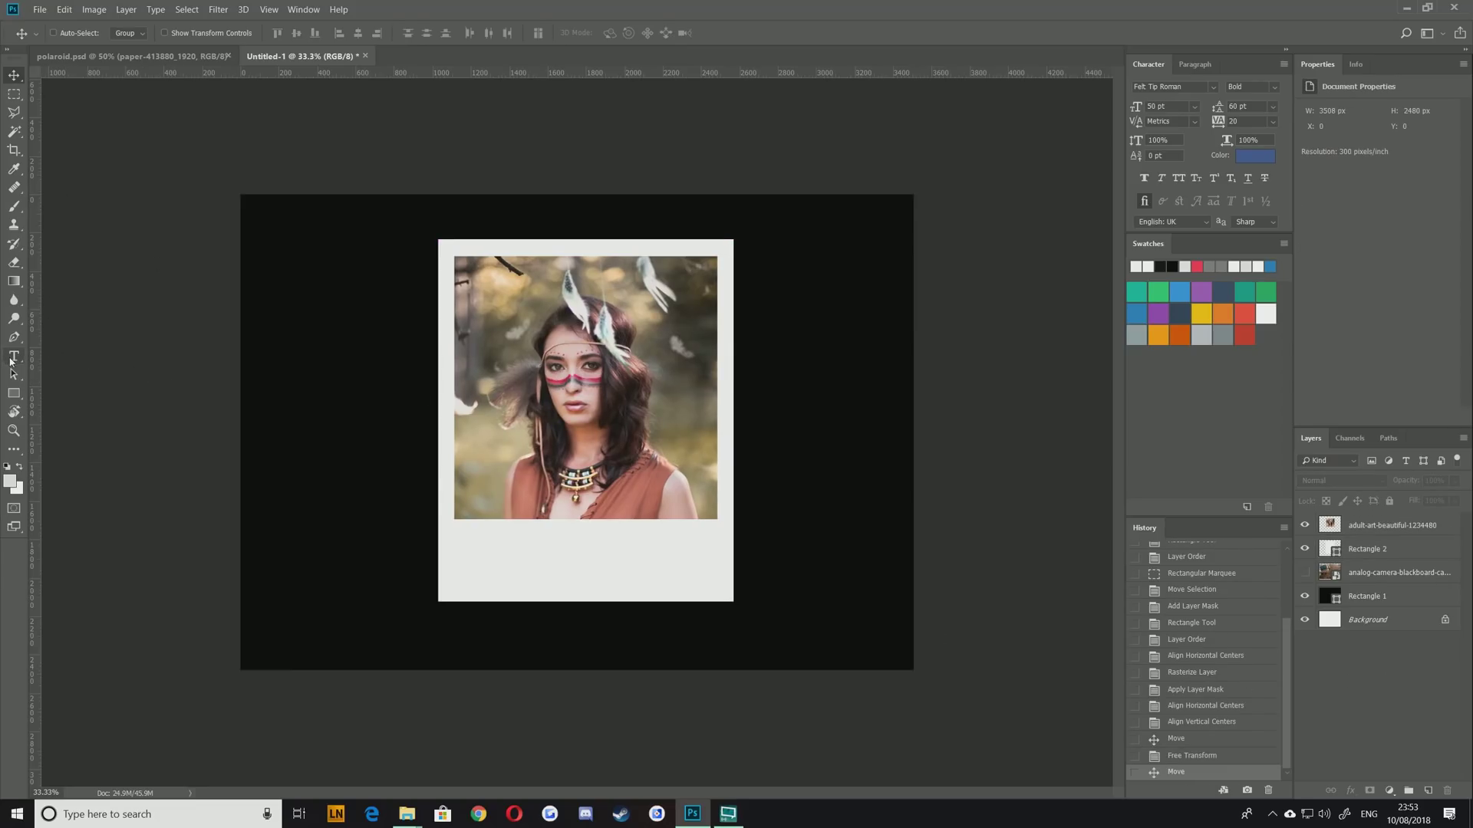
{"action": "left_click", "coordinate": [357, 369]}
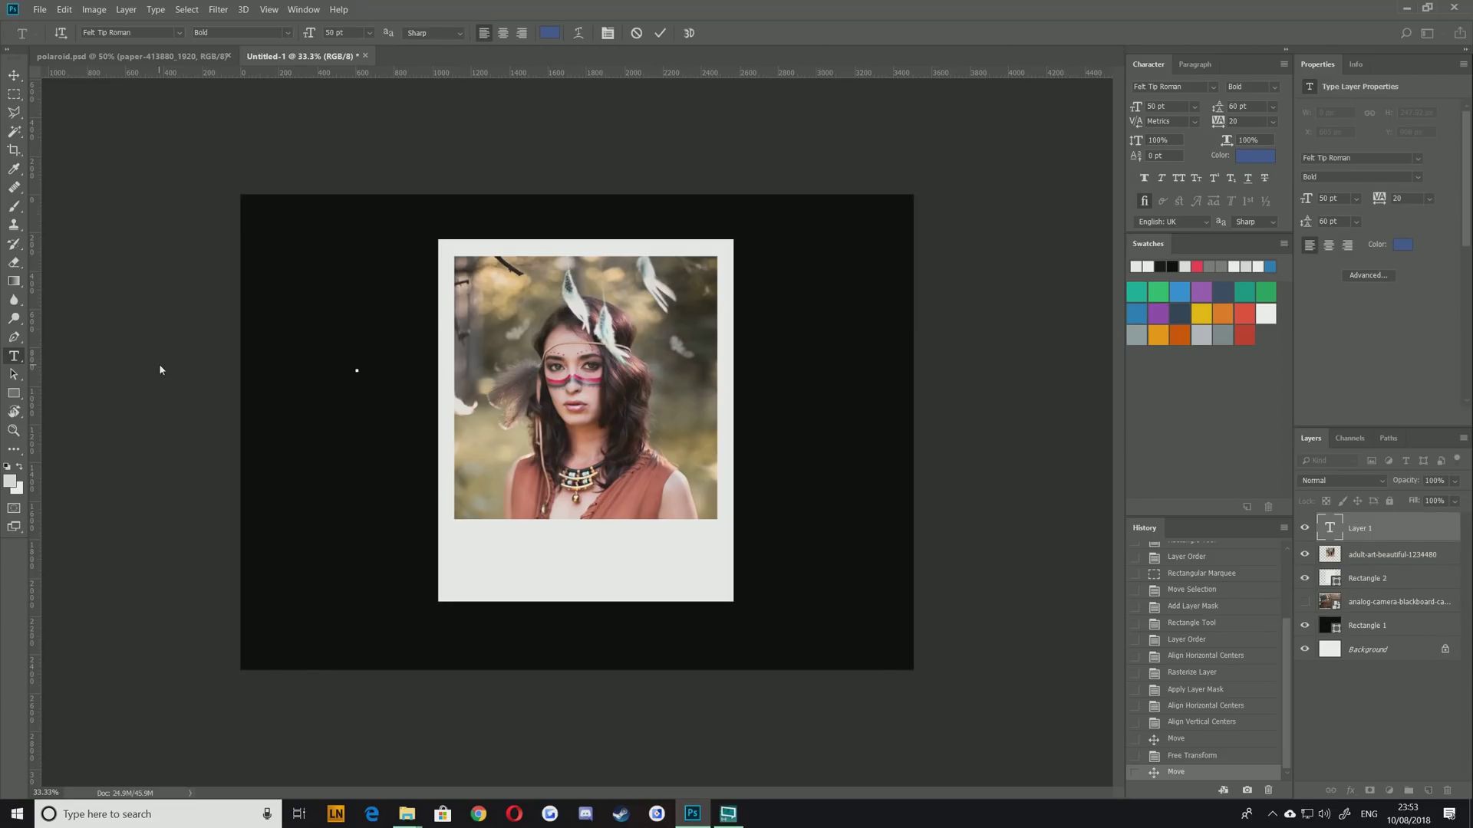
{"action": "type", "text": "Festival"}
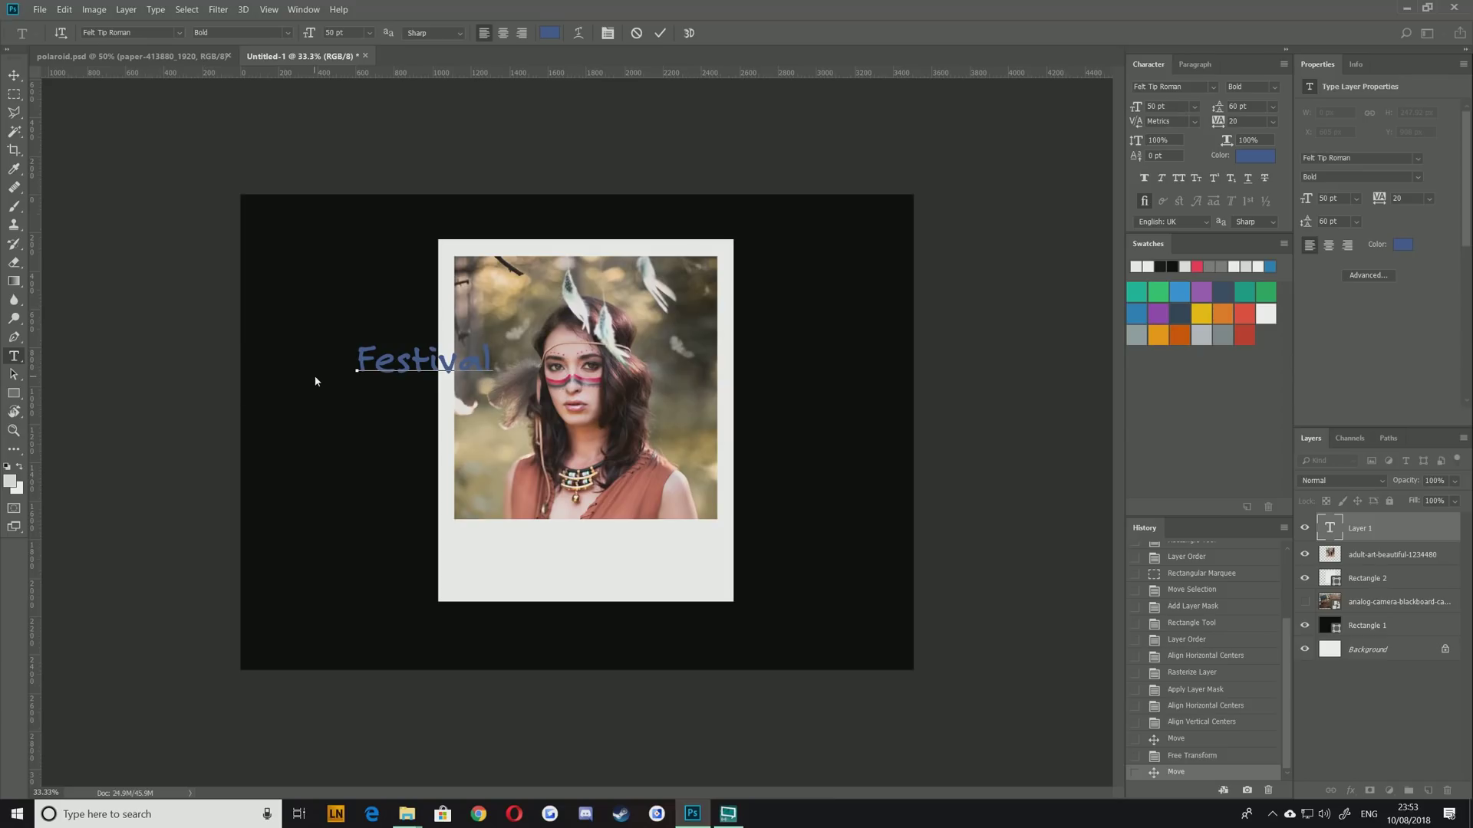
{"action": "key", "text": "ctrl+a"}
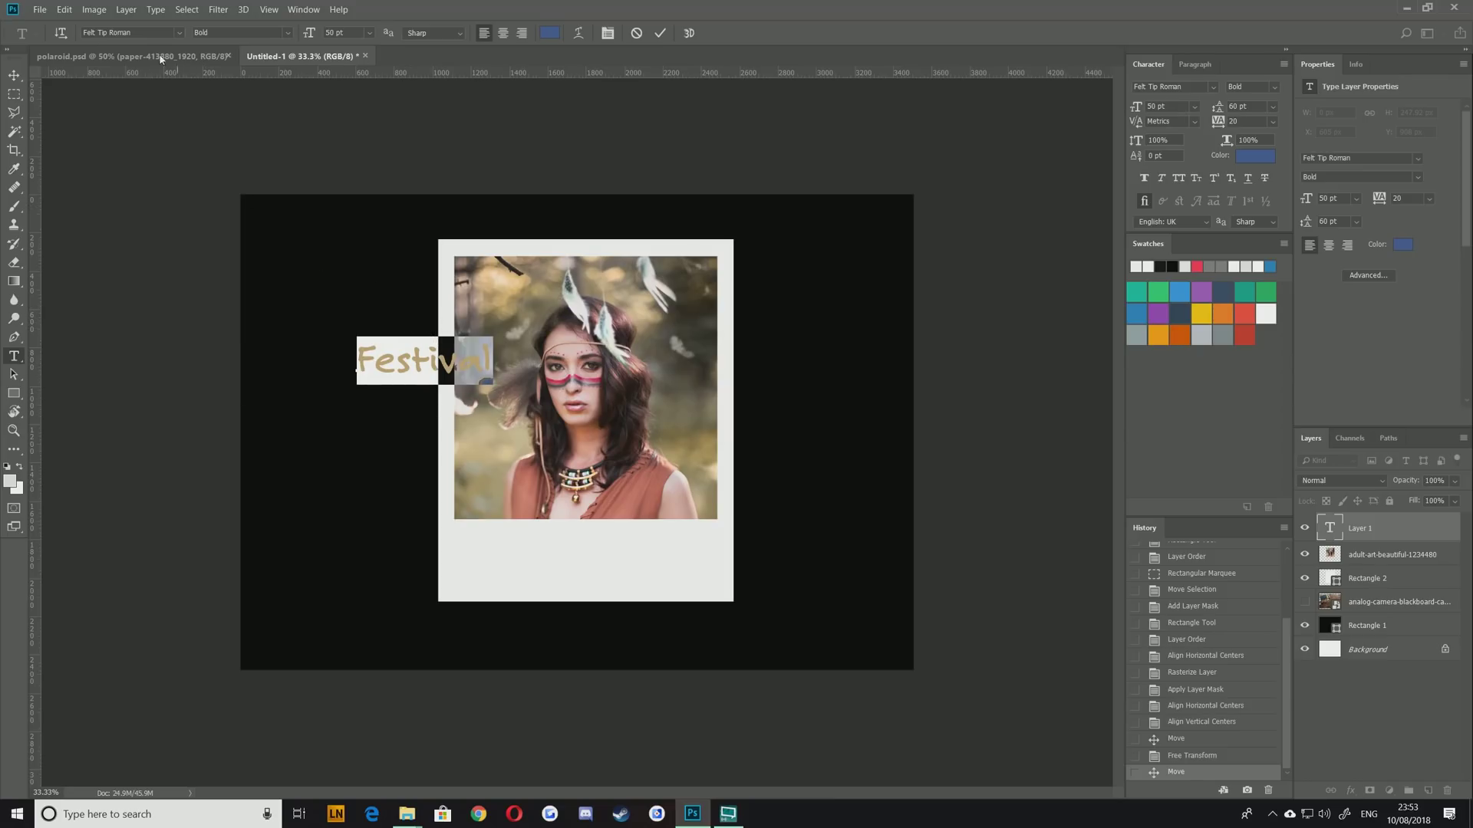
{"action": "left_click", "coordinate": [142, 32]}
{"action": "left_click", "coordinate": [179, 32]}
{"action": "type", "text": "woman"}
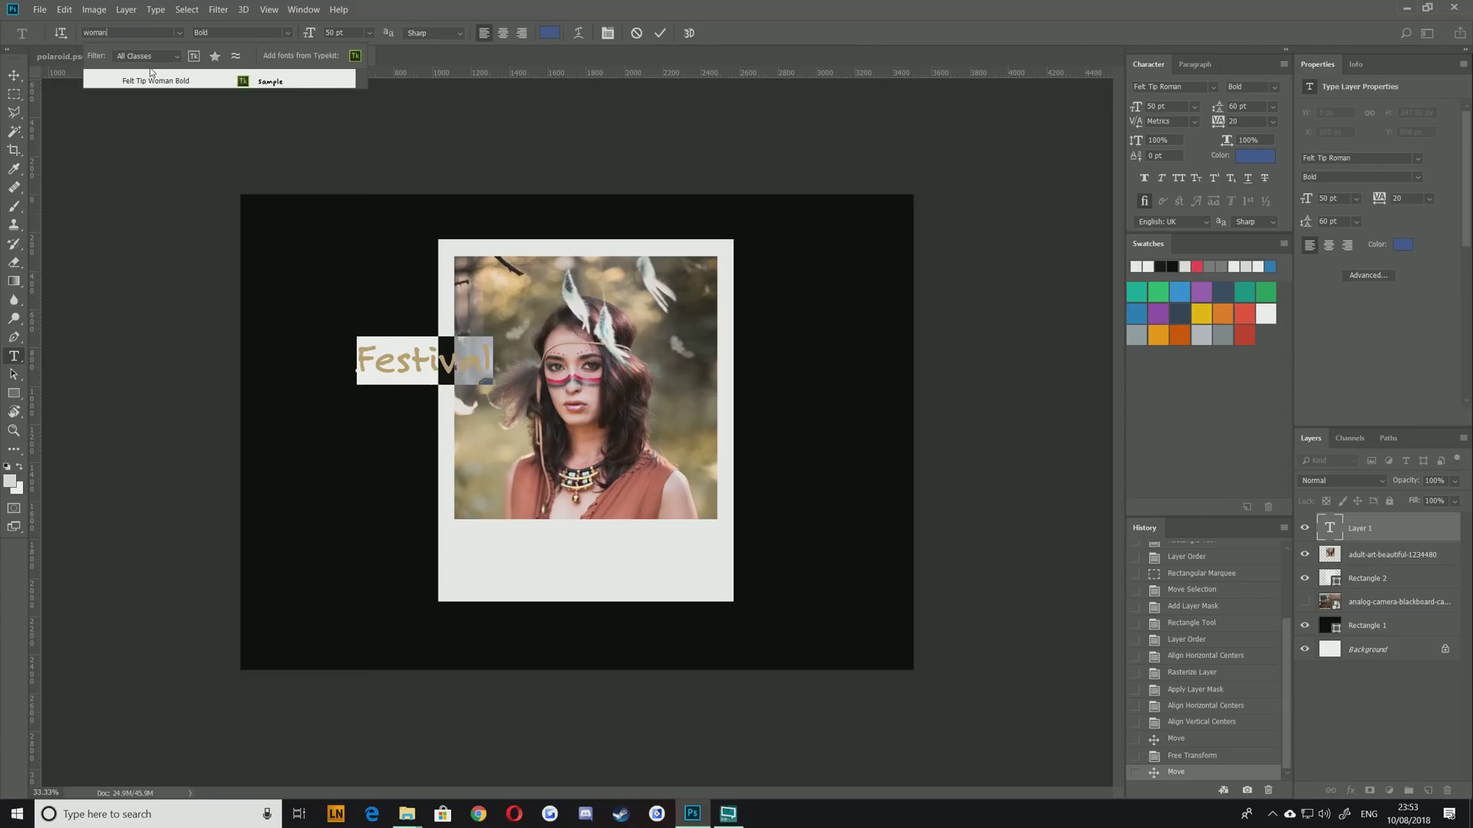
{"action": "left_click", "coordinate": [153, 77]}
Move the Festival text onto the polaroid's bottom border and enlarge it
{"action": "left_click", "coordinate": [14, 77]}
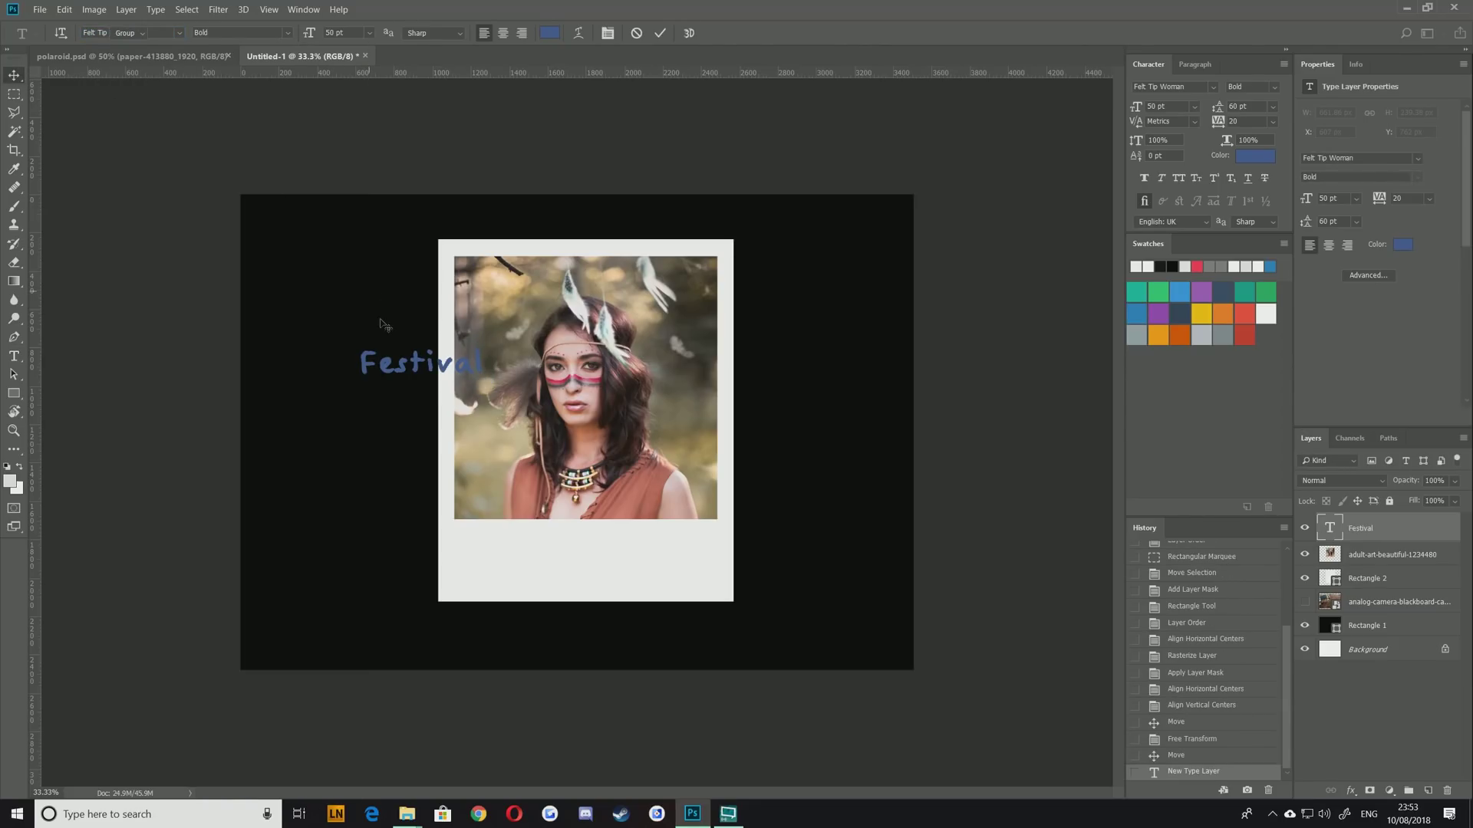
{"action": "left_click_drag", "start_coordinate": [438, 383], "coordinate": [564, 575]}
{"action": "key", "text": "ctrl+t"}
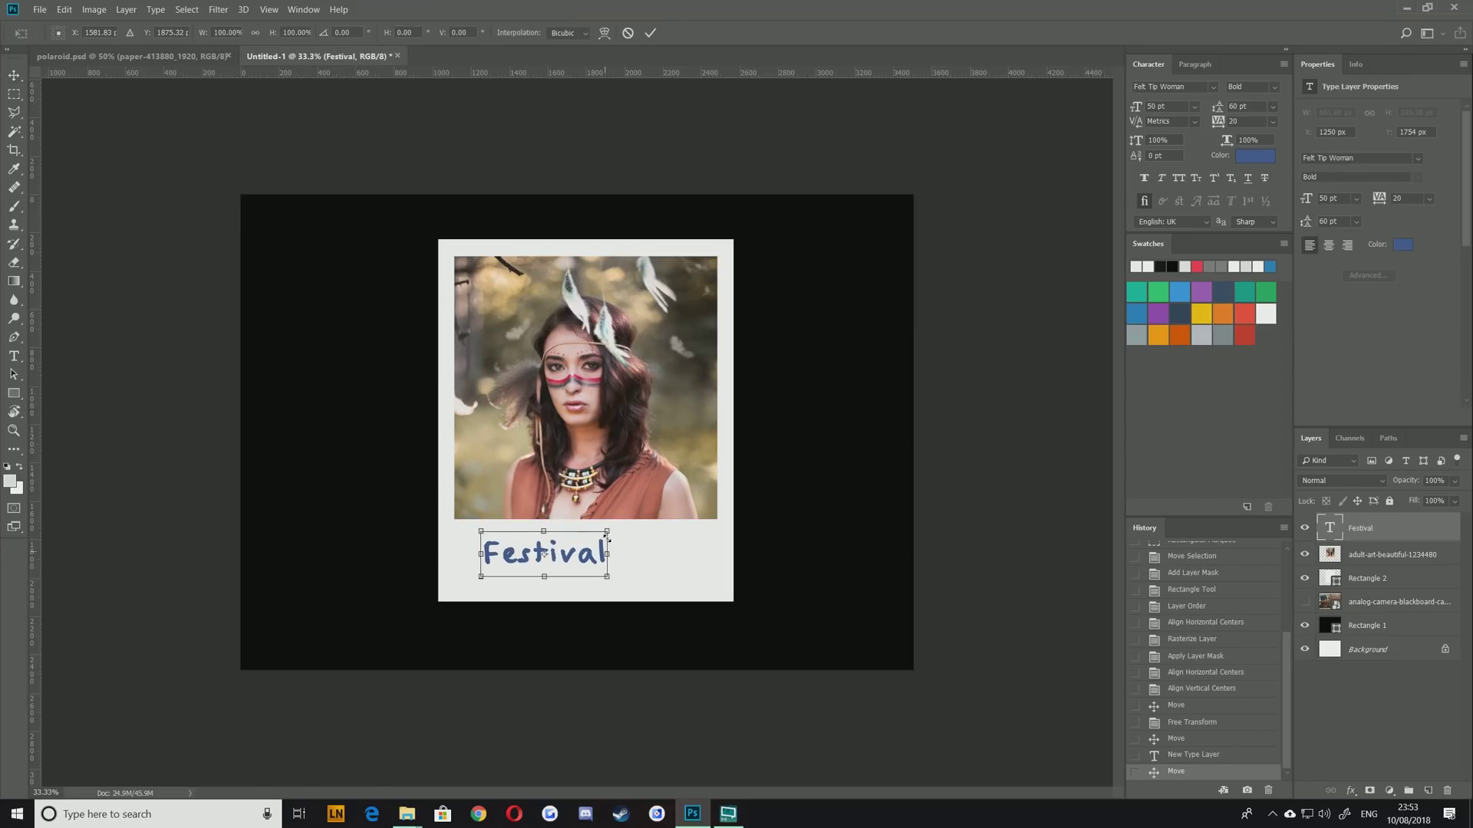
{"action": "left_click_drag", "start_coordinate": [607, 531], "coordinate": [601, 577]}
{"action": "key", "text": "Return"}
Set Festival's tracking to 60 and nudge it slightly higher on the border
{"action": "key", "text": "t"}
{"action": "left_click", "coordinate": [591, 562]}
{"action": "key", "text": "ctrl+a"}
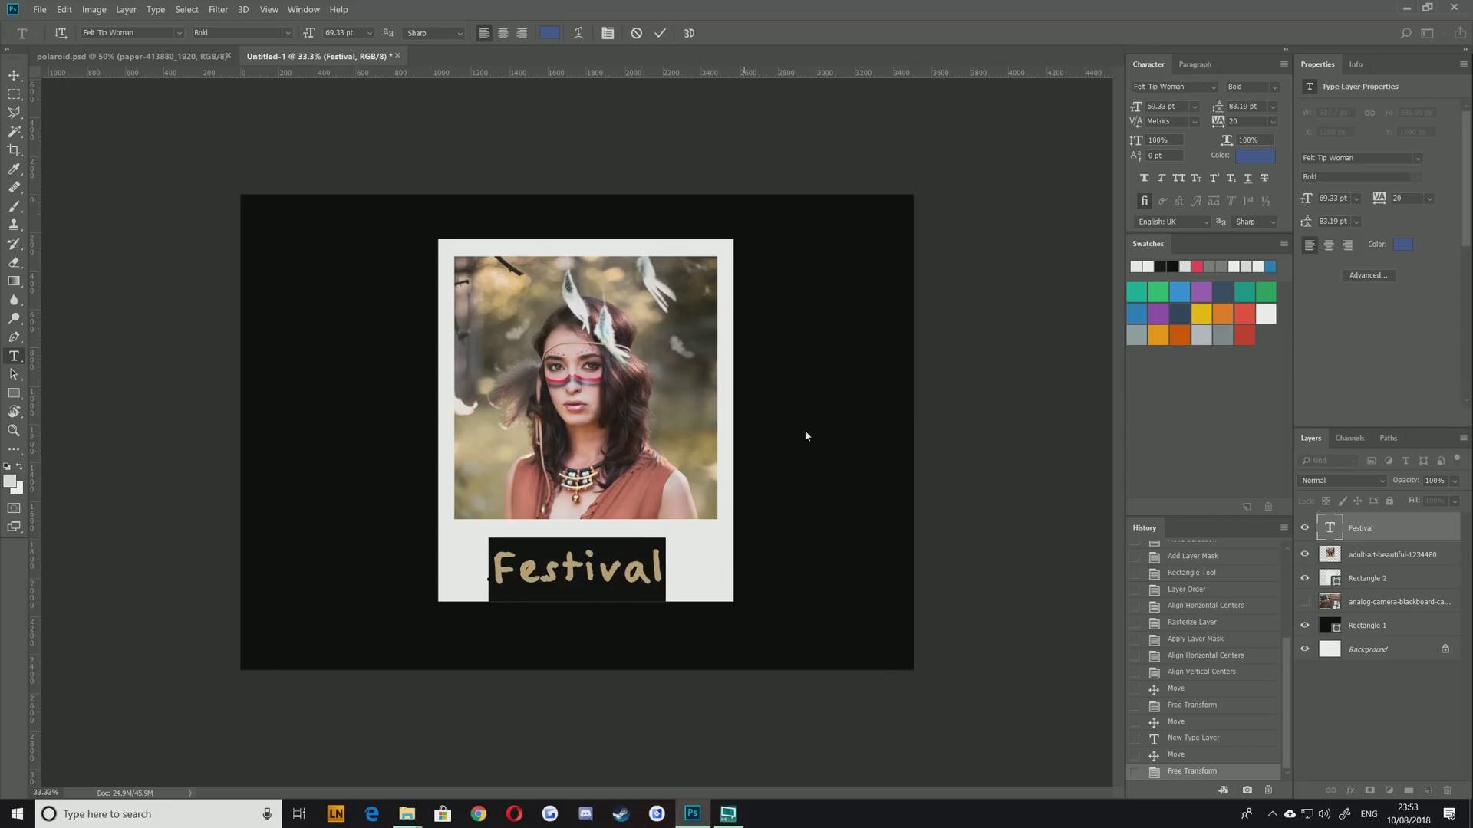
{"action": "mouse_move", "coordinate": [1222, 125]}
{"action": "left_mouse_down"}
{"action": "mouse_move", "coordinate": [1237, 125]}
{"action": "mouse_move", "coordinate": [1222, 126]}
{"action": "left_mouse_up"}
{"action": "type", "text": "60"}
{"action": "key", "text": "Return"}
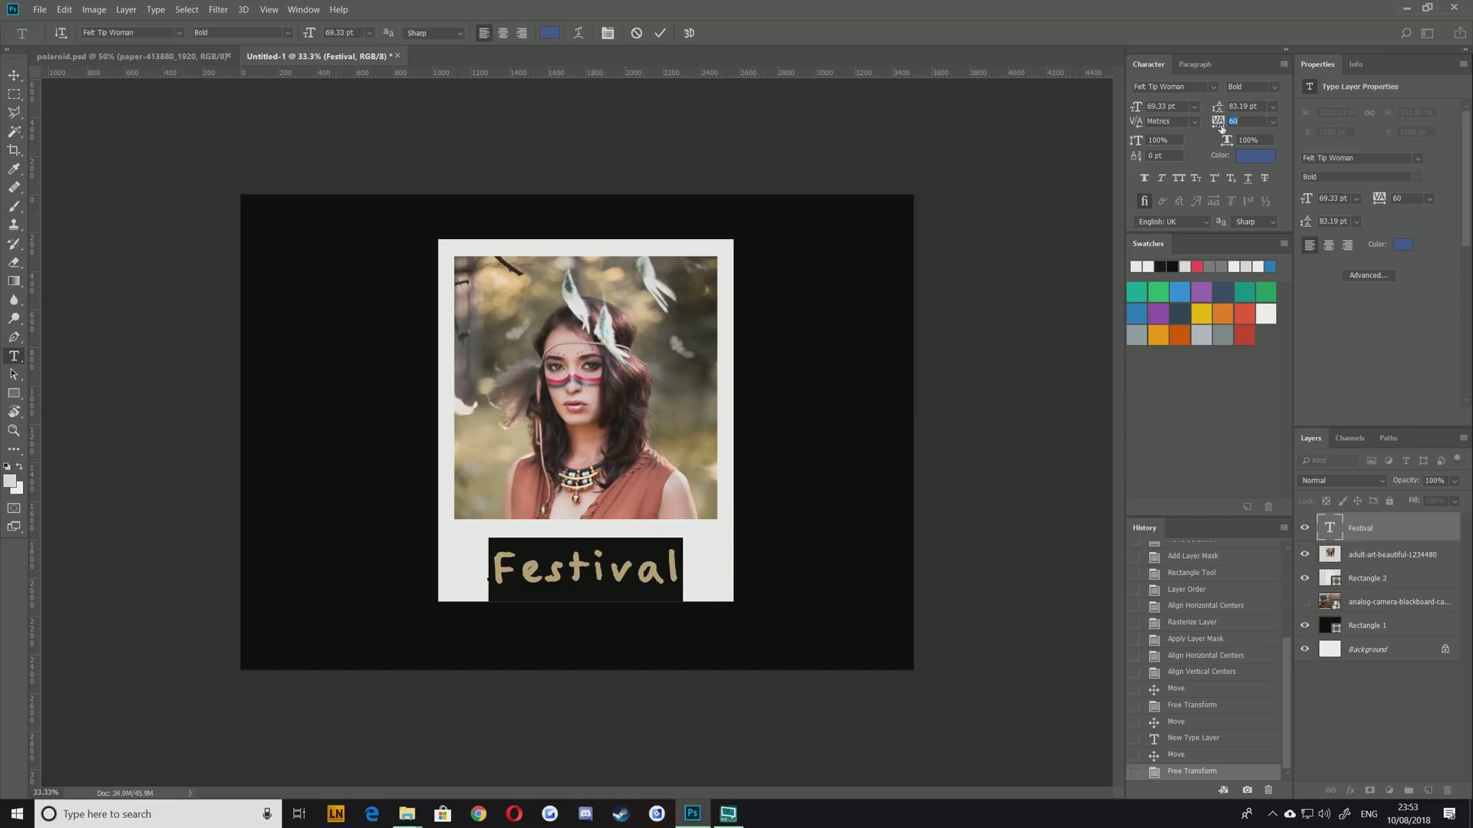
{"action": "left_click", "coordinate": [201, 34]}
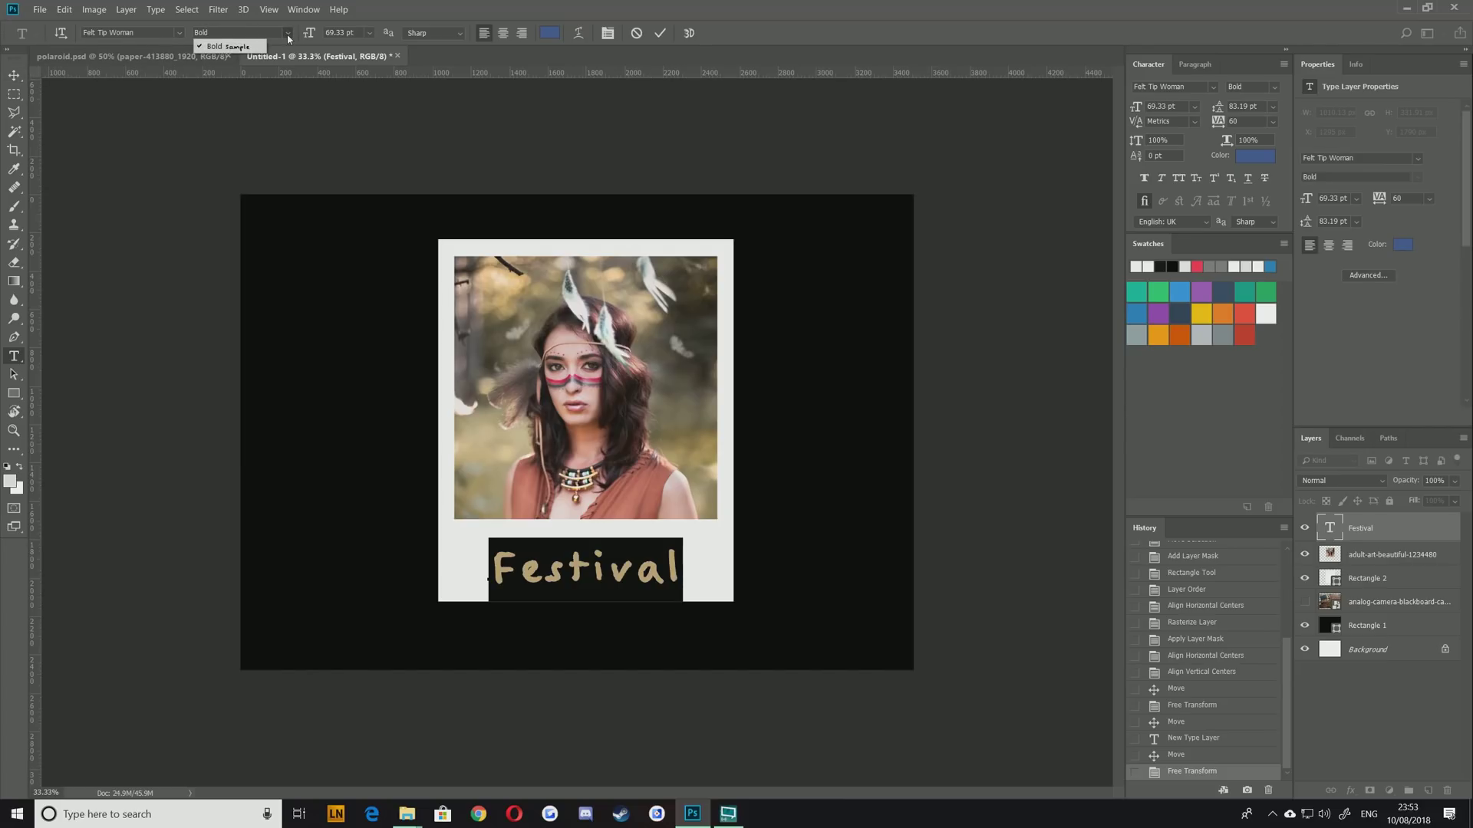
{"action": "left_click", "coordinate": [201, 47]}
{"action": "left_click", "coordinate": [14, 74]}
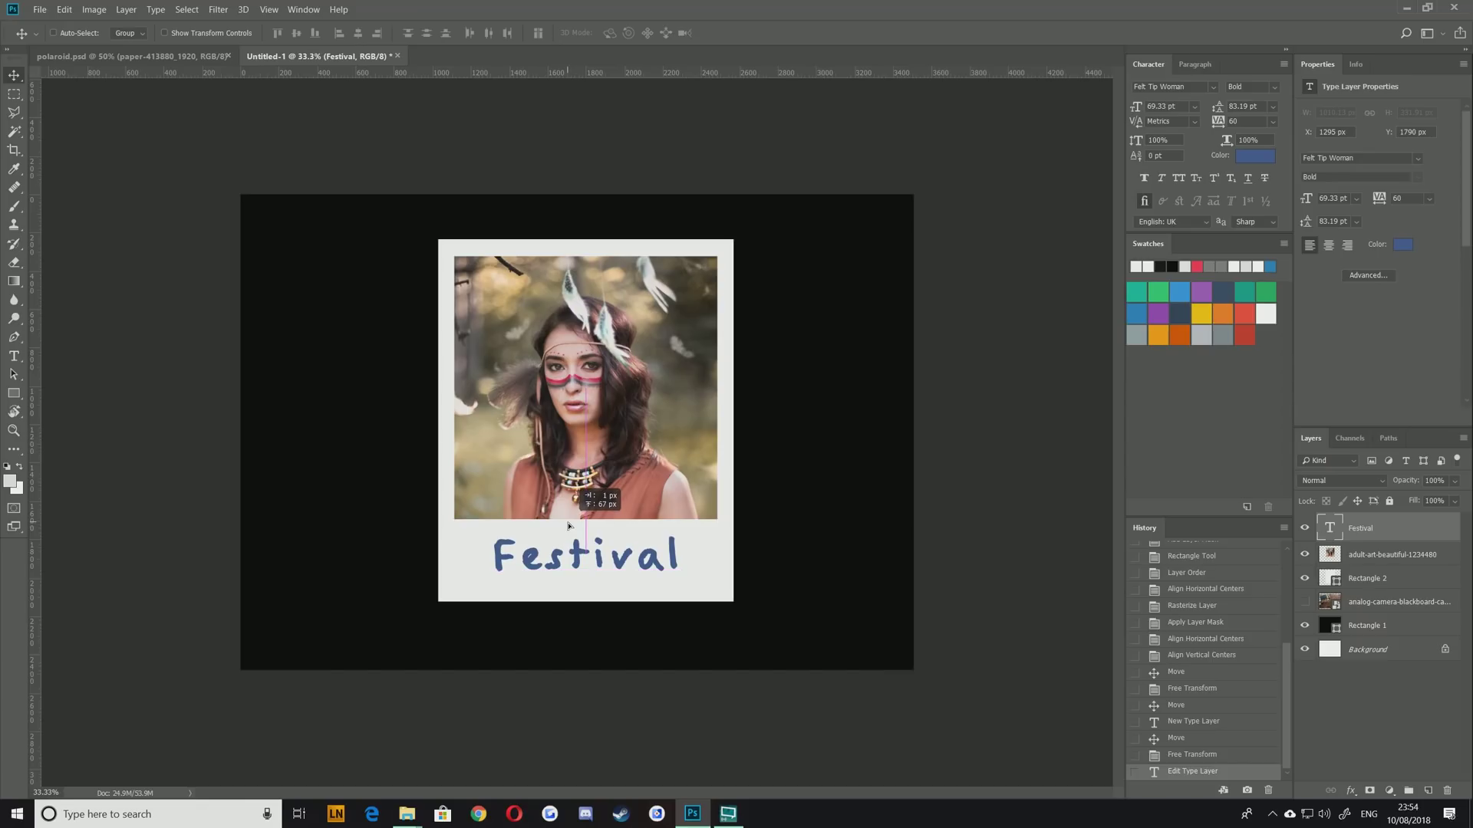
{"action": "left_click_drag", "start_coordinate": [569, 539], "coordinate": [569, 531]}
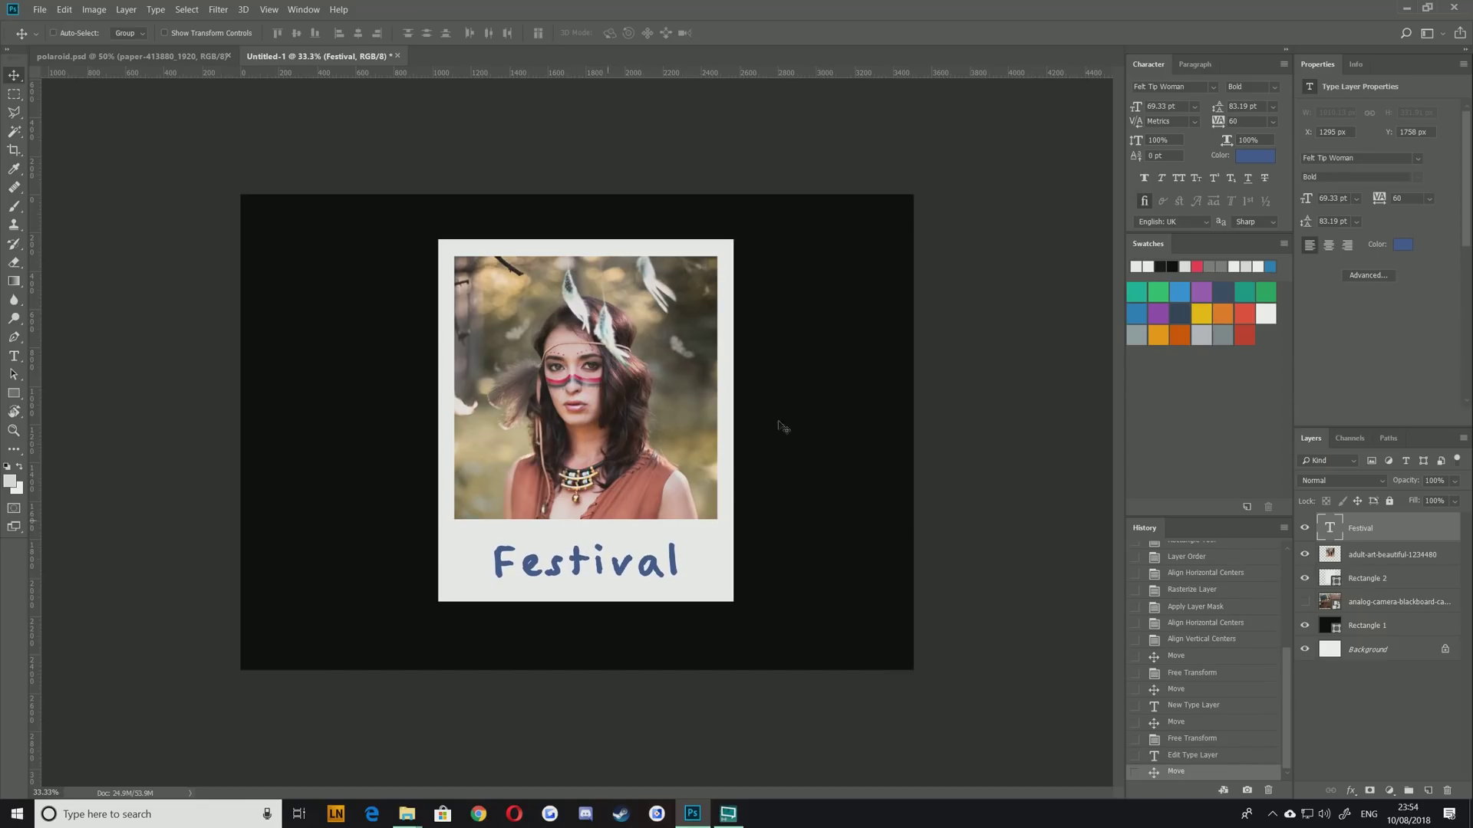
{"action": "left_click", "coordinate": [192, 56]}
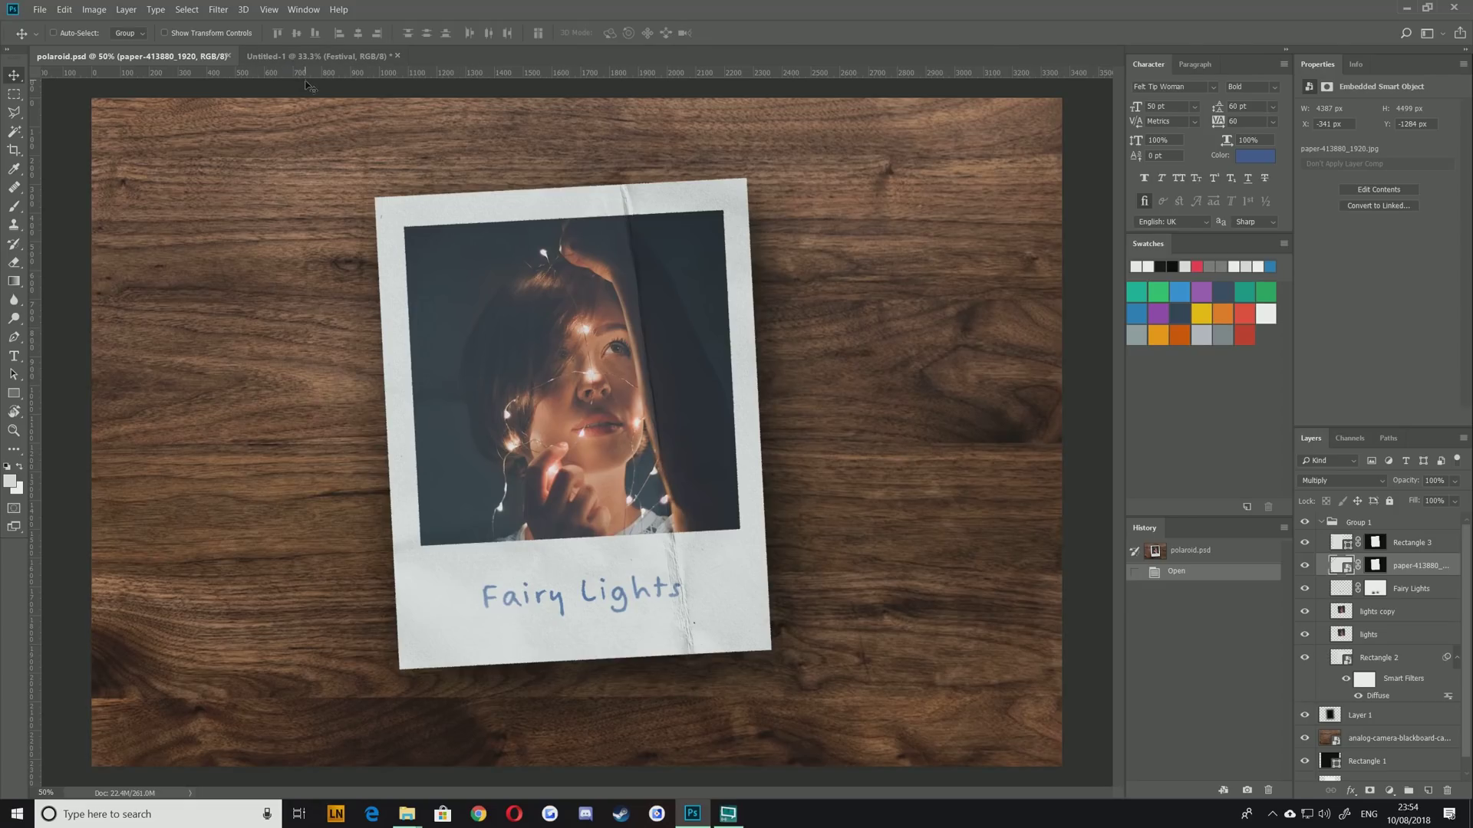
{"action": "scroll", "coordinate": [388, 307], "scroll_direction": "up", "scroll_amount": 5}
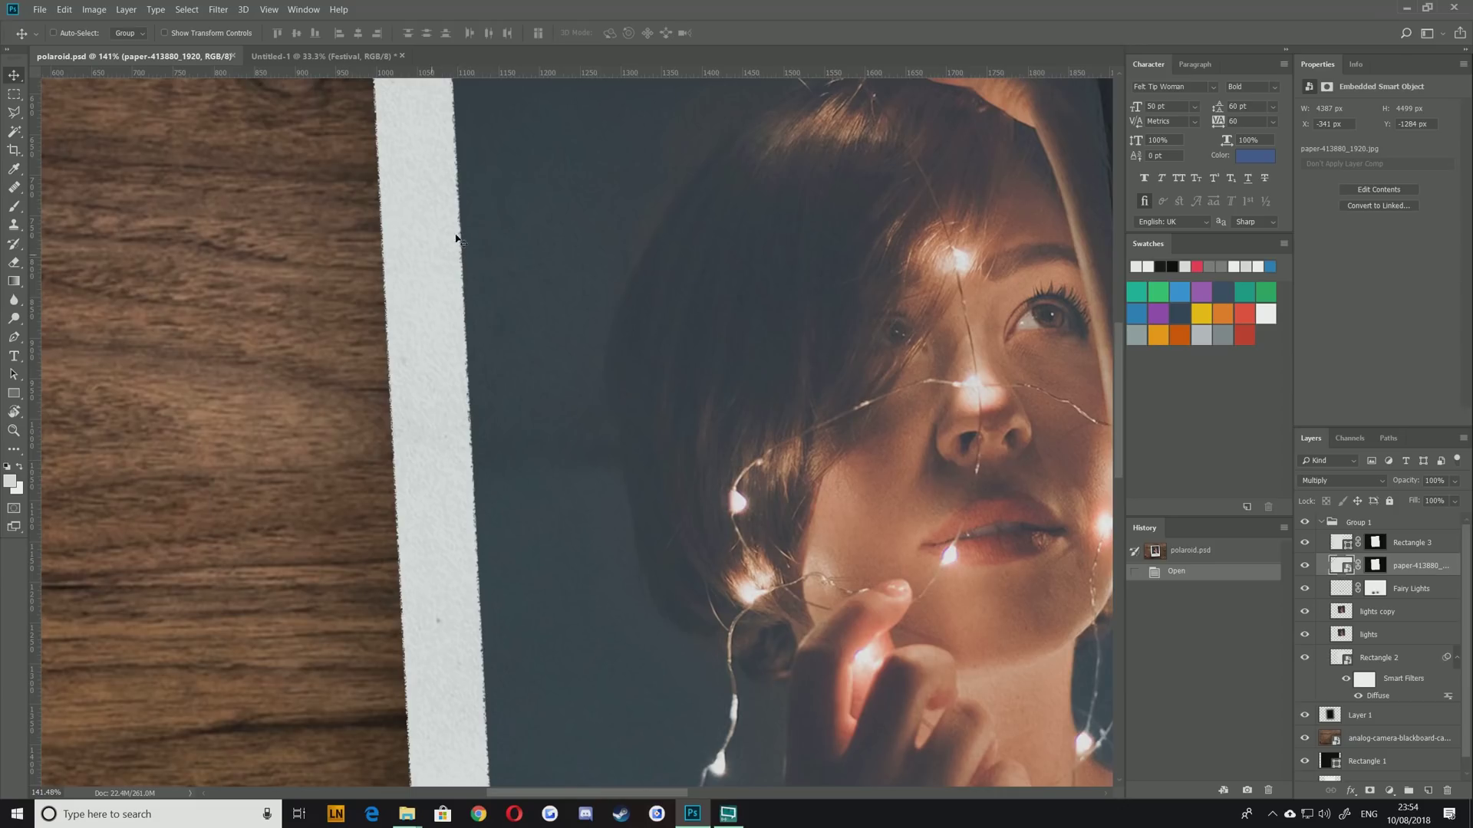
{"action": "scroll", "coordinate": [659, 318], "scroll_direction": "down", "scroll_amount": 3}
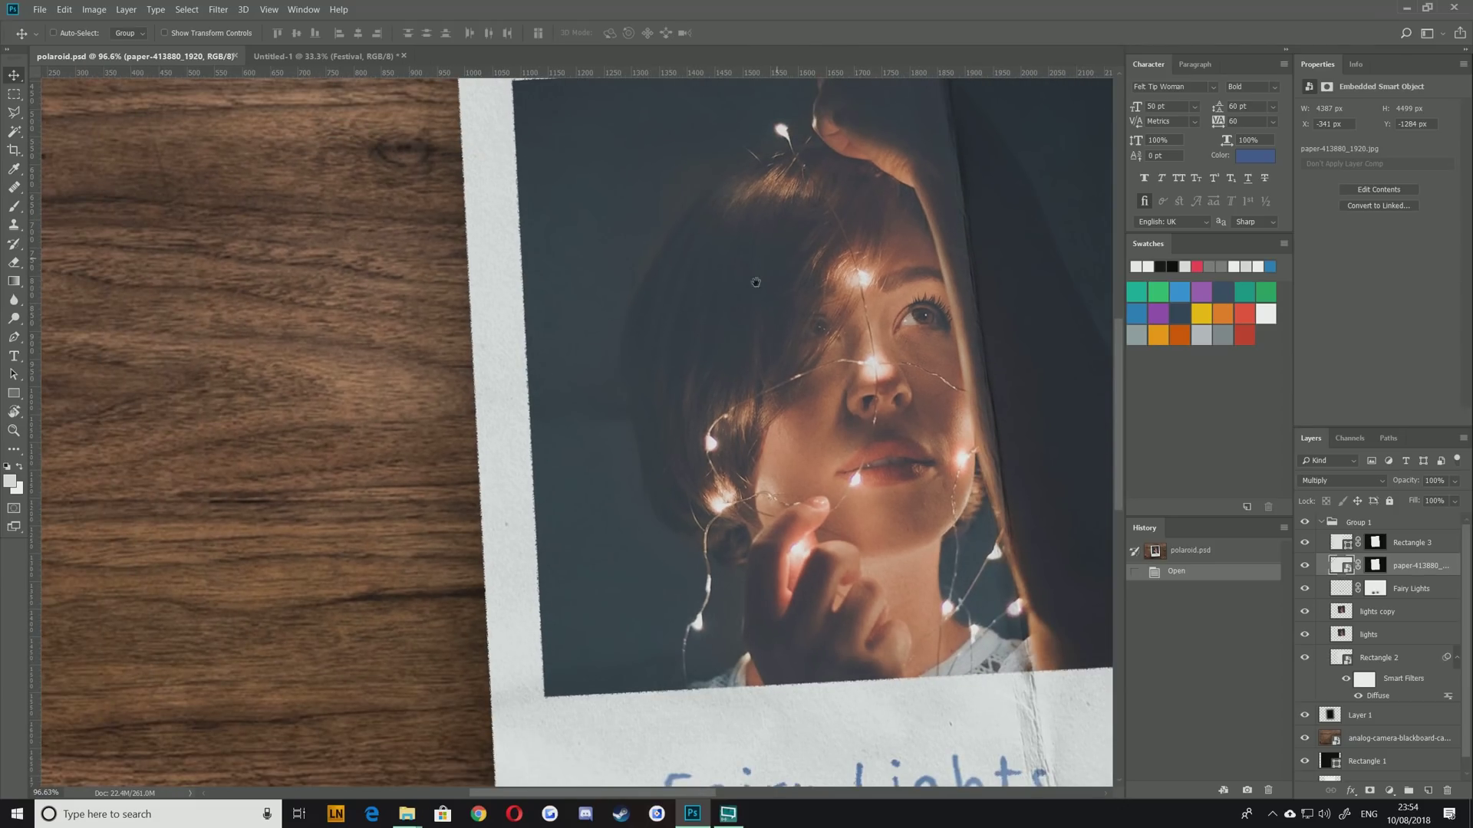
{"action": "left_click_drag", "start_coordinate": [756, 283], "coordinate": [448, 130]}
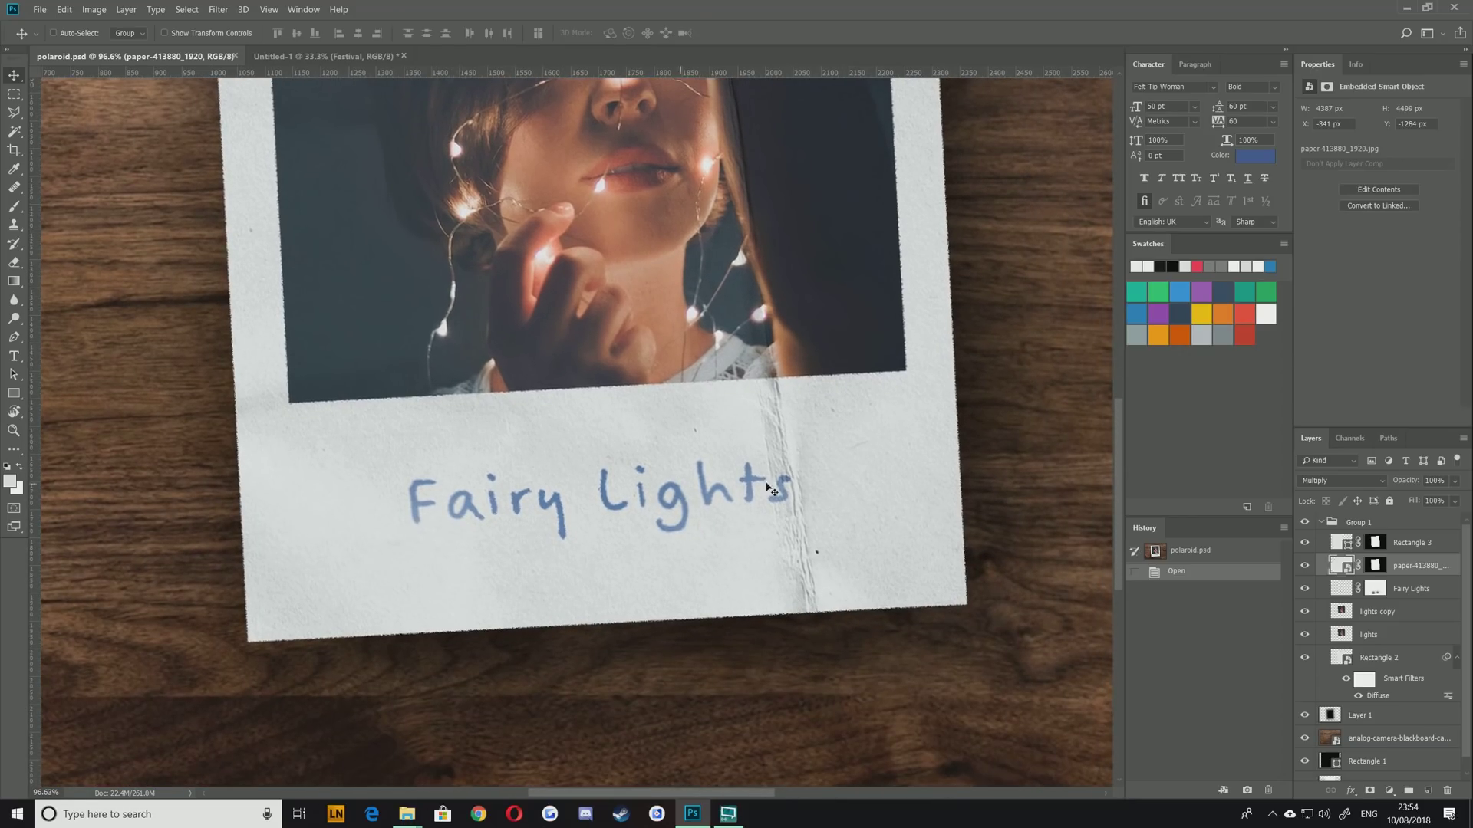
{"action": "left_click_drag", "start_coordinate": [710, 329], "coordinate": [769, 581]}
{"action": "scroll", "coordinate": [721, 367], "scroll_direction": "down", "scroll_amount": 1}
{"action": "scroll", "coordinate": [719, 366], "scroll_direction": "down", "scroll_amount": 2}
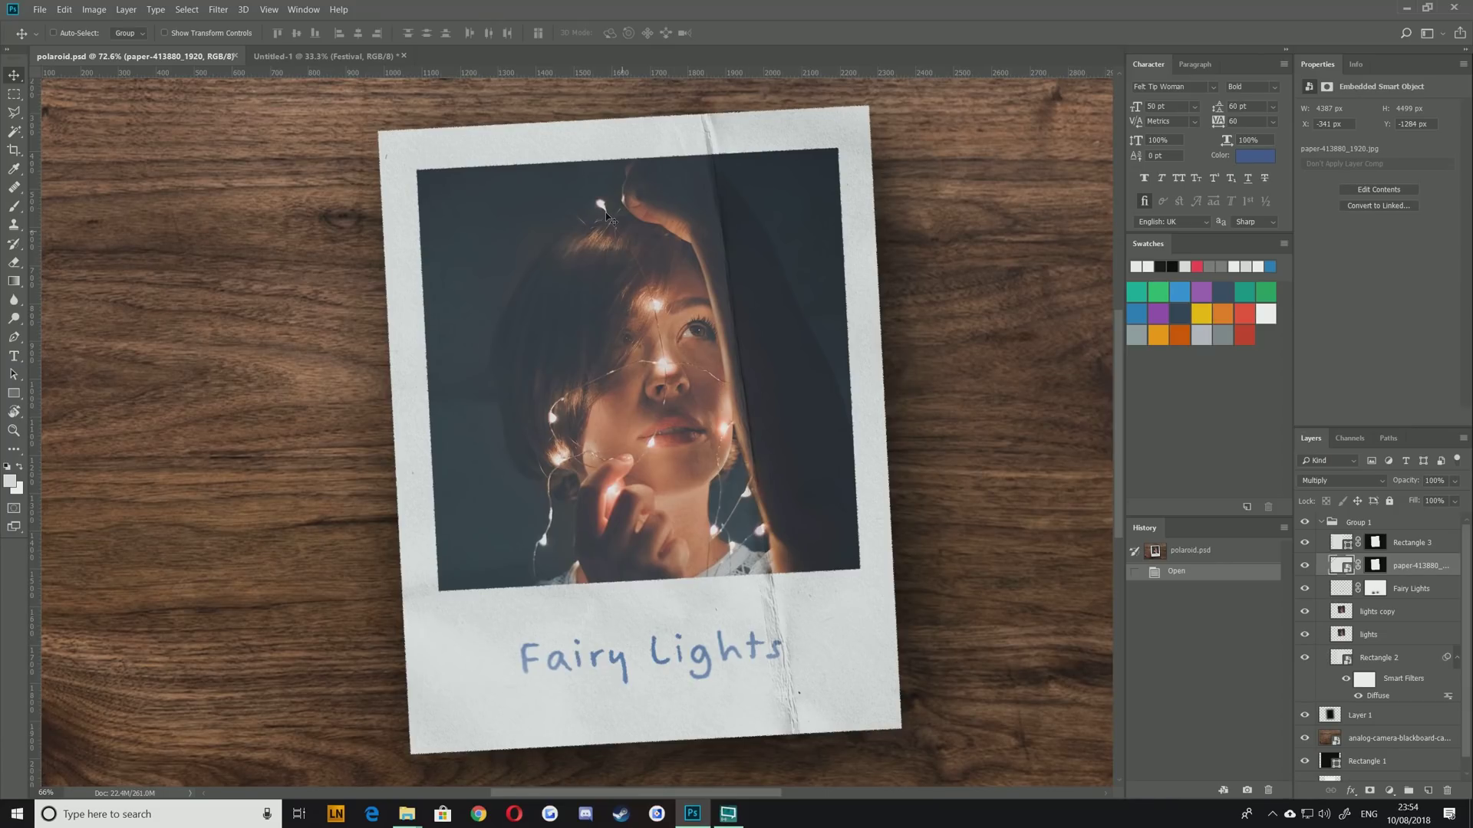
{"action": "left_click", "coordinate": [303, 56]}
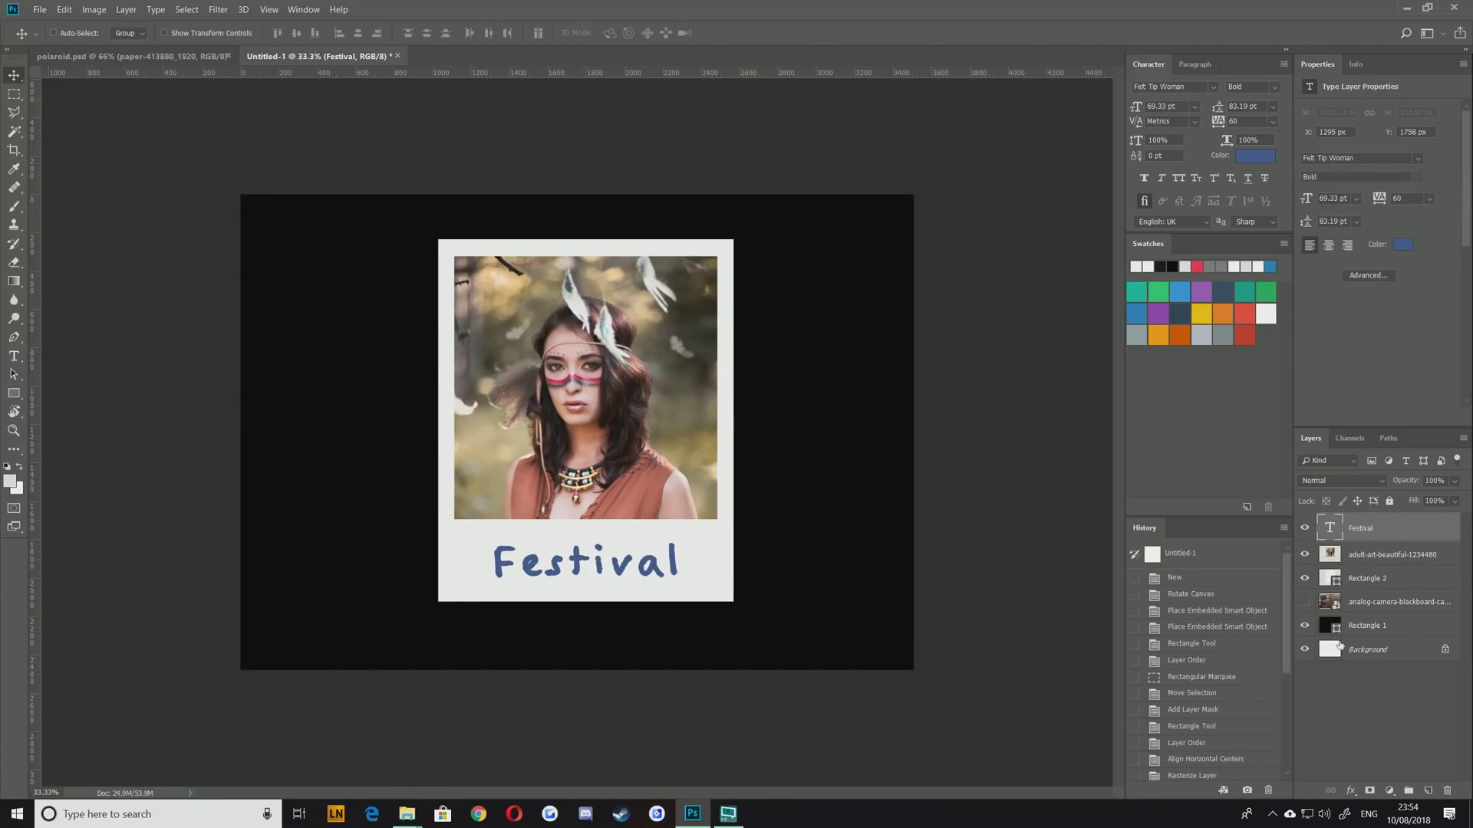
Stretch Rectangle 2's bottom edge down to 2075 px tall and lower the Festival caption
{"action": "left_click", "coordinate": [1362, 558]}
{"action": "left_click", "coordinate": [131, 56]}
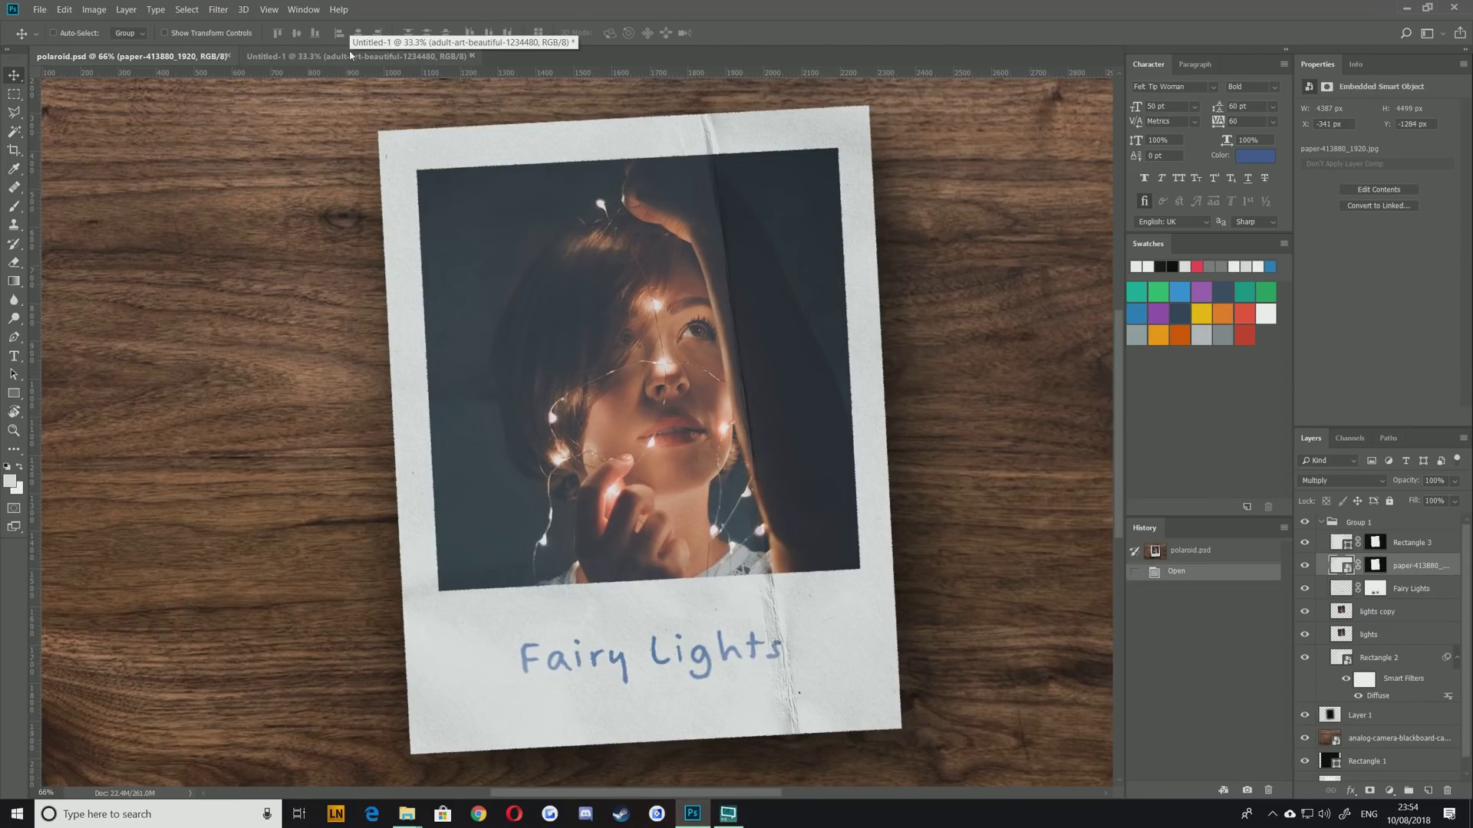
{"action": "left_click", "coordinate": [350, 55]}
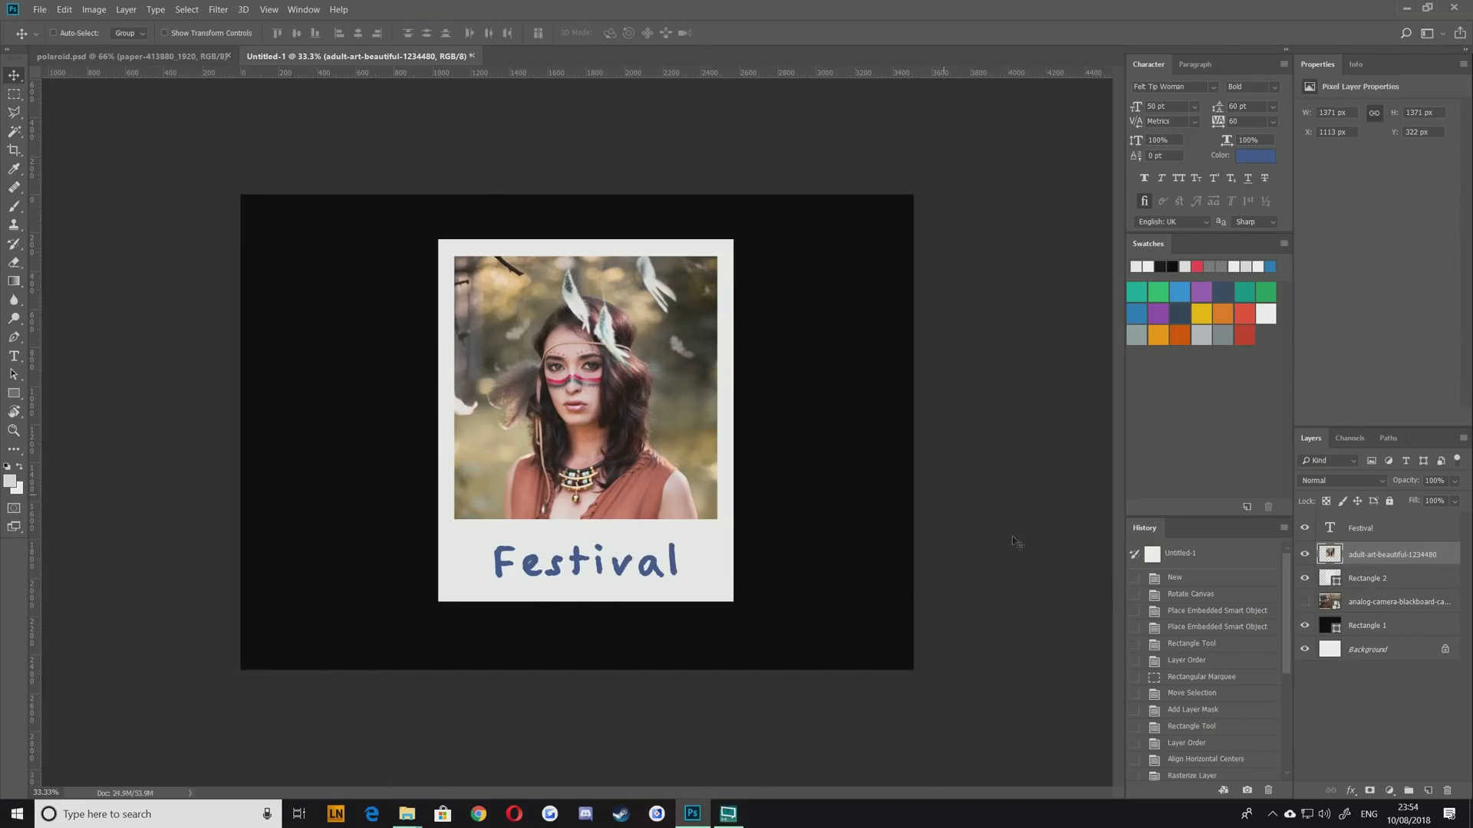
{"action": "left_click", "coordinate": [1364, 584]}
{"action": "key", "text": "ctrl+t"}
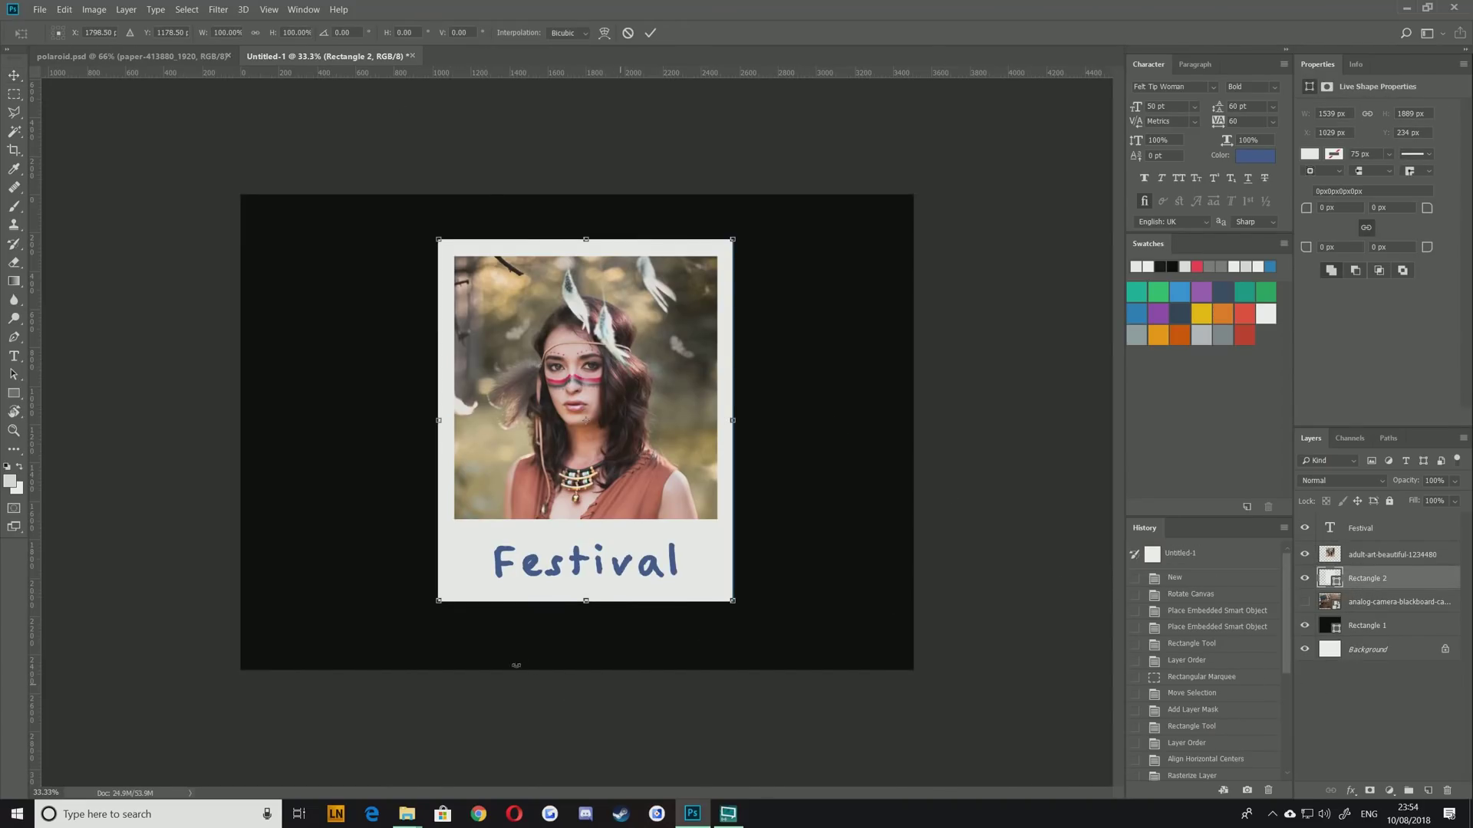
{"action": "left_click_drag", "start_coordinate": [586, 602], "coordinate": [589, 642]}
{"action": "key", "text": "Return"}
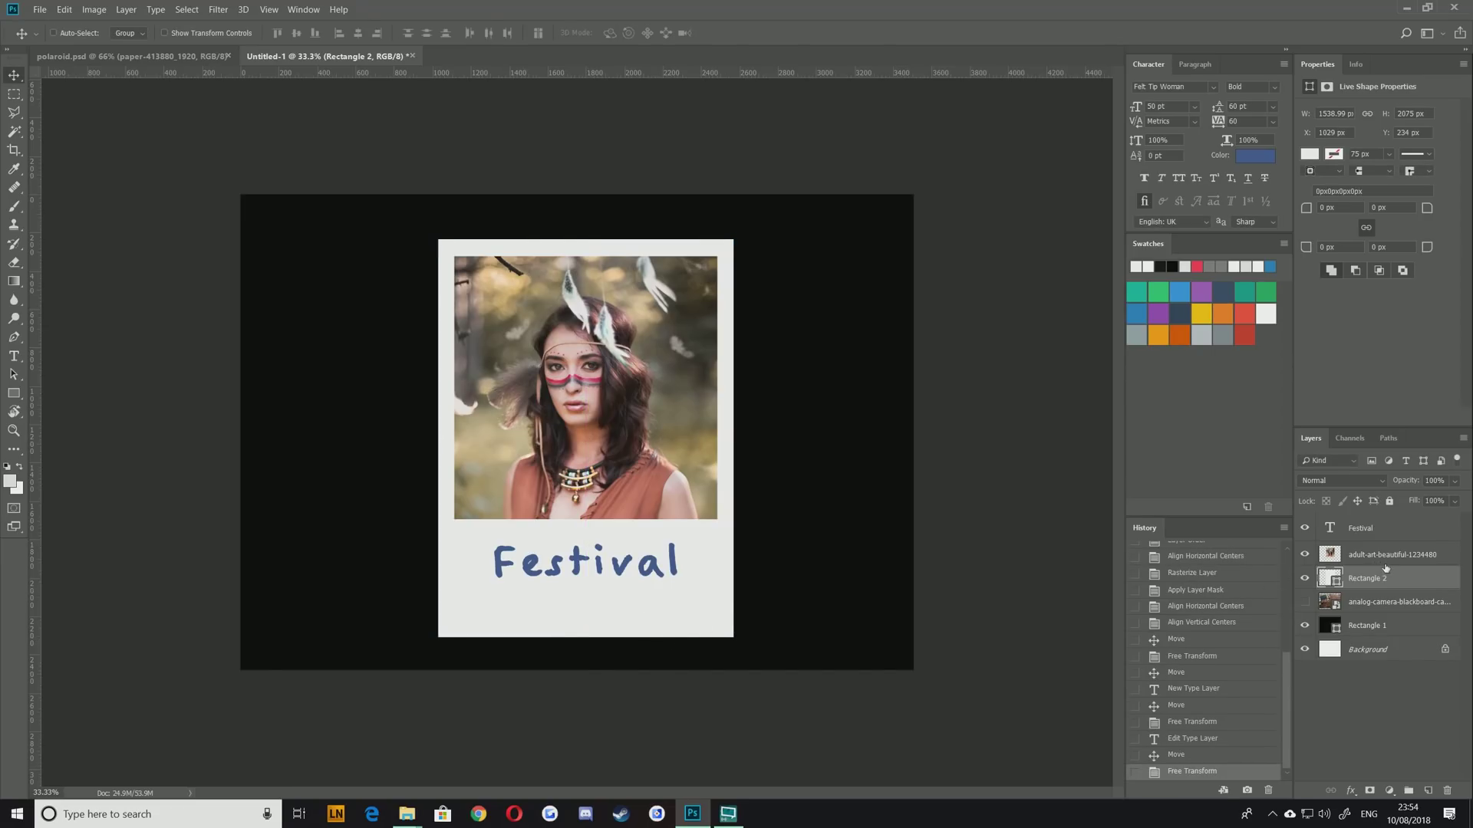
{"action": "left_click_drag", "start_coordinate": [550, 561], "coordinate": [550, 581]}
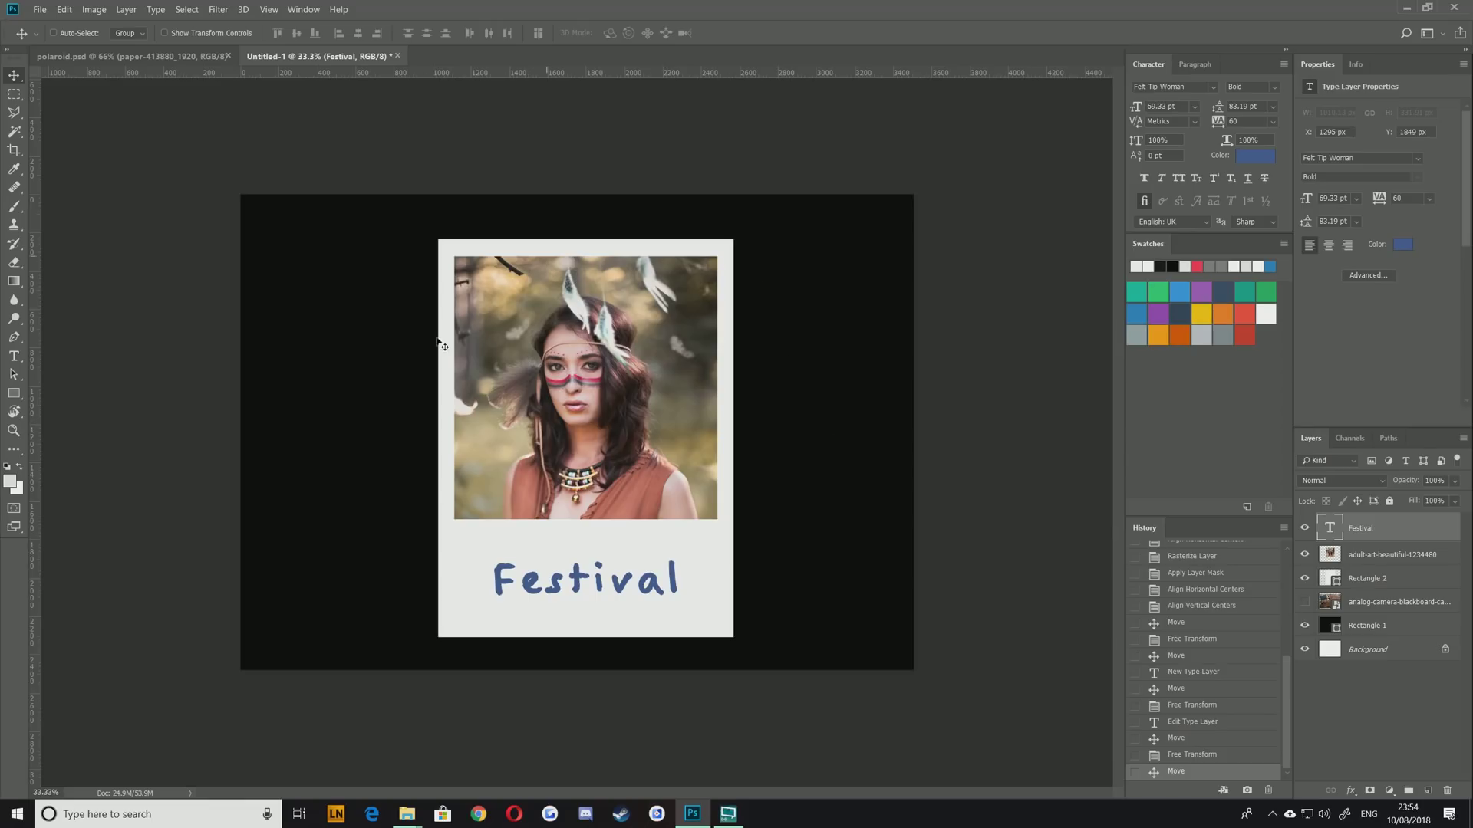
Add a Curves adjustment above the portrait layer and drag its white point
{"action": "left_click", "coordinate": [1369, 557]}
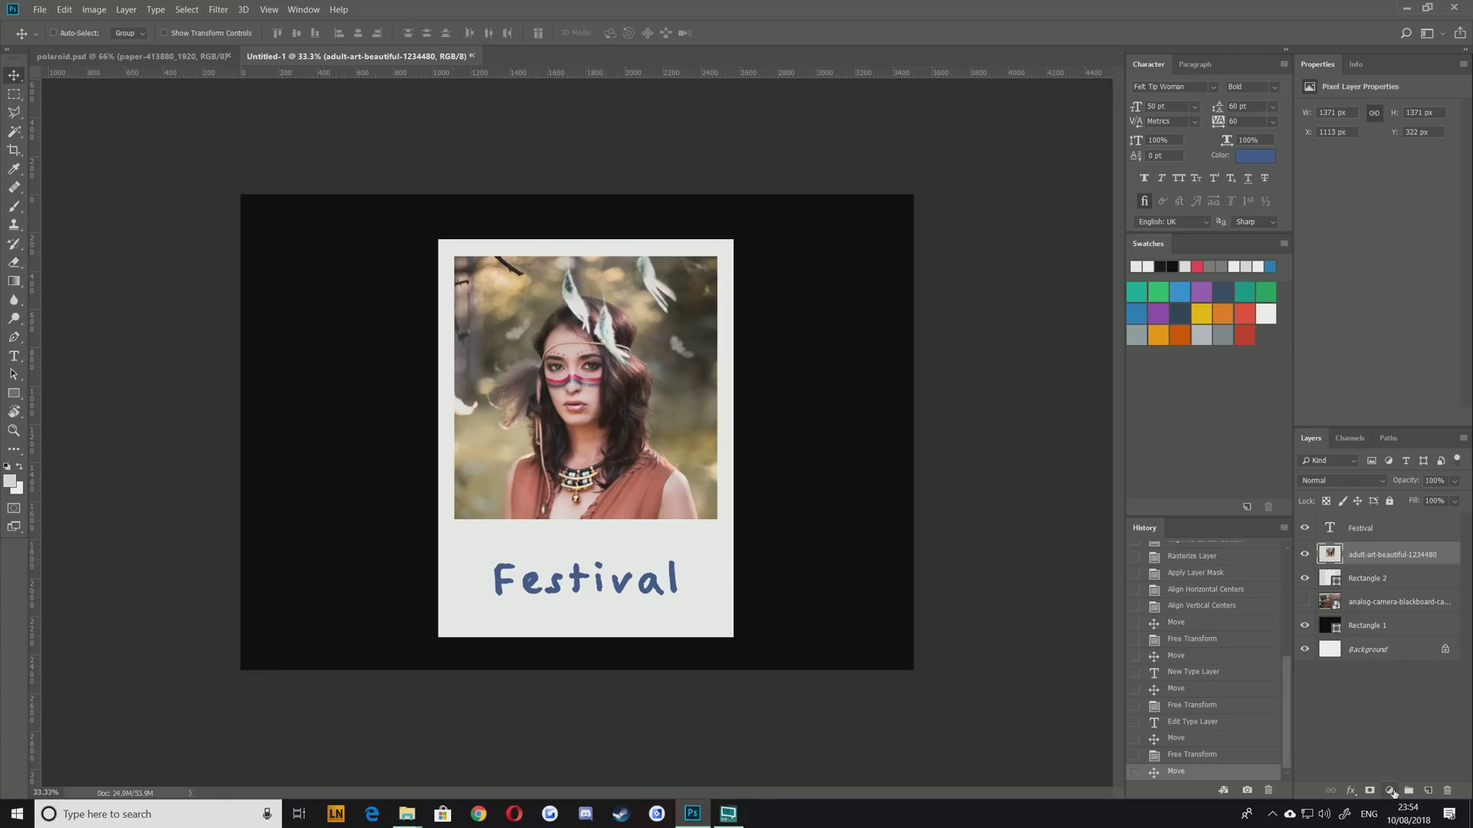
{"action": "left_click", "coordinate": [1390, 791]}
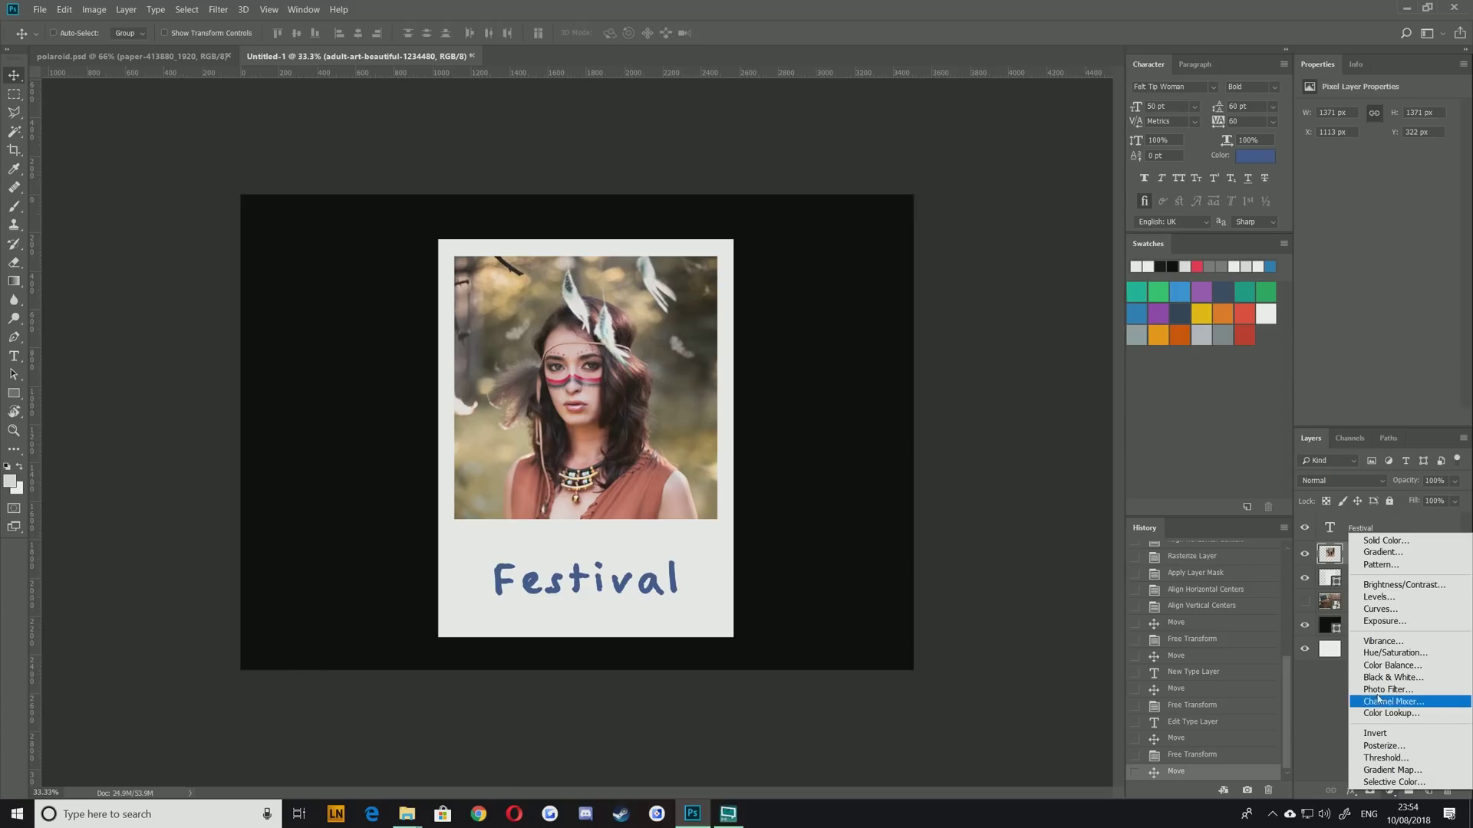
{"action": "left_click", "coordinate": [1378, 610]}
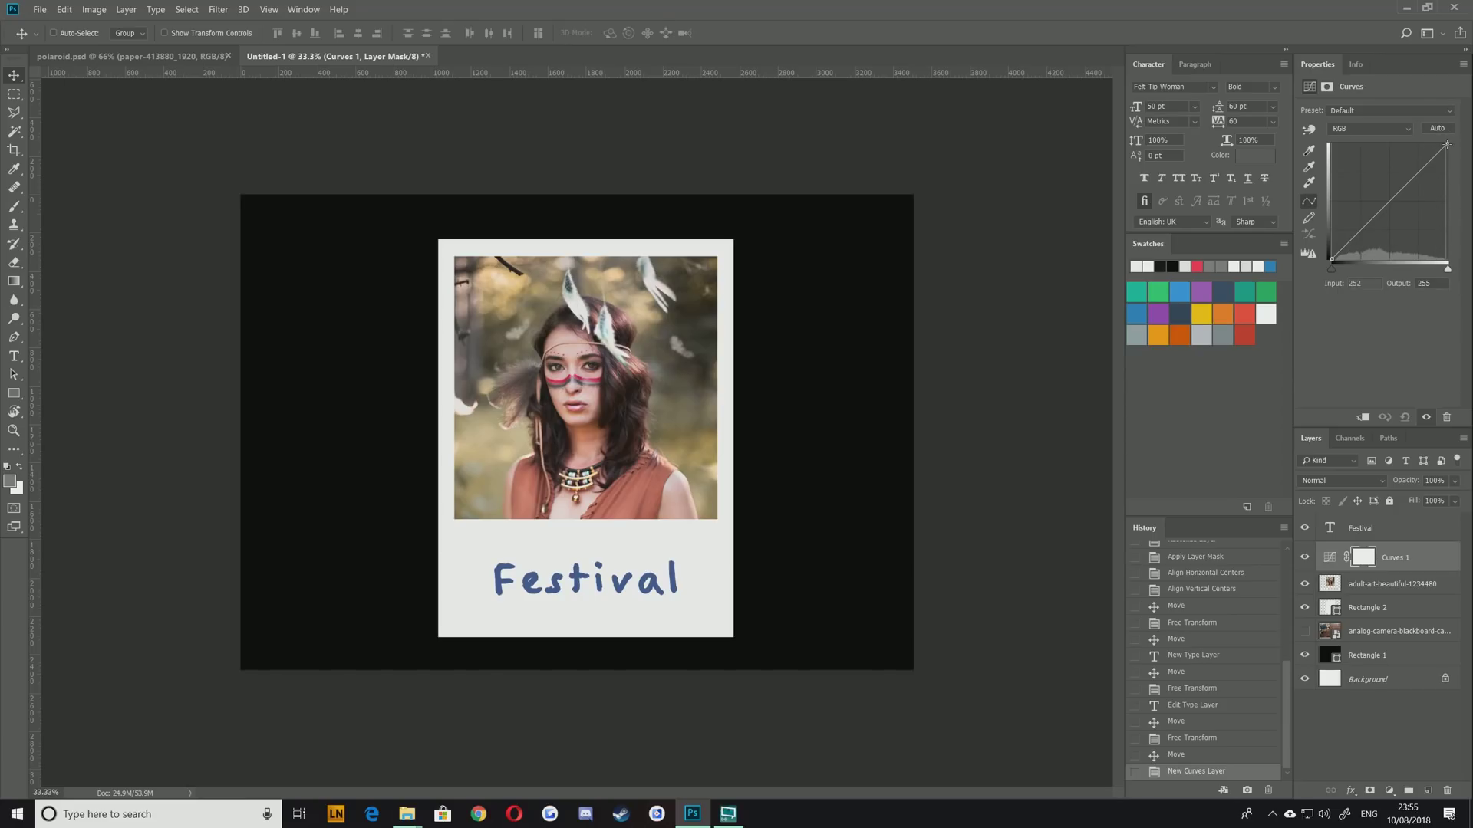
{"action": "mouse_move", "coordinate": [1445, 143]}
{"action": "left_mouse_down"}
{"action": "mouse_move", "coordinate": [1444, 272]}
{"action": "mouse_move", "coordinate": [1466, 133]}
{"action": "left_mouse_up"}
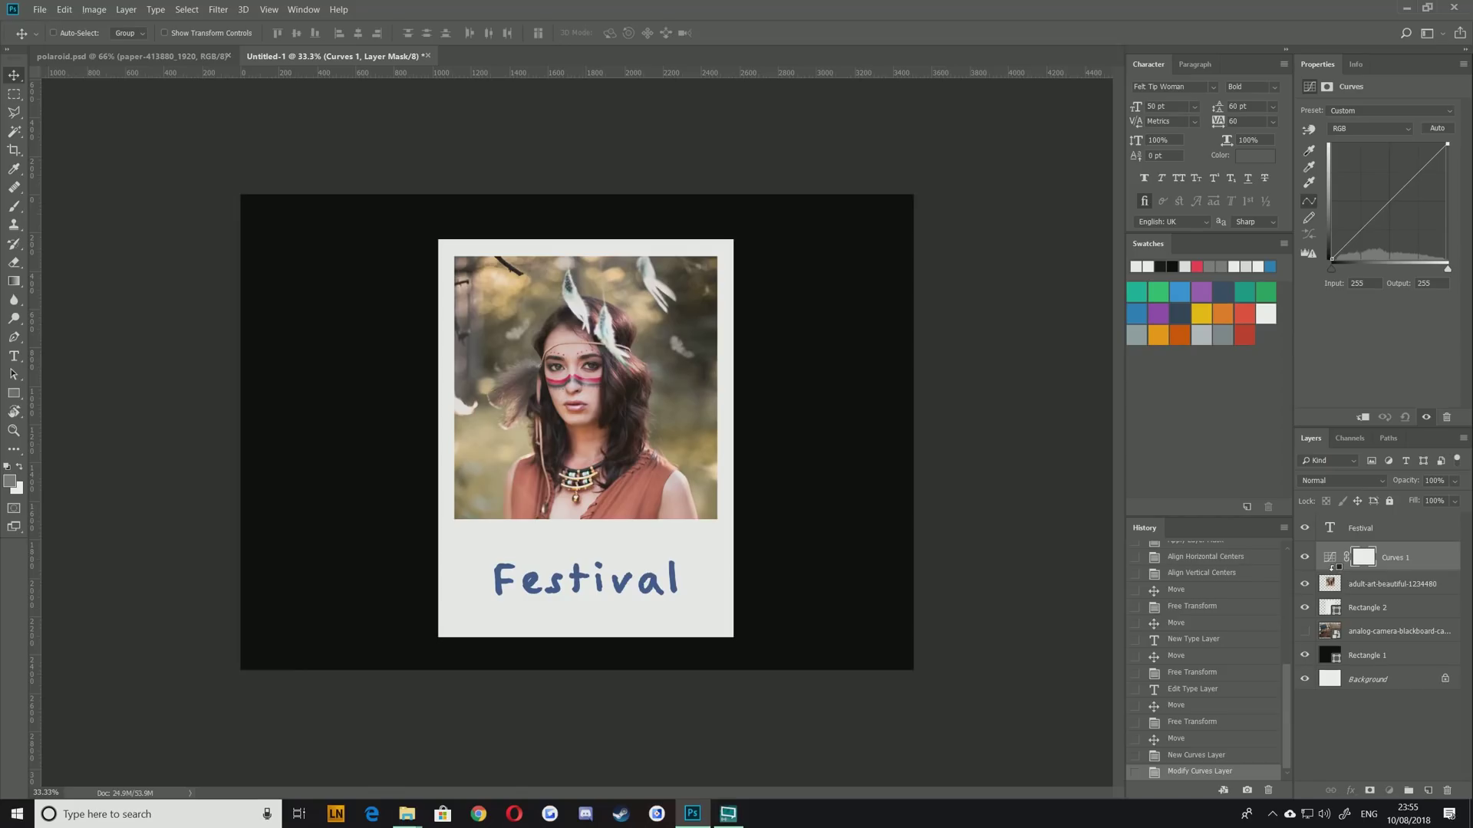
Clip Curves 1 to the portrait and lift the black point to 40, comparing on and off
{"action": "left_click", "coordinate": [1334, 569], "text": "alt"}
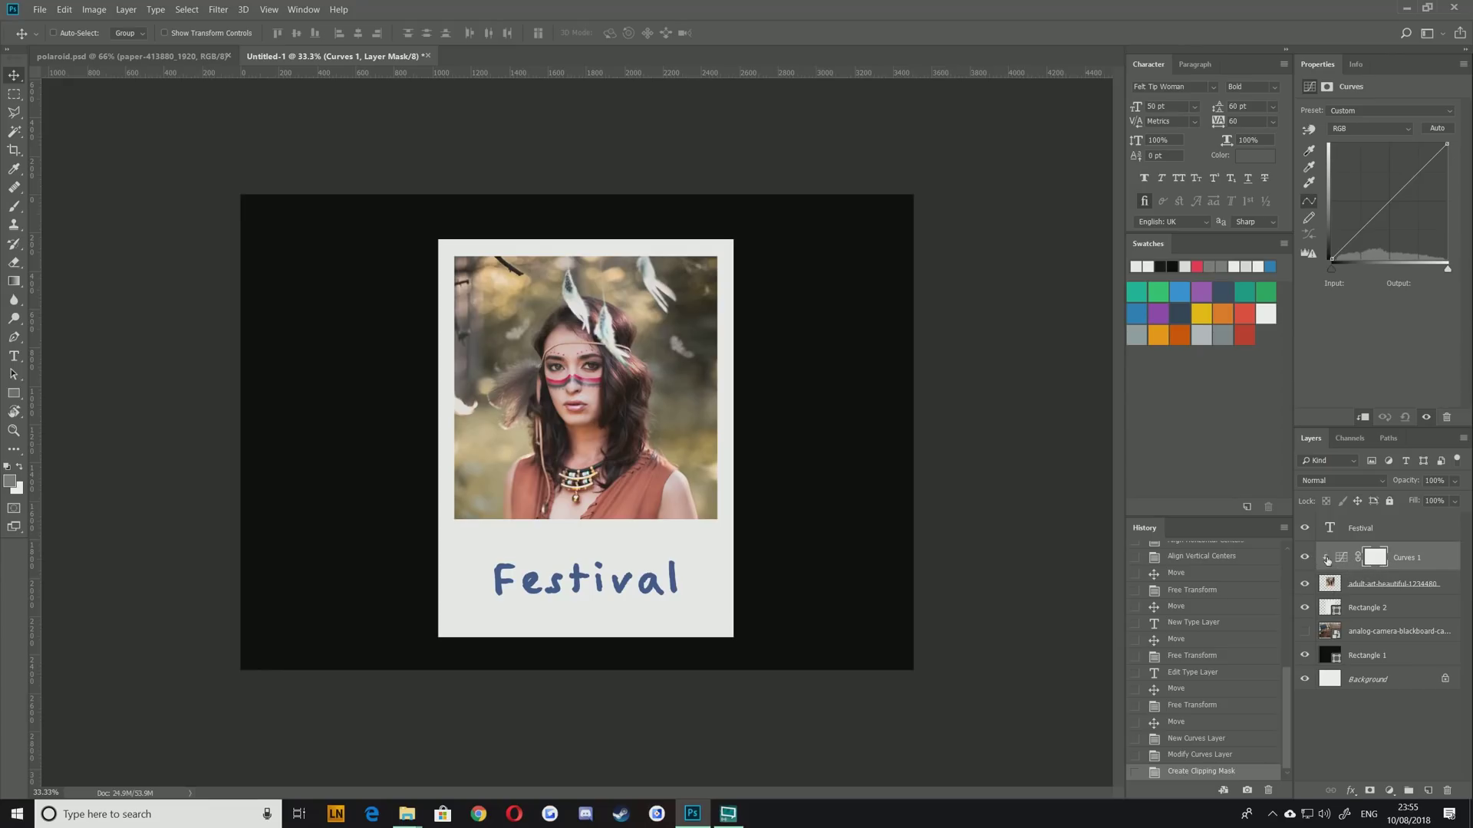
{"action": "left_click", "coordinate": [1360, 230]}
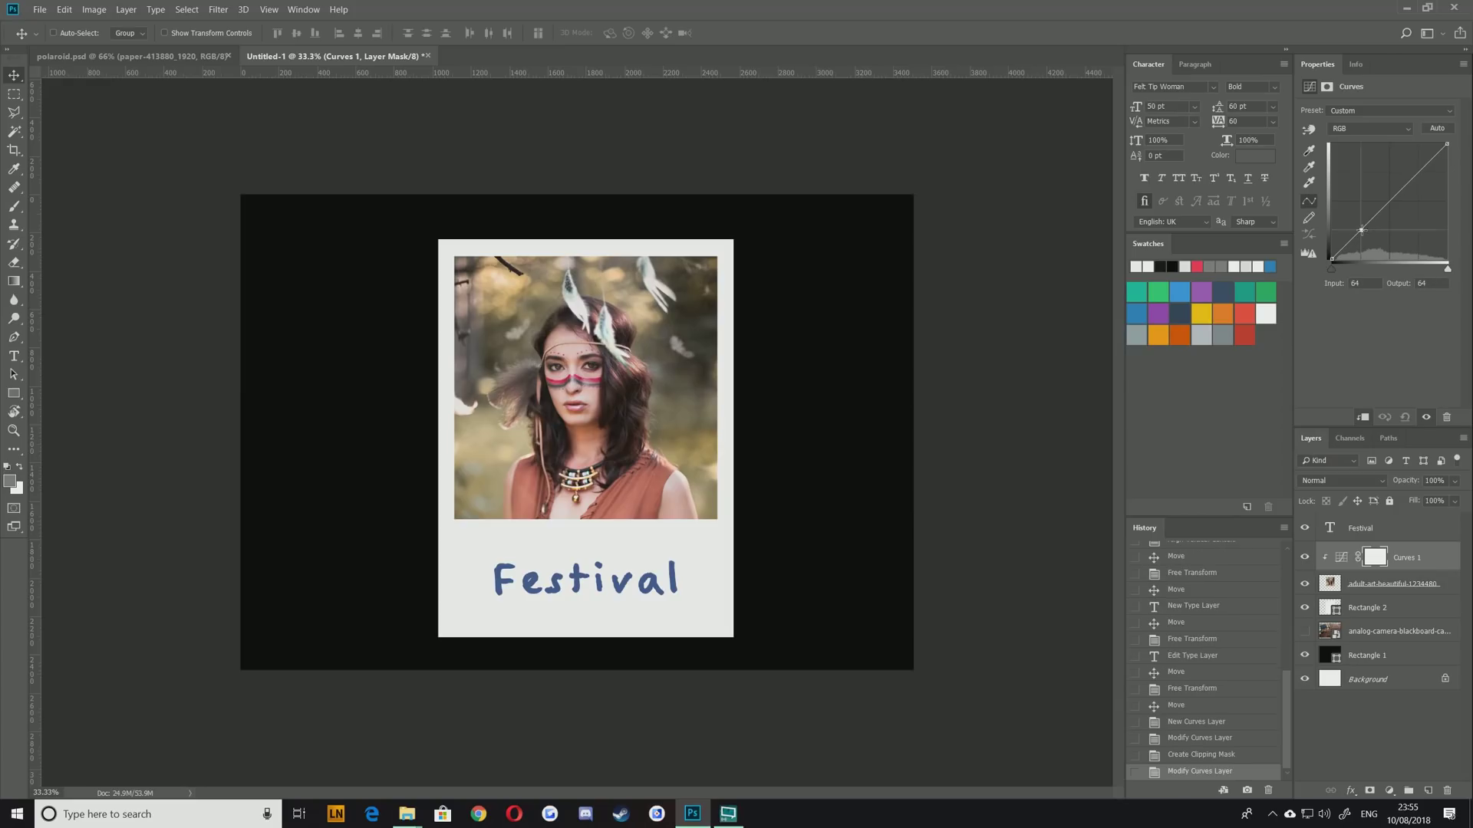
{"action": "mouse_move", "coordinate": [1329, 258]}
{"action": "left_mouse_down"}
{"action": "mouse_move", "coordinate": [1314, 140]}
{"action": "mouse_move", "coordinate": [1292, 294]}
{"action": "mouse_move", "coordinate": [1332, 241]}
{"action": "left_mouse_up"}
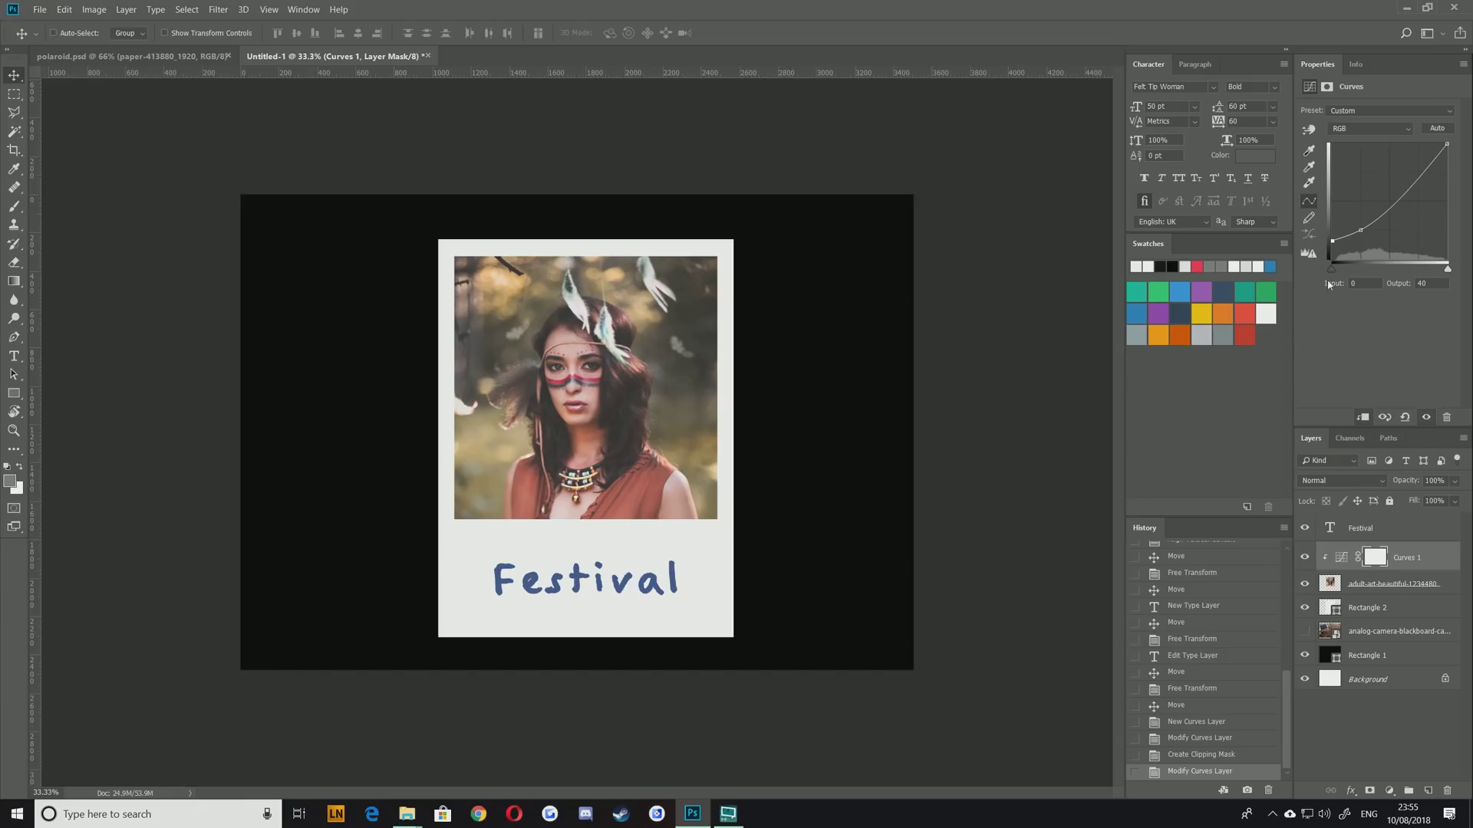
{"action": "left_click", "coordinate": [1305, 557]}
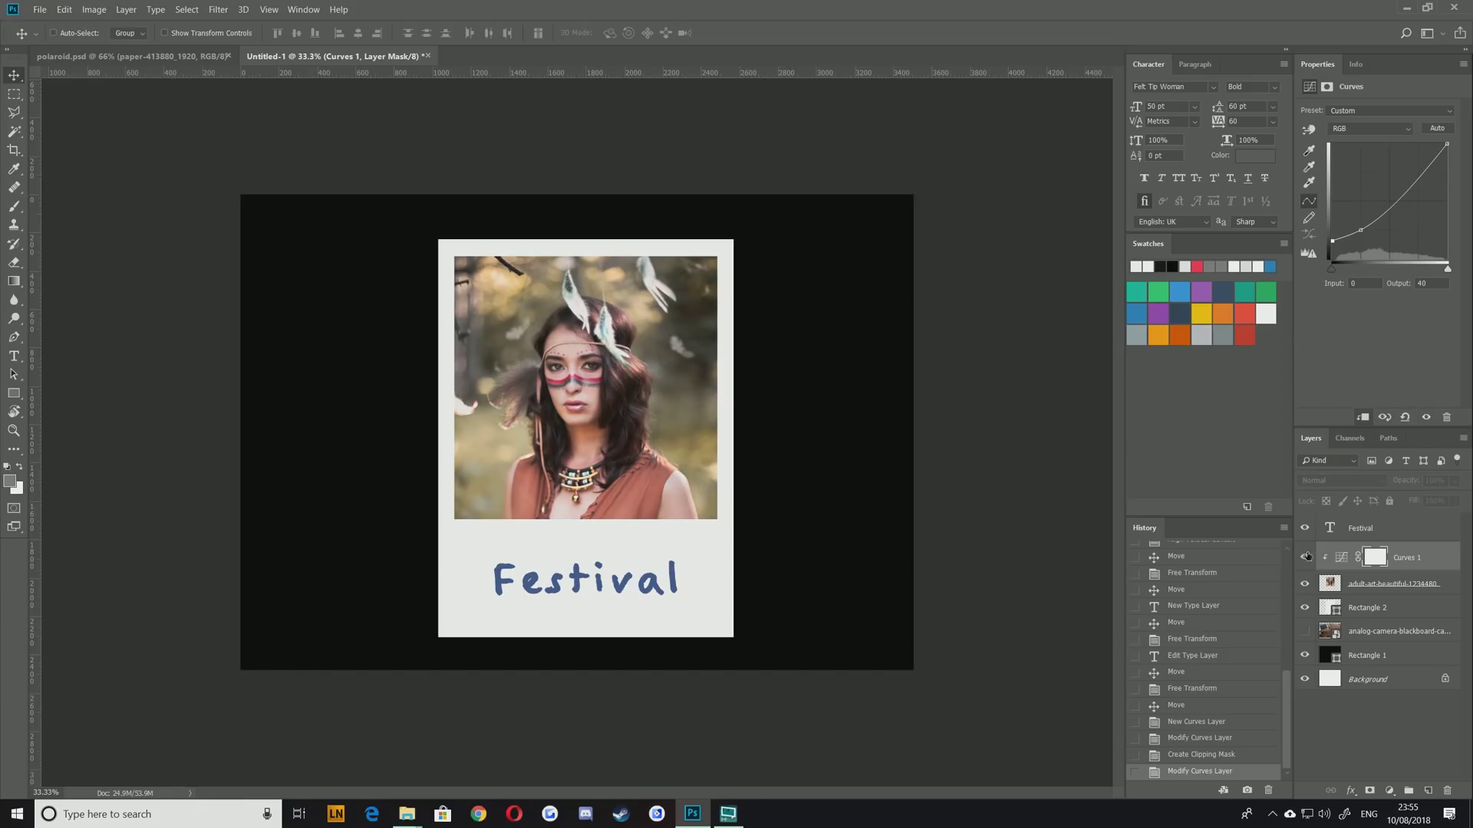
{"action": "left_click", "coordinate": [1305, 557]}
{"action": "left_click", "coordinate": [1305, 557]}
{"action": "left_click", "coordinate": [1304, 557]}
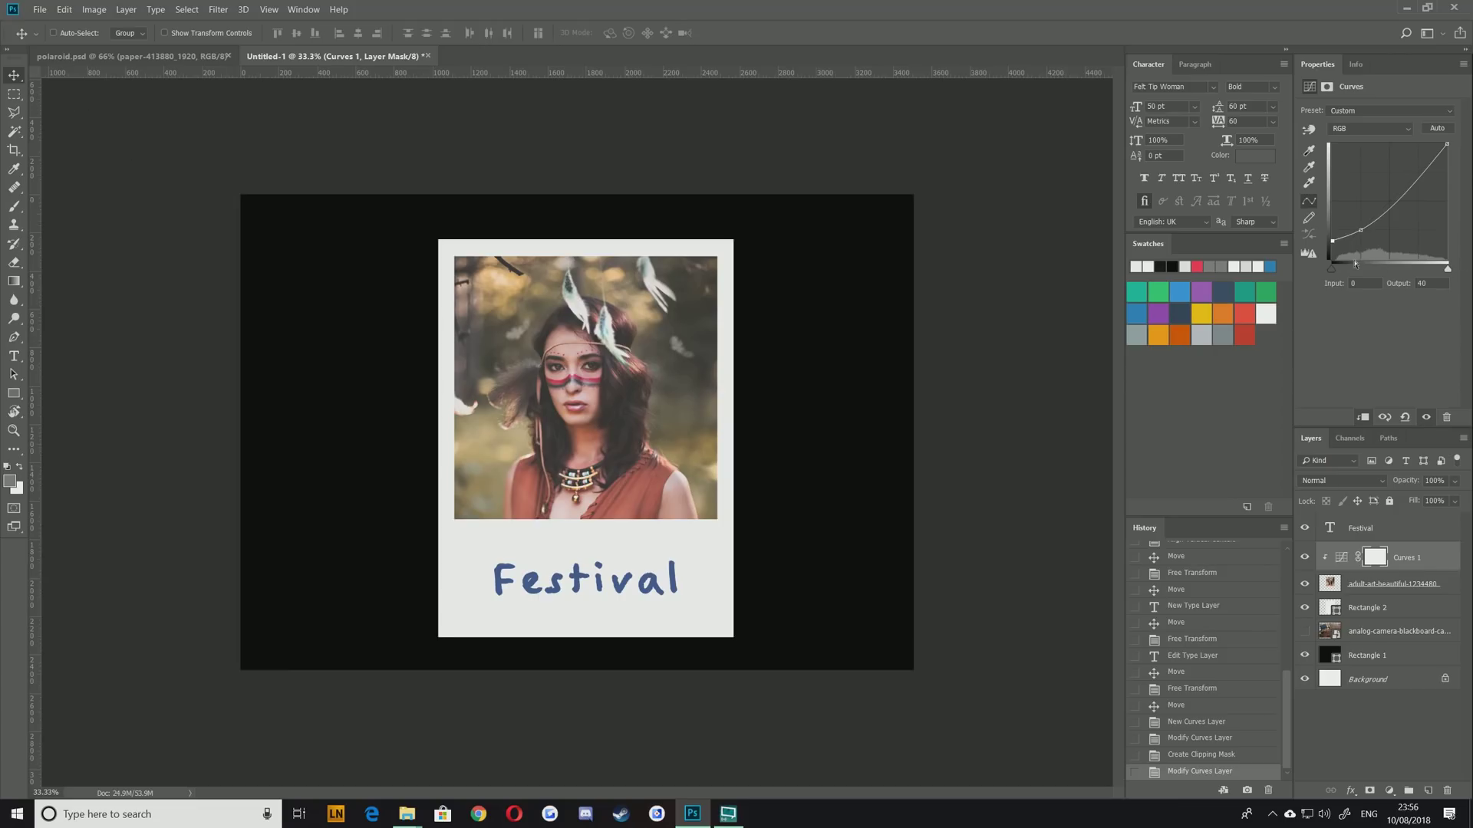
Group the portrait and Curves 1 layers into Group 1
{"action": "left_click", "coordinate": [1337, 707]}
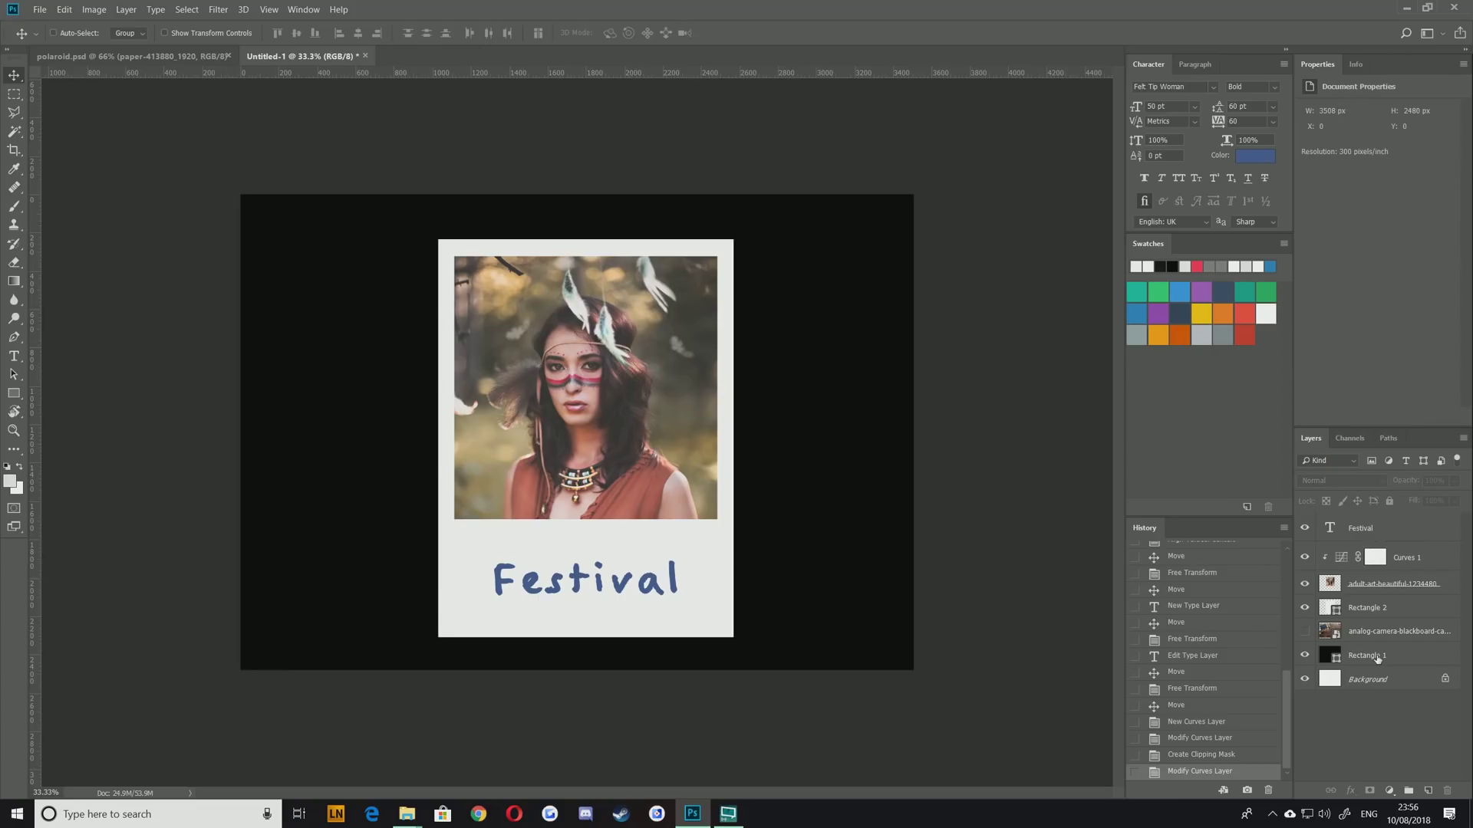
{"action": "left_click", "coordinate": [1410, 588]}
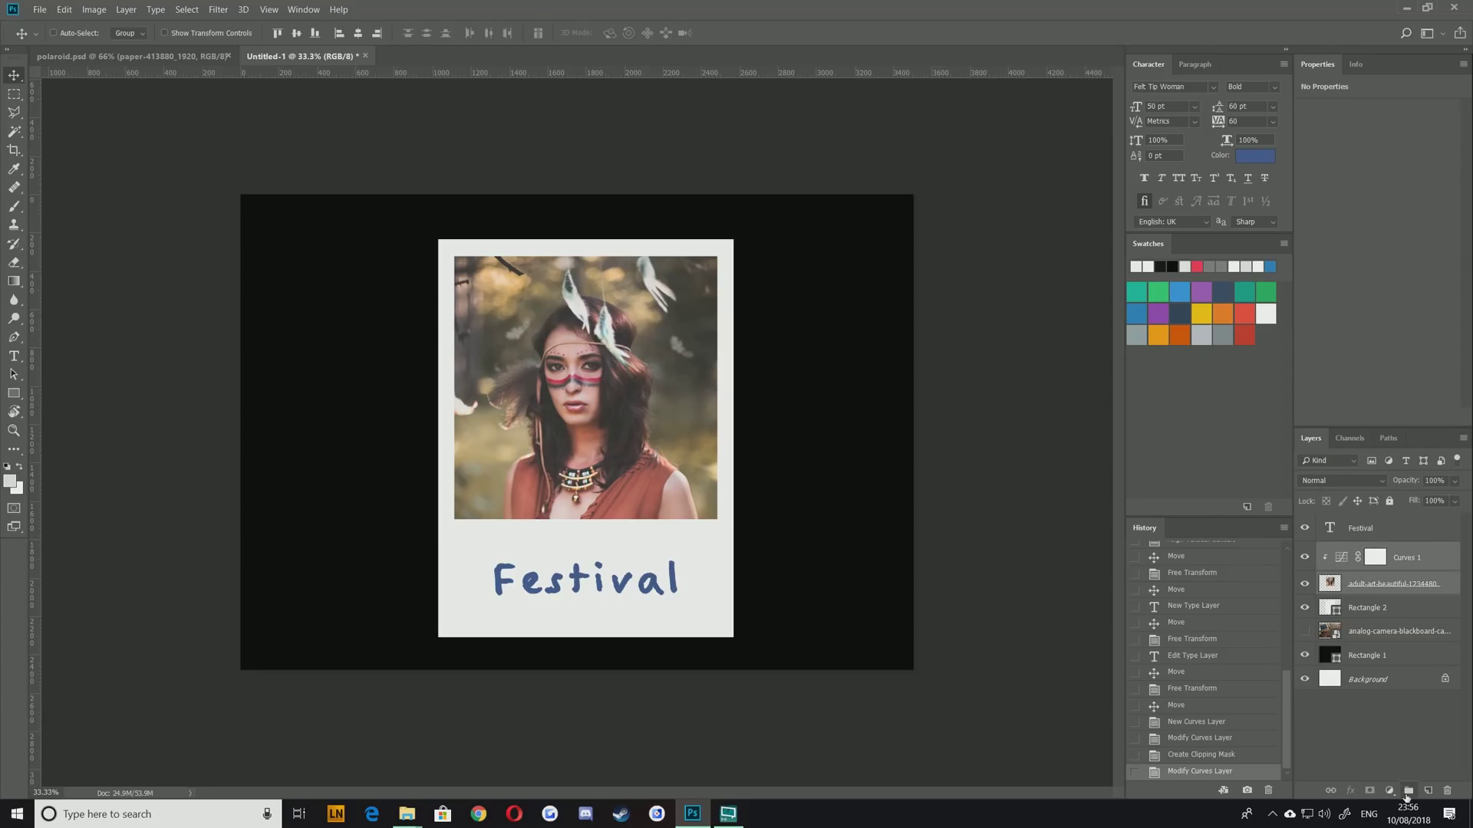
{"action": "left_click", "coordinate": [1405, 790]}
{"action": "left_click", "coordinate": [1355, 572]}
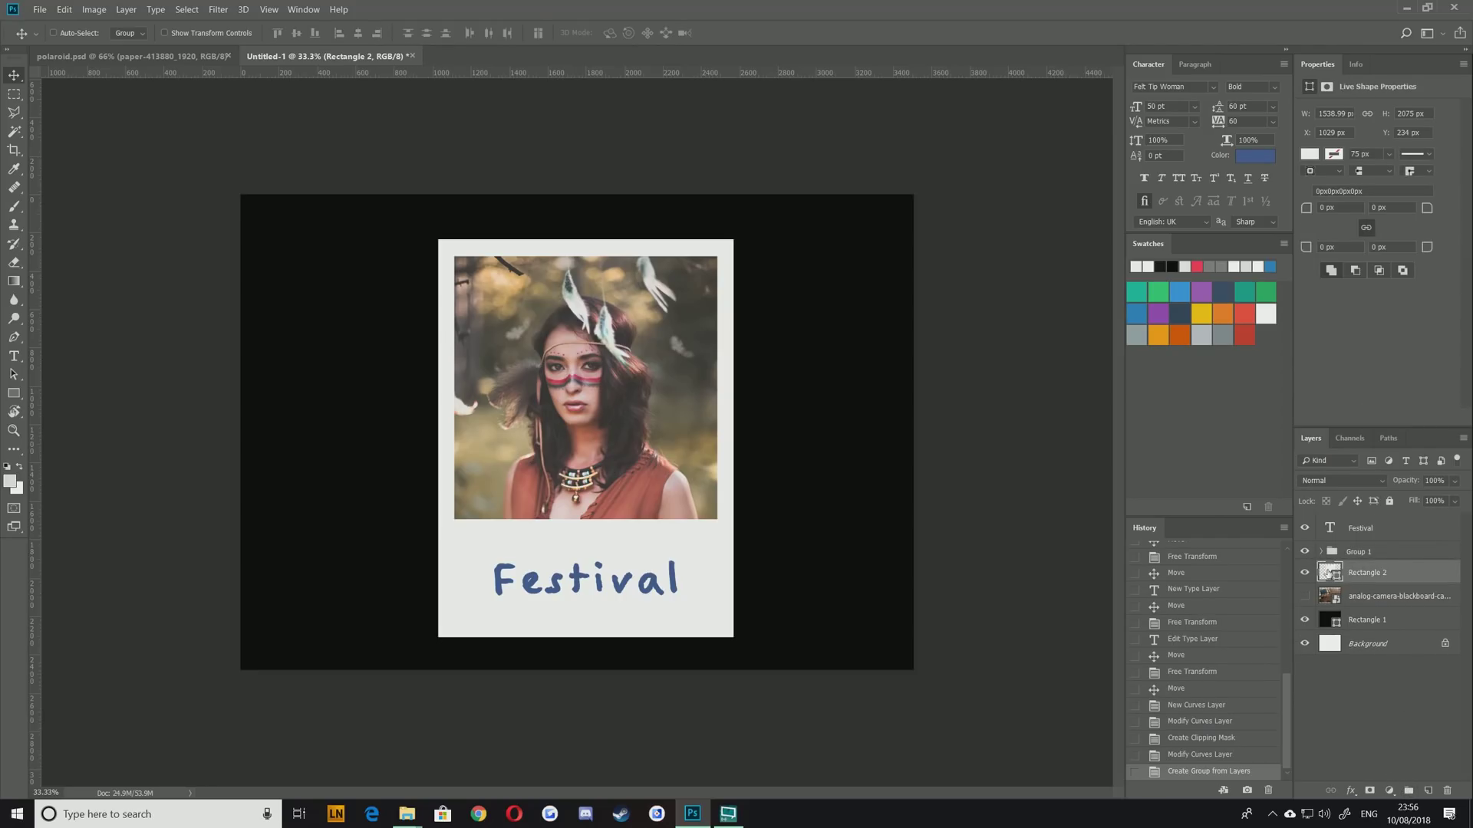
{"action": "left_click", "coordinate": [1393, 733]}
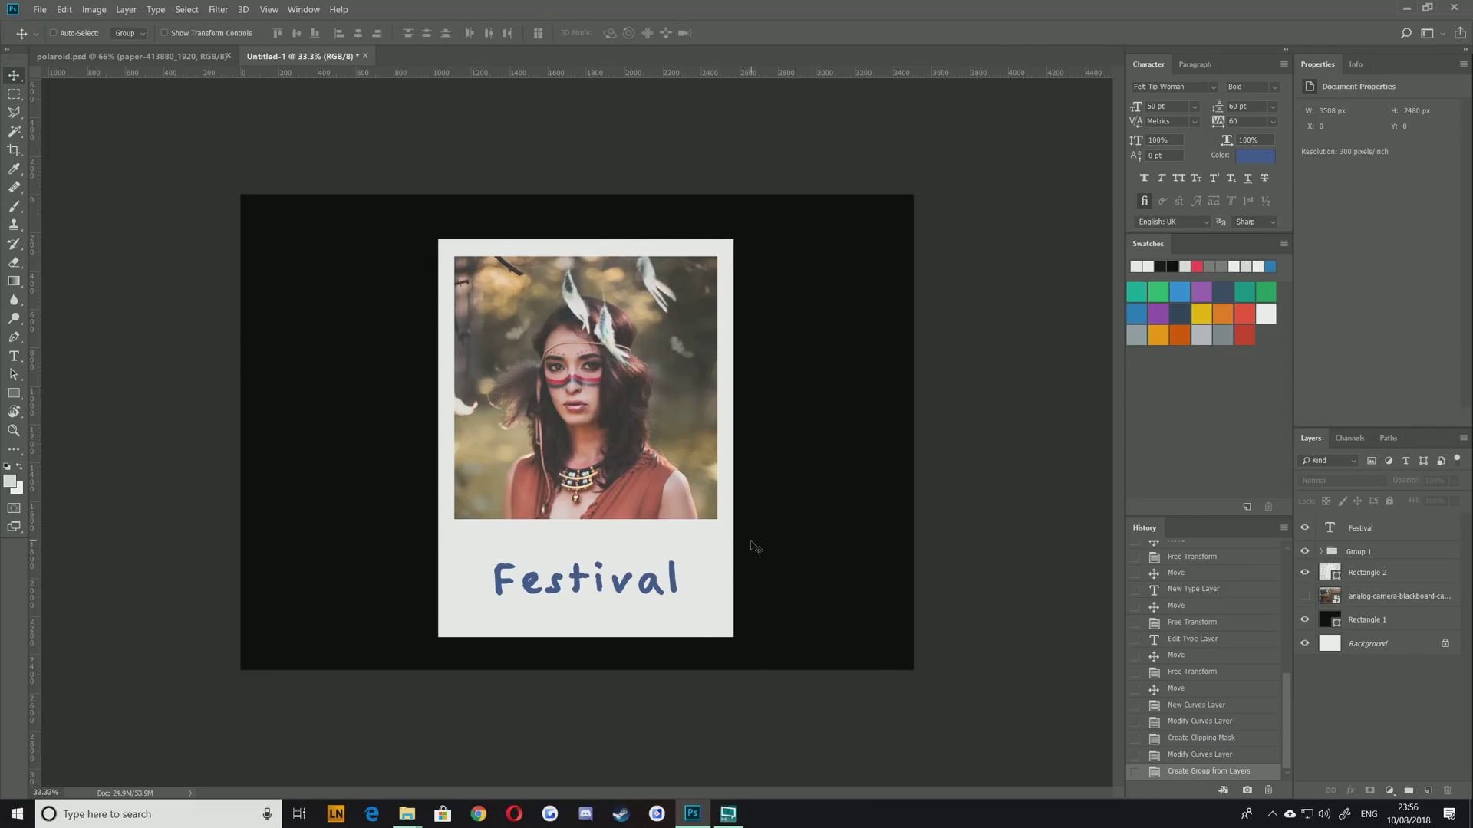
Convert the Rectangle 2 frame to a smart object and apply Diffuse in Normal mode
{"action": "left_click", "coordinate": [1360, 576]}
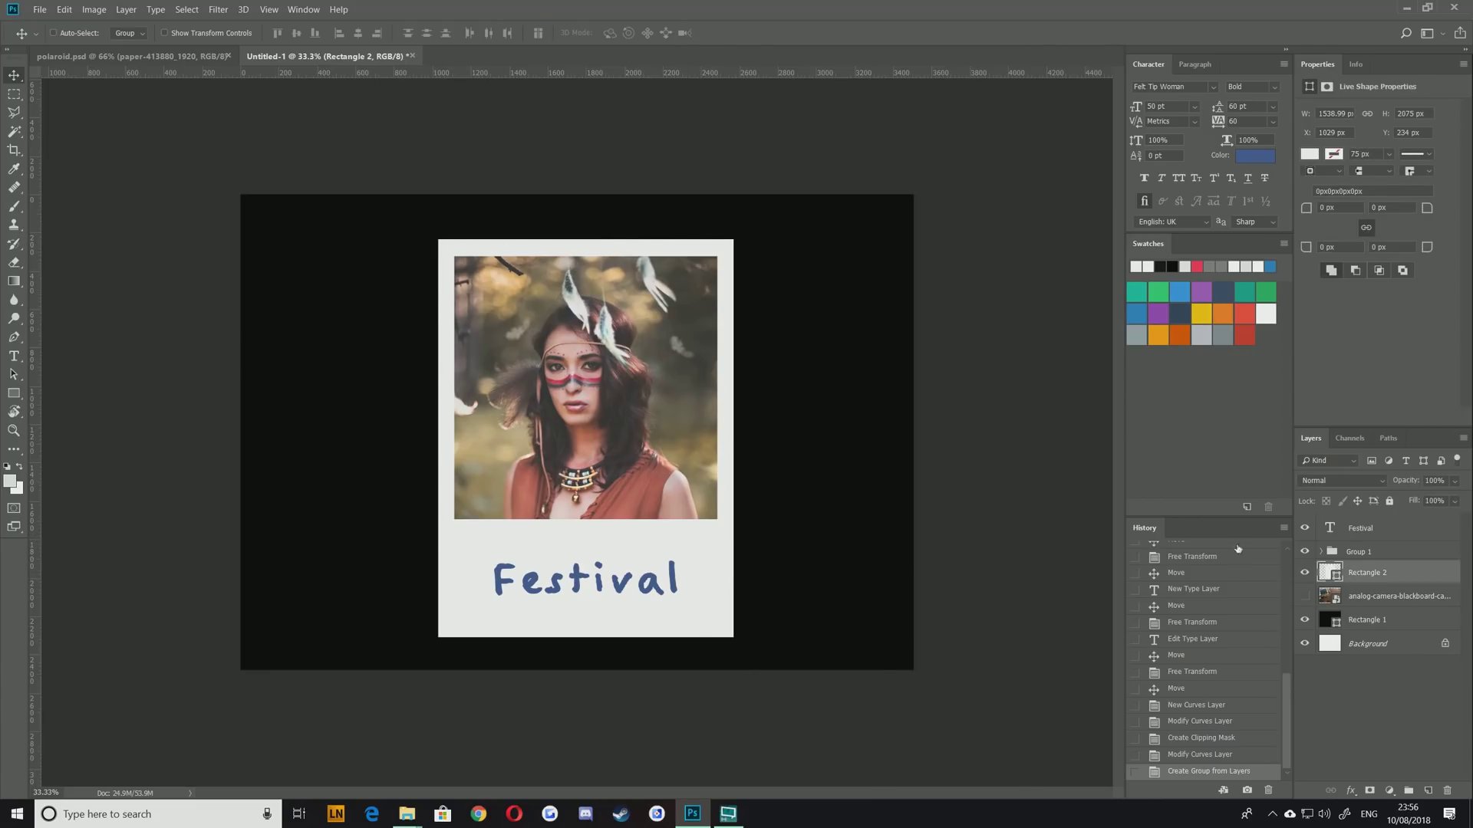
{"action": "left_click", "coordinate": [219, 10]}
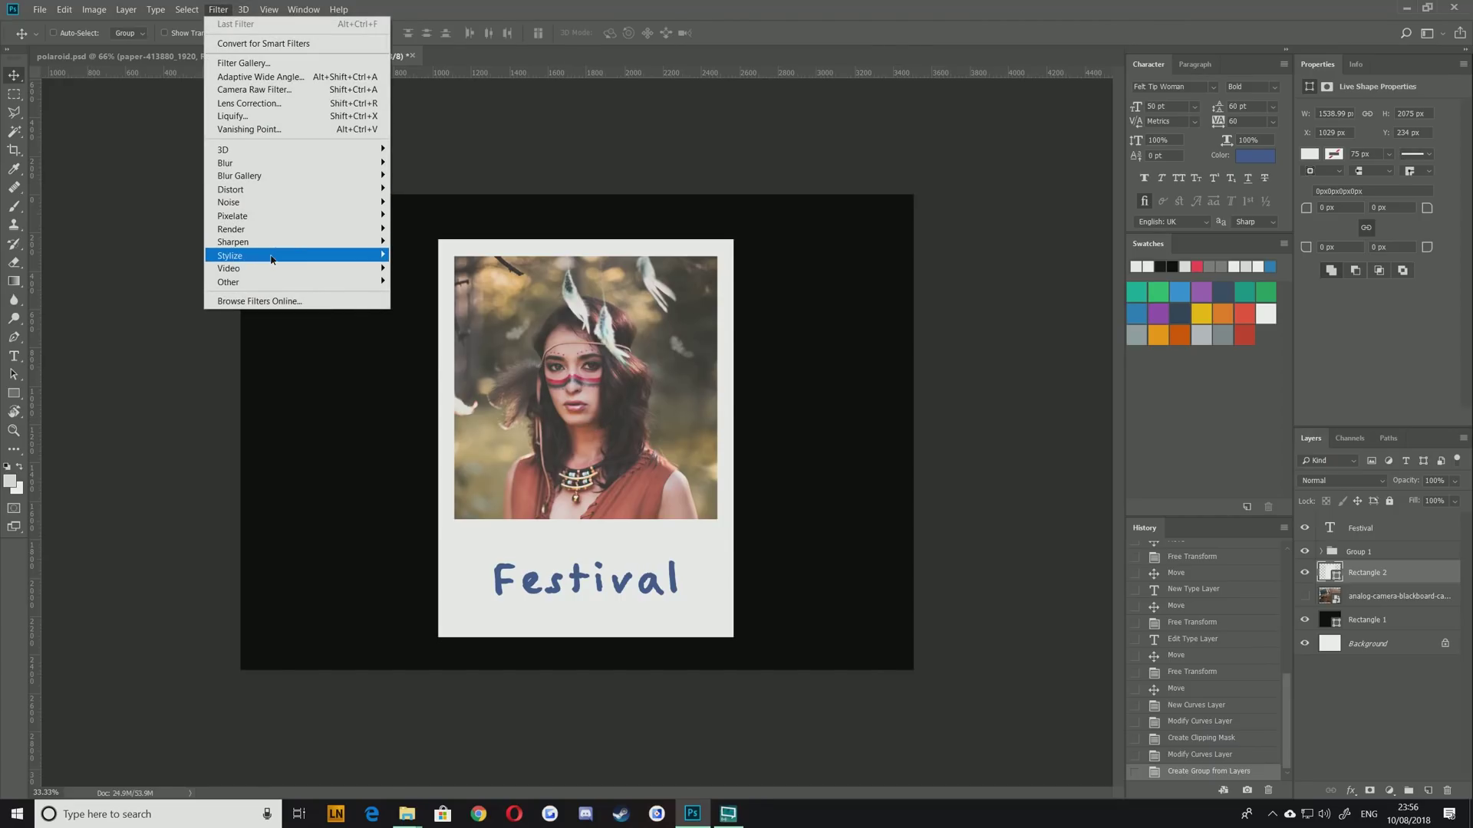
{"action": "mouse_move", "coordinate": [366, 261]}
{"action": "left_click", "coordinate": [430, 256]}
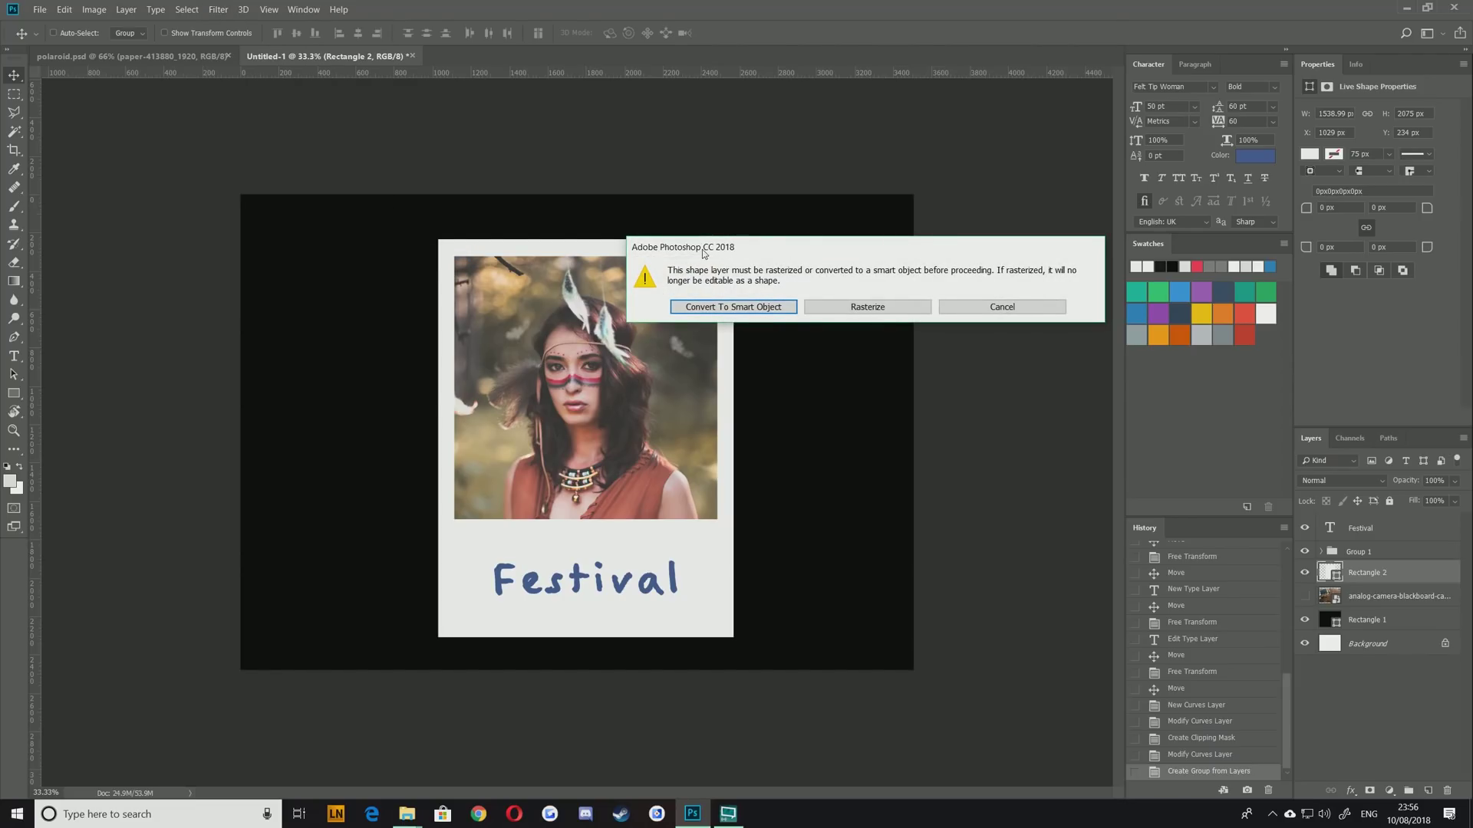
{"action": "left_click", "coordinate": [713, 309]}
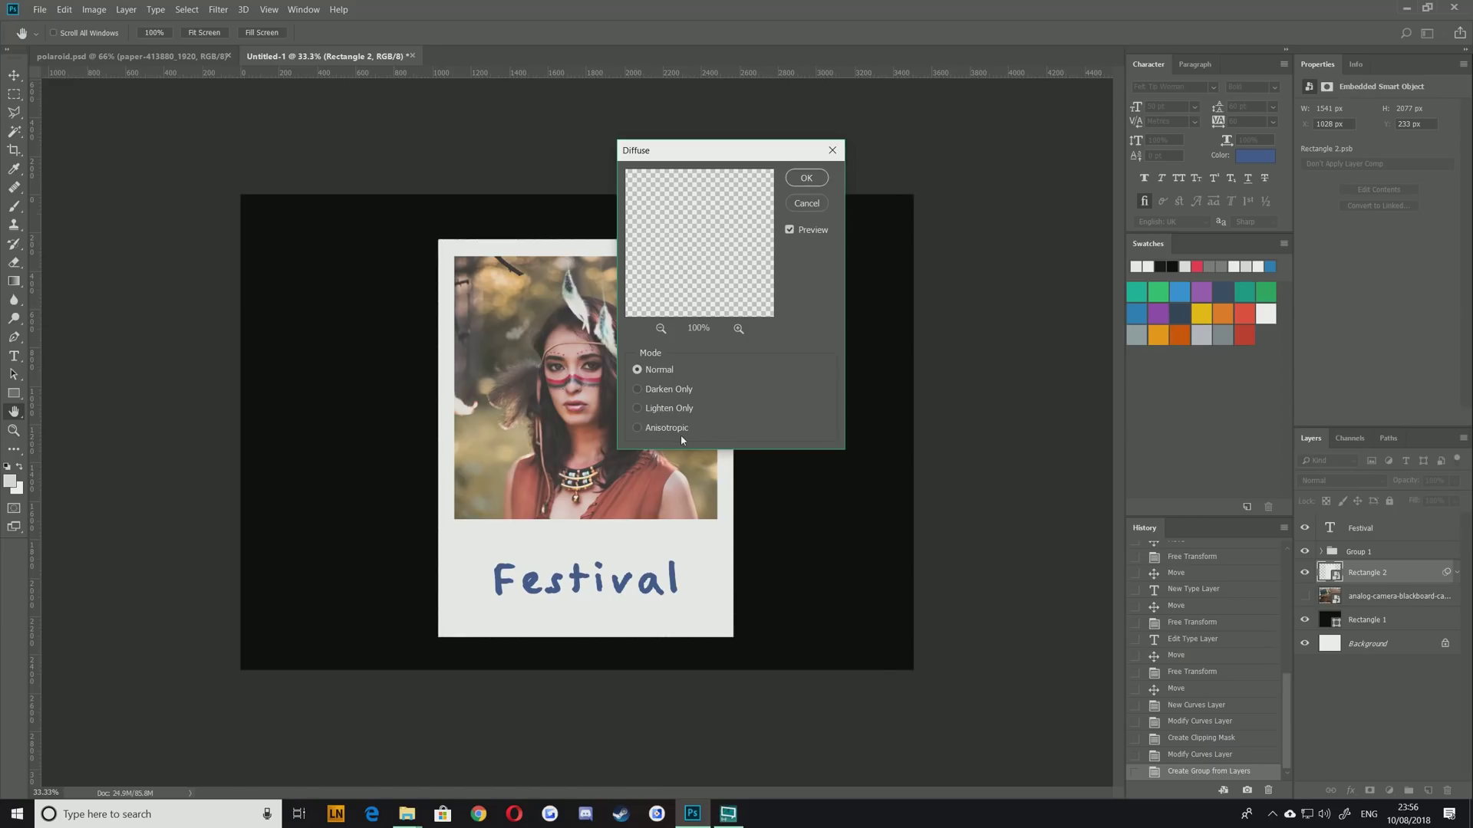
{"action": "left_click_drag", "start_coordinate": [675, 275], "coordinate": [695, 242]}
{"action": "left_click", "coordinate": [737, 328]}
{"action": "left_click", "coordinate": [738, 328]}
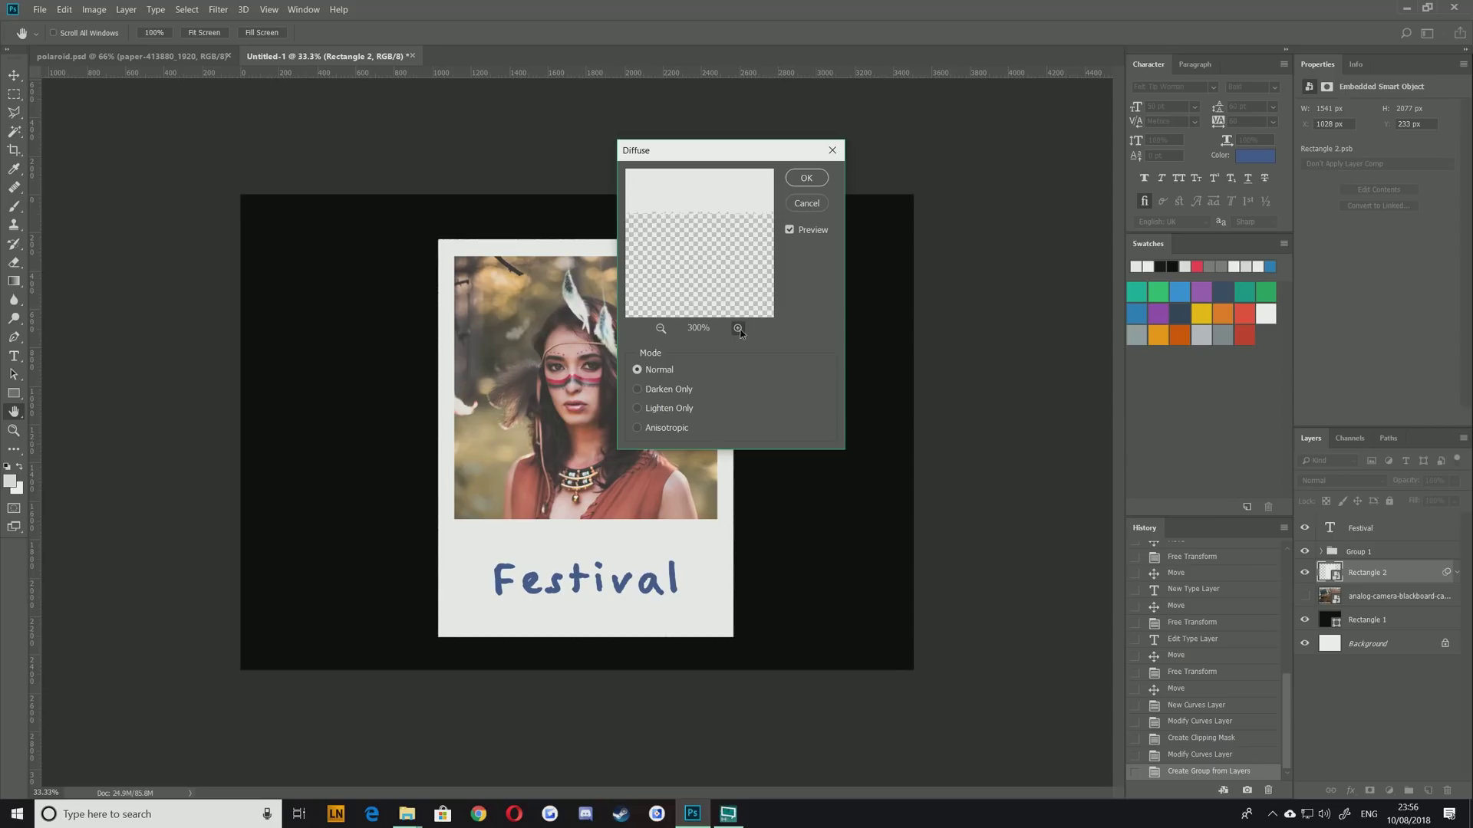
{"action": "left_click", "coordinate": [738, 328]}
{"action": "left_click", "coordinate": [738, 328]}
{"action": "left_click", "coordinate": [738, 328]}
{"action": "mouse_move", "coordinate": [690, 230]}
{"action": "left_mouse_down"}
{"action": "mouse_move", "coordinate": [685, 266]}
{"action": "mouse_move", "coordinate": [695, 254]}
{"action": "left_mouse_up"}
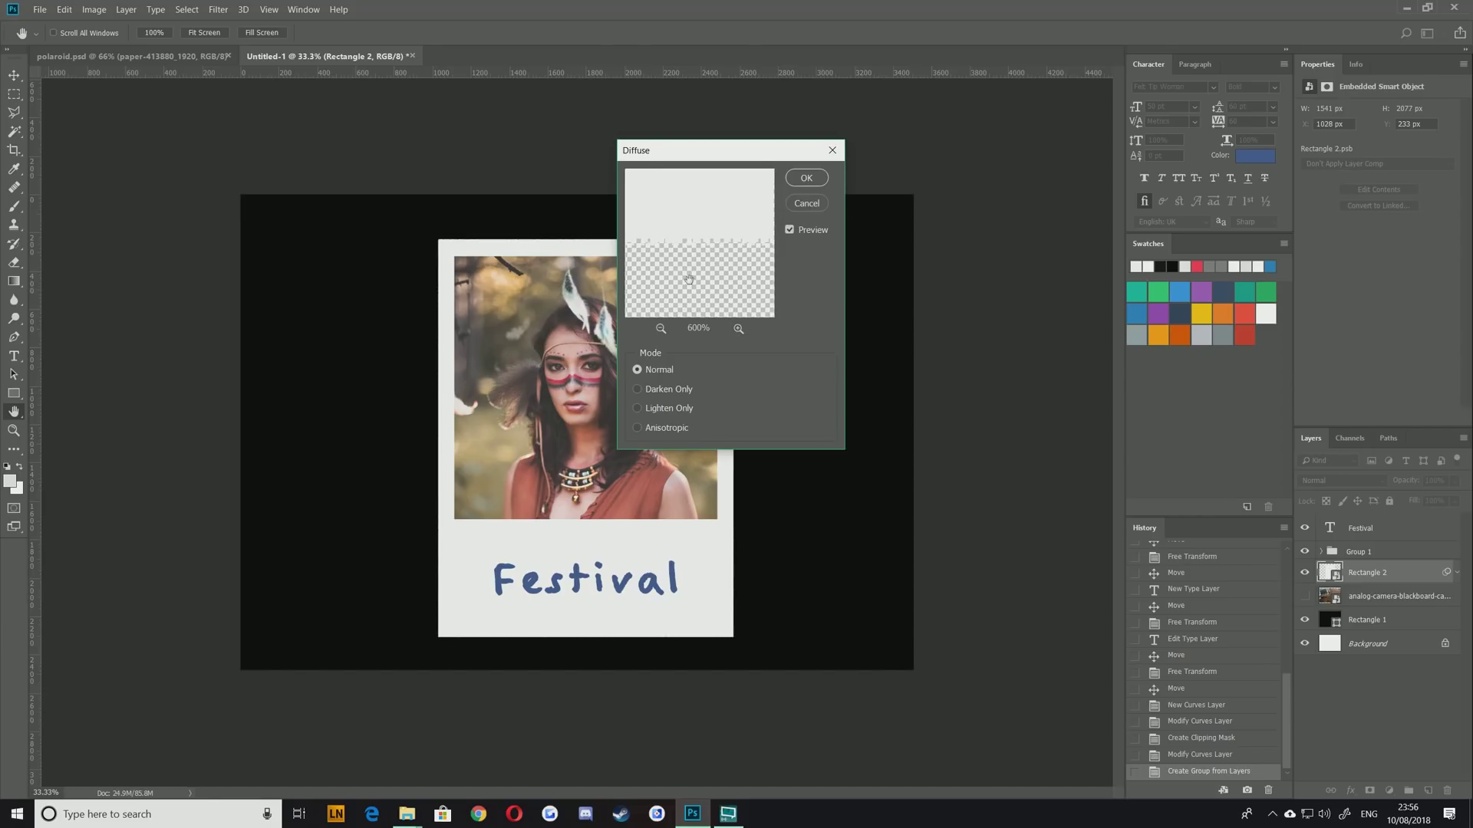
{"action": "left_click", "coordinate": [806, 178]}
Apply a second Diffuse pass to the Rectangle 2 frame with Alt+Ctrl+F
{"action": "scroll", "coordinate": [349, 343], "scroll_direction": "up", "scroll_amount": 3}
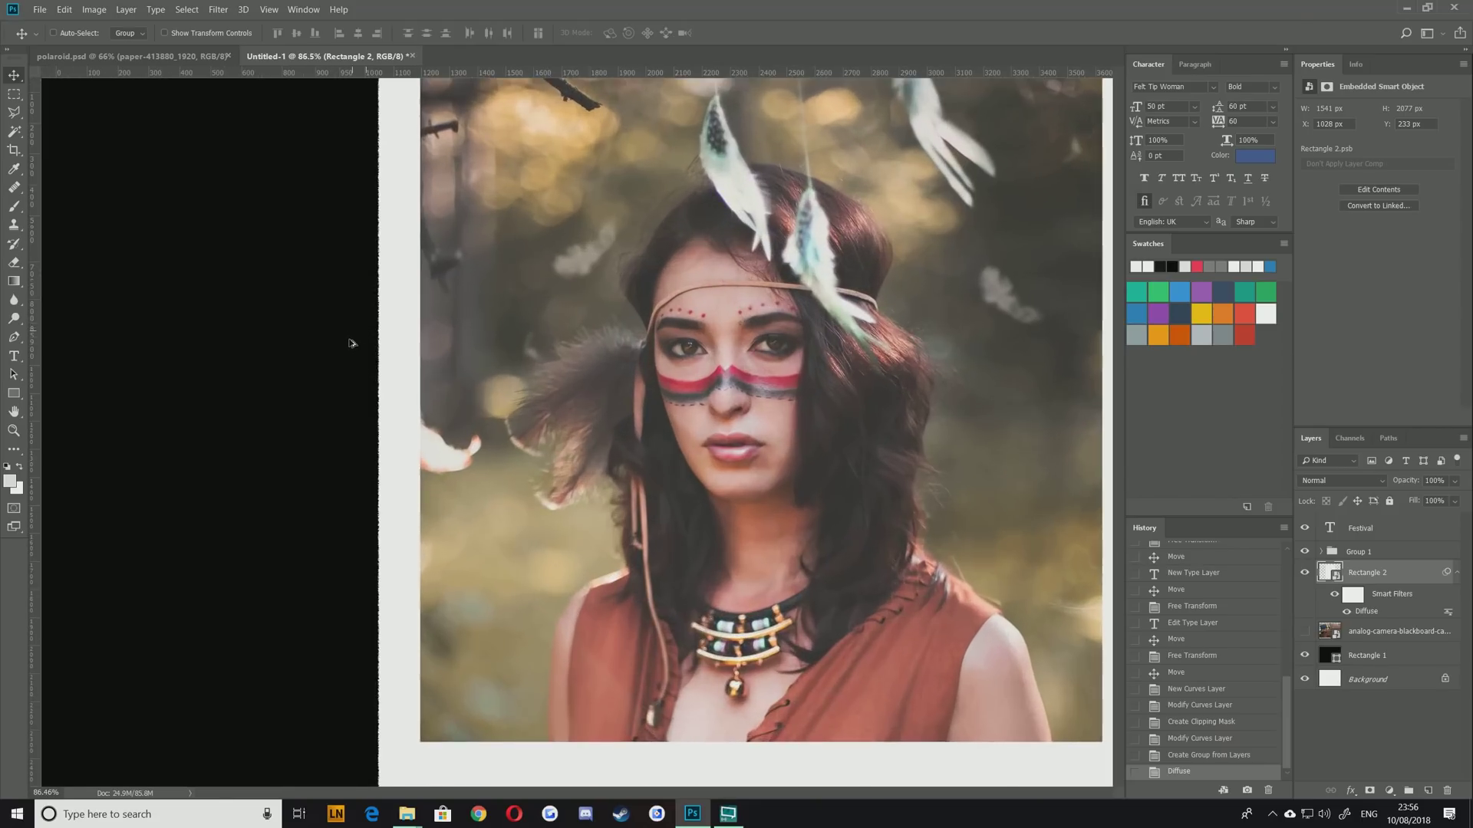
{"action": "scroll", "coordinate": [349, 343], "scroll_direction": "up", "scroll_amount": 5}
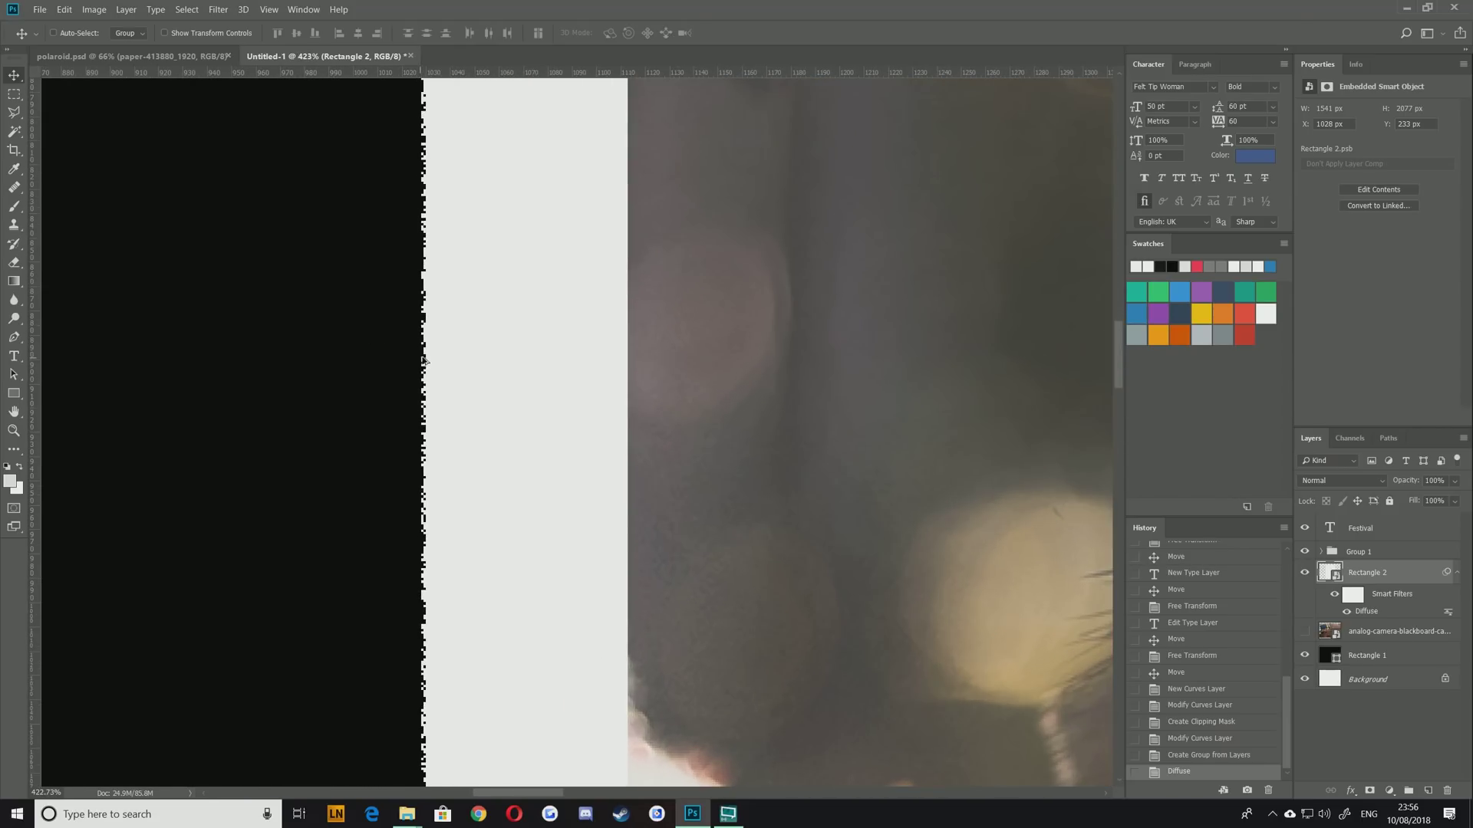
{"action": "scroll", "coordinate": [424, 359], "scroll_direction": "up", "scroll_amount": 3}
{"action": "scroll", "coordinate": [477, 564], "scroll_direction": "down", "scroll_amount": 2}
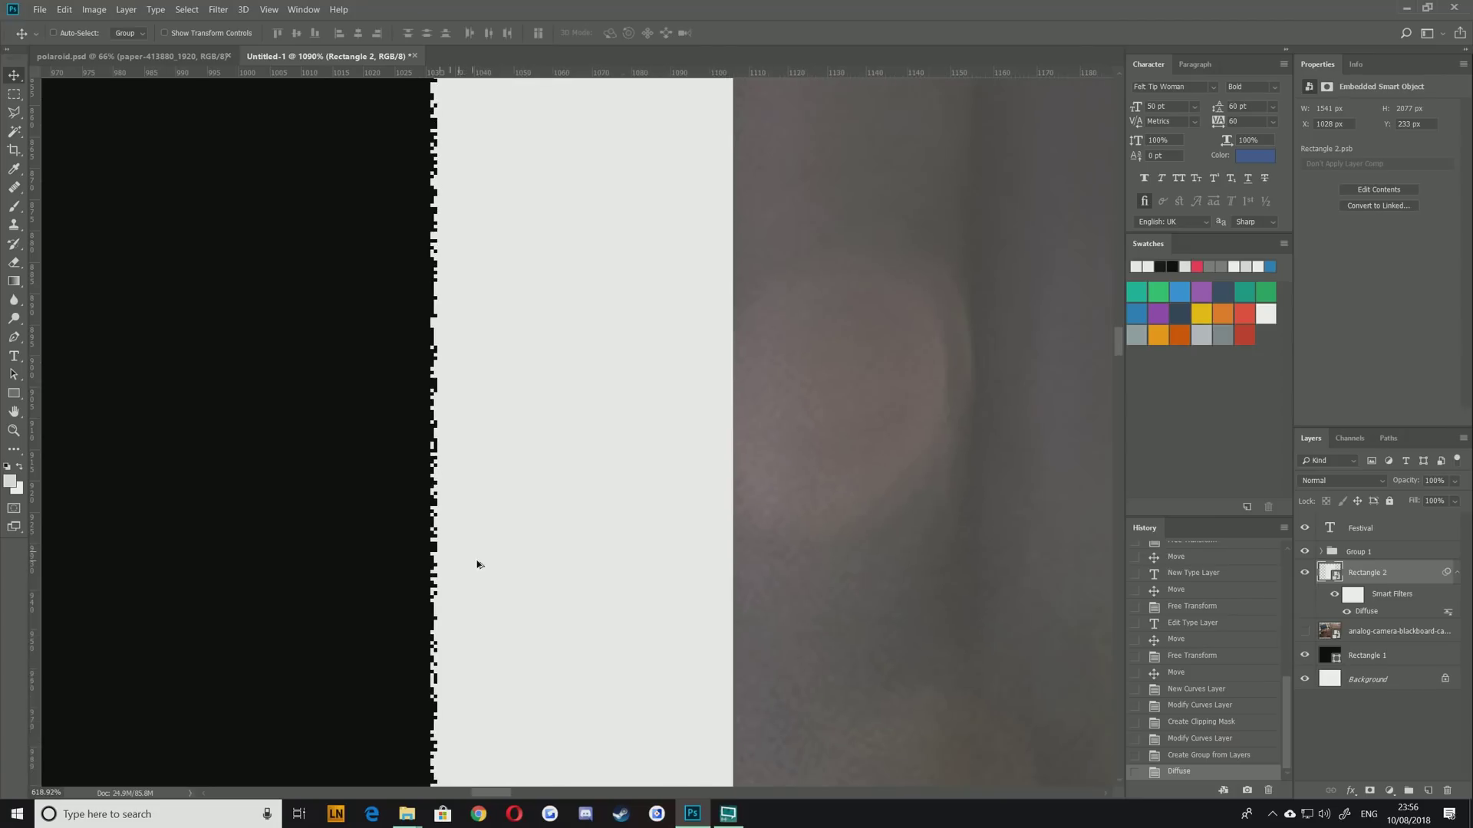
{"action": "scroll", "coordinate": [478, 564], "scroll_direction": "down", "scroll_amount": 10}
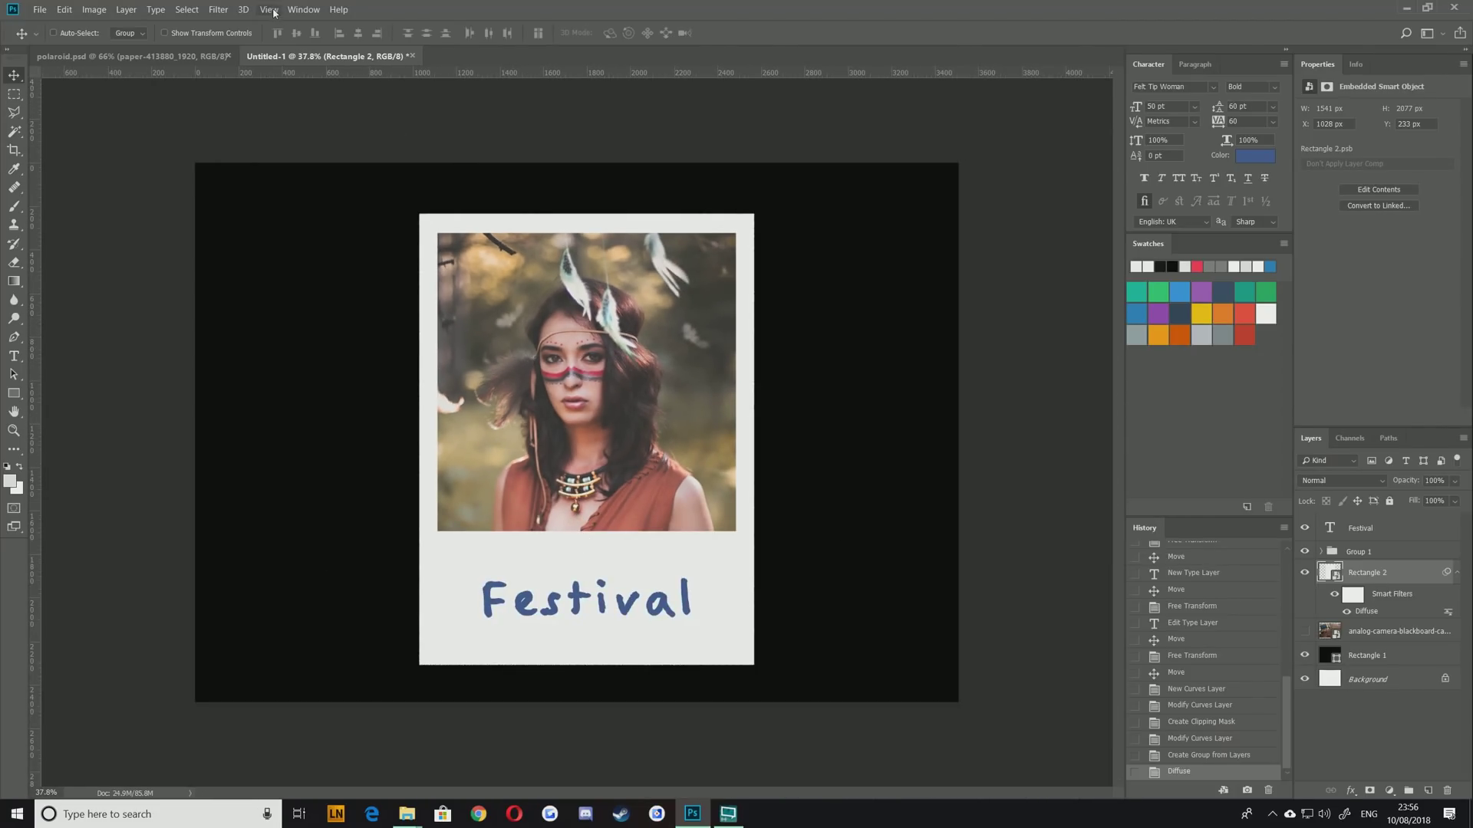
{"action": "left_click", "coordinate": [244, 9]}
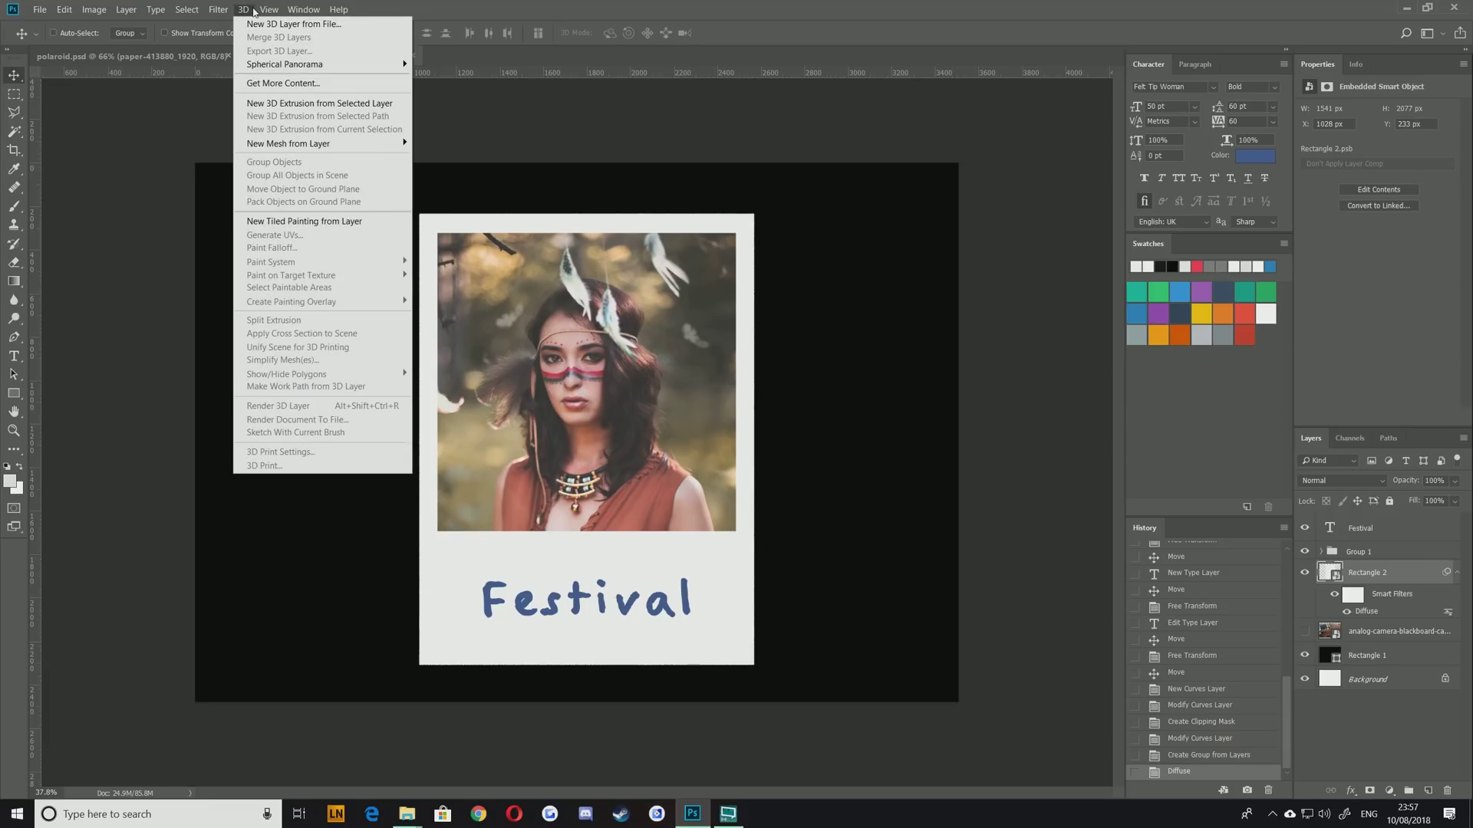
{"action": "mouse_move", "coordinate": [218, 10]}
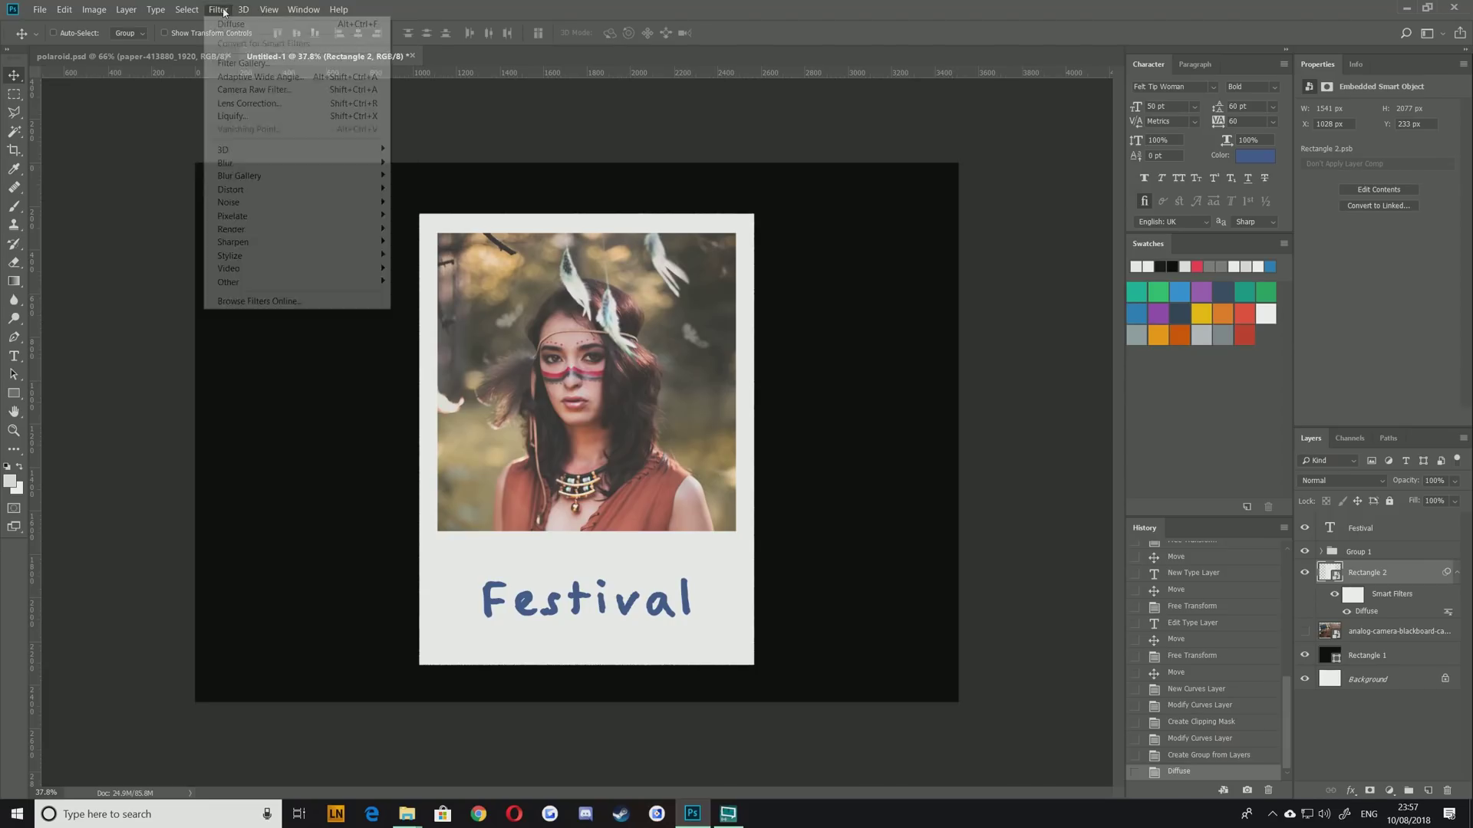
{"action": "mouse_move", "coordinate": [249, 245]}
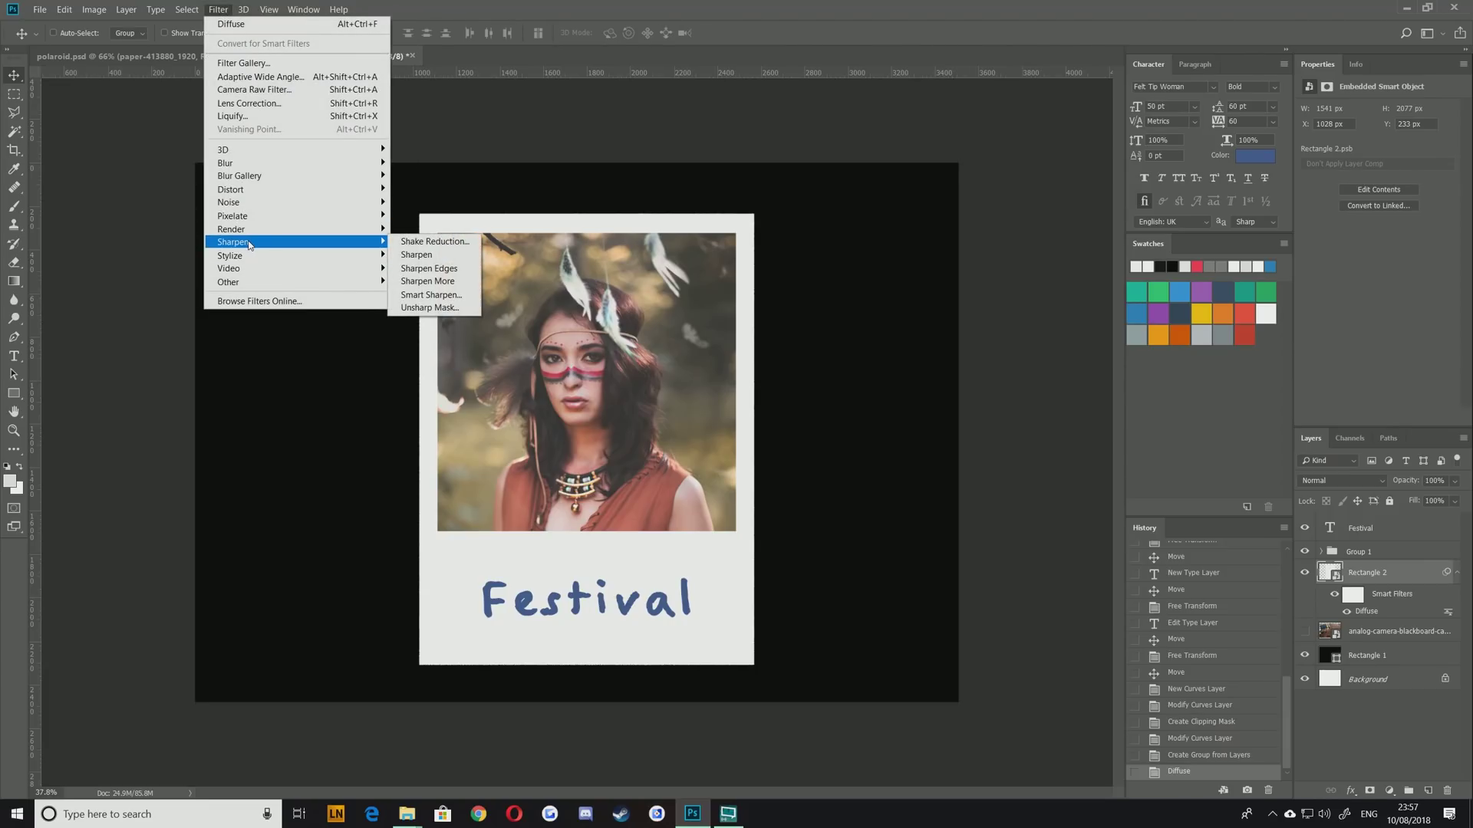
{"action": "key", "text": "alt+ctrl+f"}
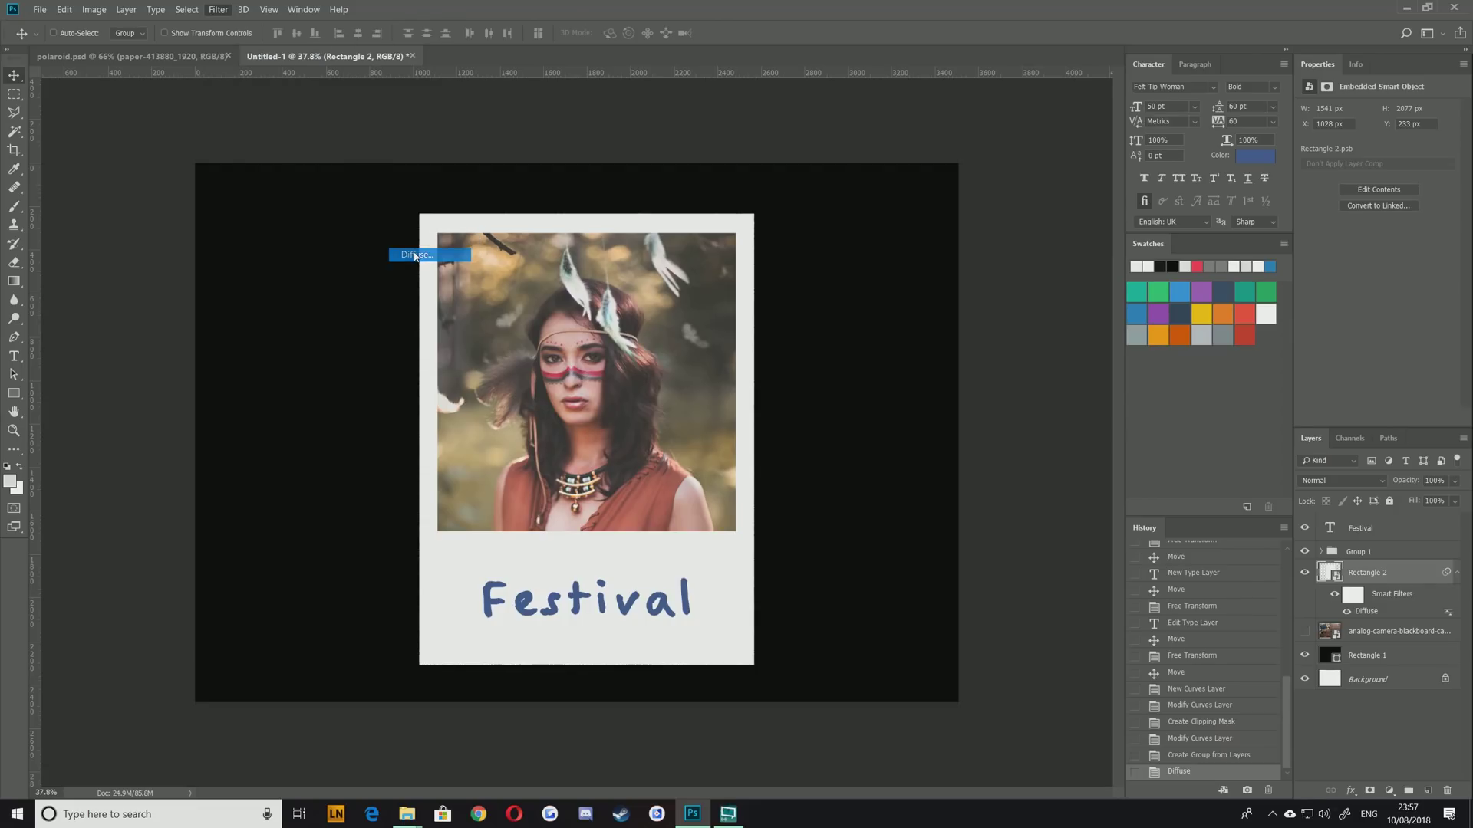
{"action": "key", "text": "Return"}
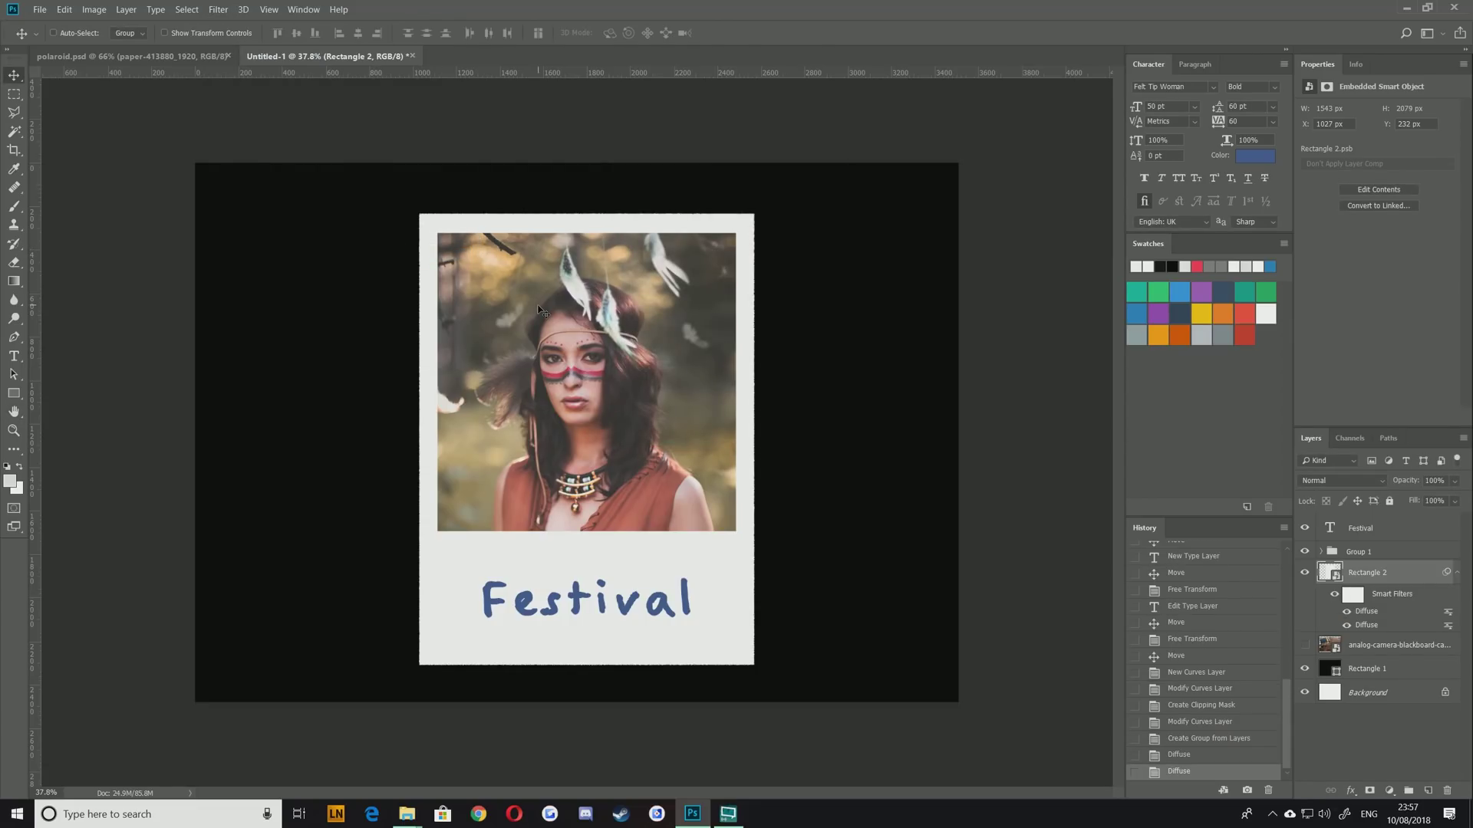
Expand Group 1, select the adult-art portrait layer, and apply two more Diffuse passes
{"action": "scroll", "coordinate": [420, 328], "scroll_direction": "up", "scroll_amount": 8}
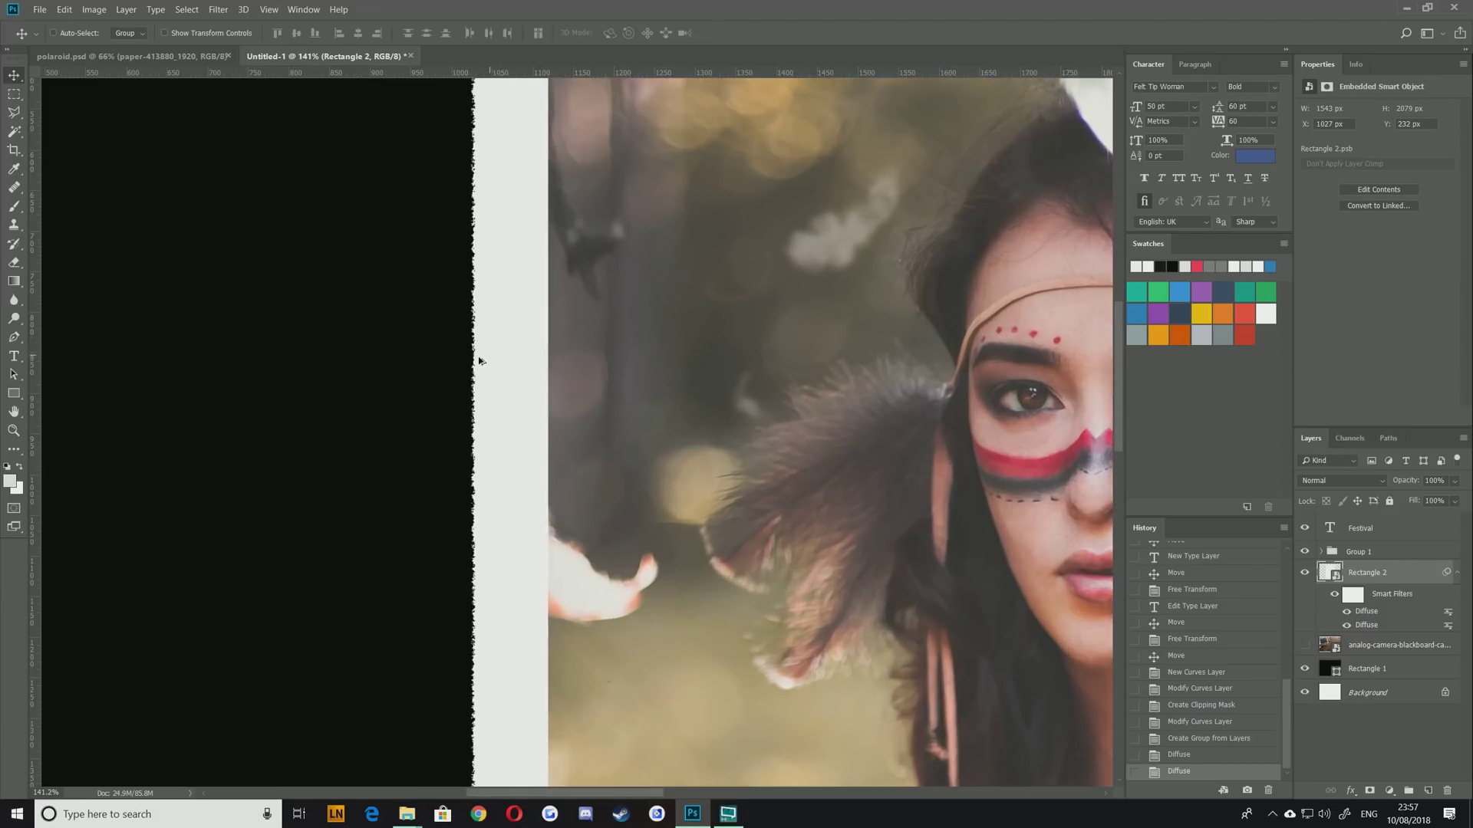
{"action": "scroll", "coordinate": [481, 345], "scroll_direction": "down", "scroll_amount": 7}
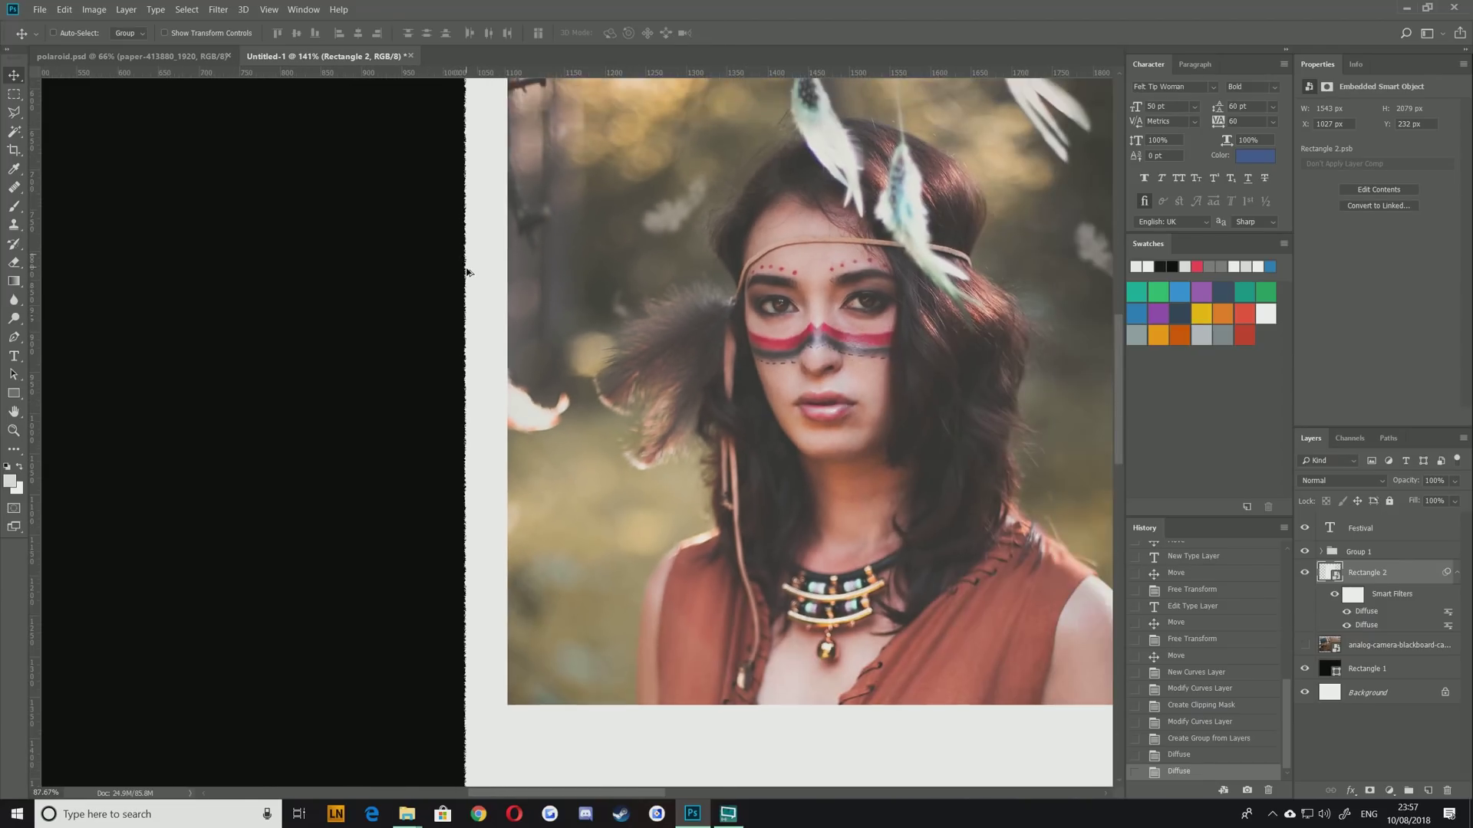
{"action": "scroll", "coordinate": [474, 293], "scroll_direction": "down", "scroll_amount": 1}
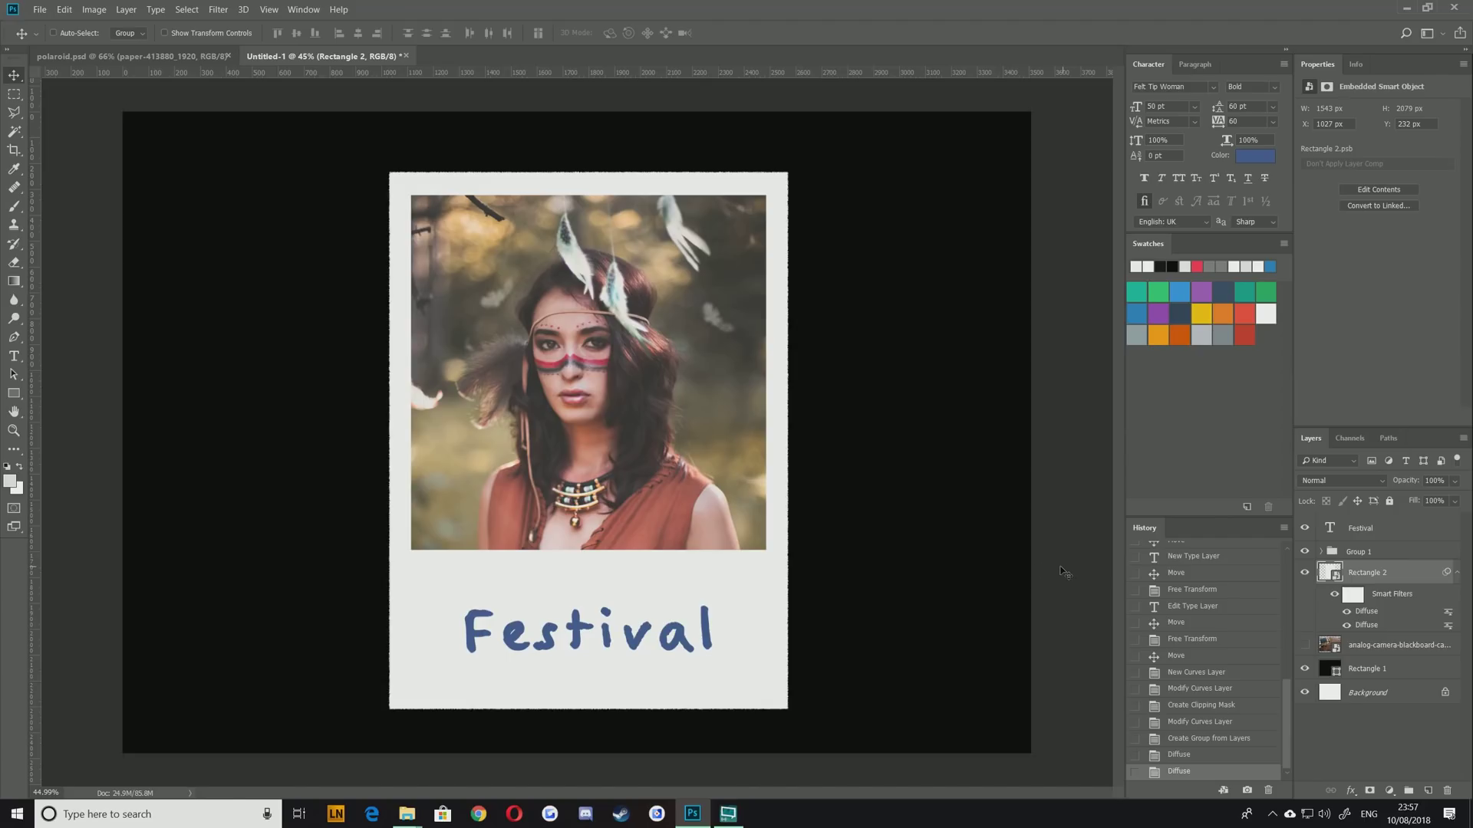
{"action": "scroll", "coordinate": [480, 526], "scroll_direction": "up", "scroll_amount": 2}
{"action": "scroll", "coordinate": [388, 543], "scroll_direction": "up", "scroll_amount": 1}
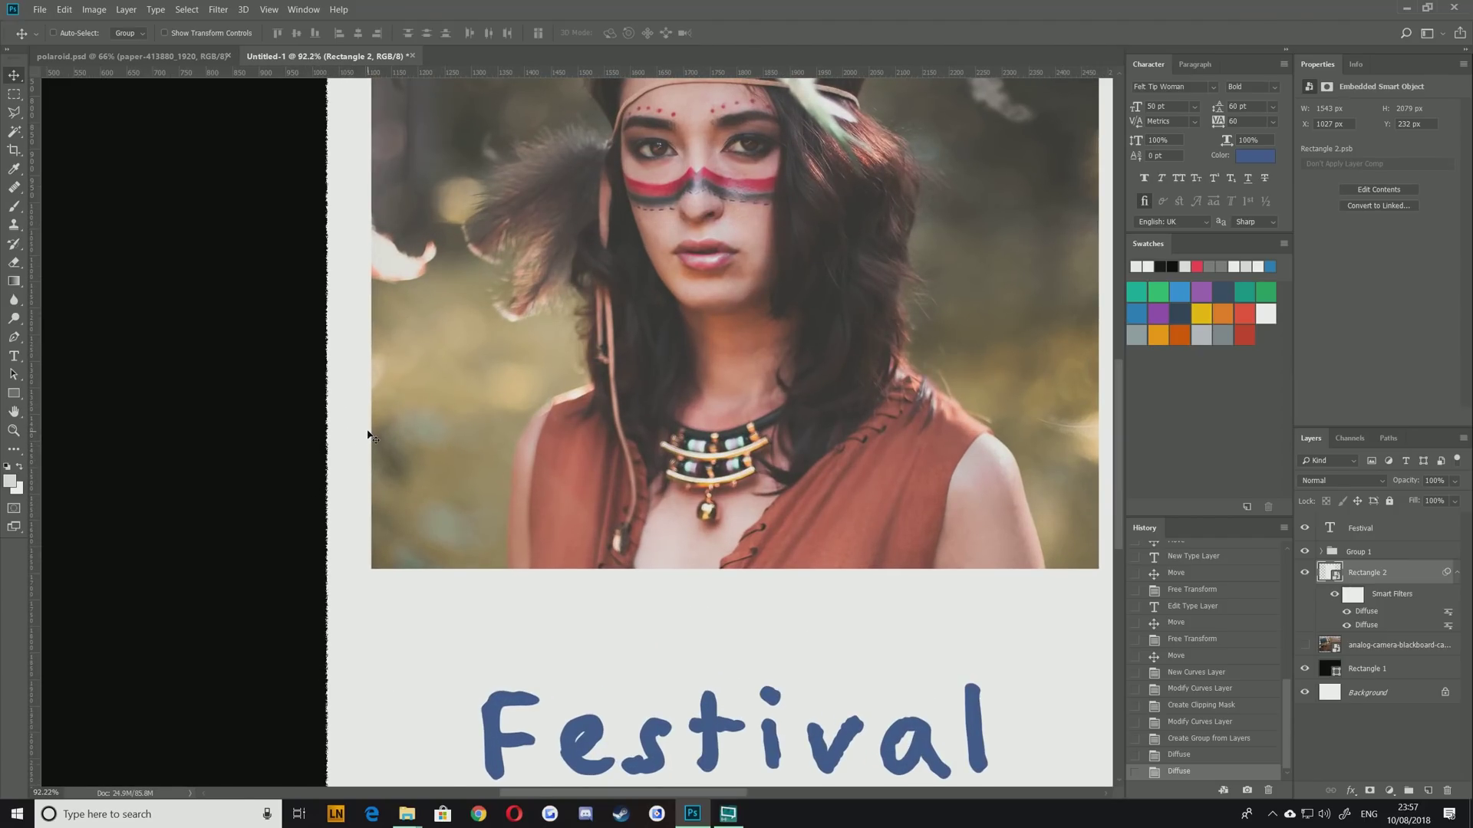
{"action": "scroll", "coordinate": [769, 495], "scroll_direction": "down", "scroll_amount": 5}
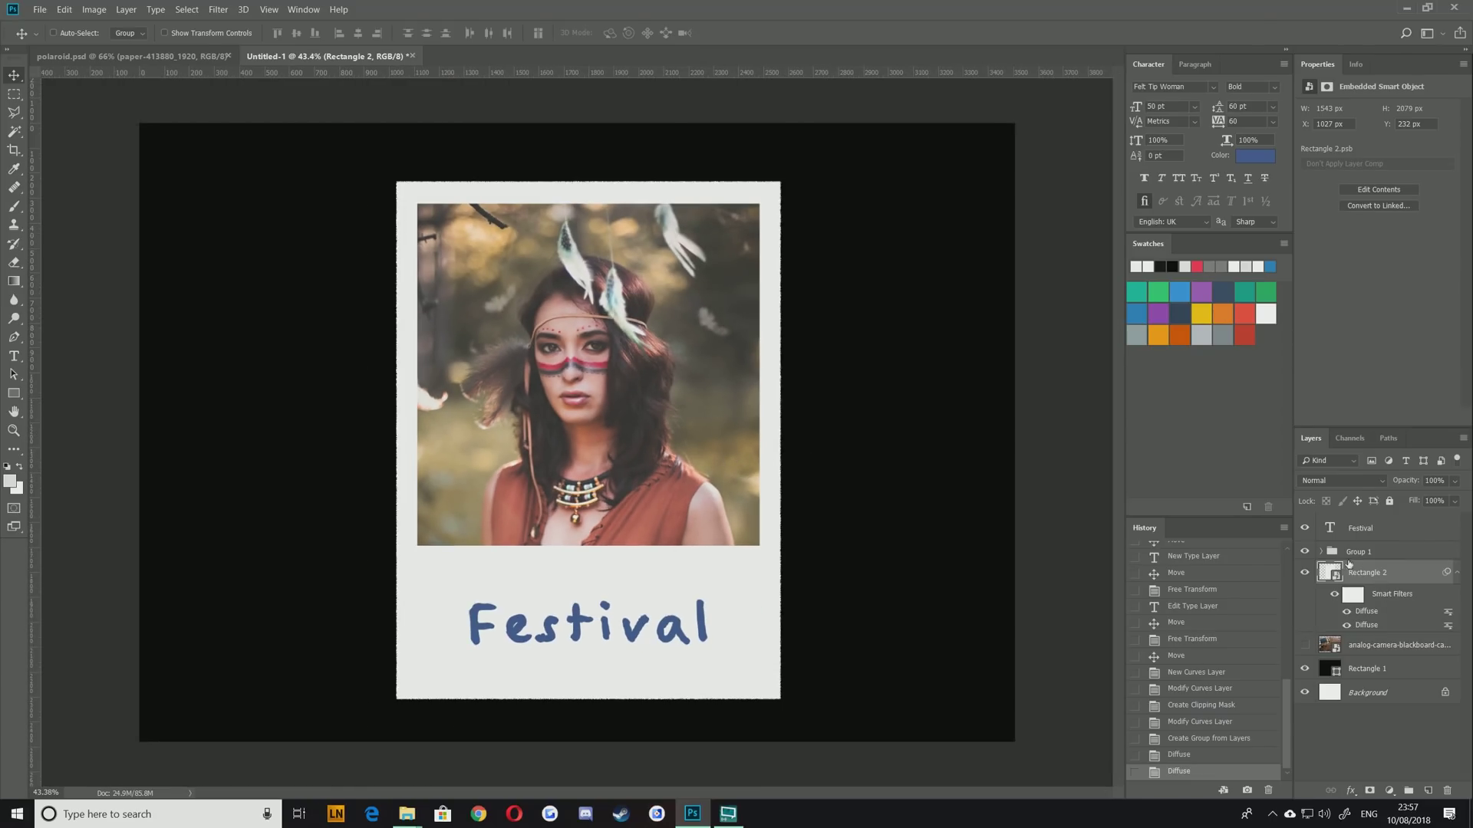
{"action": "left_click", "coordinate": [1348, 558]}
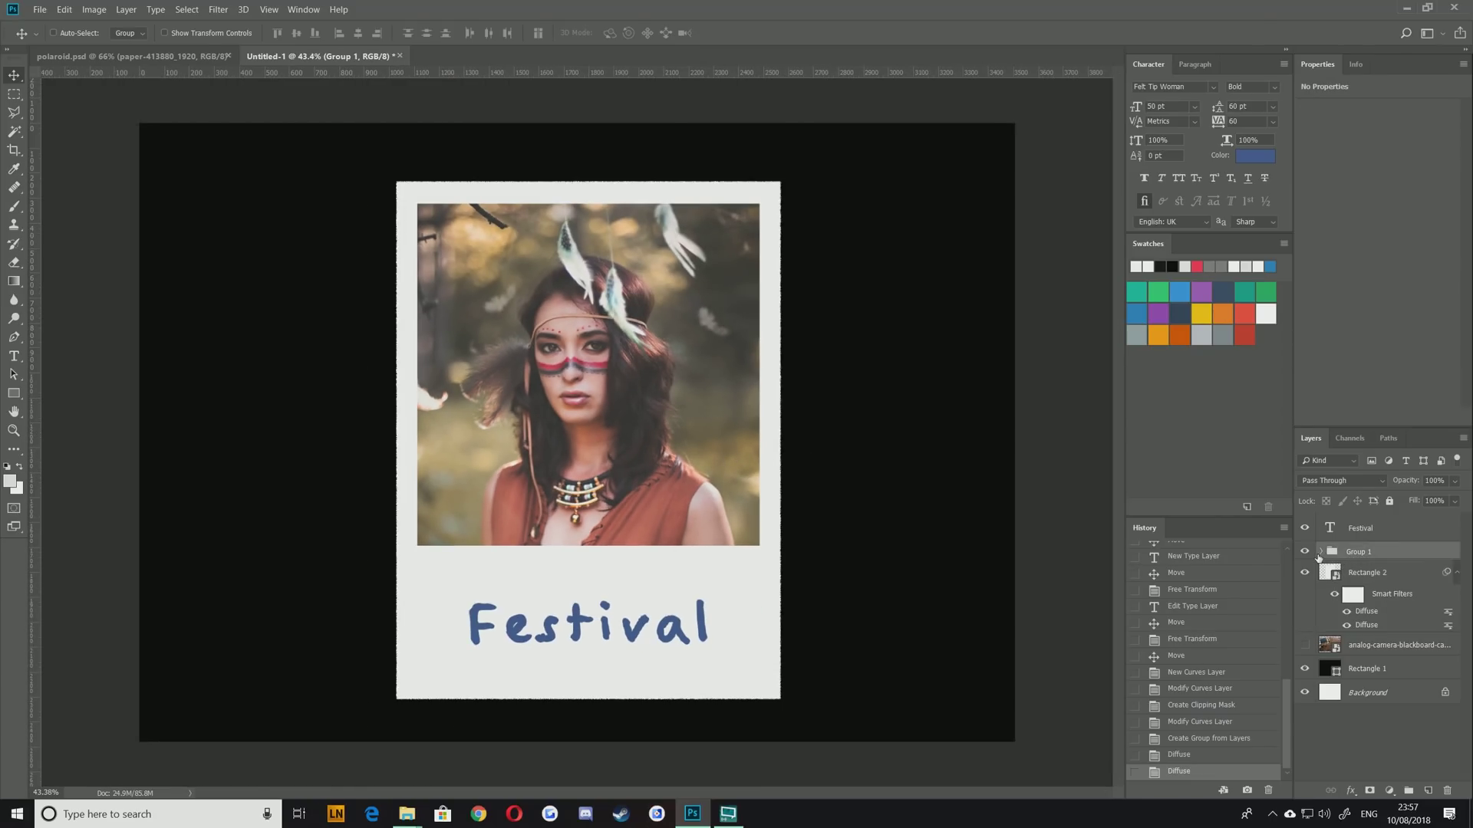
{"action": "left_click", "coordinate": [1321, 552]}
{"action": "left_click", "coordinate": [1390, 603]}
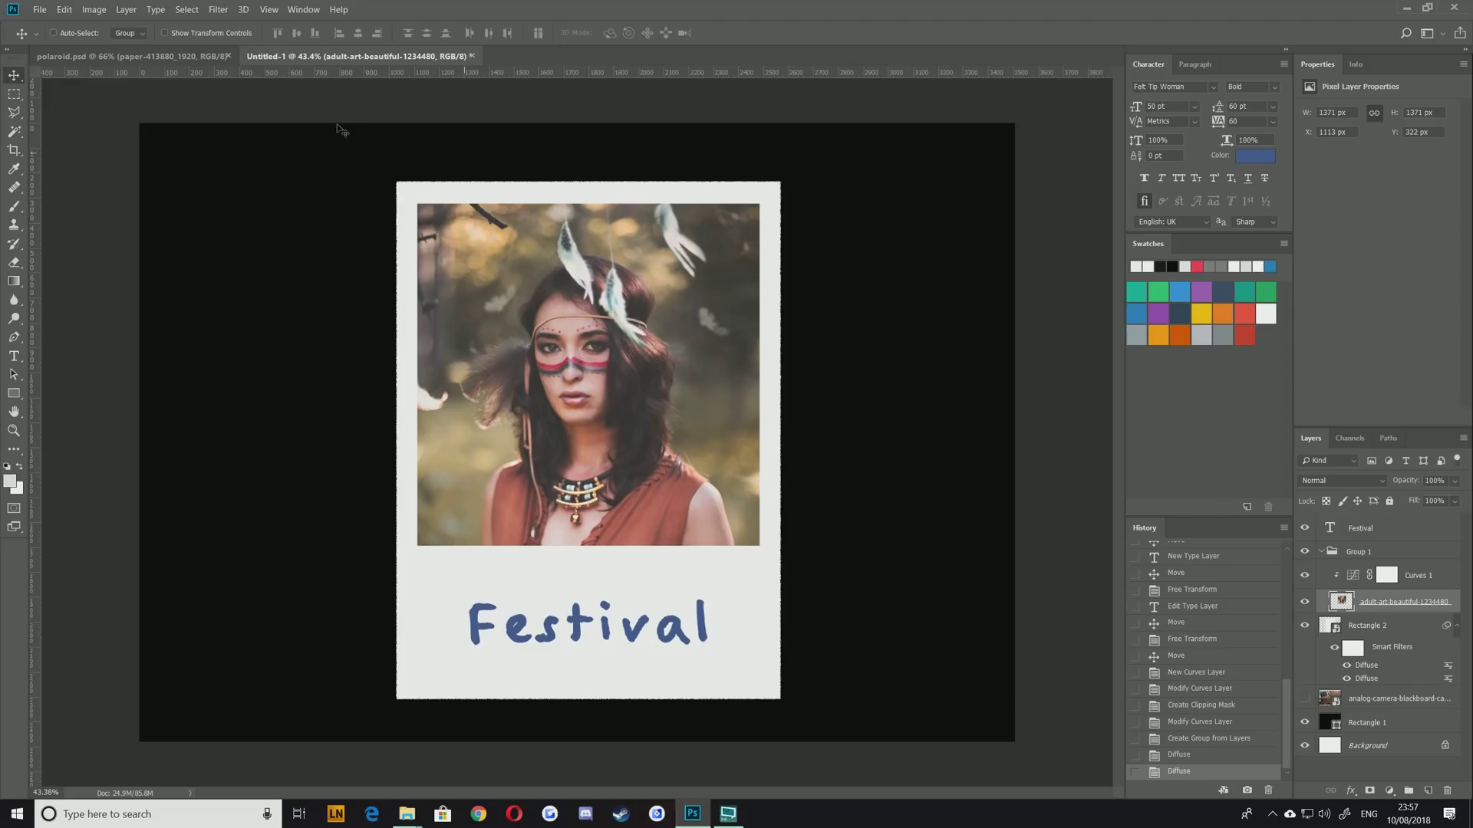
{"action": "left_click", "coordinate": [218, 9]}
{"action": "left_click", "coordinate": [230, 25]}
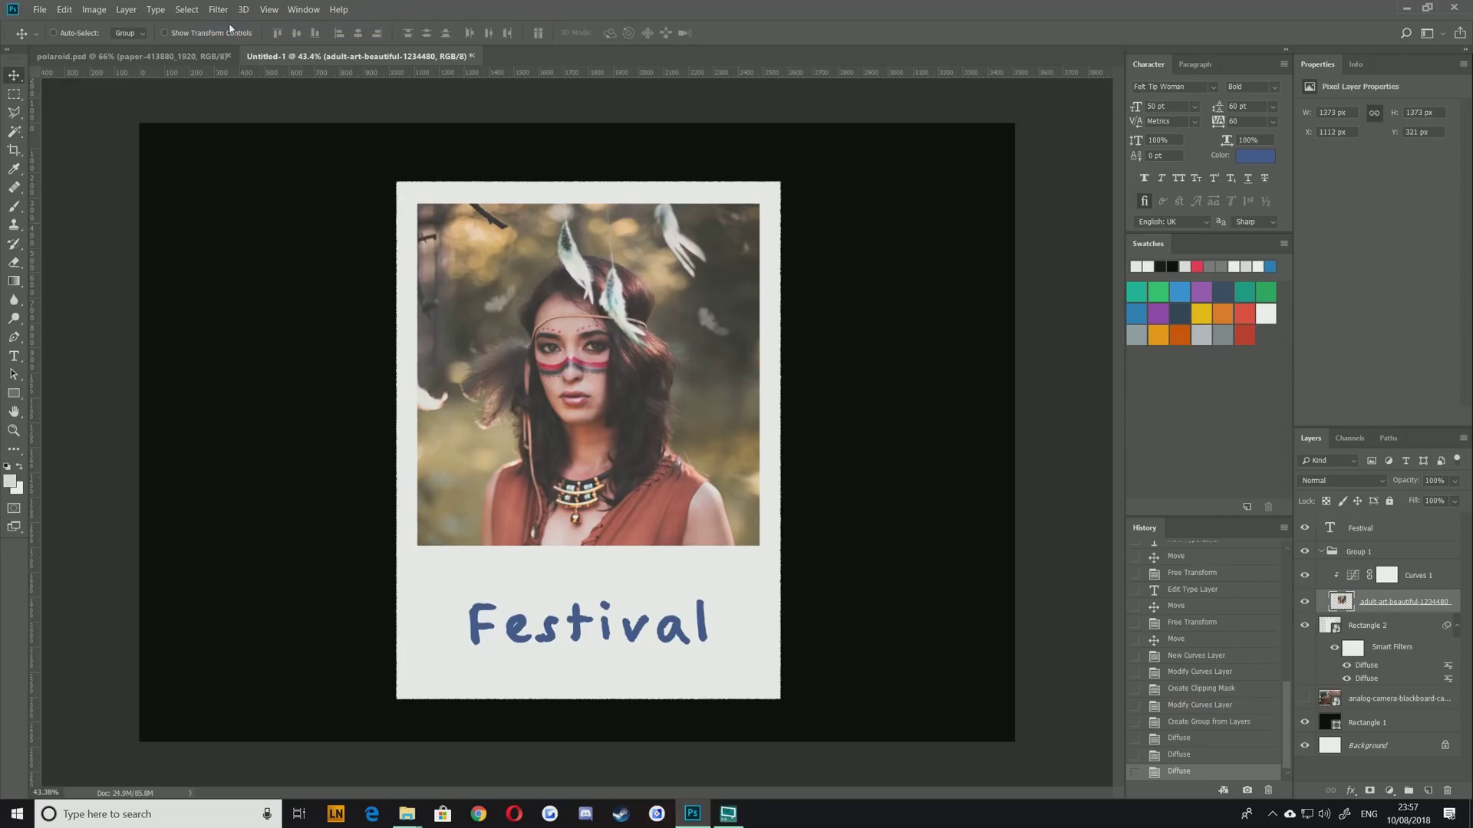
{"action": "left_click", "coordinate": [207, 9]}
{"action": "left_click", "coordinate": [229, 25]}
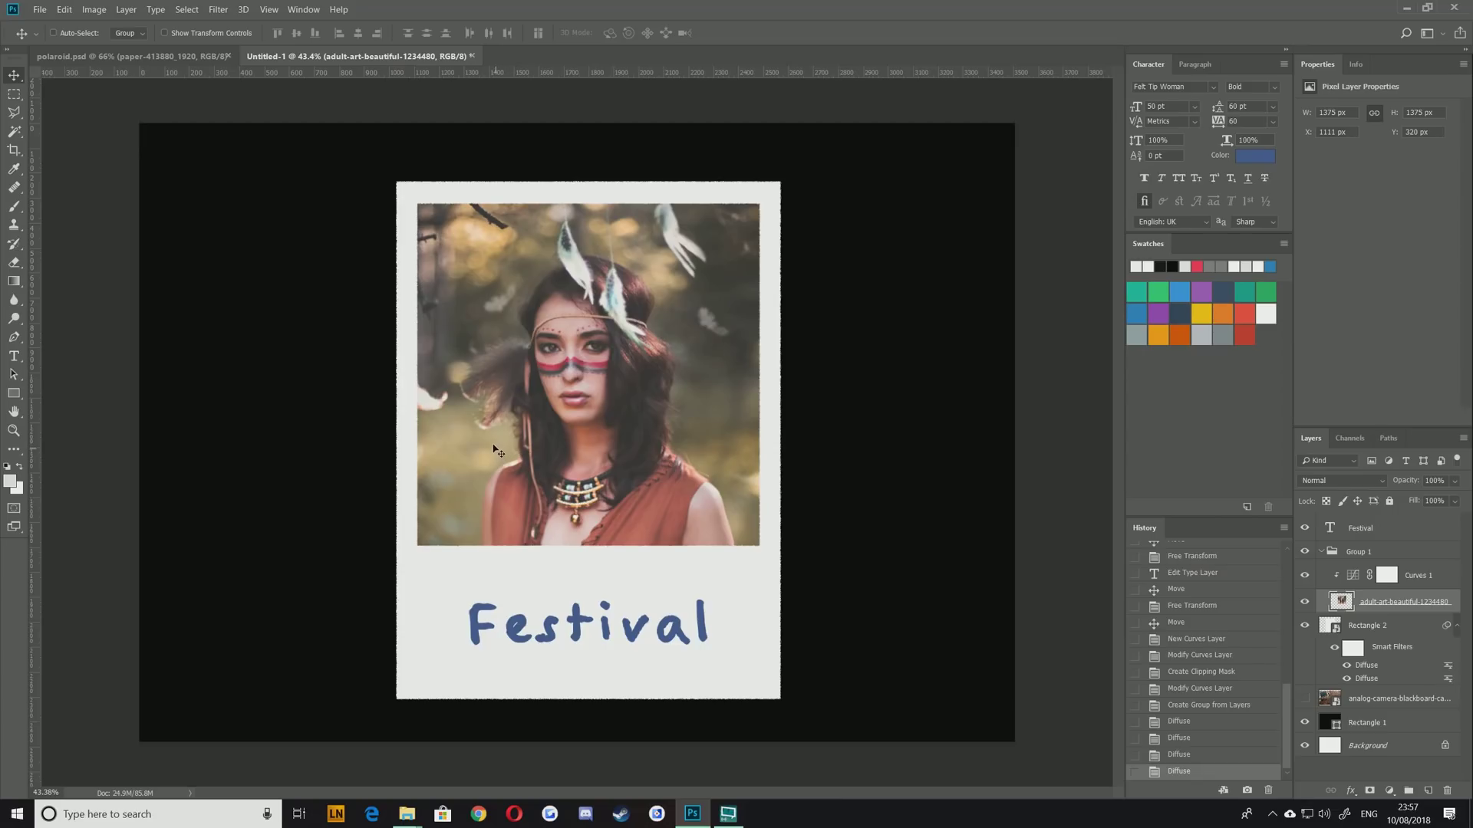
Compare against the Fairy Lights polaroid.psd document, then return to Untitled-1
{"action": "left_click", "coordinate": [153, 56]}
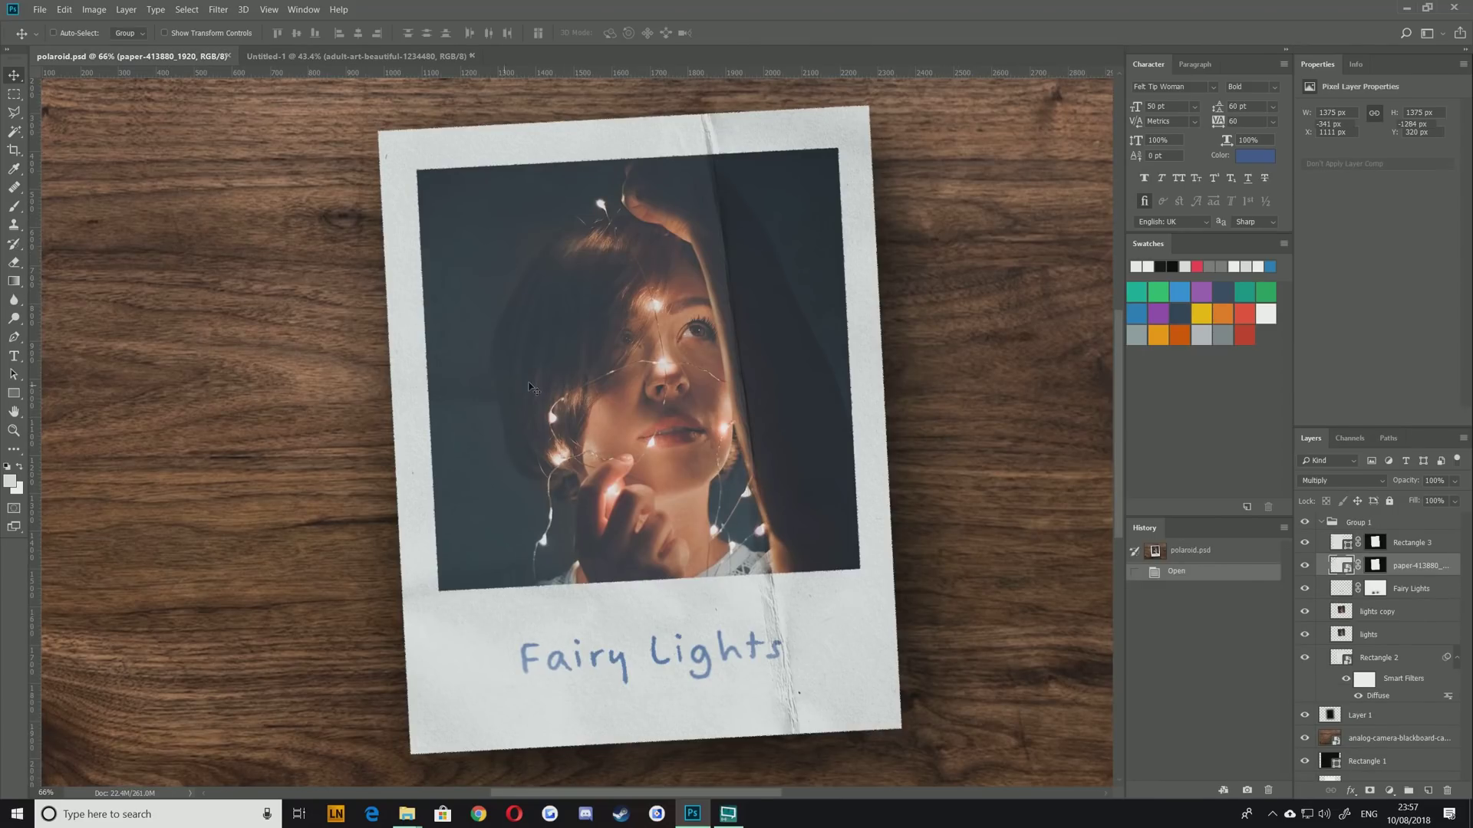
{"action": "scroll", "coordinate": [530, 387], "scroll_direction": "down", "scroll_amount": 2}
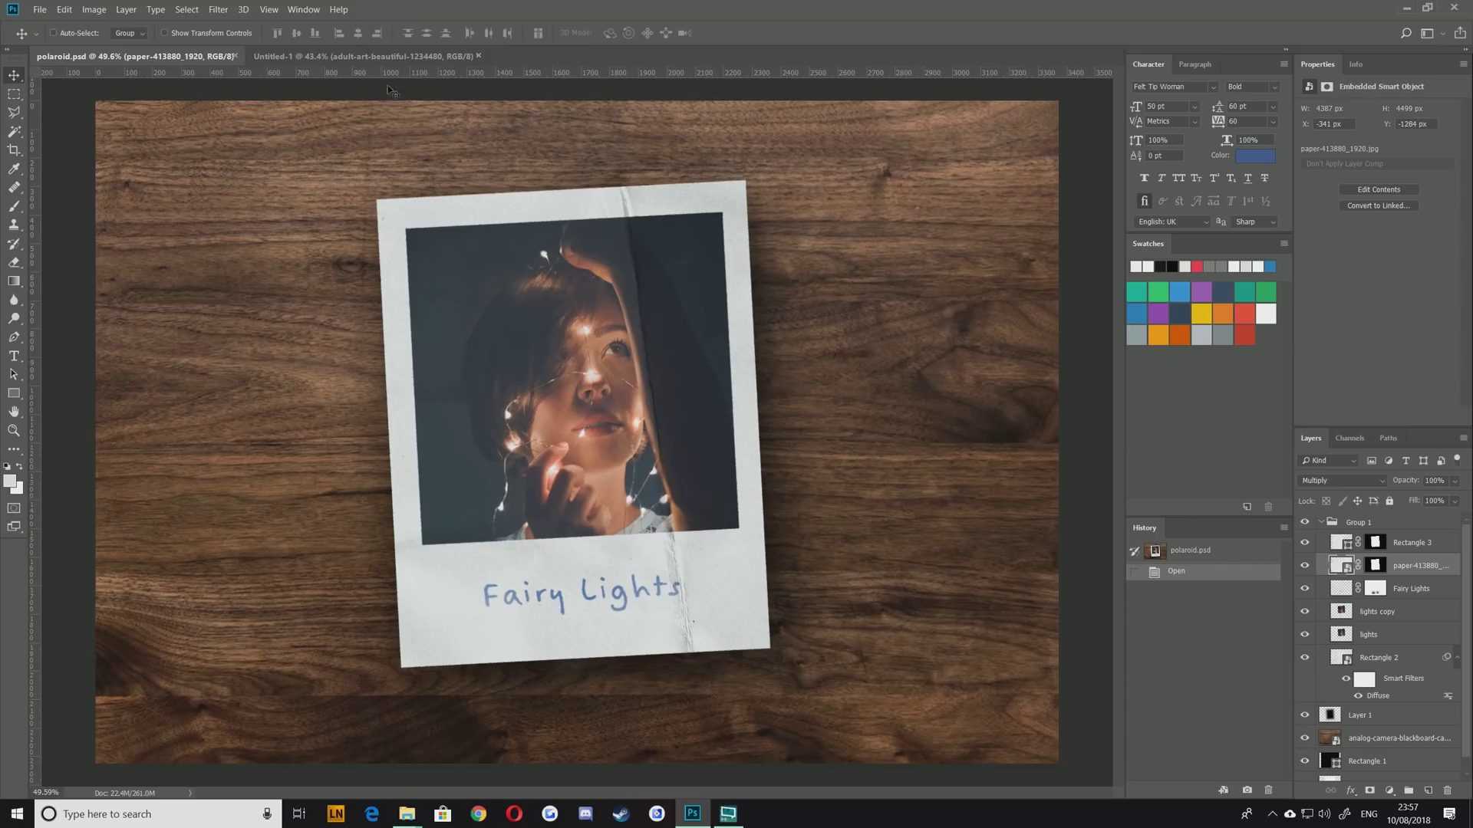
{"action": "left_click", "coordinate": [337, 56]}
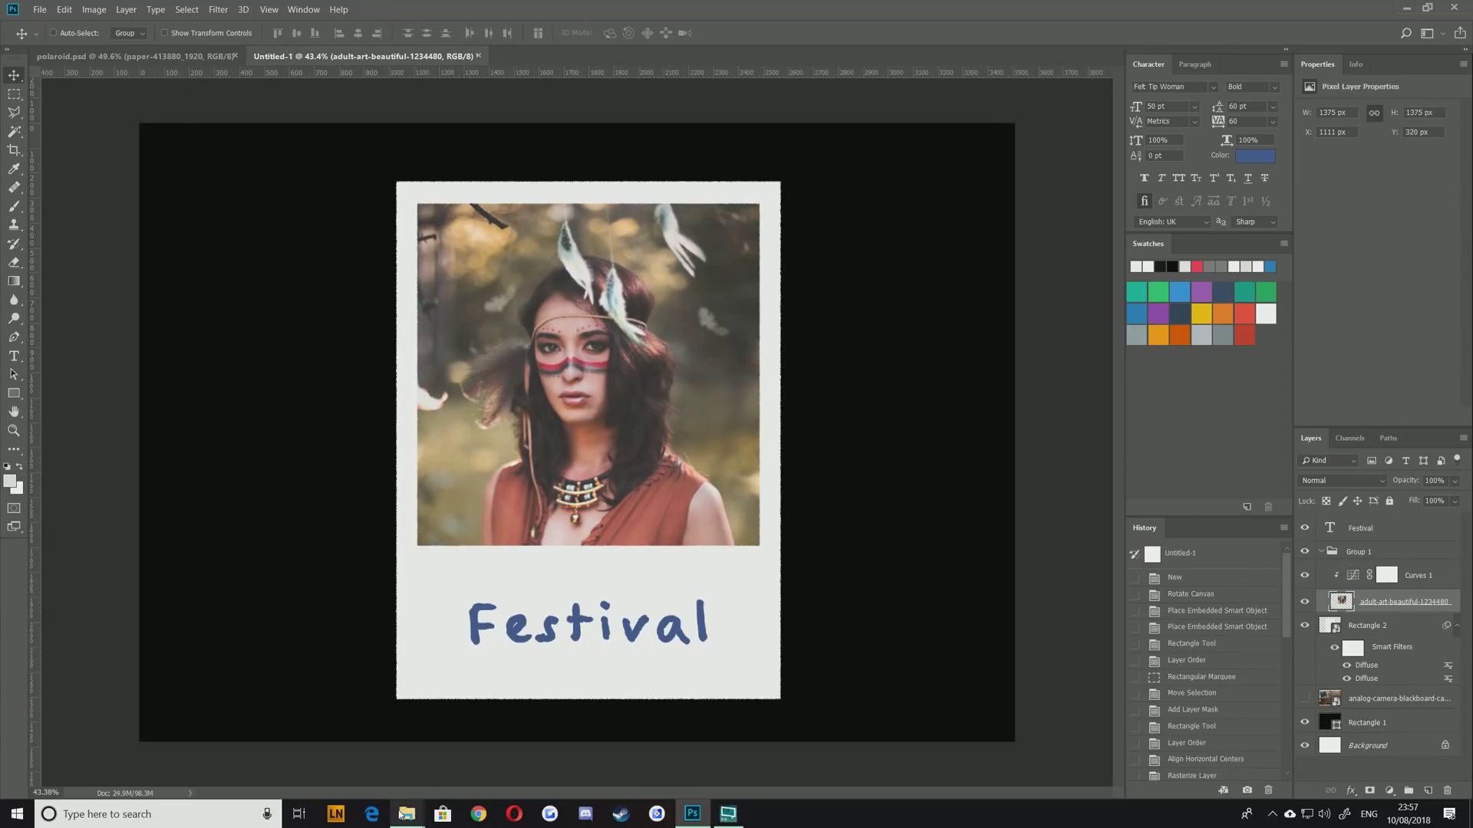
Preview paper-413880_1920.jpg from the stock images folder and drag it onto the Festival canvas
{"action": "mouse_move", "coordinate": [407, 814]}
{"action": "left_click", "coordinate": [479, 759]}
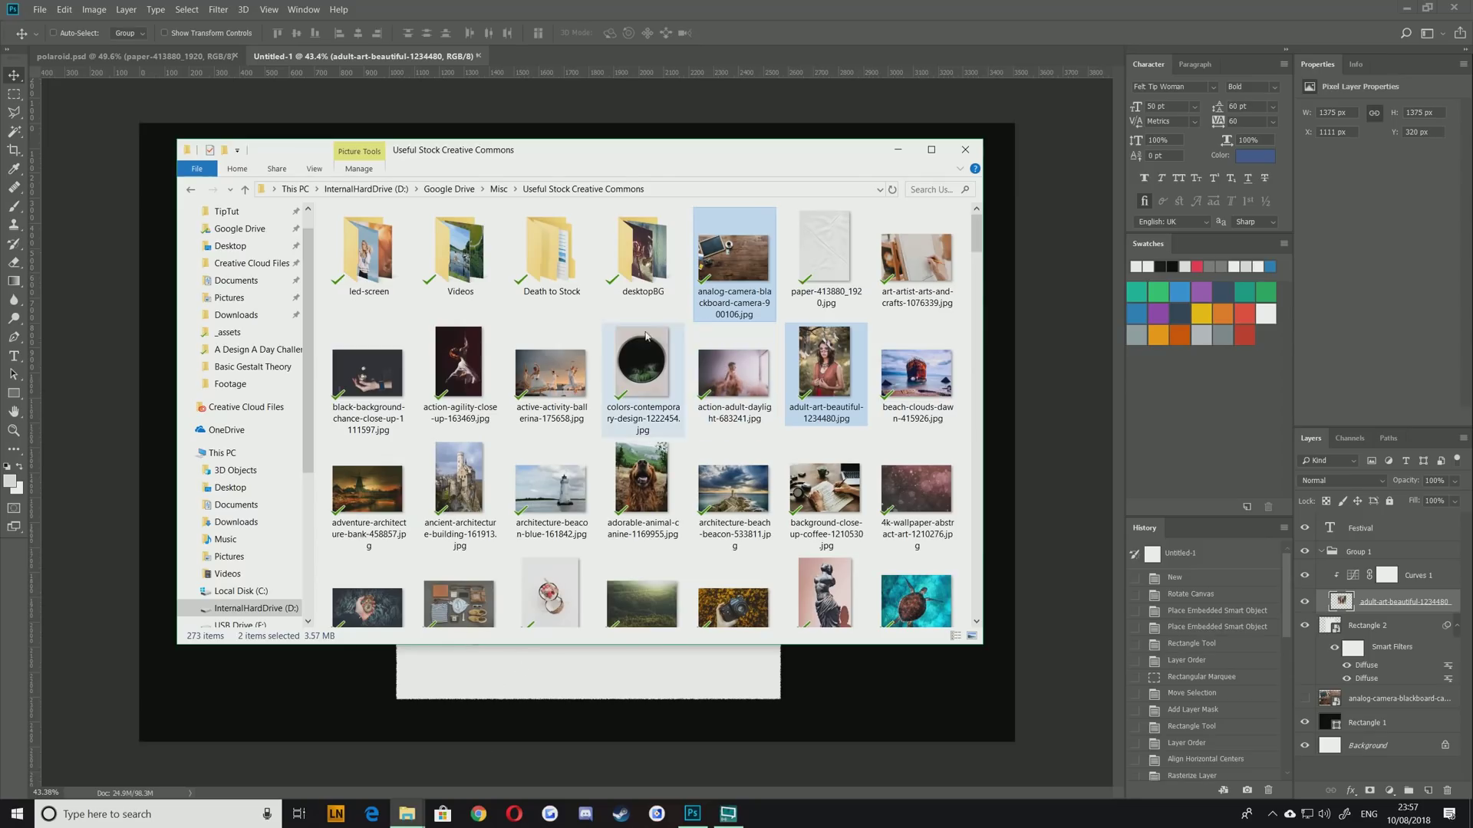
{"action": "left_click", "coordinate": [834, 244]}
{"action": "double_click", "coordinate": [834, 244]}
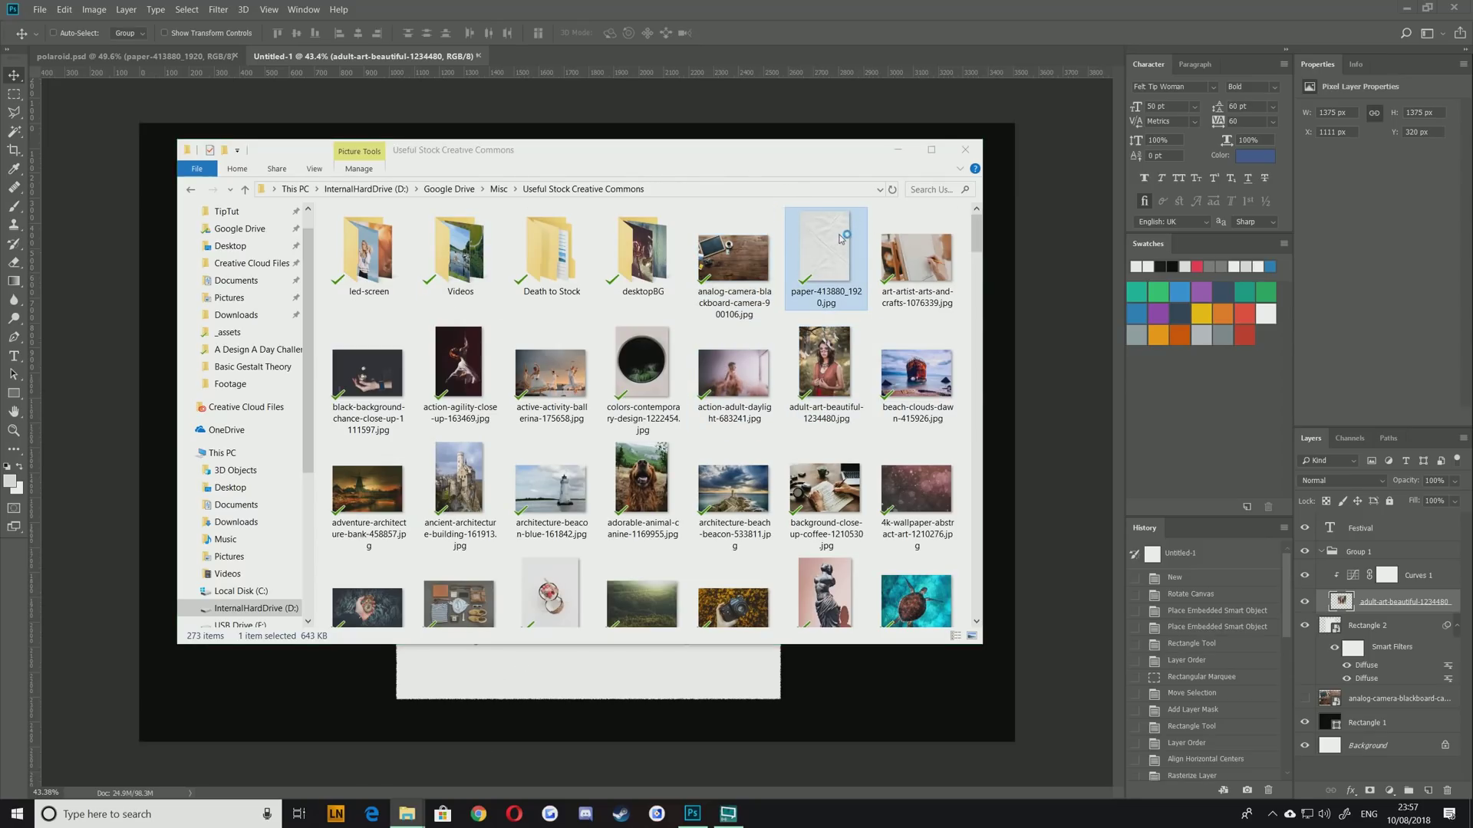
{"action": "left_click_drag", "start_coordinate": [997, 148], "coordinate": [997, 3]}
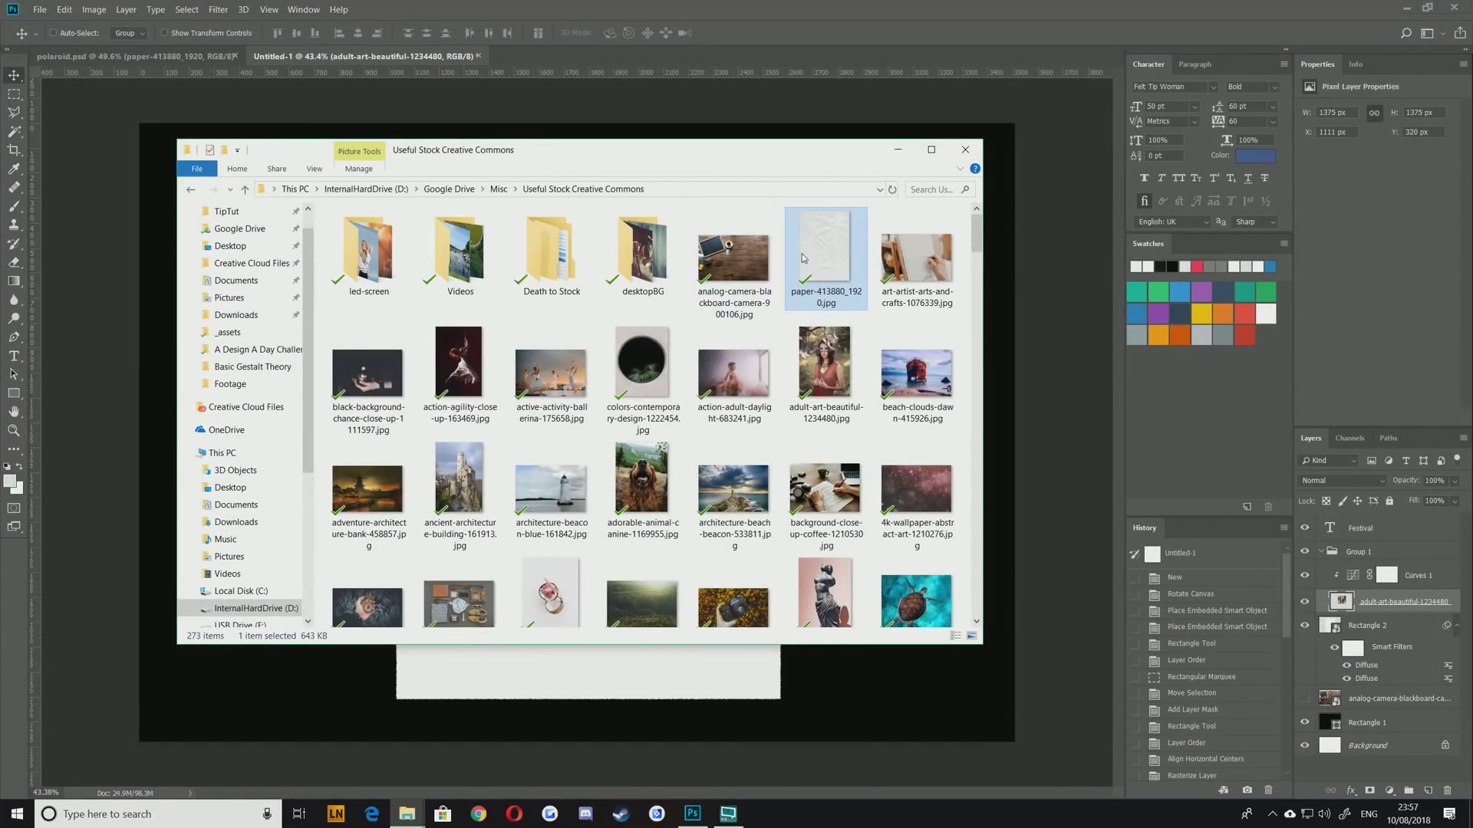
{"action": "left_click_drag", "start_coordinate": [123, 309], "coordinate": [141, 286]}
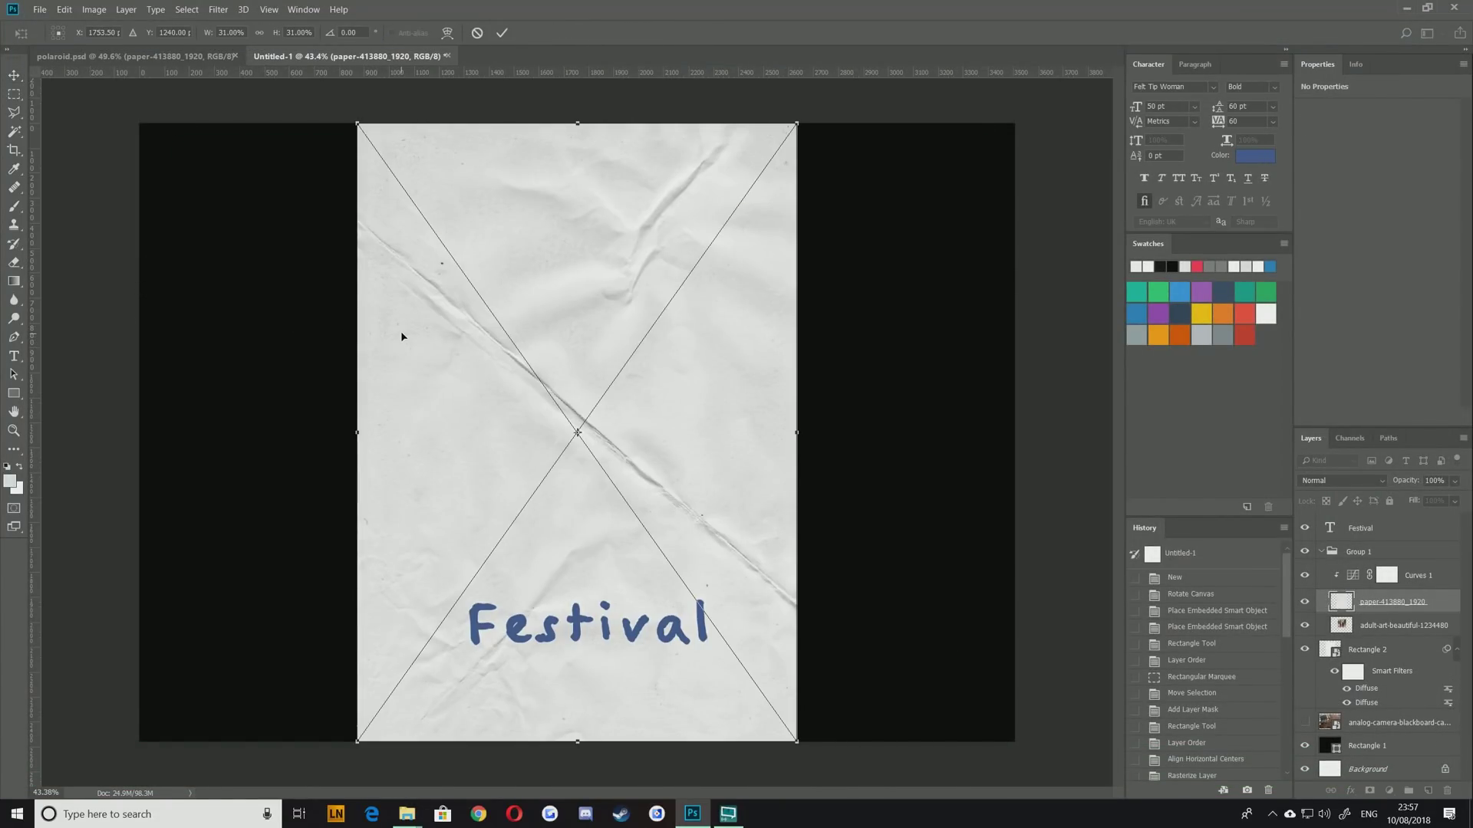
Rotate the crumpled paper 45°, enlarge it to cover the polaroid, and reposition it
{"action": "scroll", "coordinate": [420, 415], "scroll_direction": "down", "scroll_amount": 2}
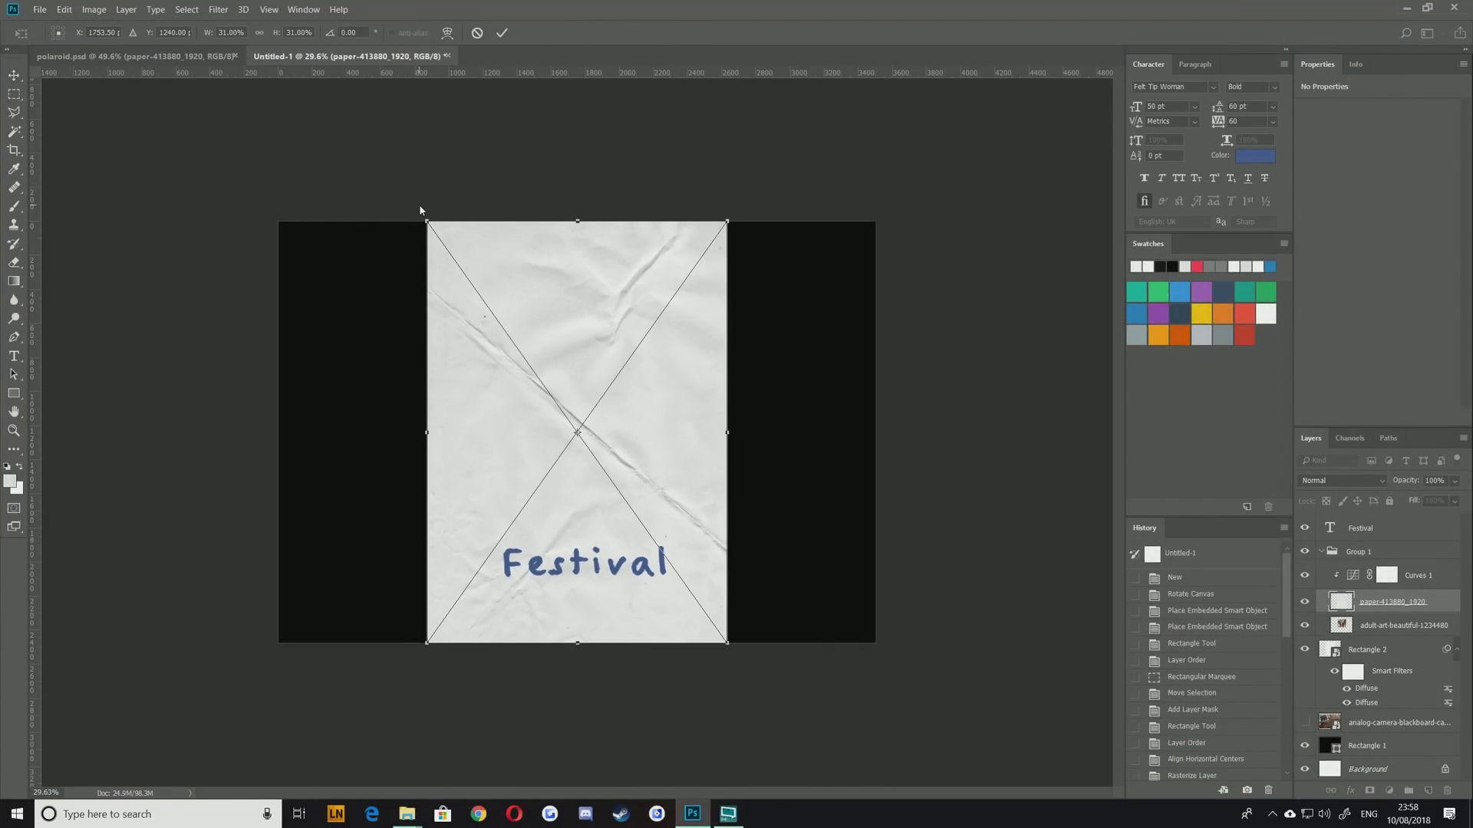
{"action": "left_click_drag", "start_coordinate": [417, 214], "coordinate": [616, 157]}
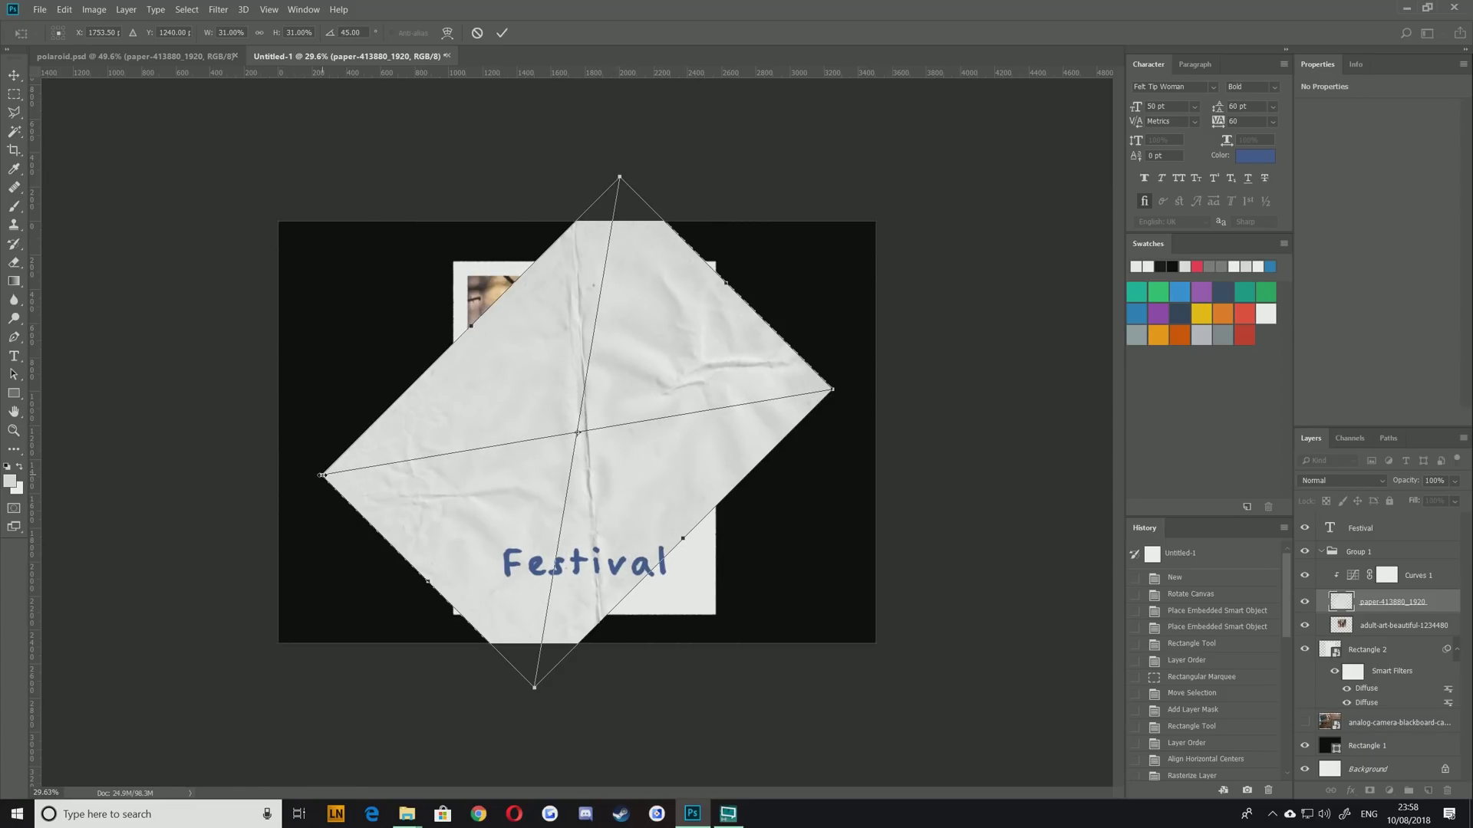
{"action": "left_click_drag", "start_coordinate": [322, 475], "coordinate": [1, 533]}
{"action": "left_click_drag", "start_coordinate": [290, 429], "coordinate": [509, 387]}
{"action": "key", "text": "Return"}
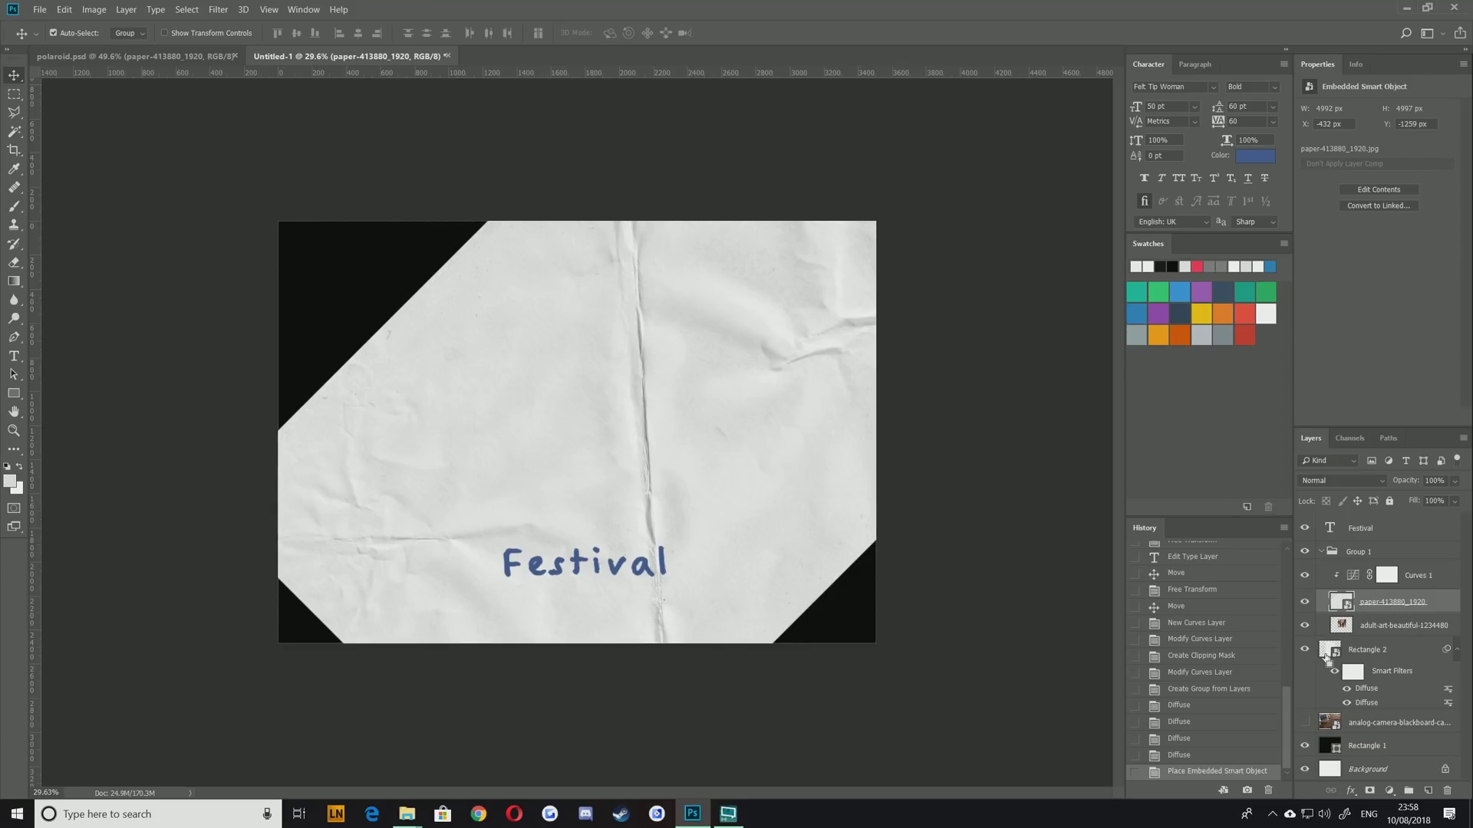
Load the Rectangle 2 outline as a selection and add a layer mask to the paper
{"action": "key", "text": "ctrl"}
{"action": "left_click", "coordinate": [1332, 653], "text": "ctrl"}
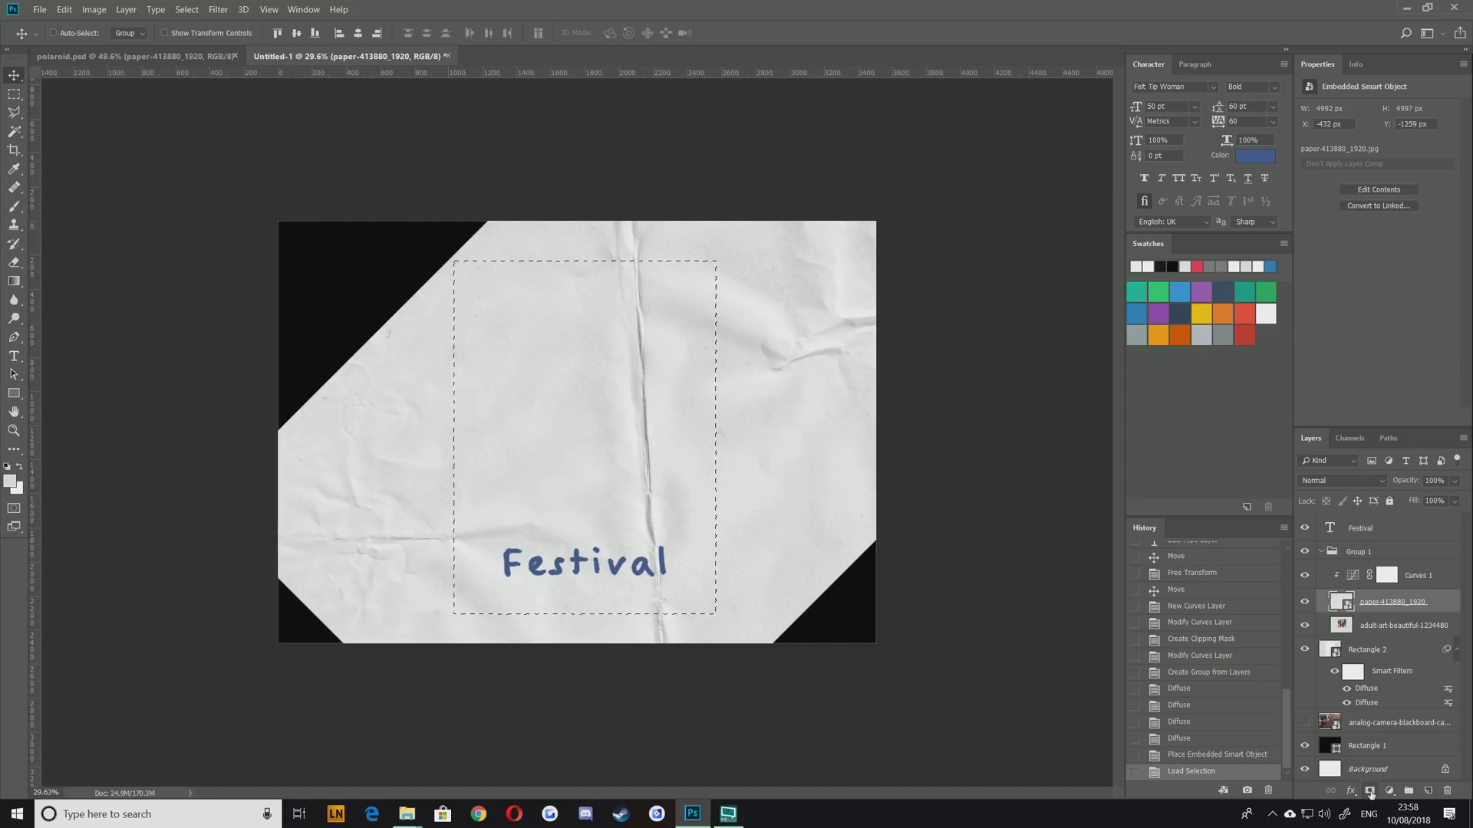
{"action": "left_click", "coordinate": [1370, 791]}
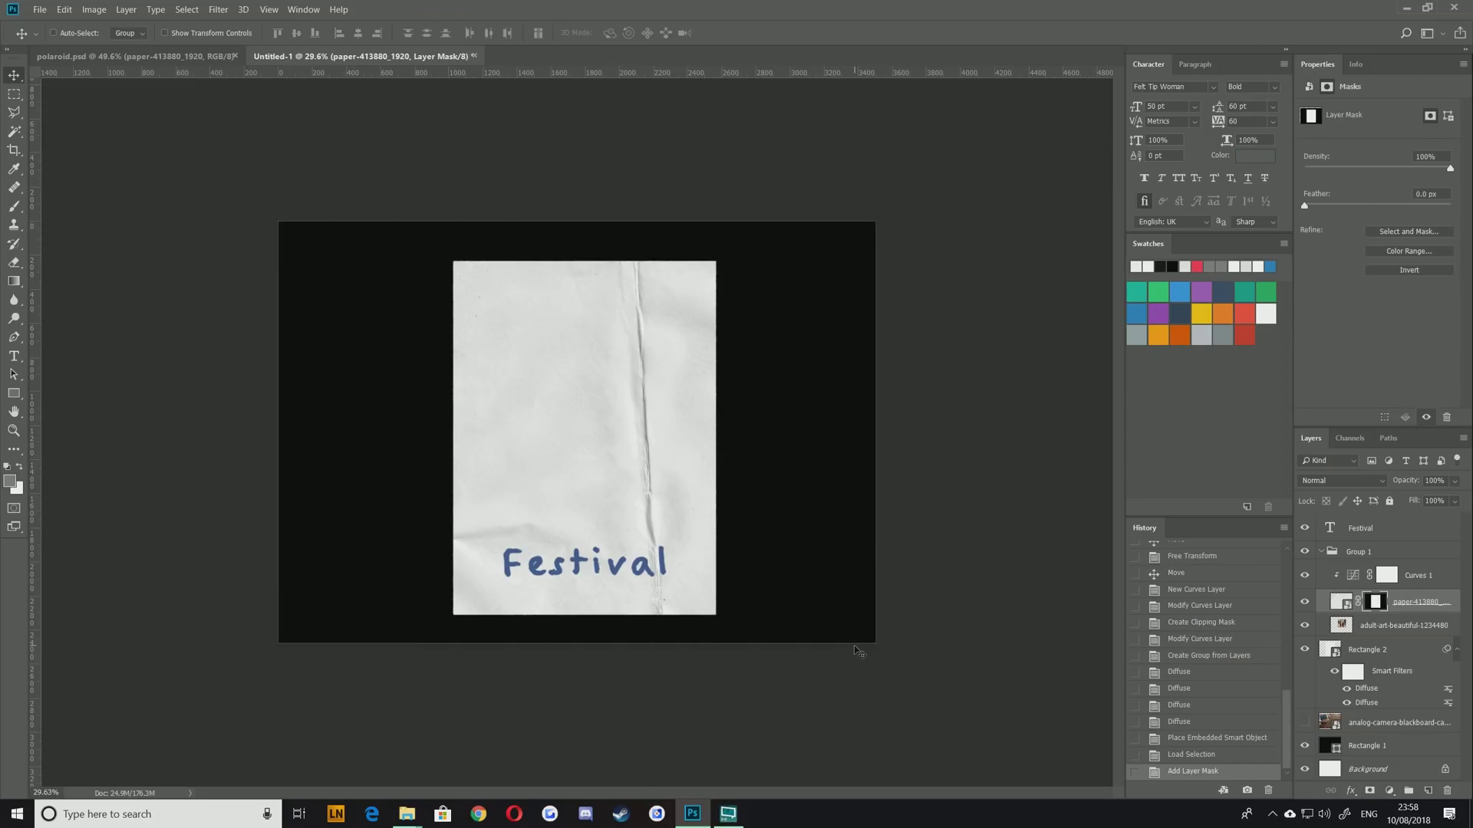
{"action": "left_click", "coordinate": [1356, 531]}
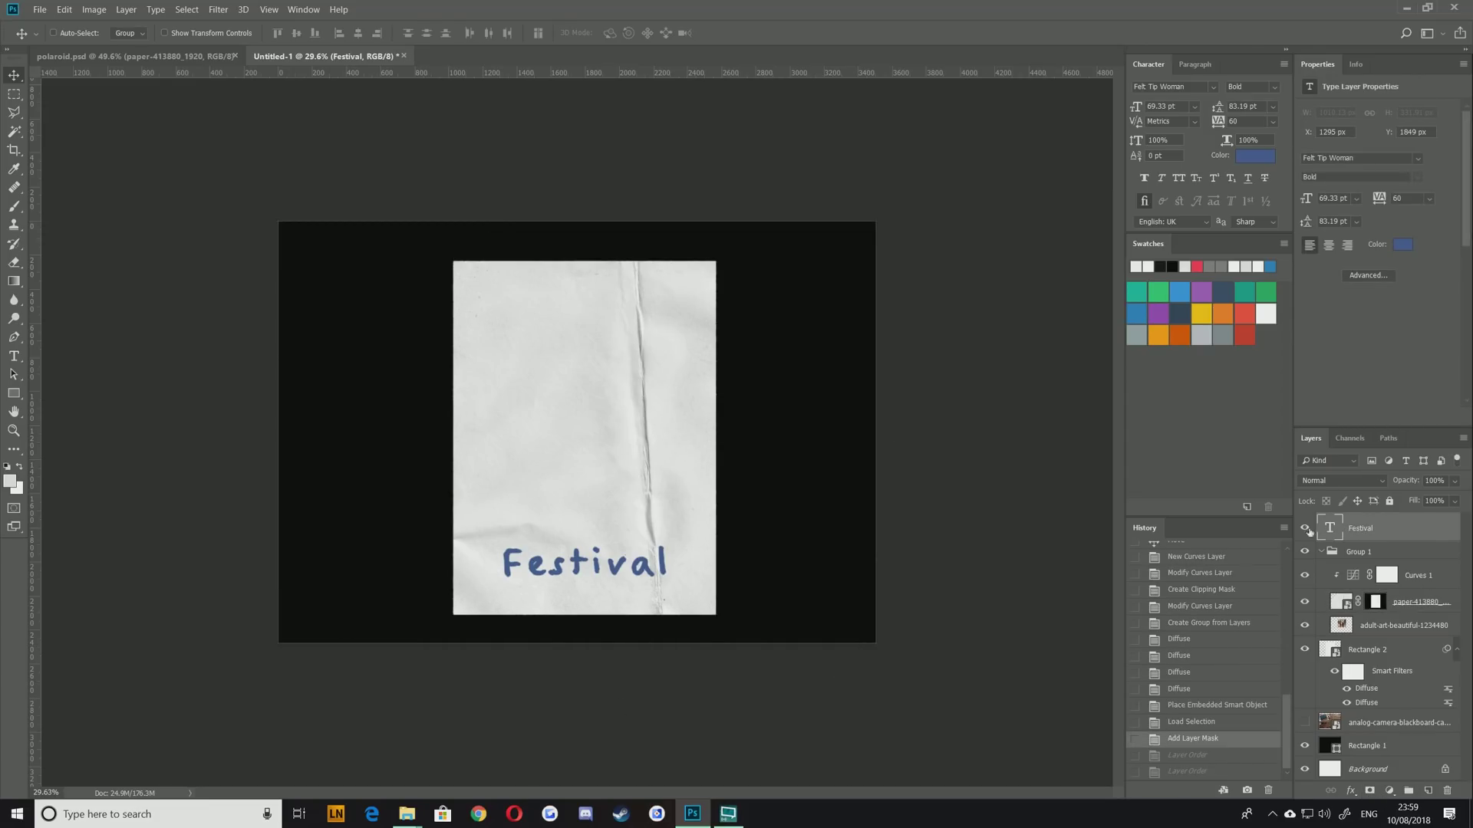
Move the Festival text beneath the photo and the paper layer above Curves 1
{"action": "left_click_drag", "start_coordinate": [1360, 529], "coordinate": [1389, 666]}
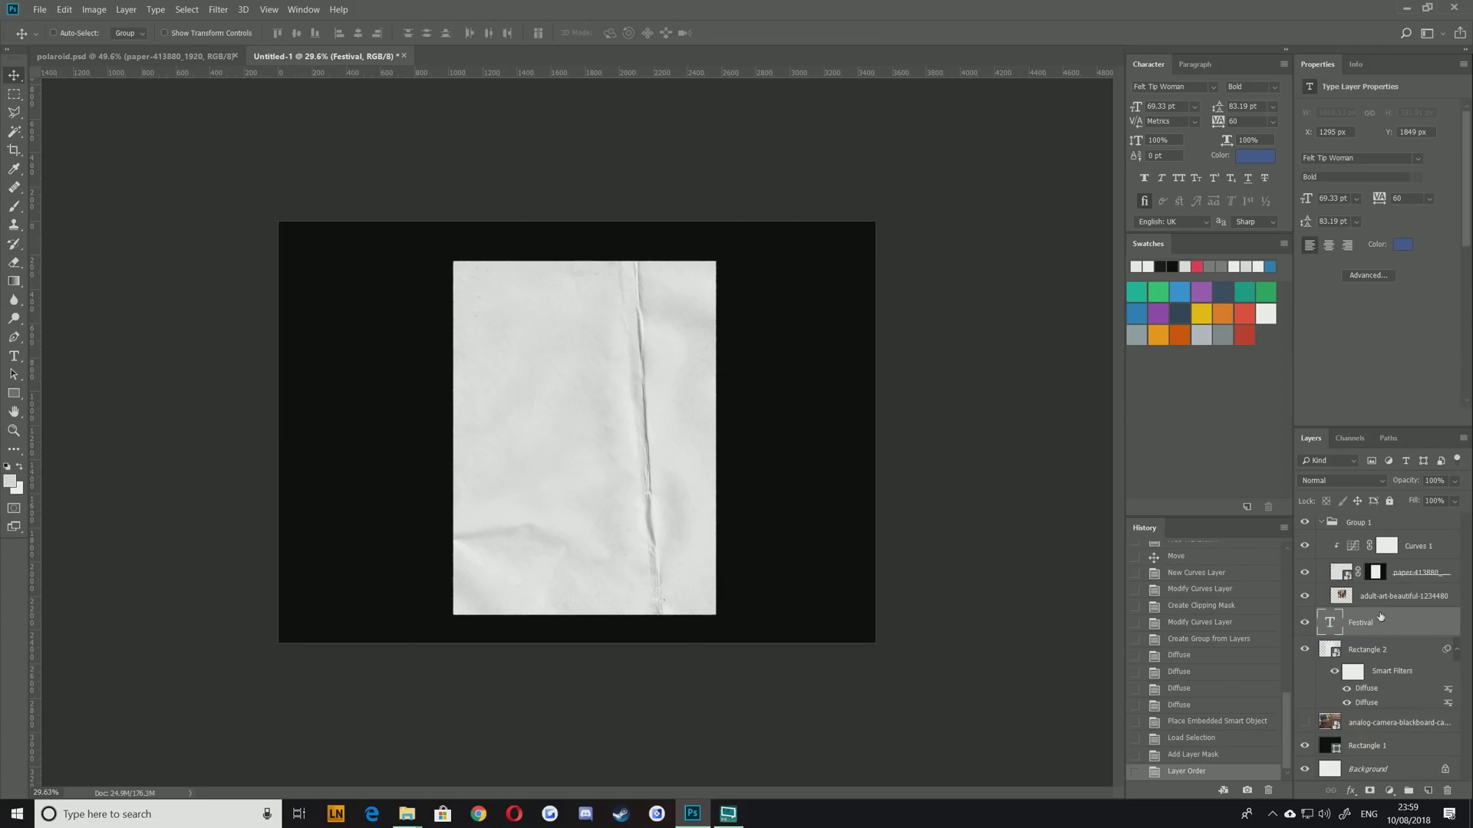
{"action": "left_click", "coordinate": [1377, 573]}
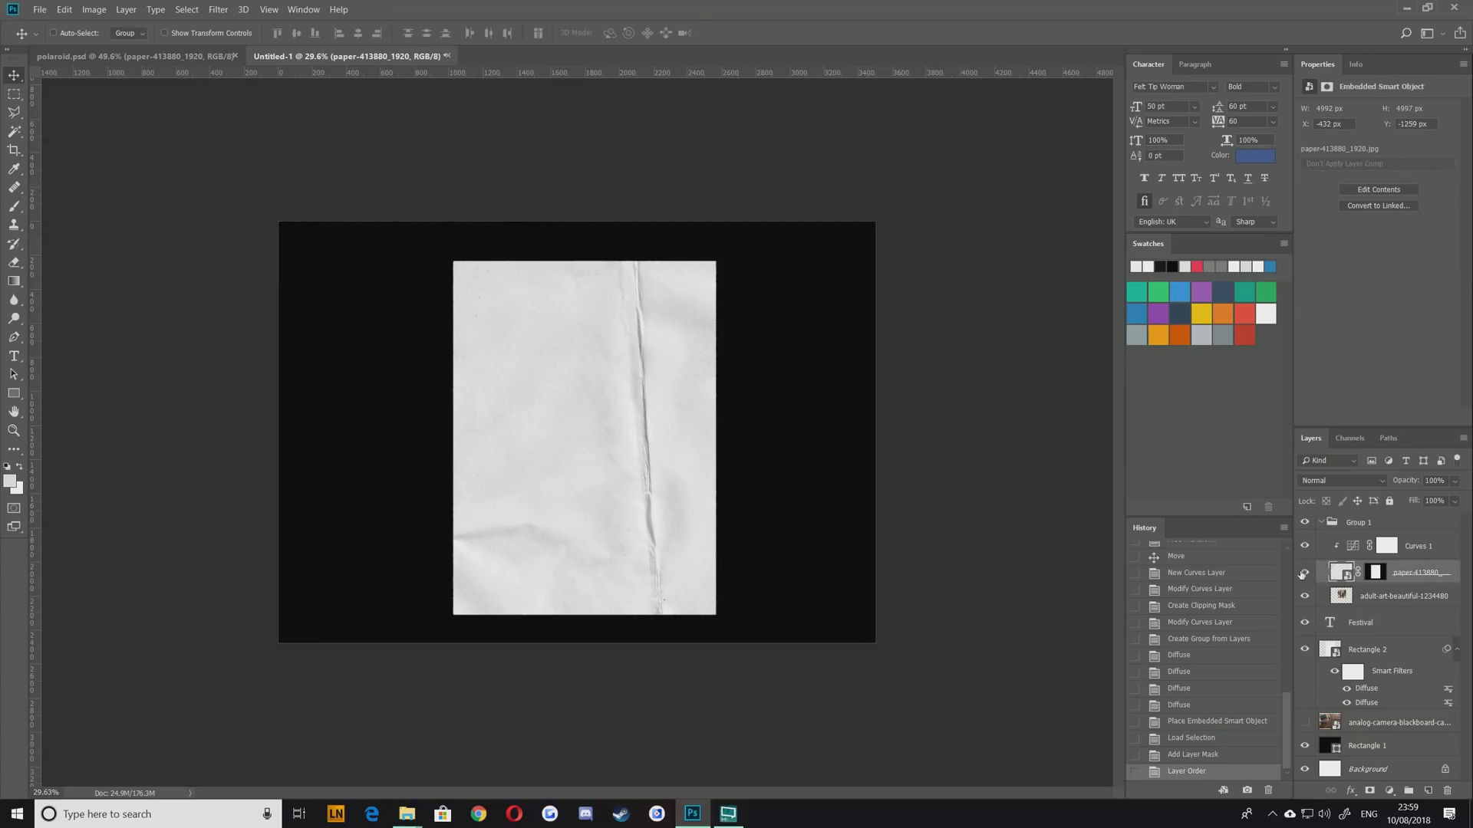
{"action": "left_click", "coordinate": [1304, 574]}
{"action": "left_click", "coordinate": [1304, 574]}
{"action": "left_click", "coordinate": [1304, 574]}
{"action": "left_click", "coordinate": [1305, 574]}
{"action": "mouse_move", "coordinate": [1400, 575]}
{"action": "left_mouse_down"}
{"action": "mouse_move", "coordinate": [1392, 543]}
{"action": "mouse_move", "coordinate": [1381, 583]}
{"action": "left_mouse_up"}
Clip Curves 1 to the adult-art portrait layer
{"action": "left_click", "coordinate": [1344, 585]}
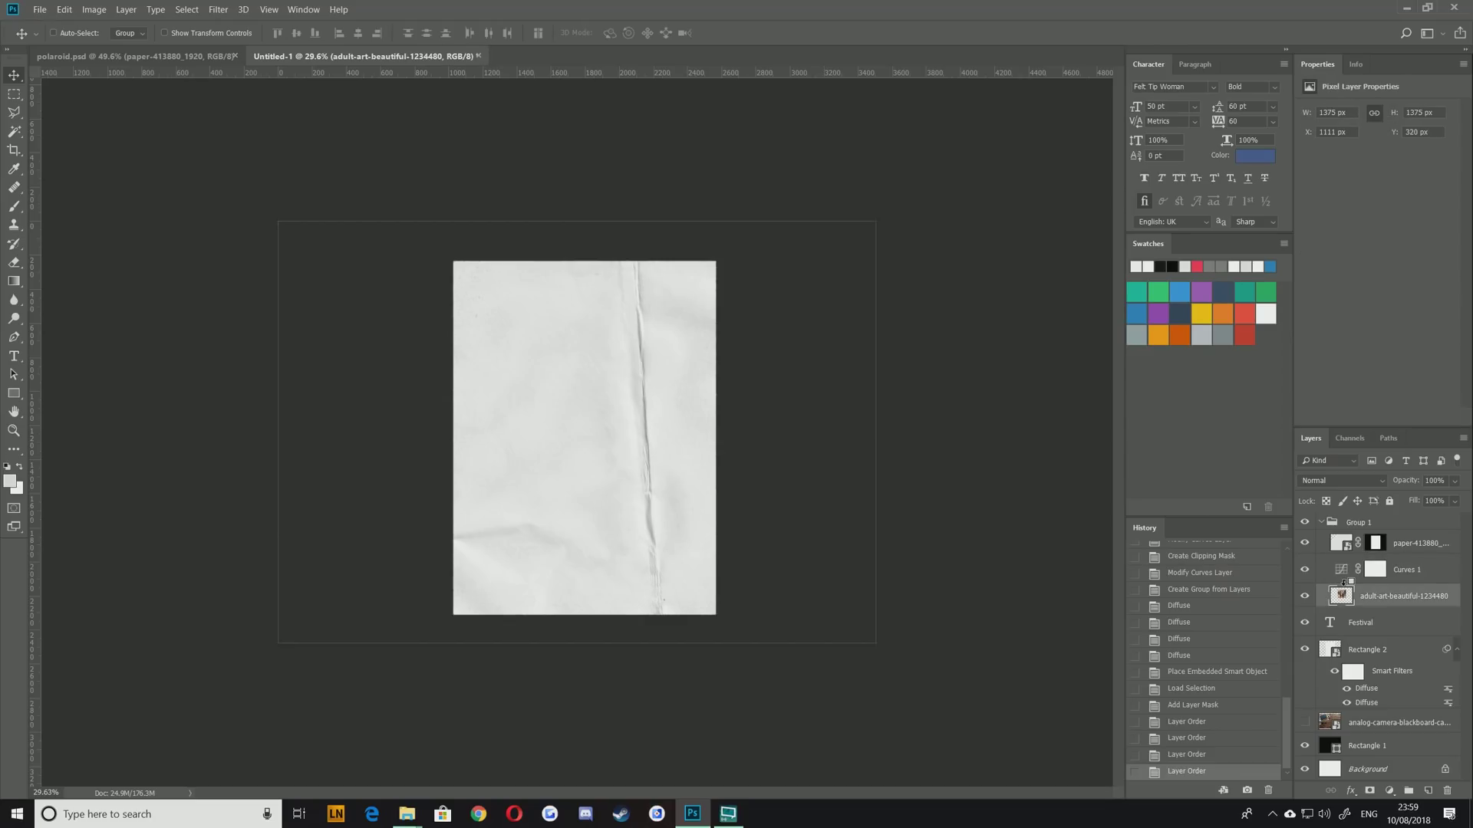
{"action": "left_click", "coordinate": [1344, 583], "text": "alt"}
{"action": "left_click", "coordinate": [1408, 551]}
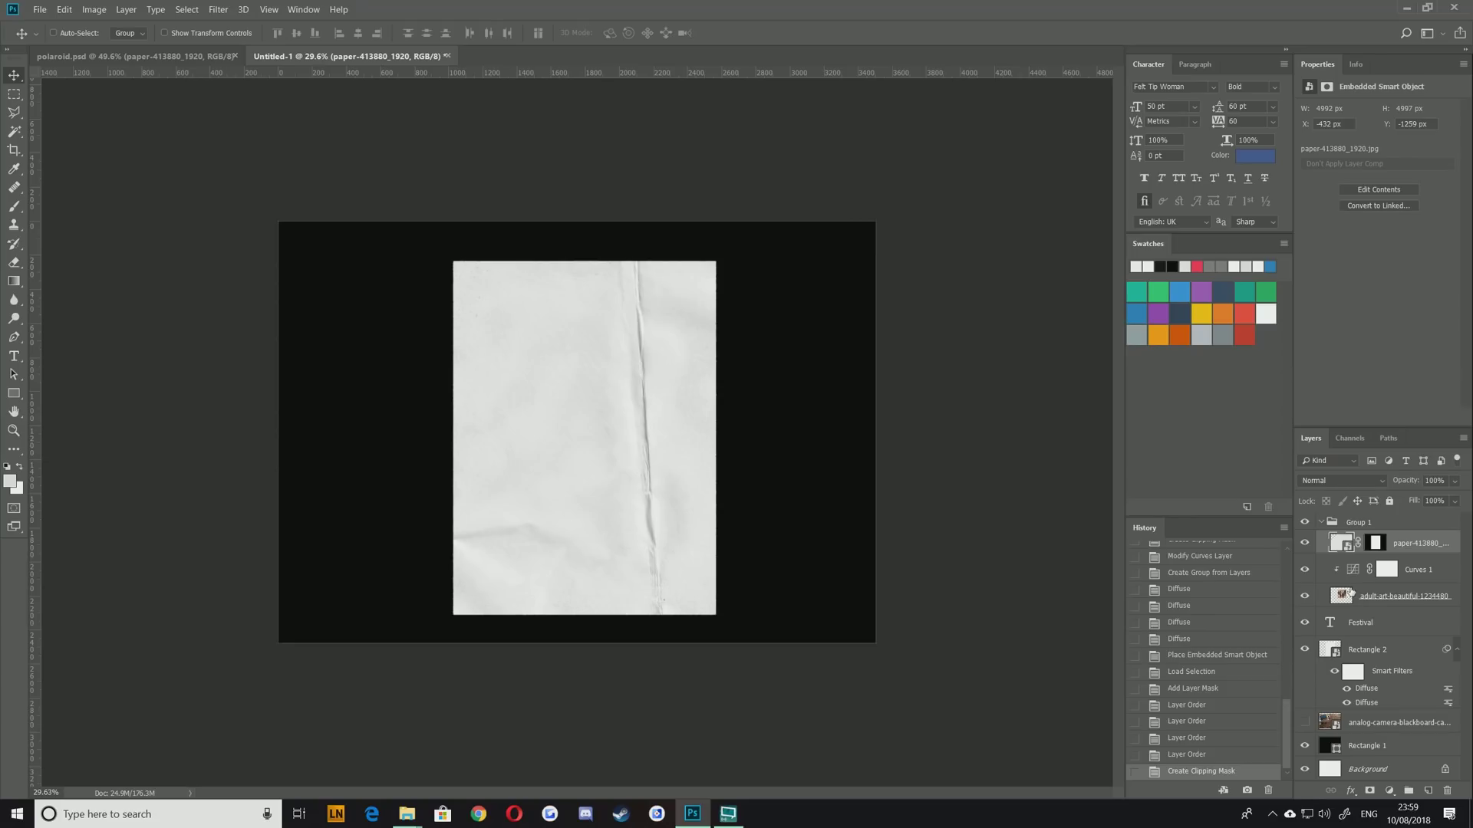
Try Darken and Linear Burn on the paper layer, settle on Multiply, and show guides
{"action": "left_click", "coordinate": [1328, 483]}
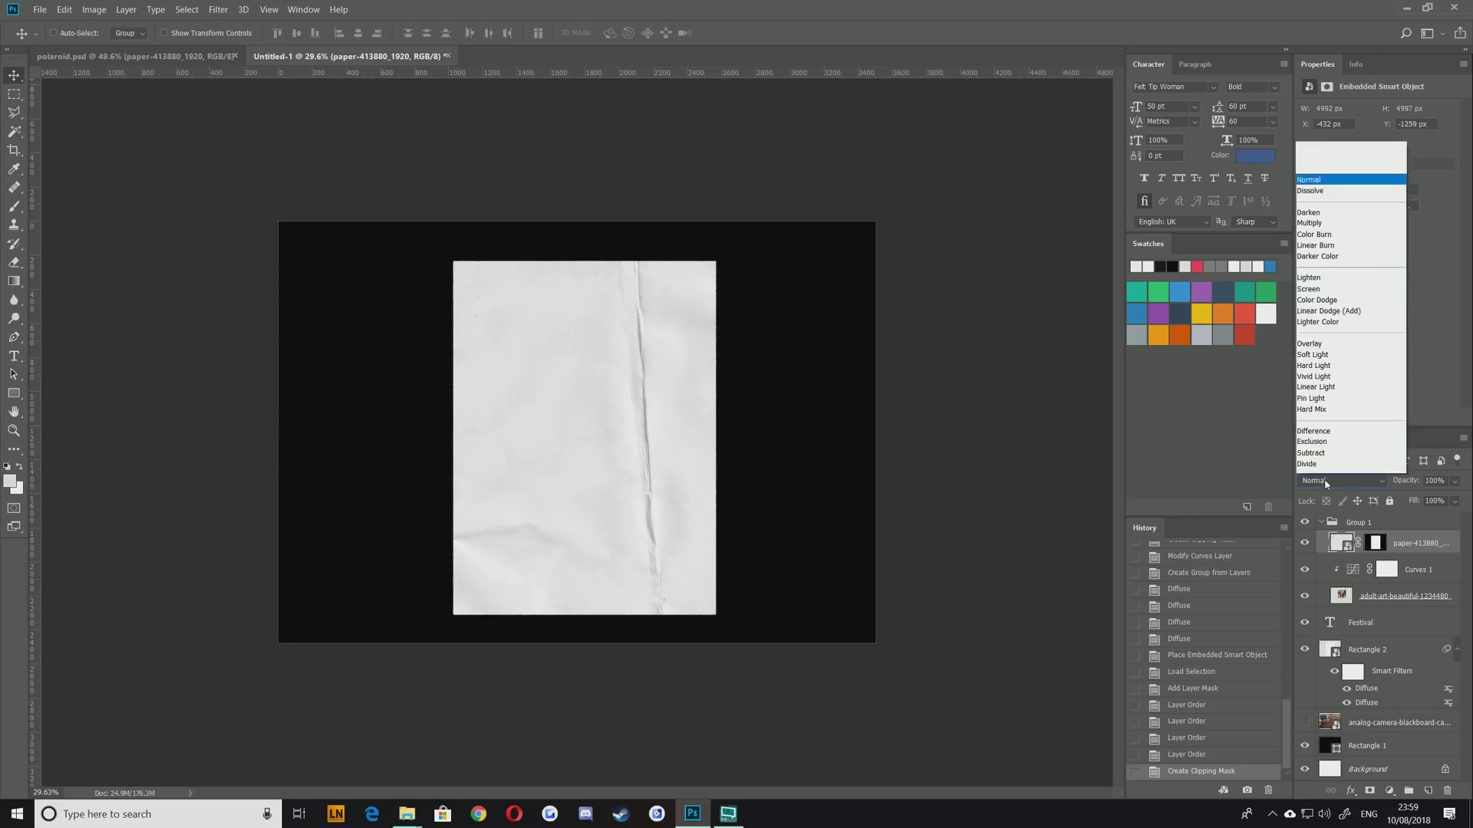
{"action": "left_click", "coordinate": [1306, 129]}
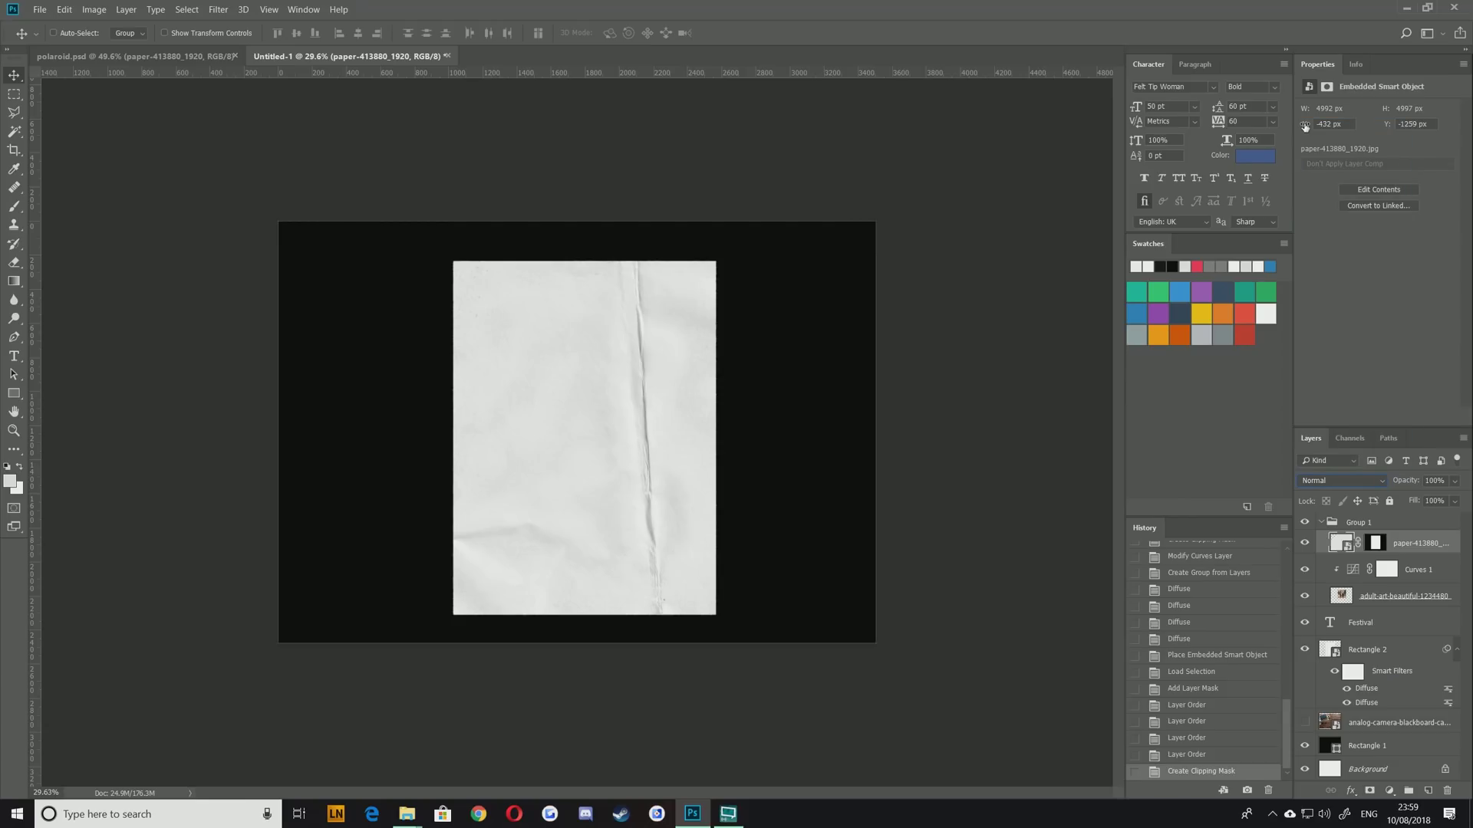
{"action": "key", "text": "Down"}
{"action": "key", "text": "Down"}
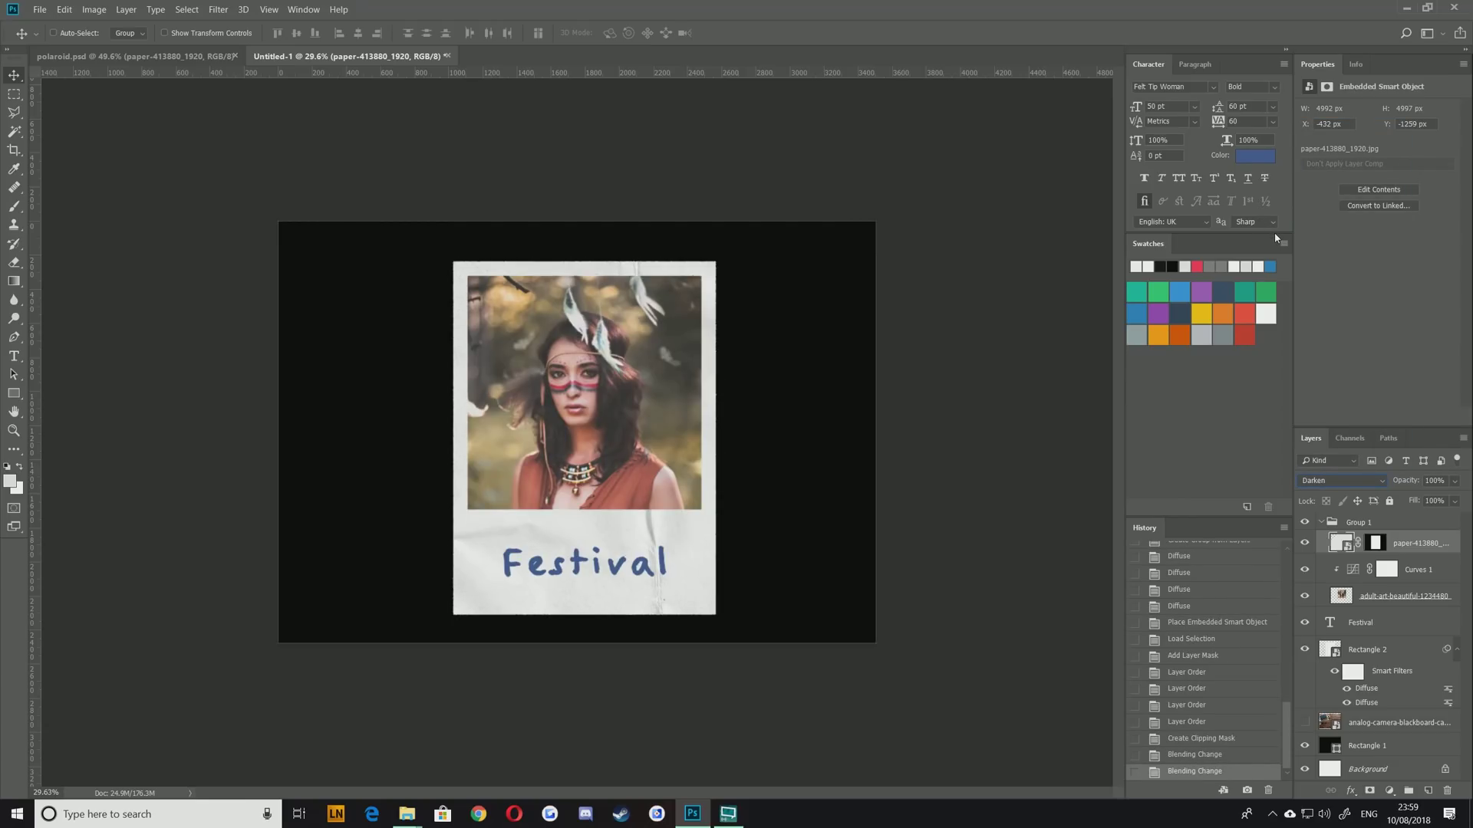
{"action": "key", "text": "Down"}
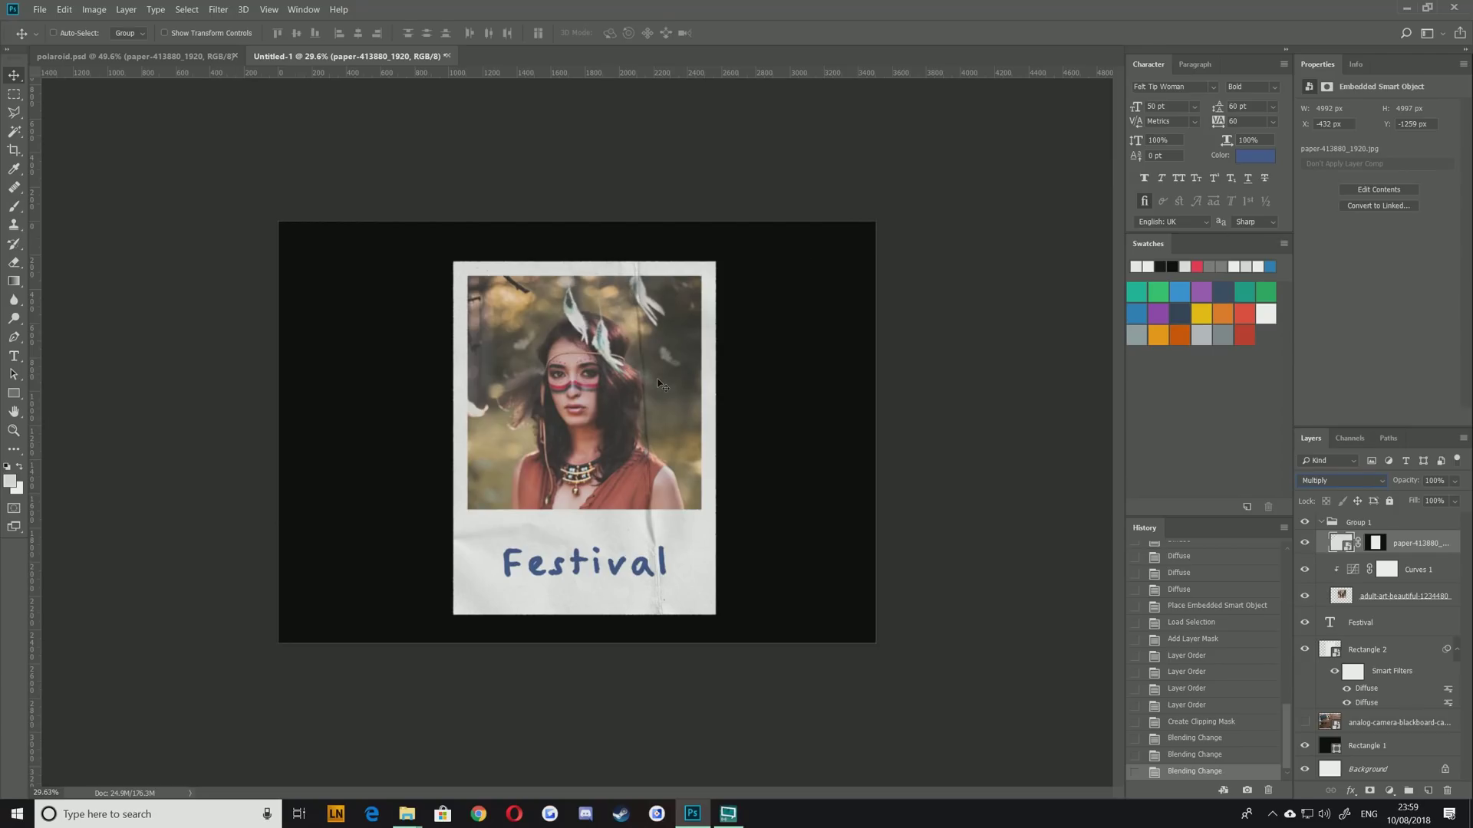
{"action": "key", "text": "Up"}
{"action": "key", "text": "Down"}
{"action": "key", "text": "Down"}
{"action": "key", "text": "Down"}
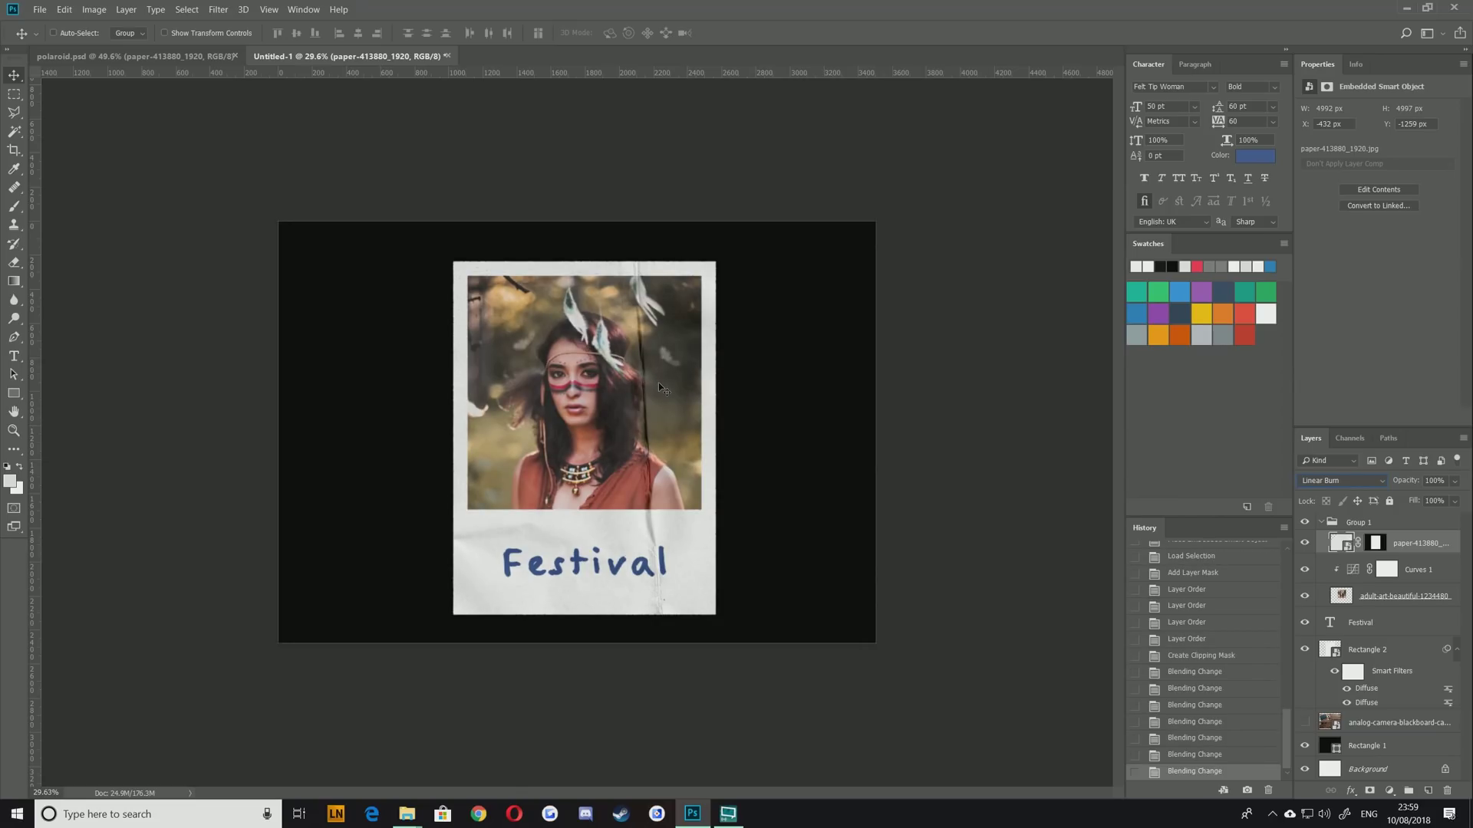
{"action": "key", "text": "Up"}
{"action": "key", "text": "Up"}
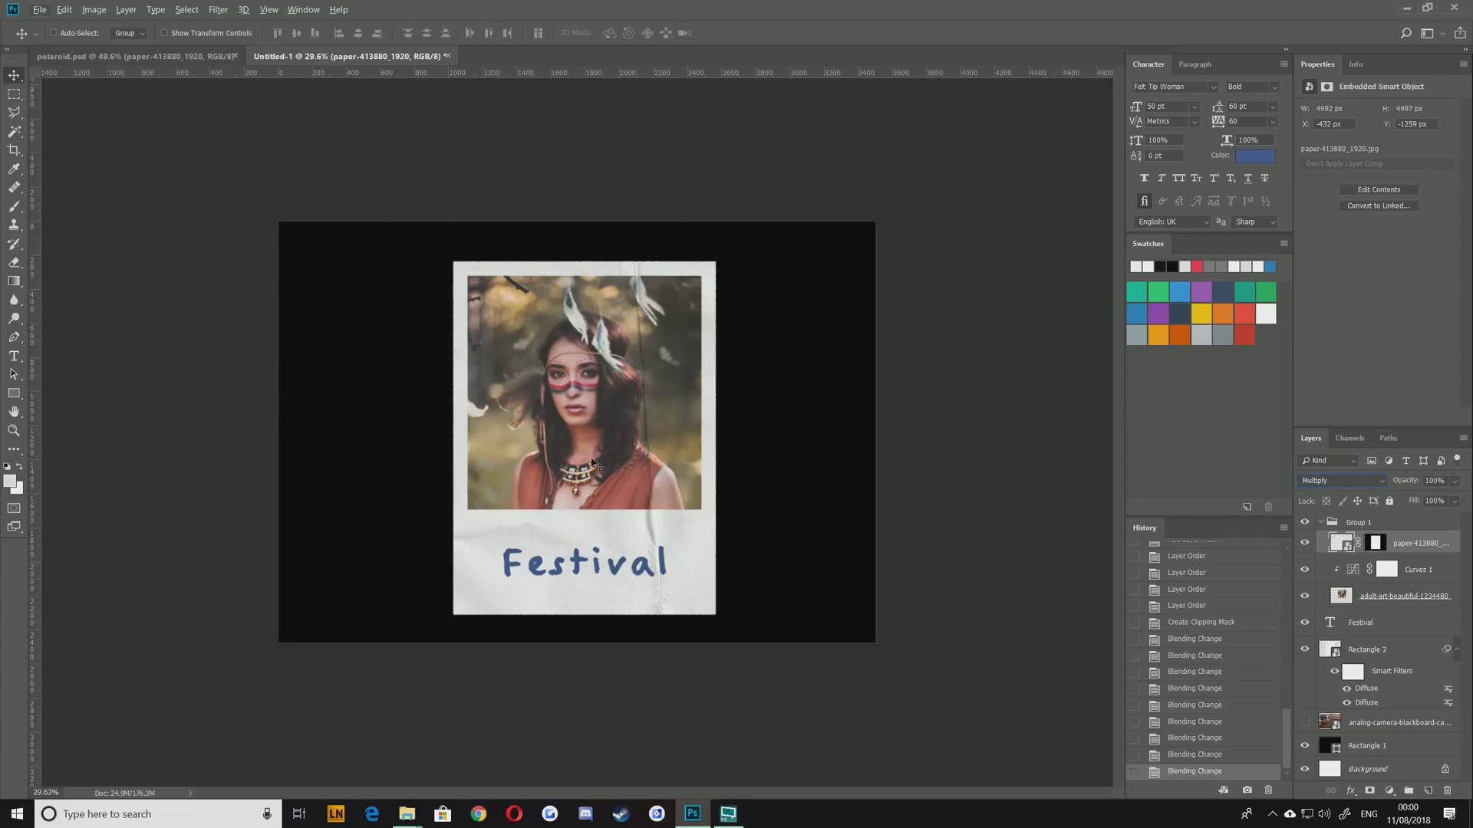
{"action": "key", "text": "ctrl+semicolon"}
{"action": "scroll", "coordinate": [592, 462], "scroll_direction": "up", "scroll_amount": 3}
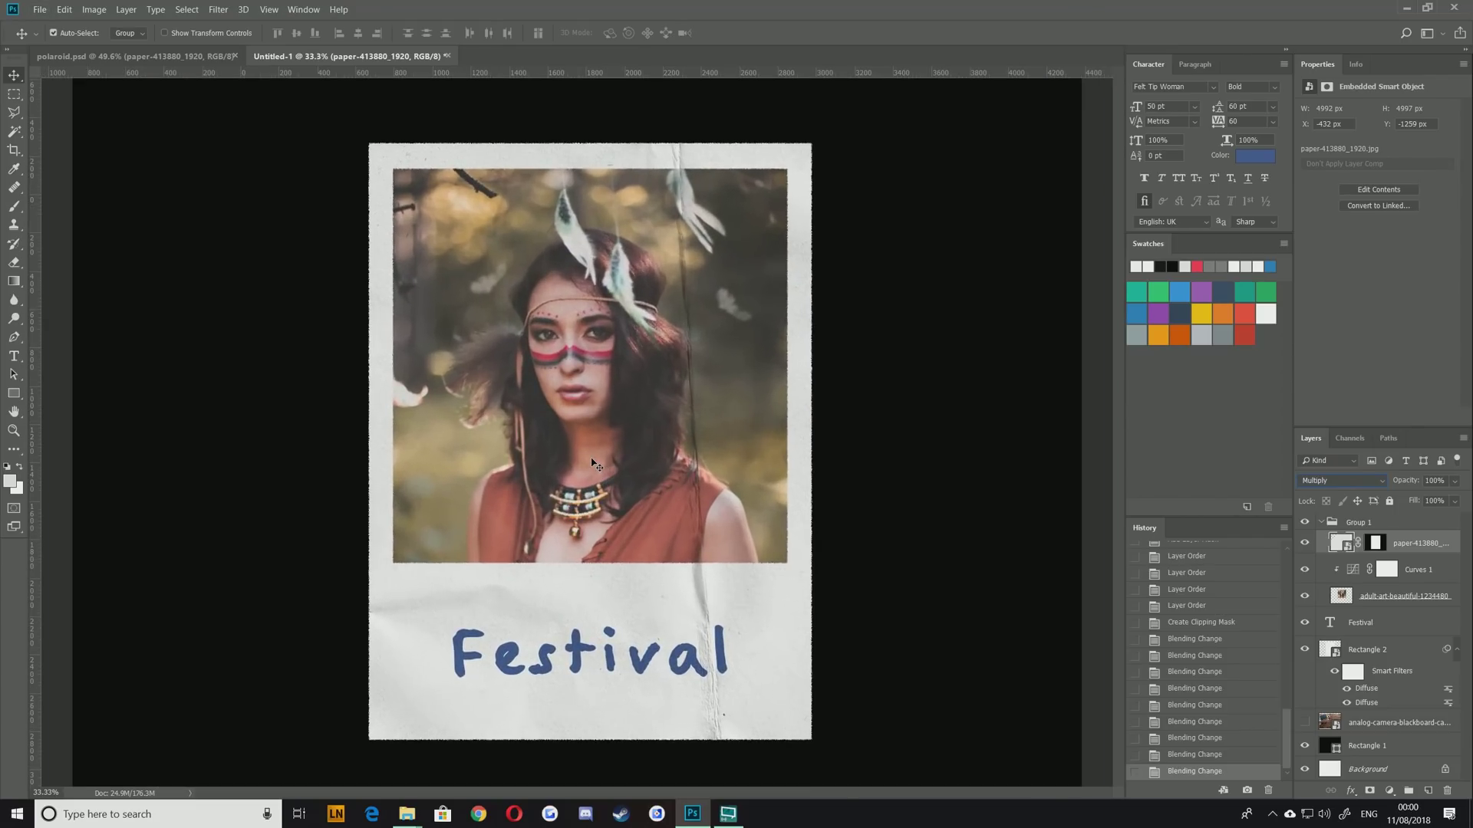
{"action": "scroll", "coordinate": [592, 462], "scroll_direction": "down", "scroll_amount": 1}
{"action": "scroll", "coordinate": [537, 384], "scroll_direction": "up", "scroll_amount": 1}
{"action": "scroll", "coordinate": [537, 383], "scroll_direction": "left", "scroll_amount": 1}
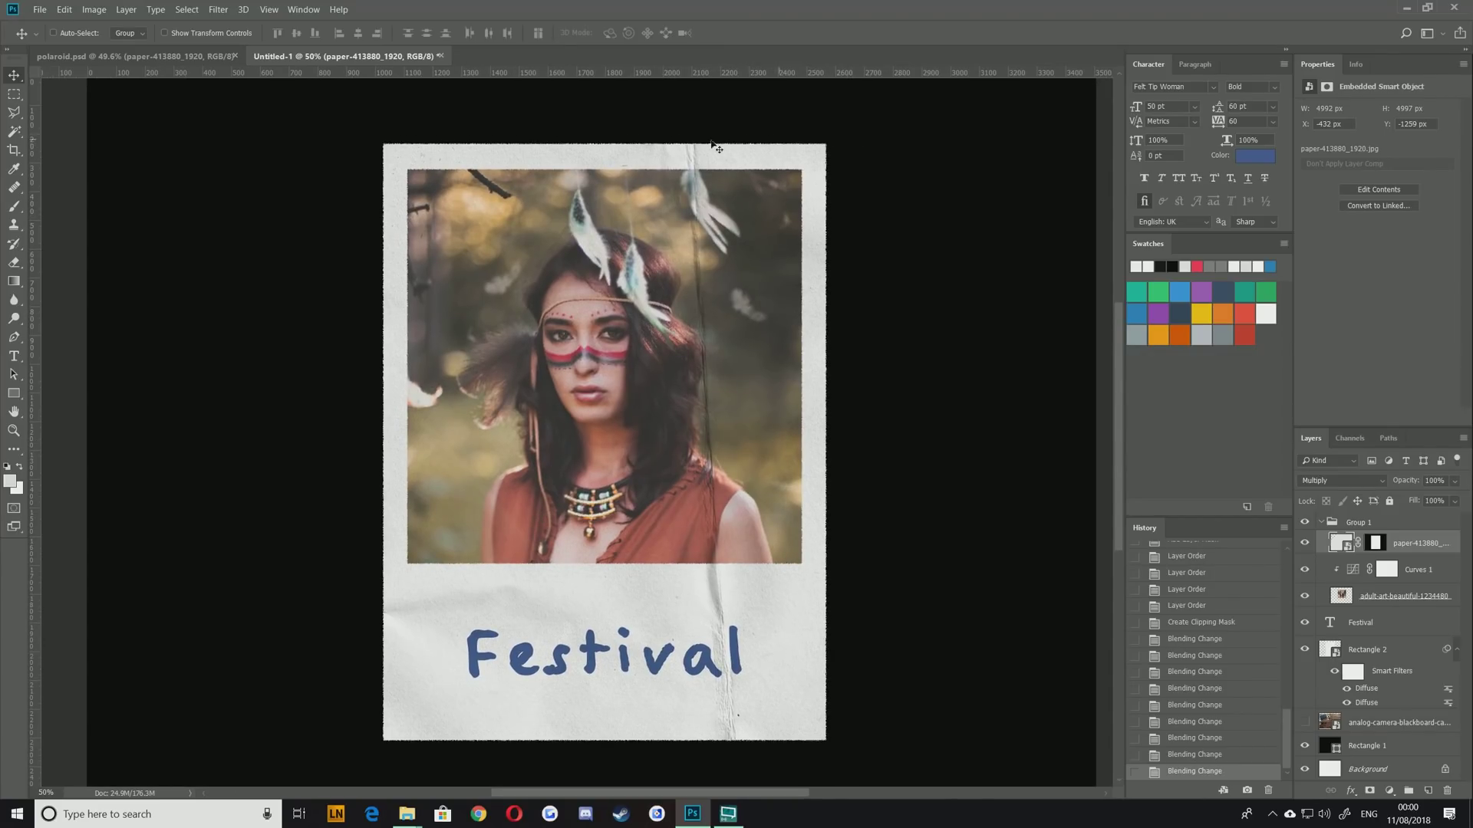
{"action": "scroll", "coordinate": [602, 659], "scroll_direction": "down", "scroll_amount": 1}
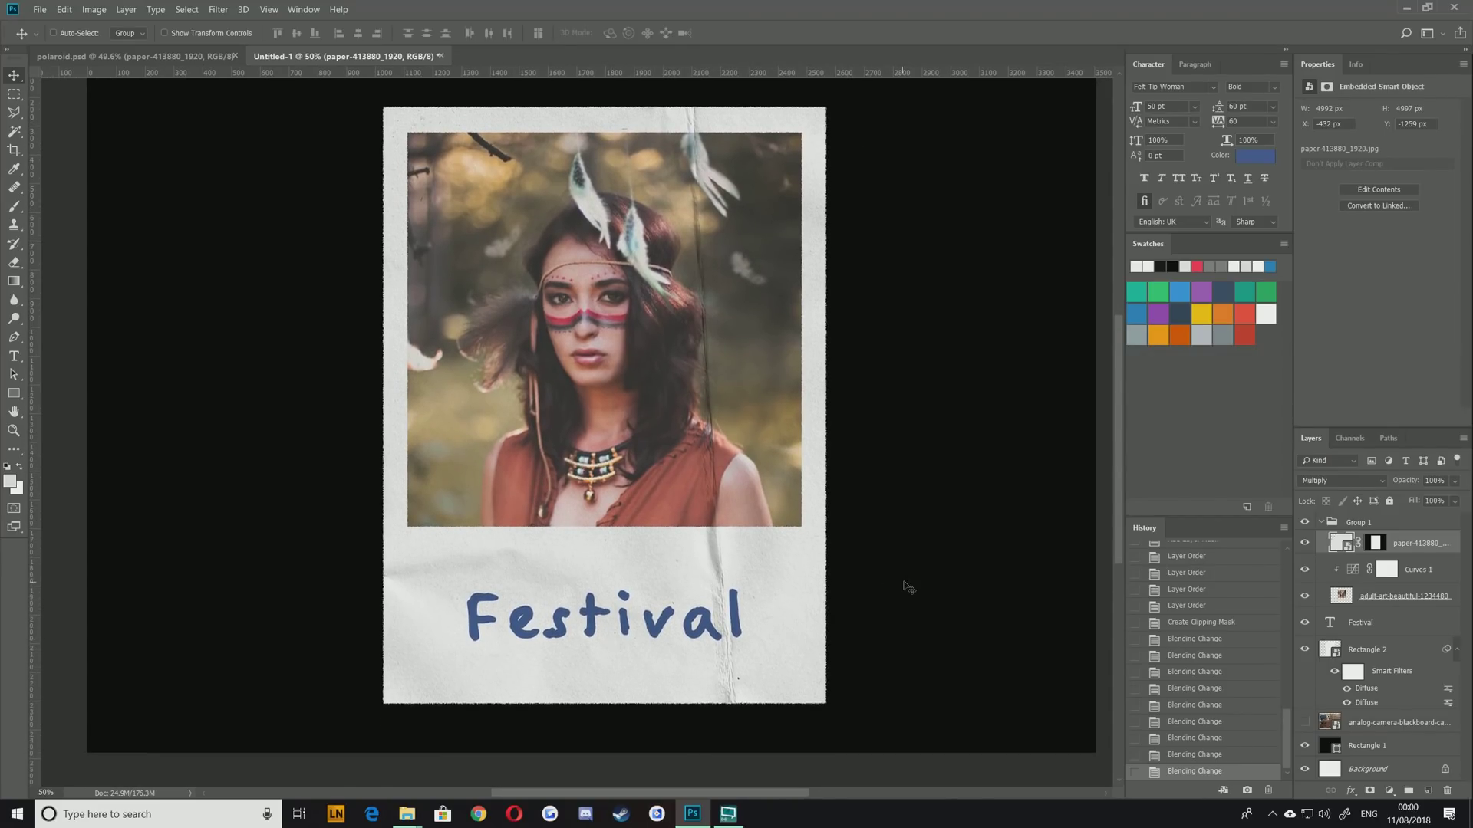
{"action": "left_click", "coordinate": [1354, 625]}
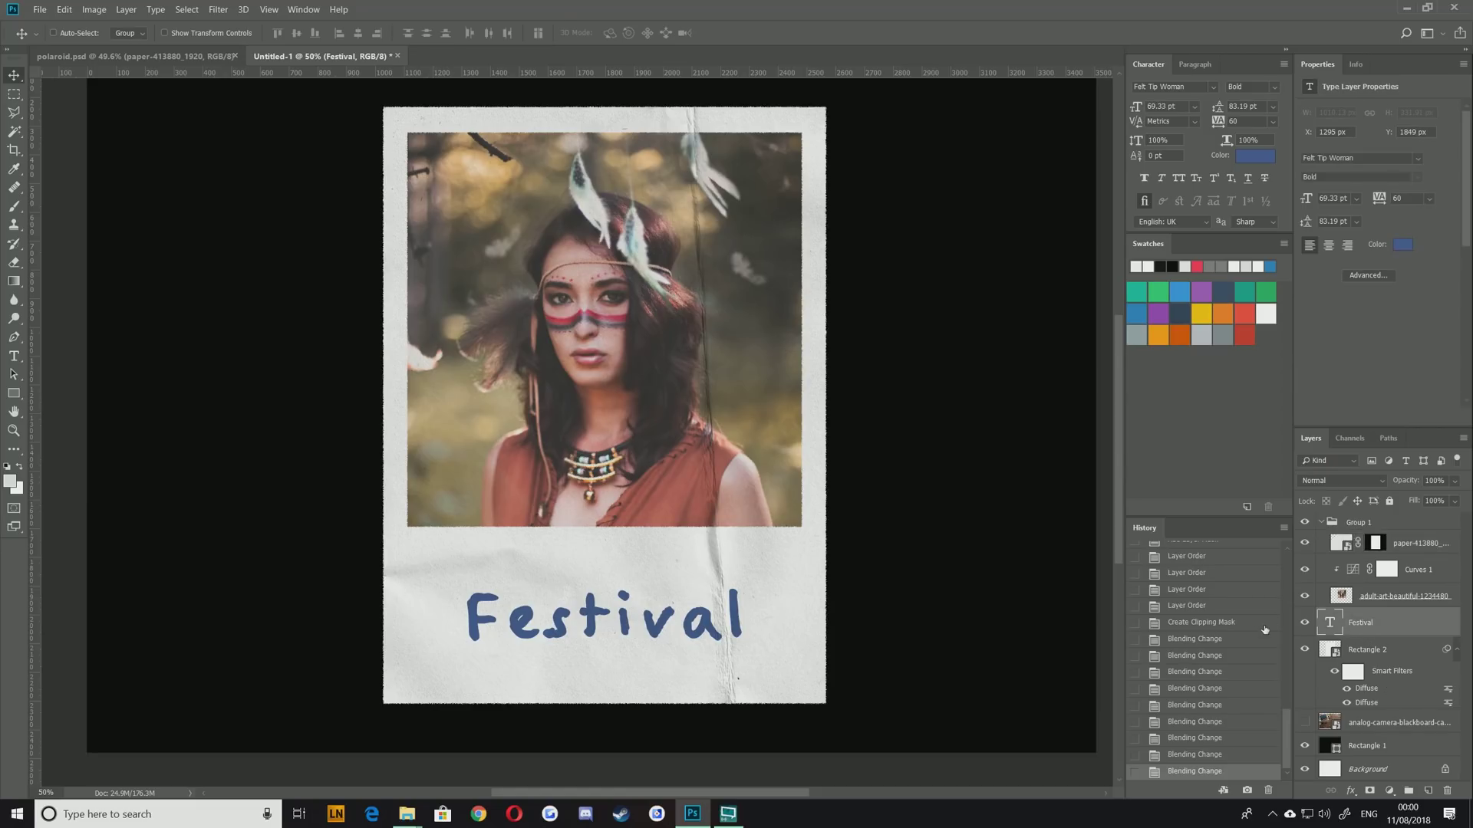
{"action": "left_click", "coordinate": [134, 56]}
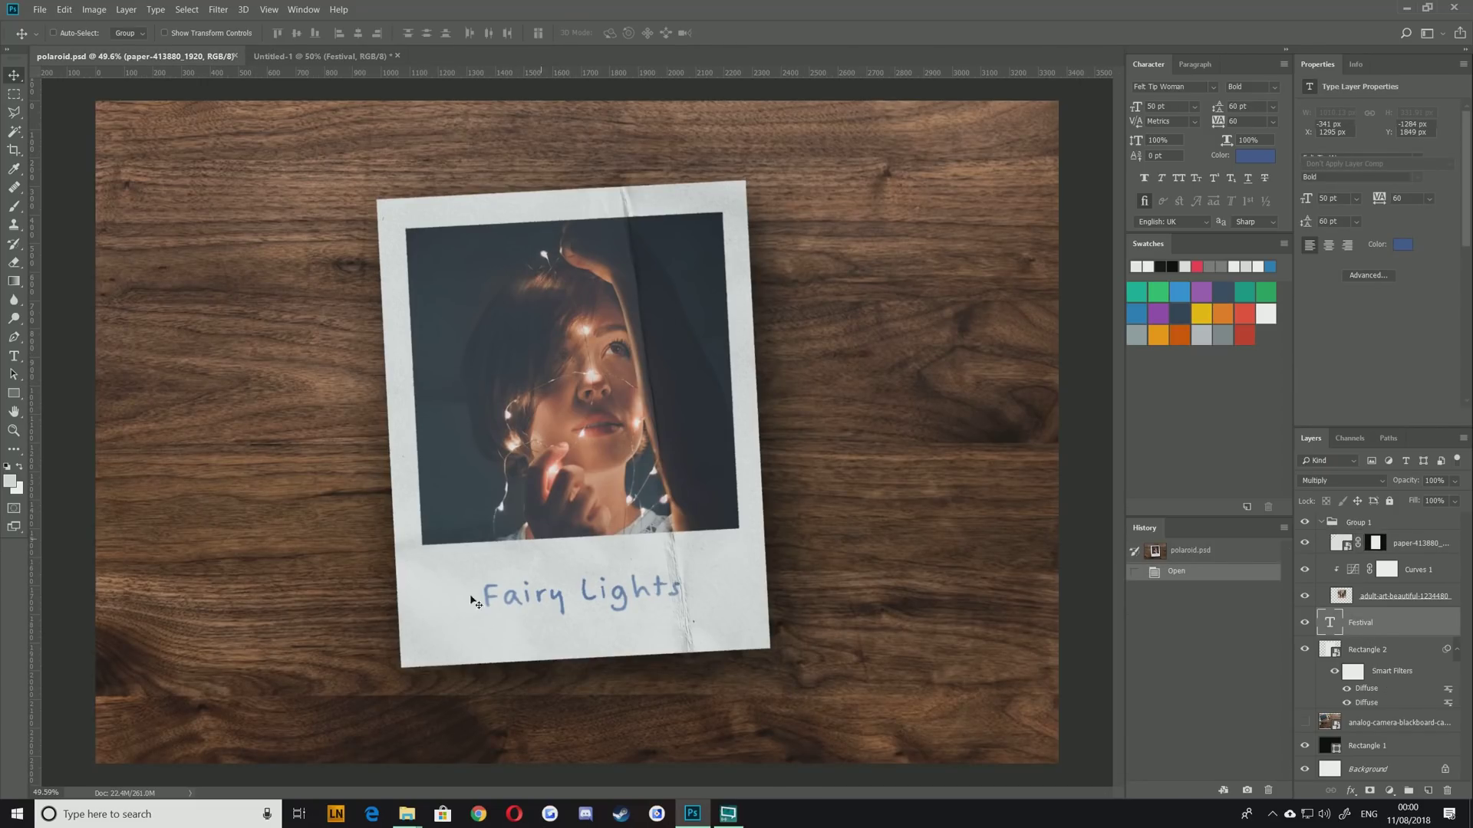
Recolour the entire Festival caption to lighter blue #627aa5
{"action": "left_click", "coordinate": [295, 56]}
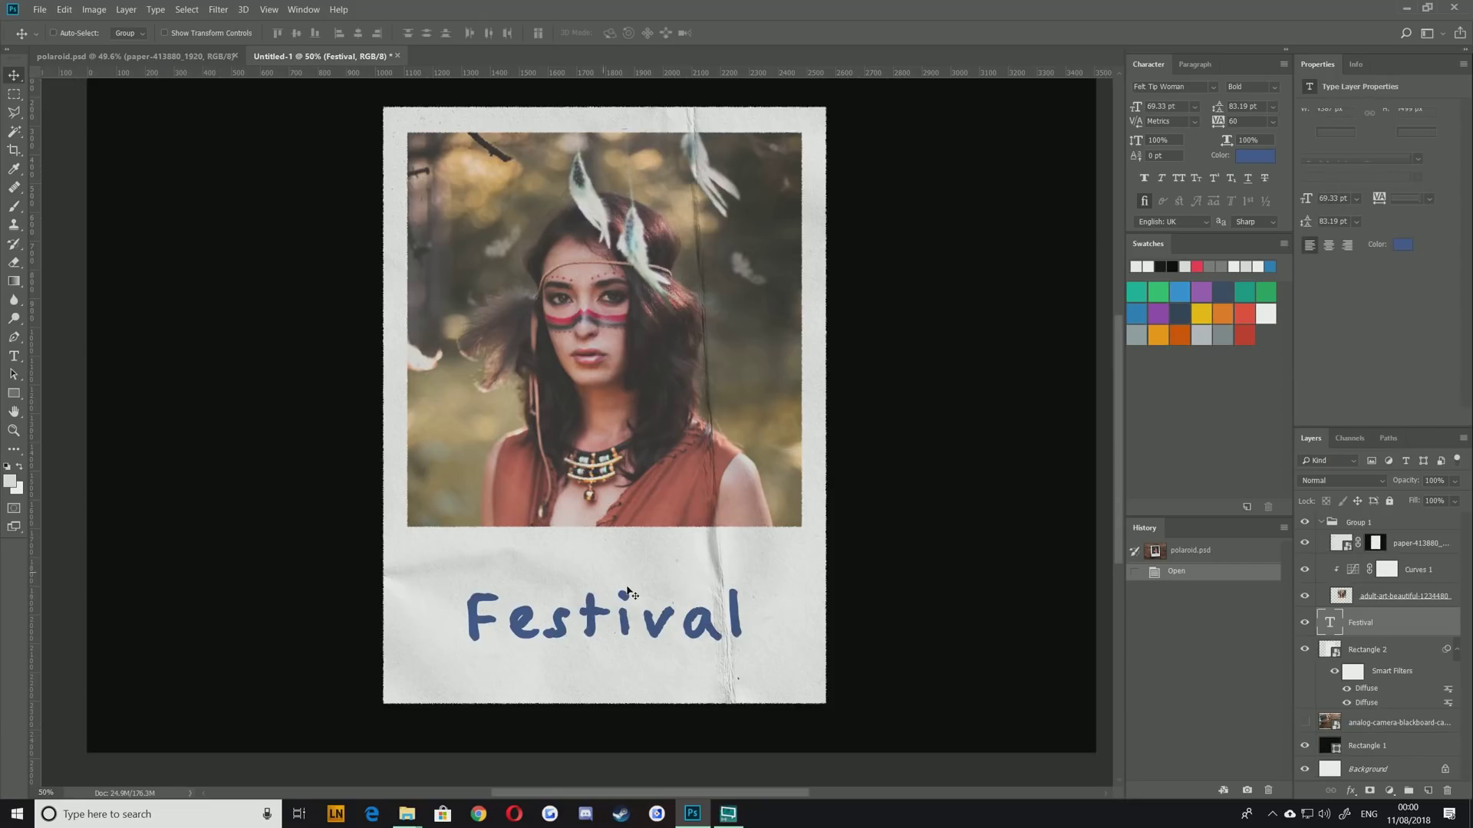
{"action": "key", "text": "t"}
{"action": "left_click", "coordinate": [625, 634]}
{"action": "key", "text": "ctrl+a"}
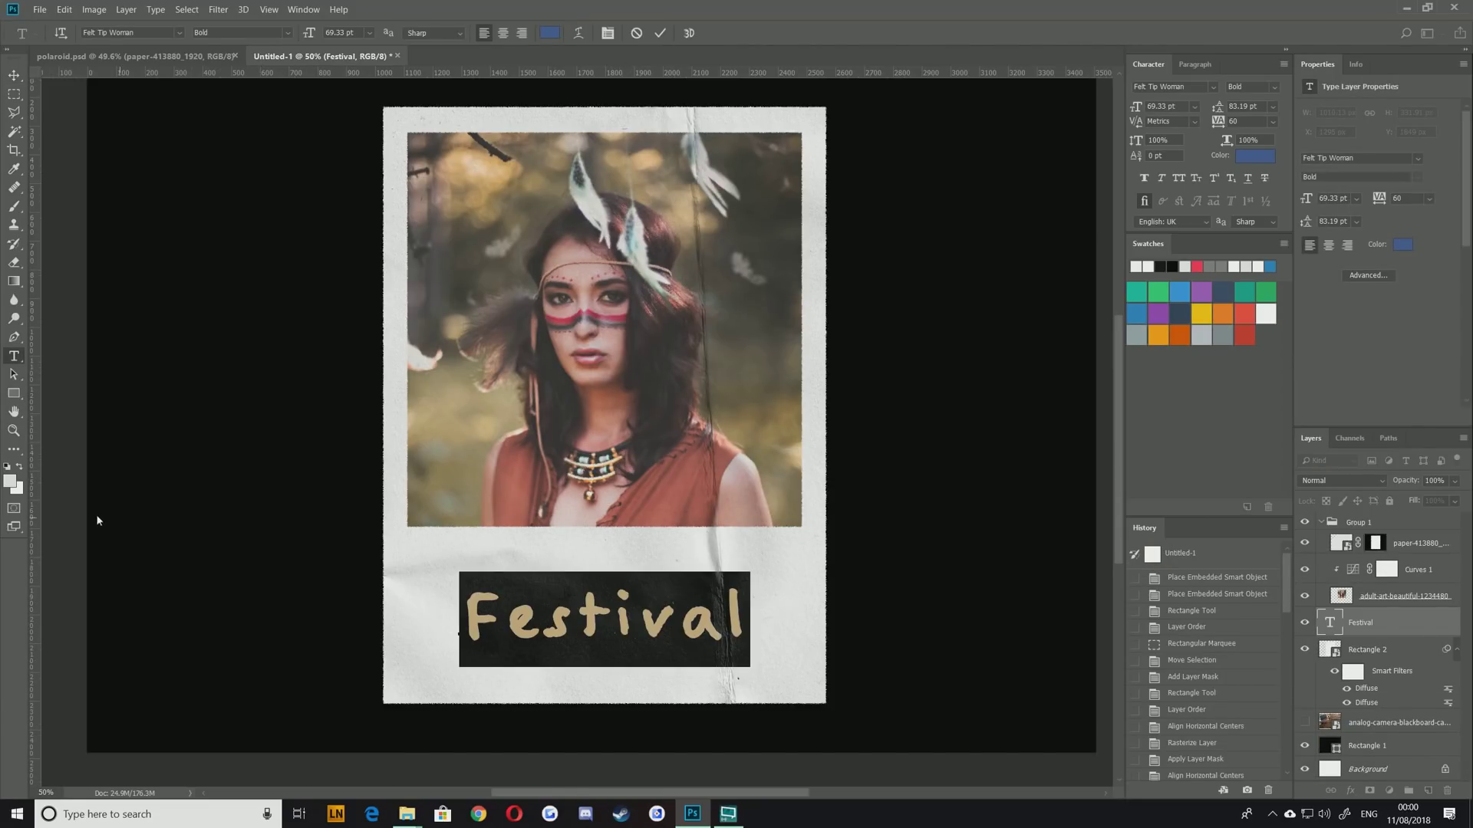
{"action": "left_click", "coordinate": [549, 33]}
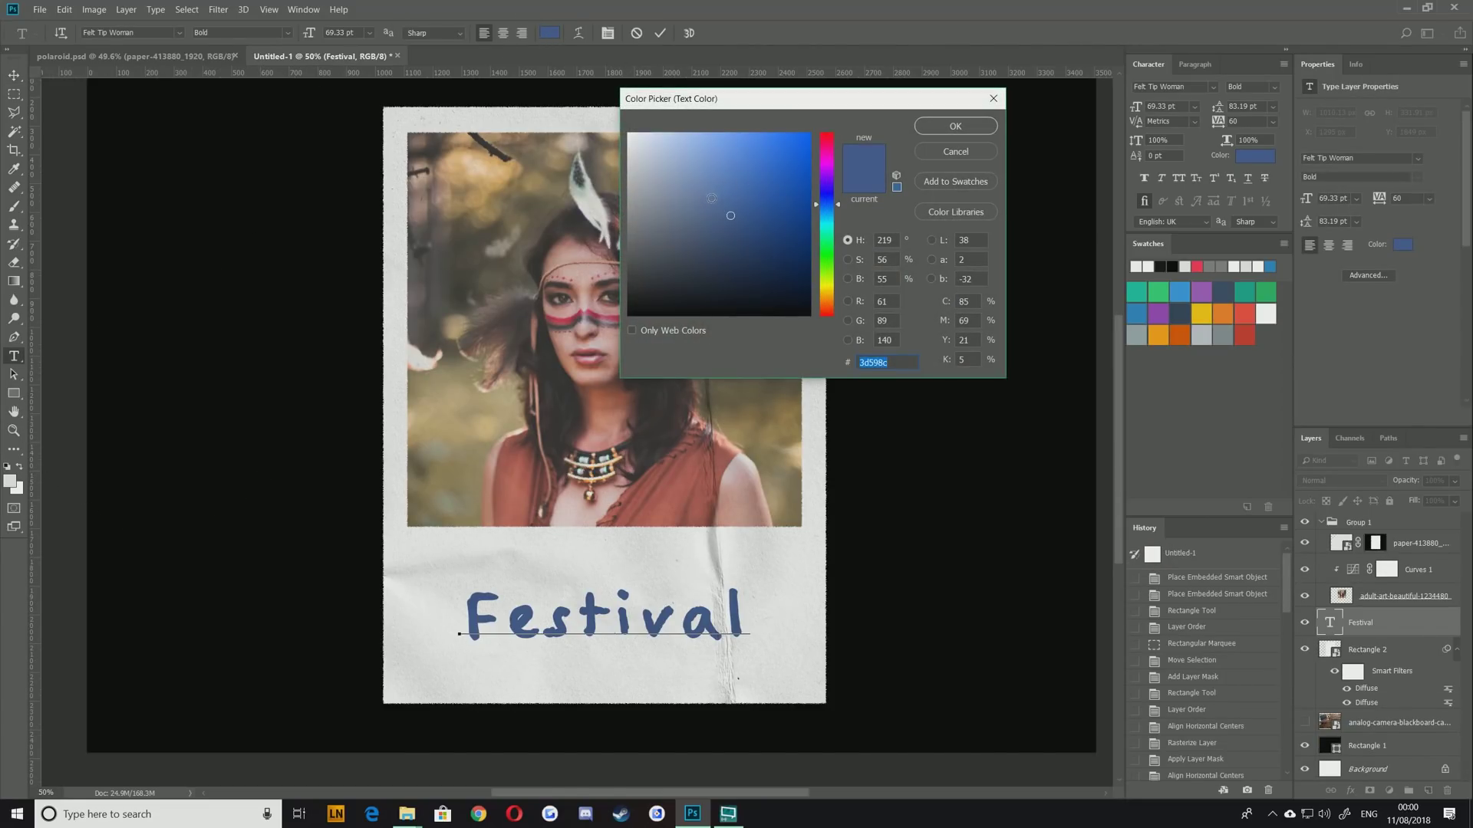
{"action": "left_click", "coordinate": [702, 198]}
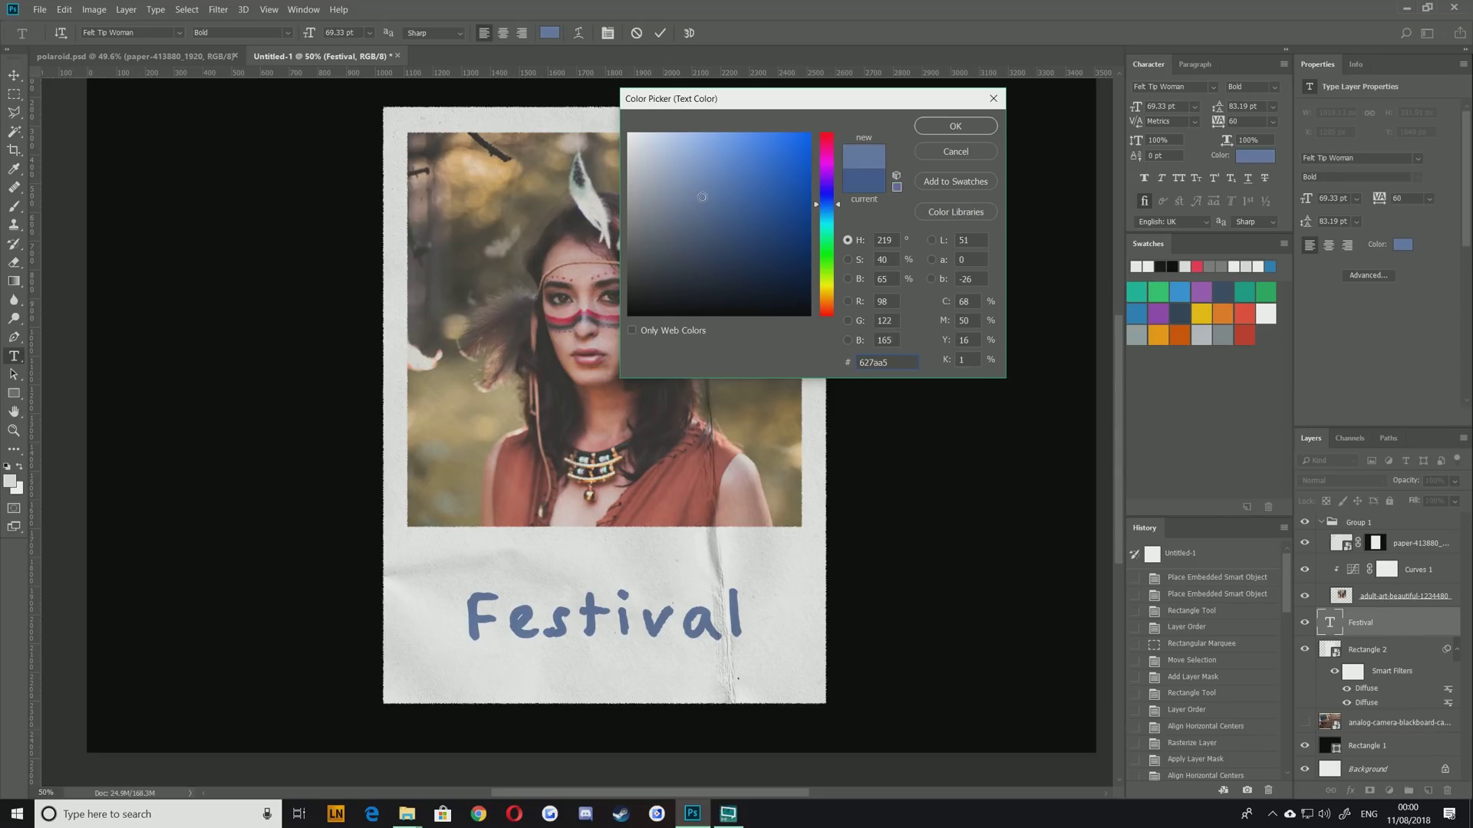
{"action": "left_click", "coordinate": [955, 125]}
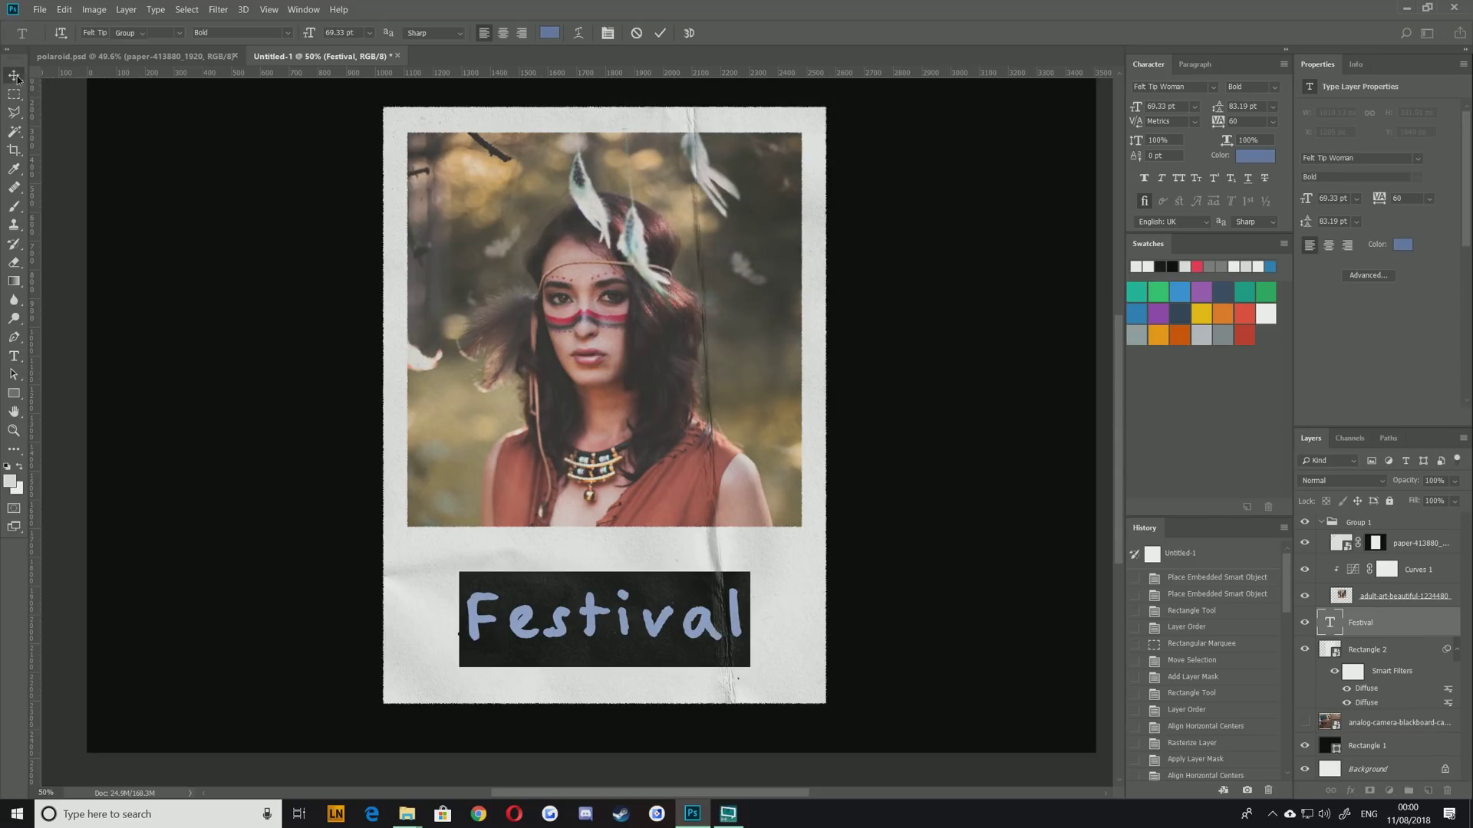
{"action": "key", "text": "ctrl+Return"}
Rasterize the Festival text layer and apply Diffuse to it twice
{"action": "key", "text": "v"}
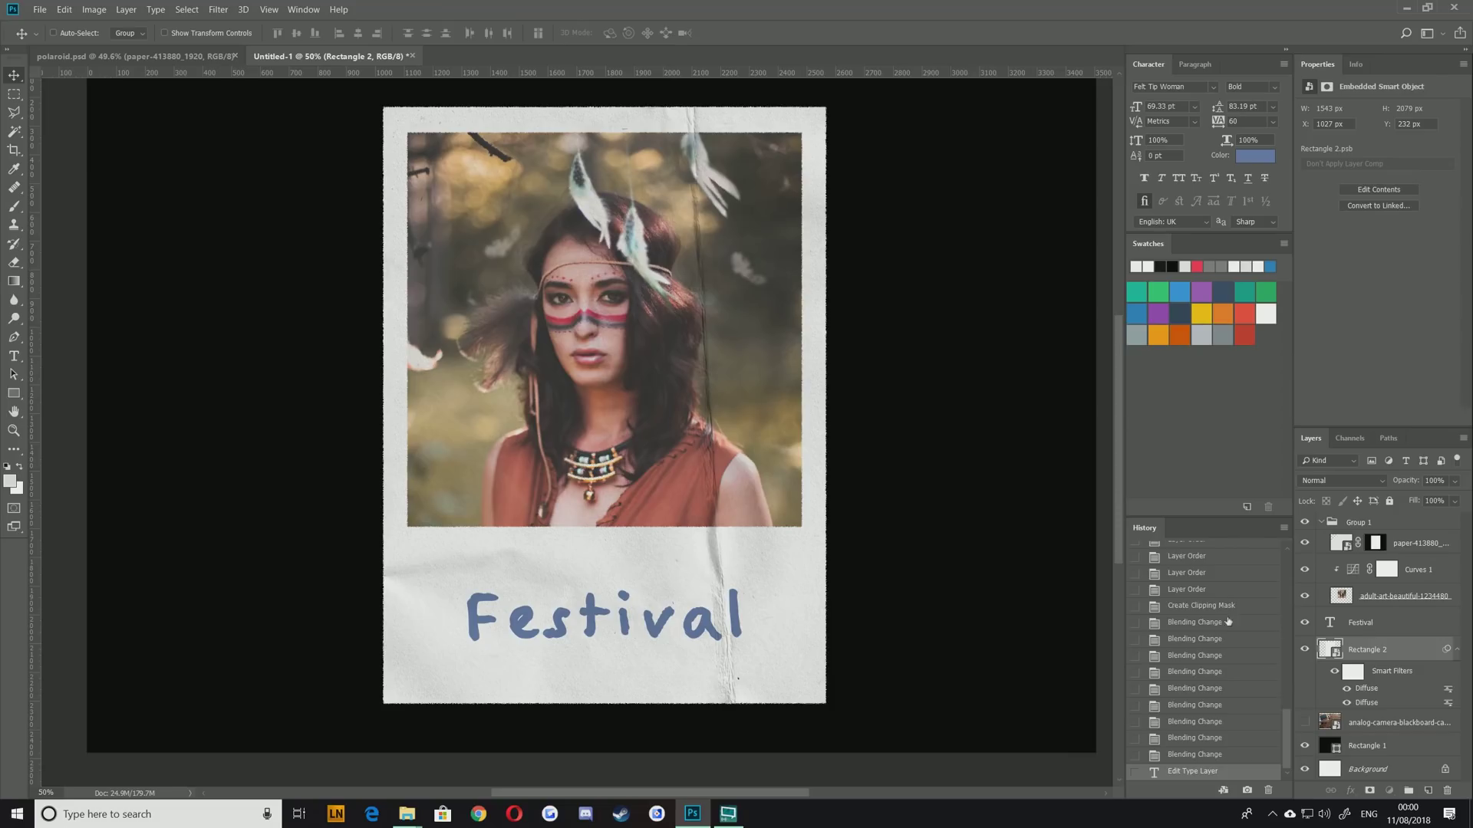
{"action": "left_click", "coordinate": [218, 9]}
{"action": "left_click", "coordinate": [231, 24]}
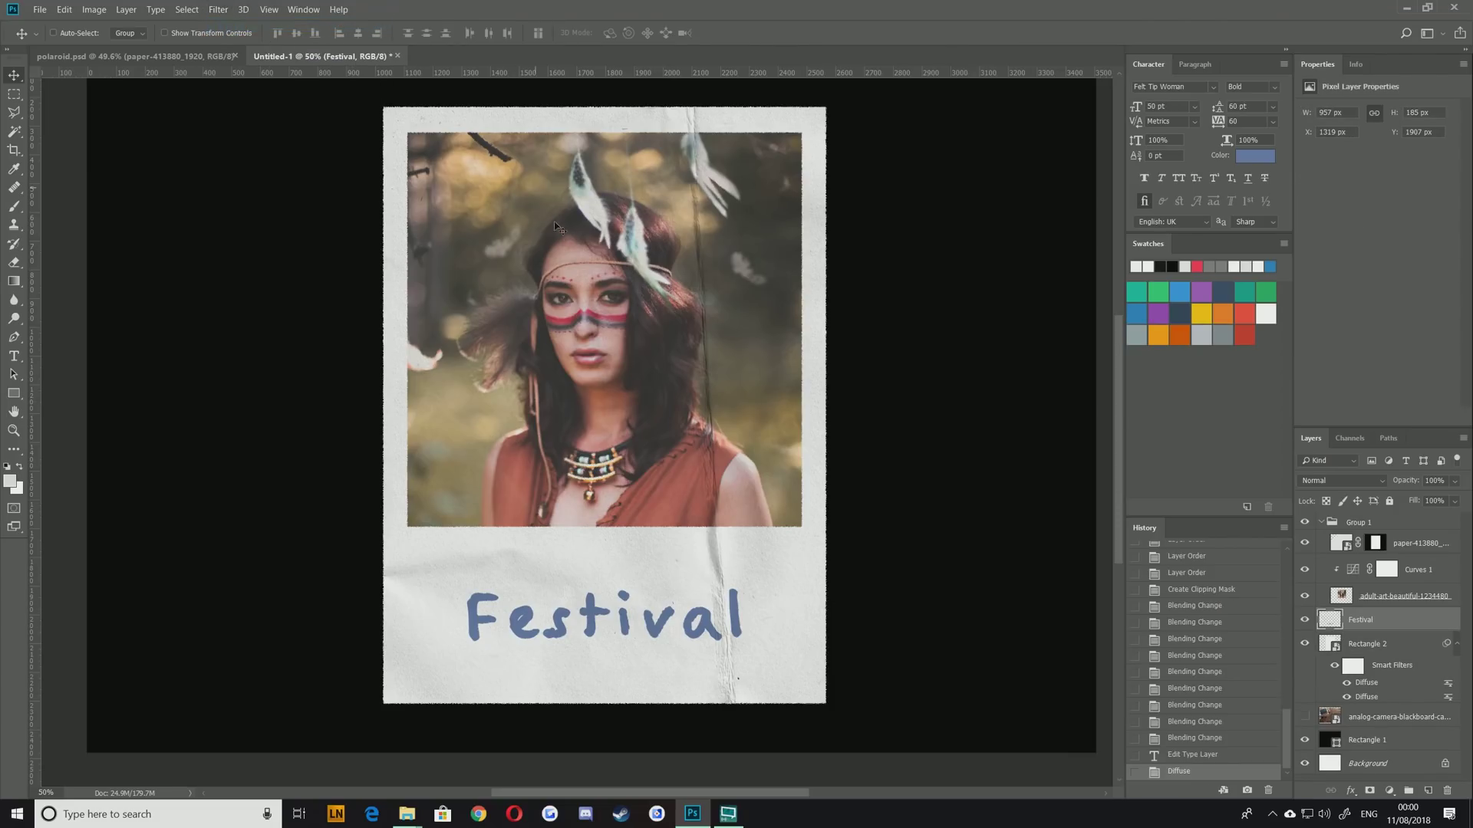
{"action": "scroll", "coordinate": [483, 622], "scroll_direction": "up", "scroll_amount": 4}
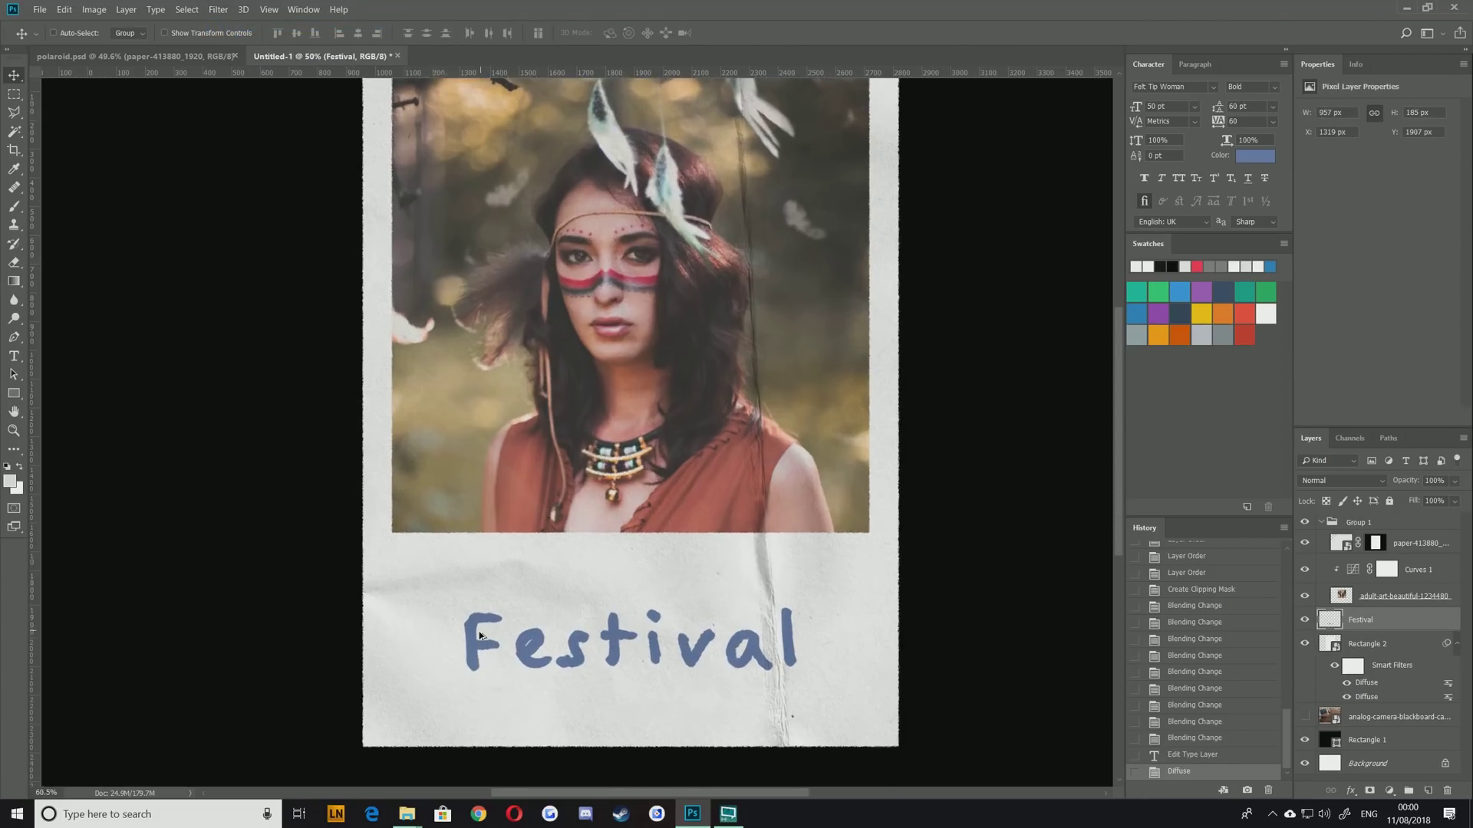
{"action": "scroll", "coordinate": [564, 688], "scroll_direction": "up", "scroll_amount": 2}
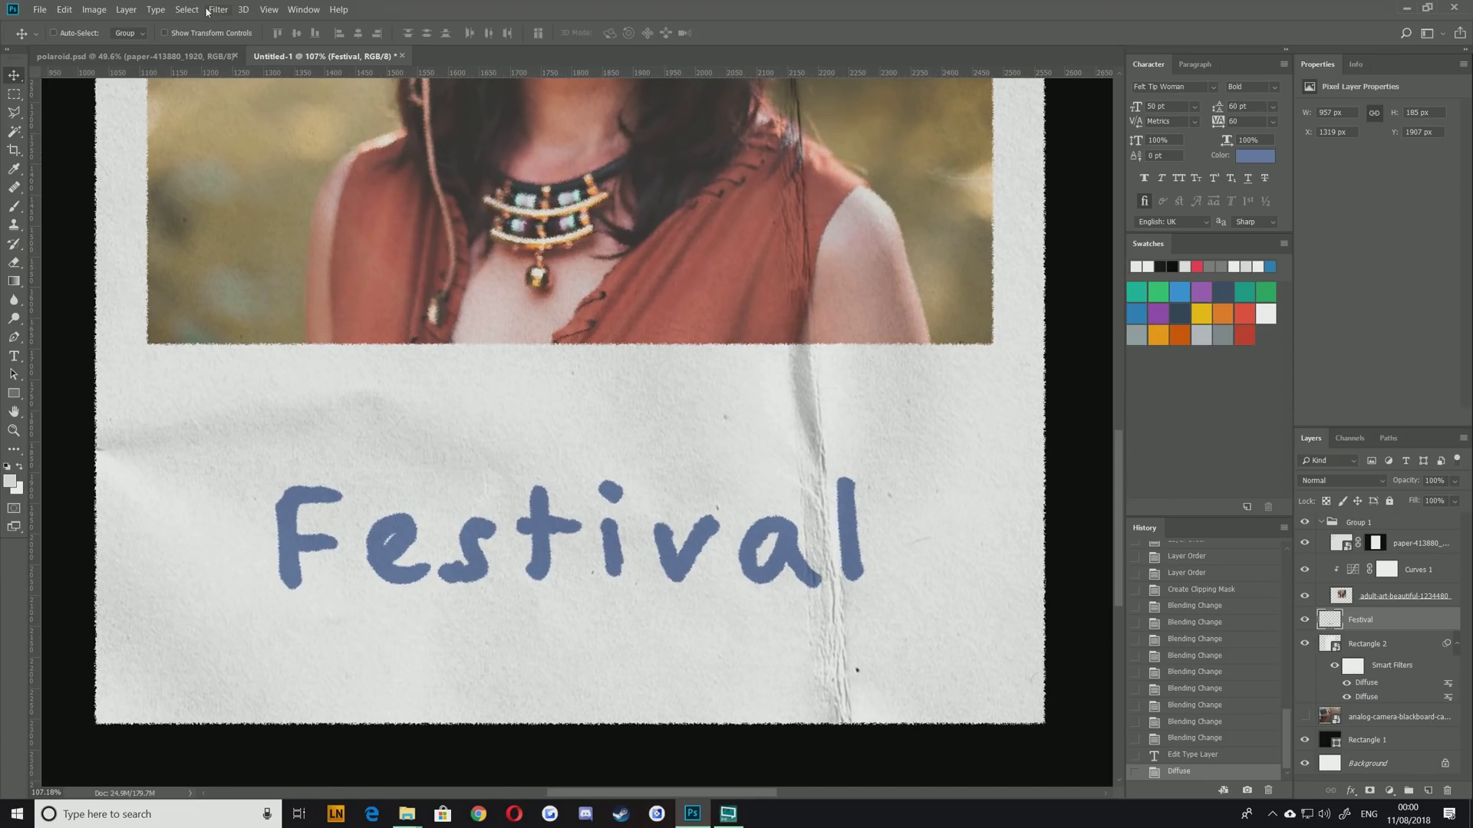
{"action": "left_click", "coordinate": [218, 9]}
{"action": "left_click", "coordinate": [219, 24]}
{"action": "scroll", "coordinate": [490, 526], "scroll_direction": "down", "scroll_amount": 6}
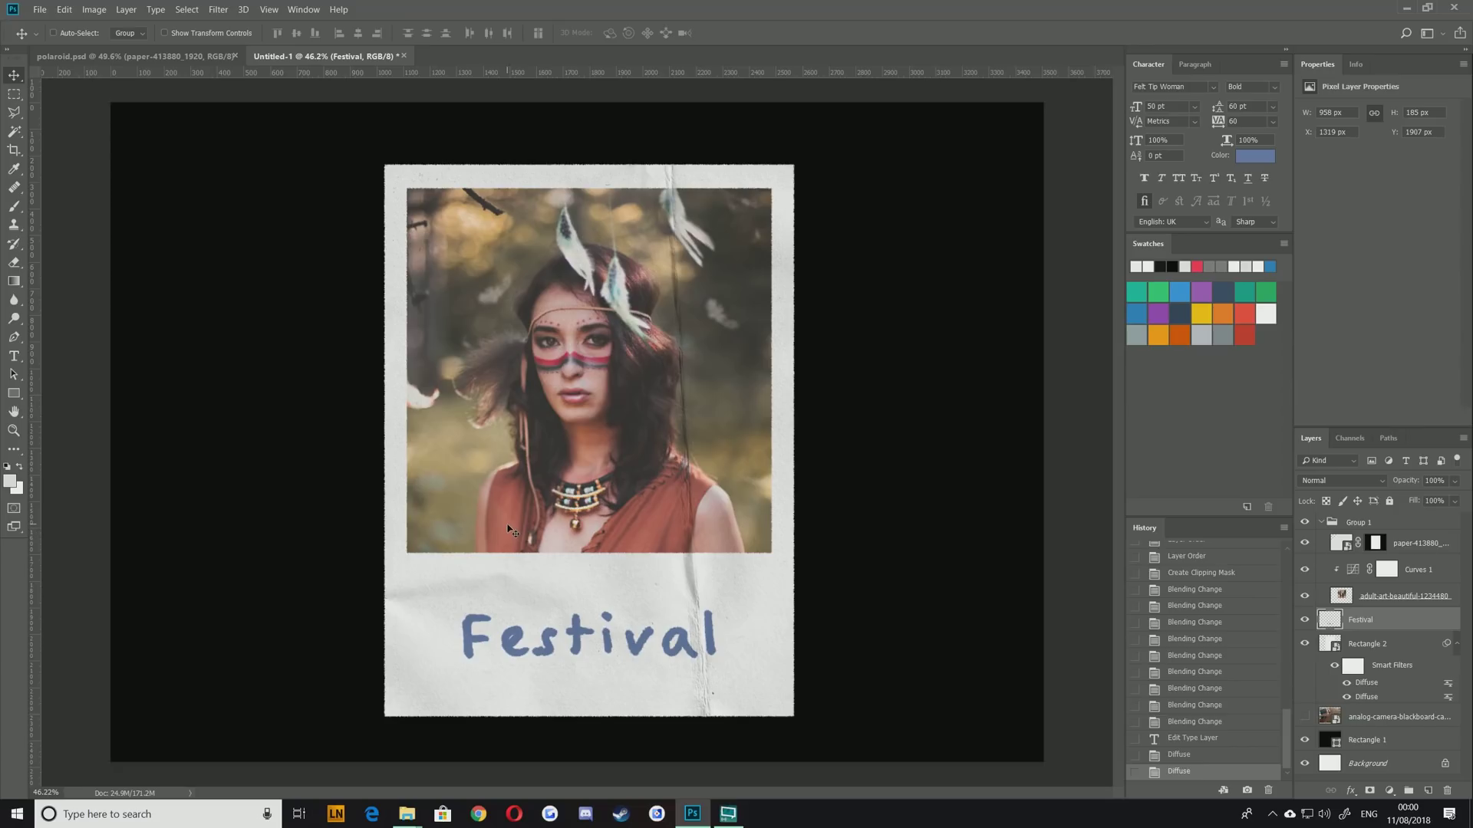
{"action": "scroll", "coordinate": [434, 623], "scroll_direction": "up", "scroll_amount": 3}
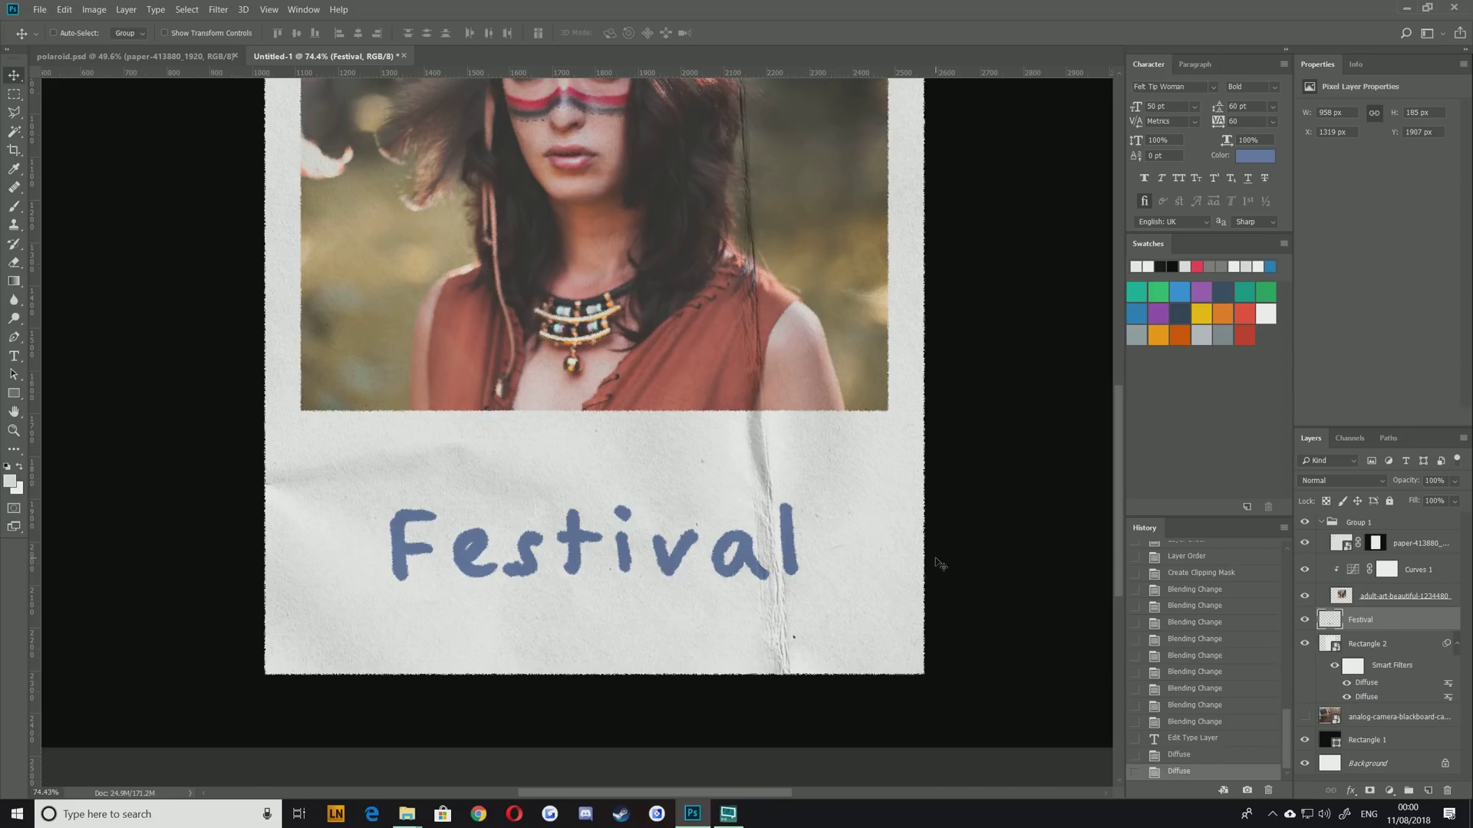
Add a layer mask to Festival and set a 500 px, 0% hardness brush with mid-grey foreground
{"action": "left_click", "coordinate": [1369, 791]}
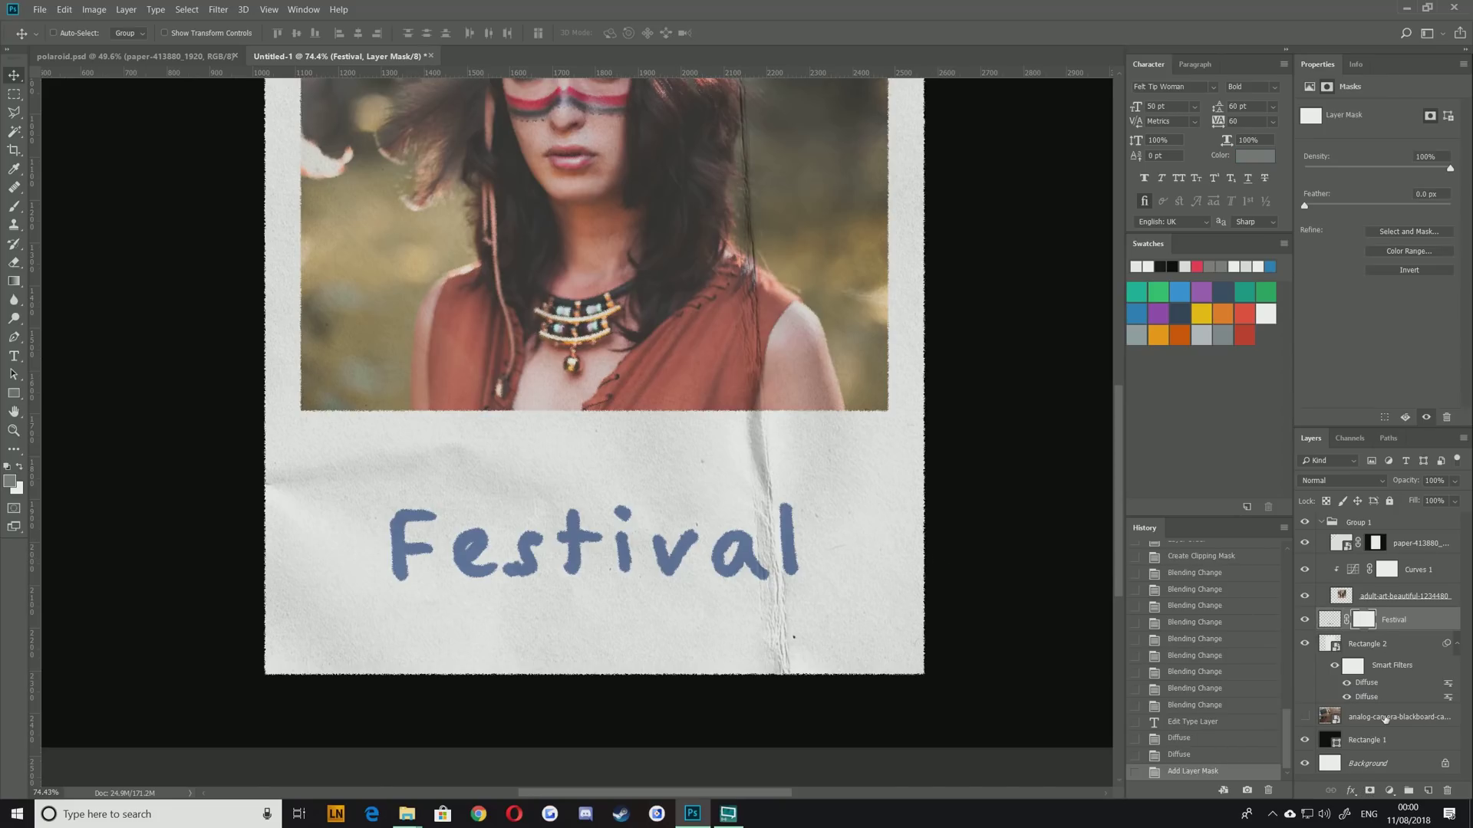
{"action": "key", "text": "b"}
{"action": "key", "text": "bracketright"}
{"action": "key", "text": "bracketright"}
{"action": "key", "text": "bracketright"}
{"action": "key", "text": "bracketright"}
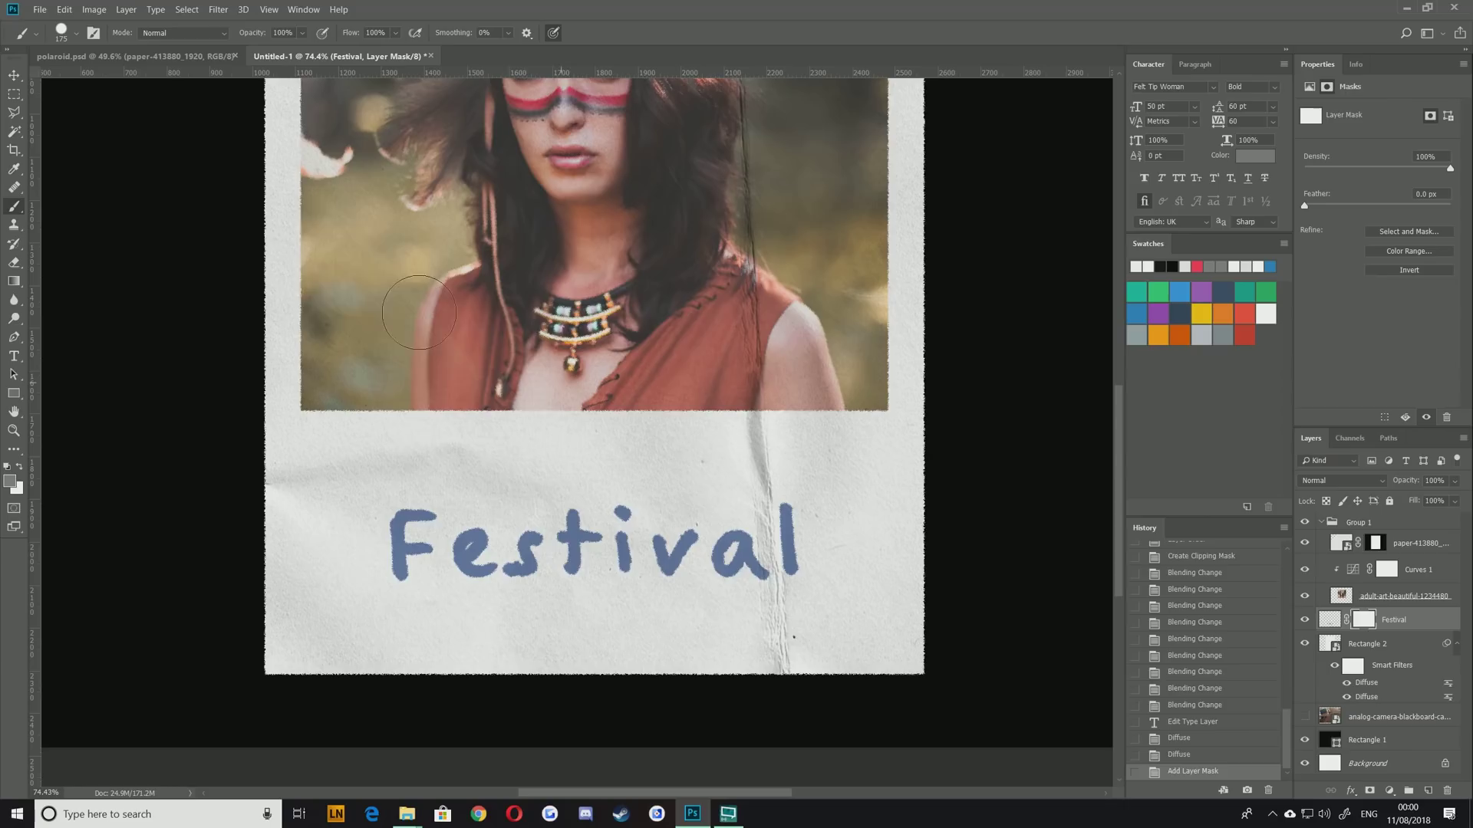
{"action": "key", "text": "bracketright"}
{"action": "left_click", "coordinate": [74, 34]}
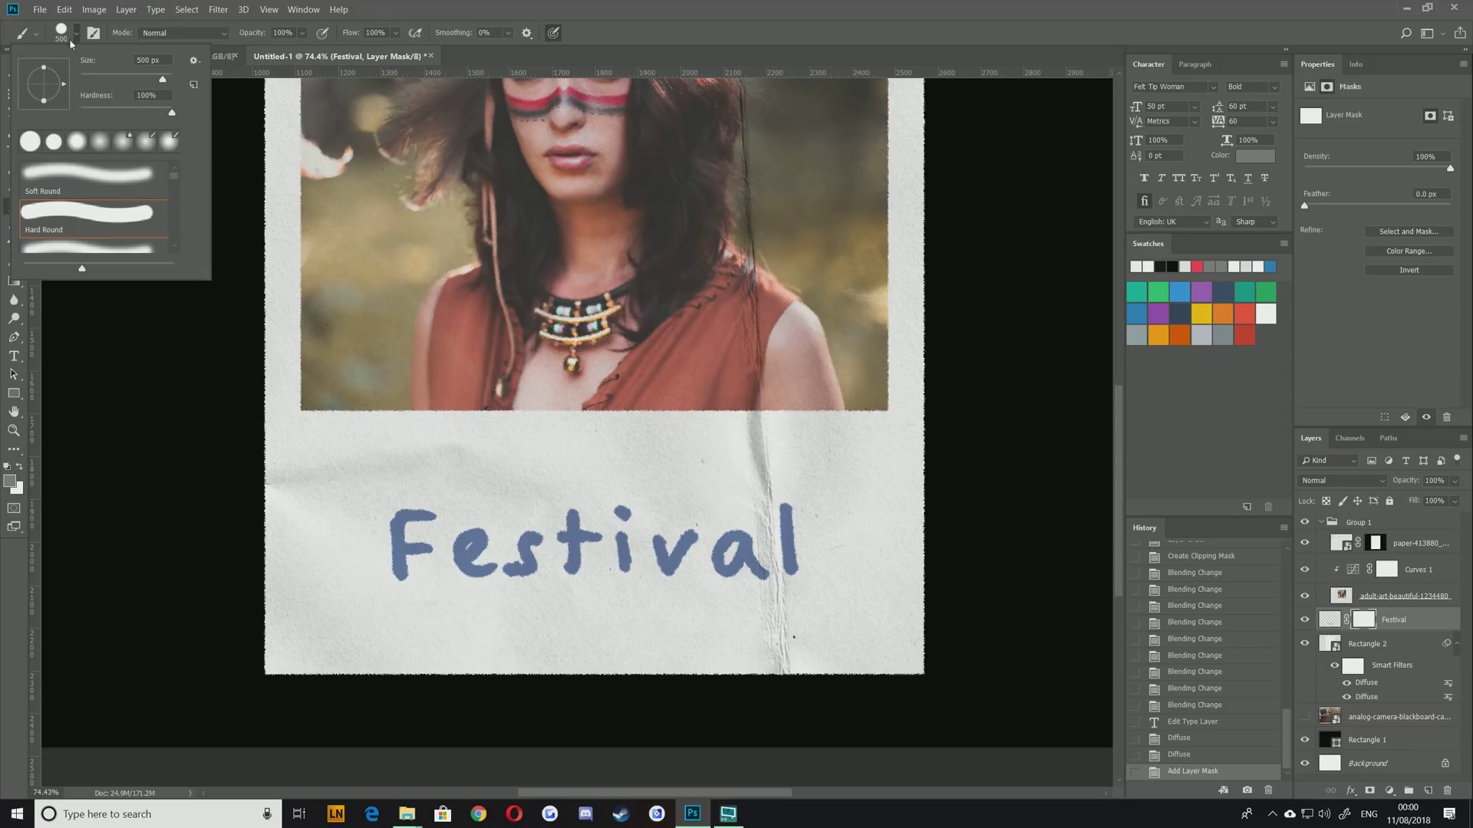
{"action": "left_click_drag", "start_coordinate": [162, 115], "coordinate": [79, 108]}
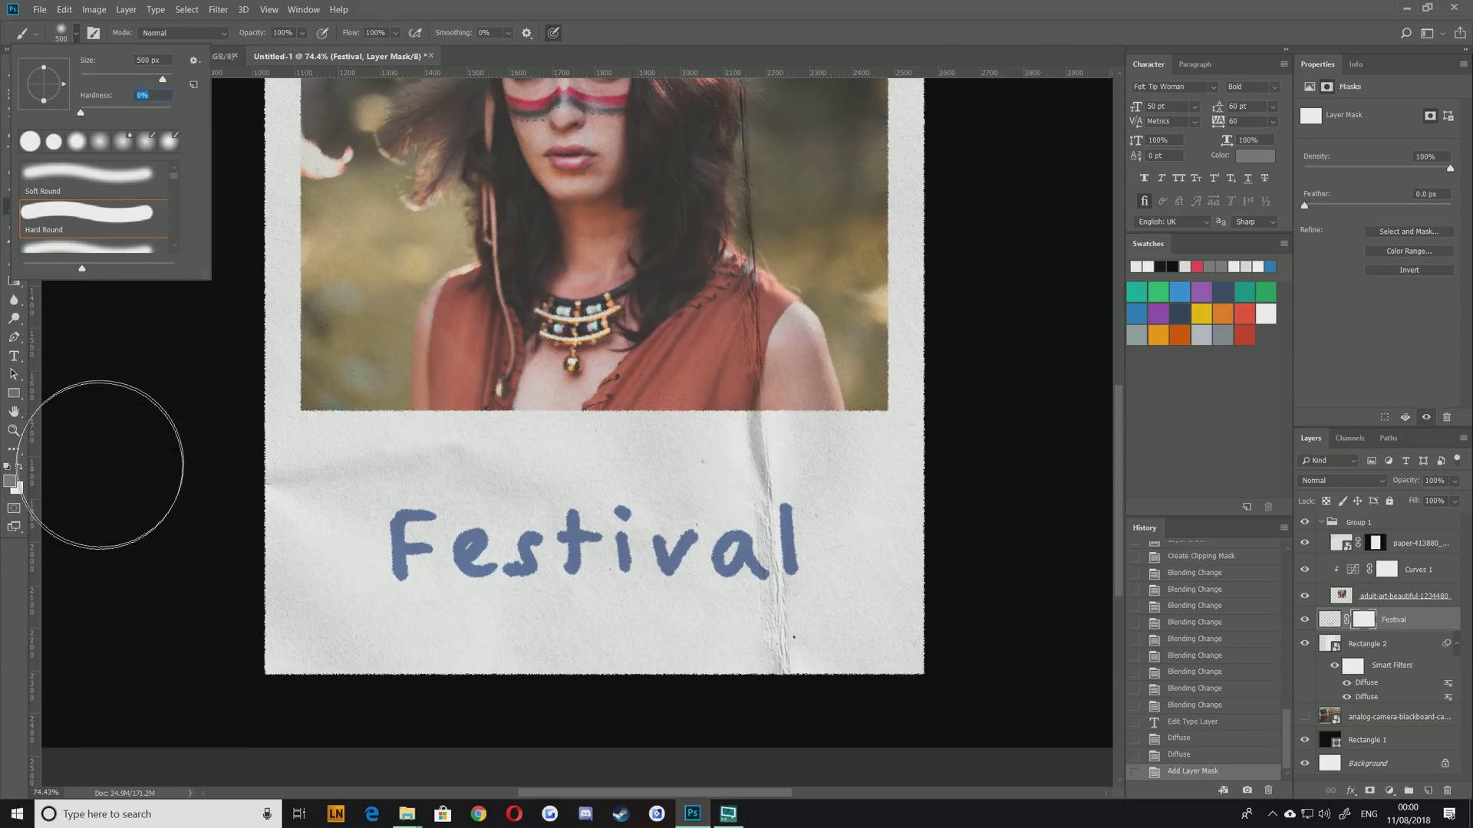
{"action": "left_click", "coordinate": [10, 481]}
{"action": "left_click_drag", "start_coordinate": [650, 234], "coordinate": [621, 239]}
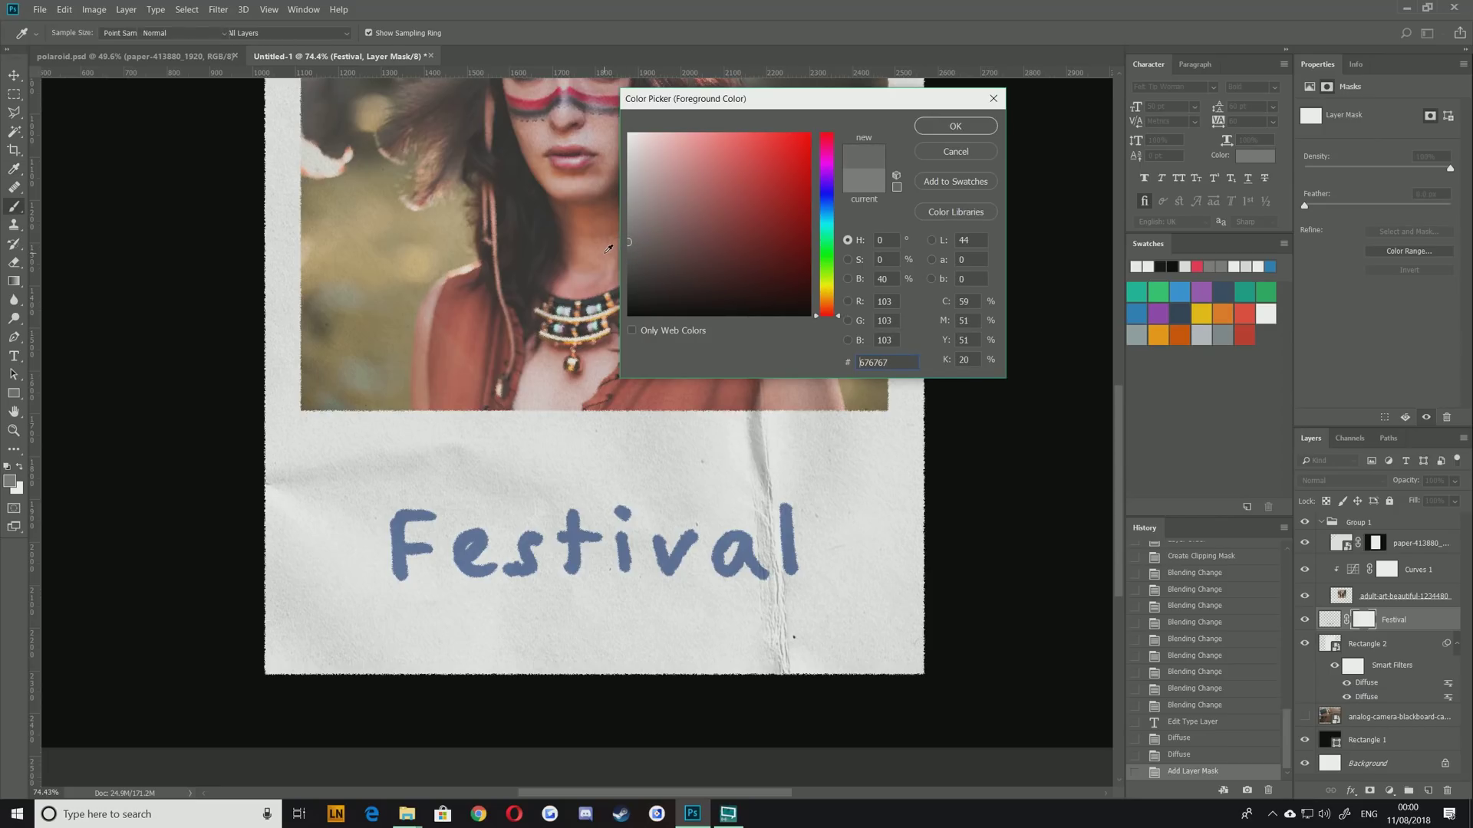
{"action": "key", "text": "Return"}
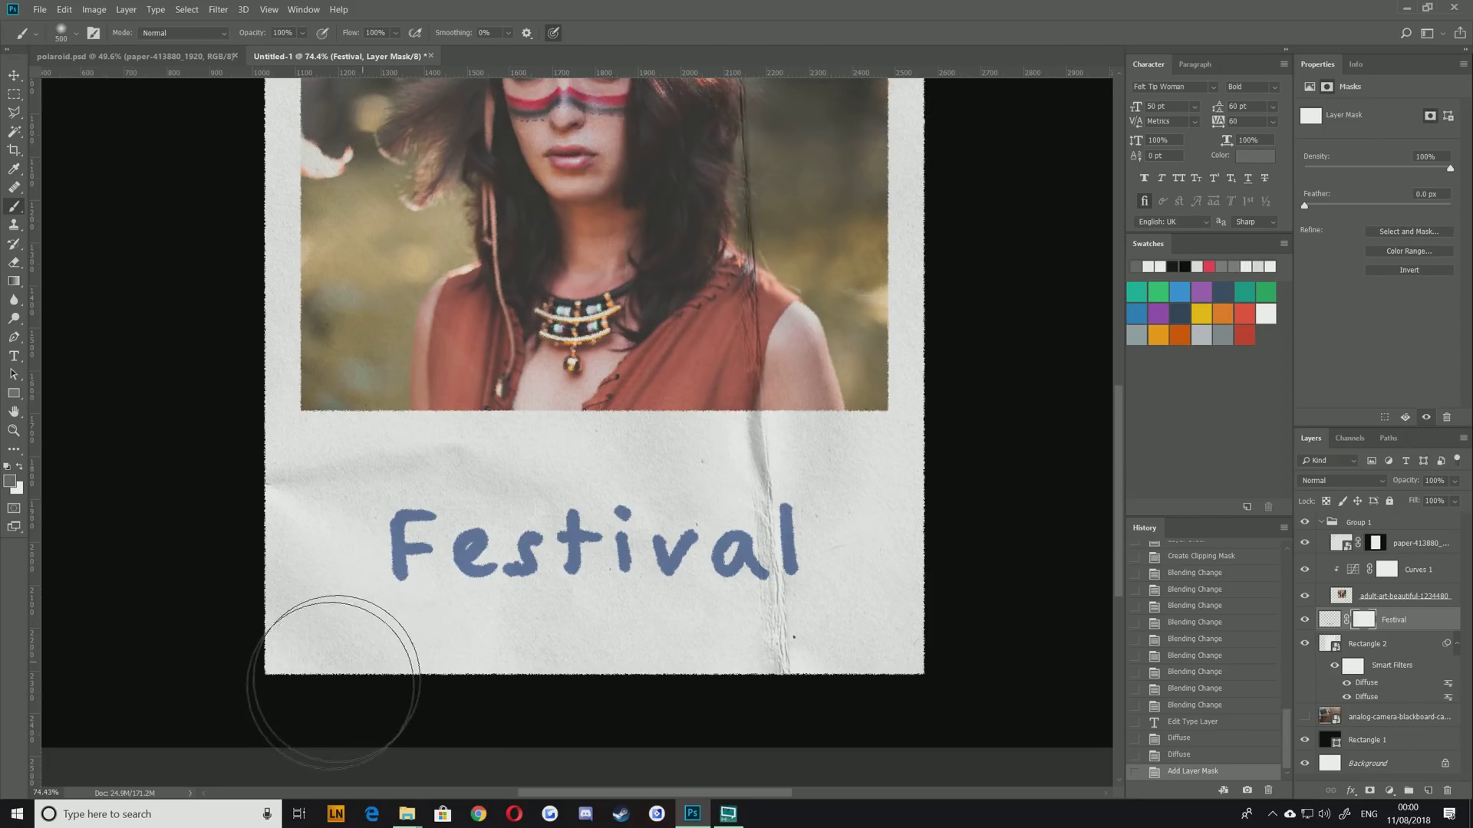
Dab grey onto the mask over several spots to partly fade the Festival lettering
{"action": "left_click_drag", "start_coordinate": [533, 536], "coordinate": [512, 540]}
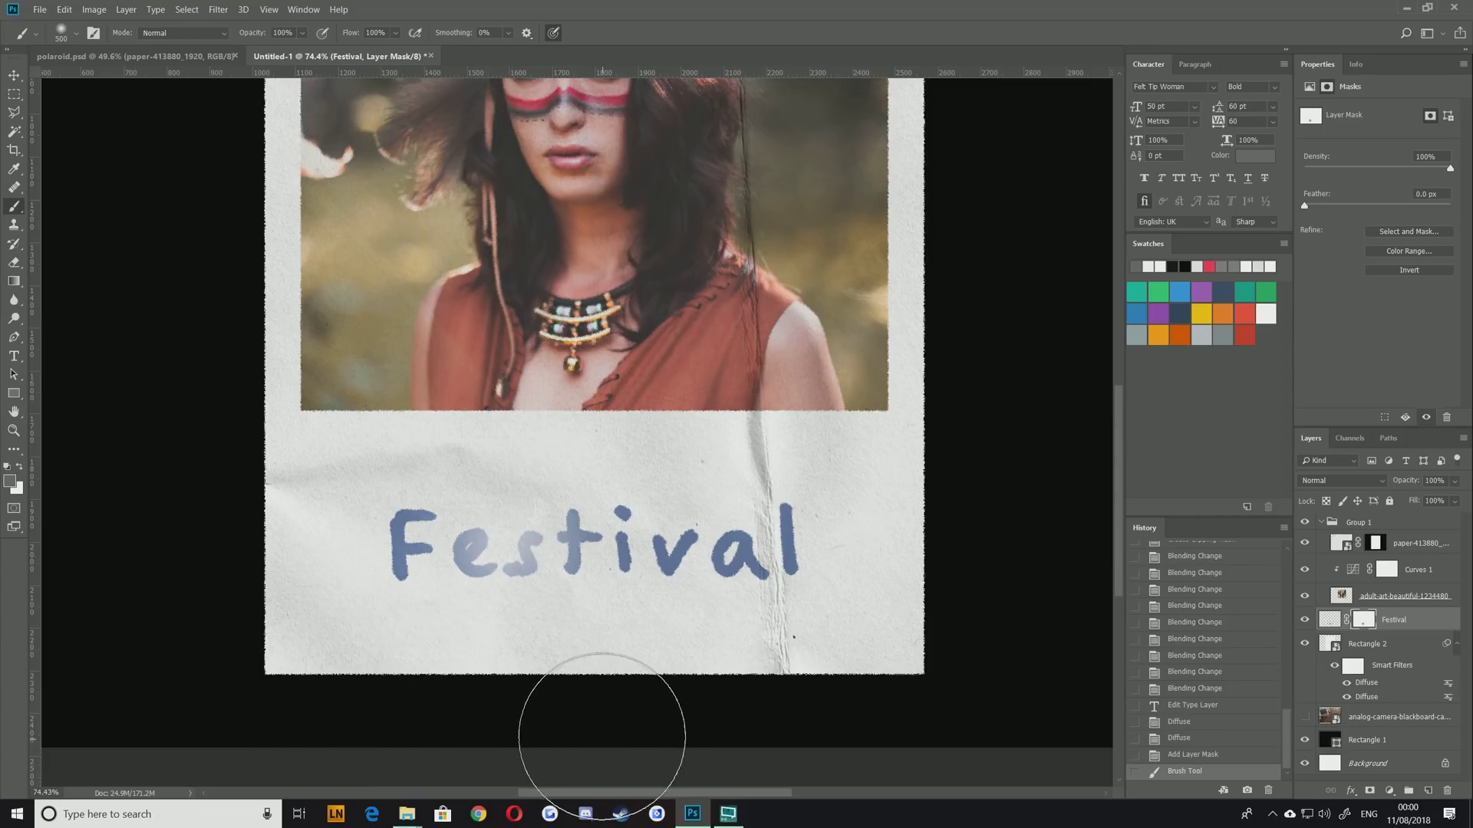
{"action": "key", "text": "ctrl+z"}
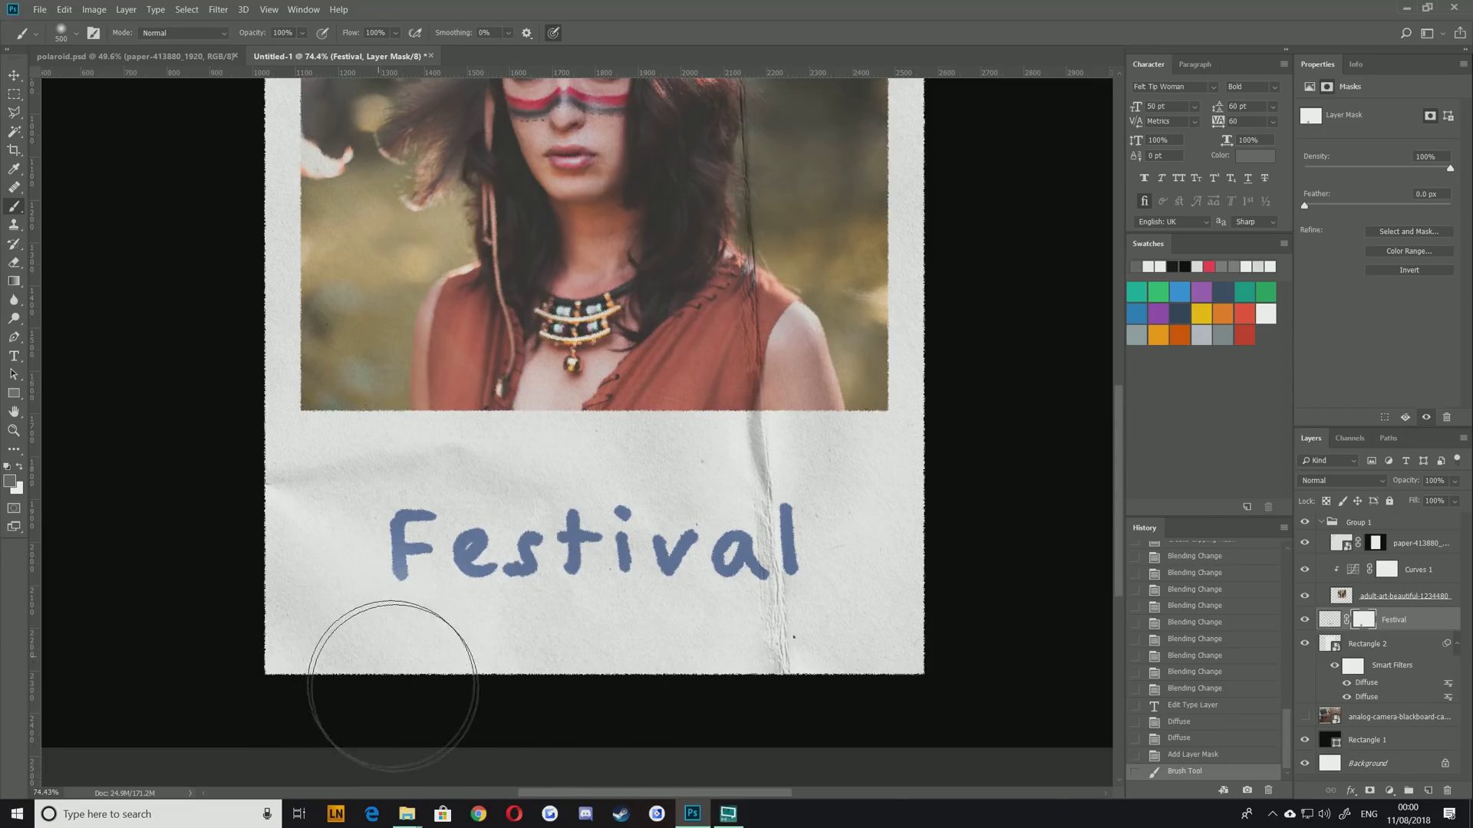
{"action": "left_click", "coordinate": [615, 526]}
{"action": "left_click", "coordinate": [624, 427]}
{"action": "left_click", "coordinate": [767, 475]}
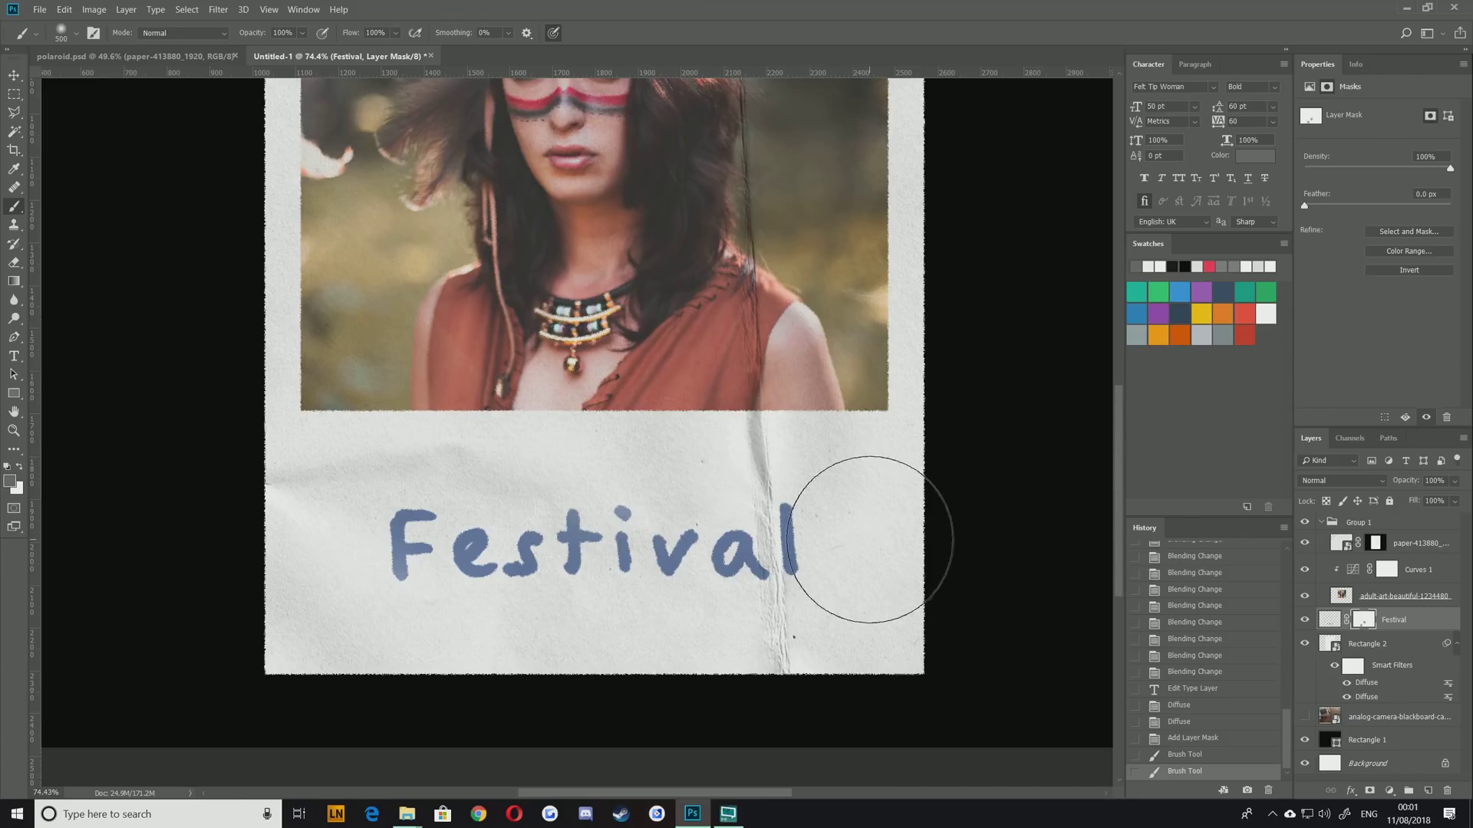
{"action": "left_click", "coordinate": [852, 608]}
{"action": "left_click", "coordinate": [526, 629]}
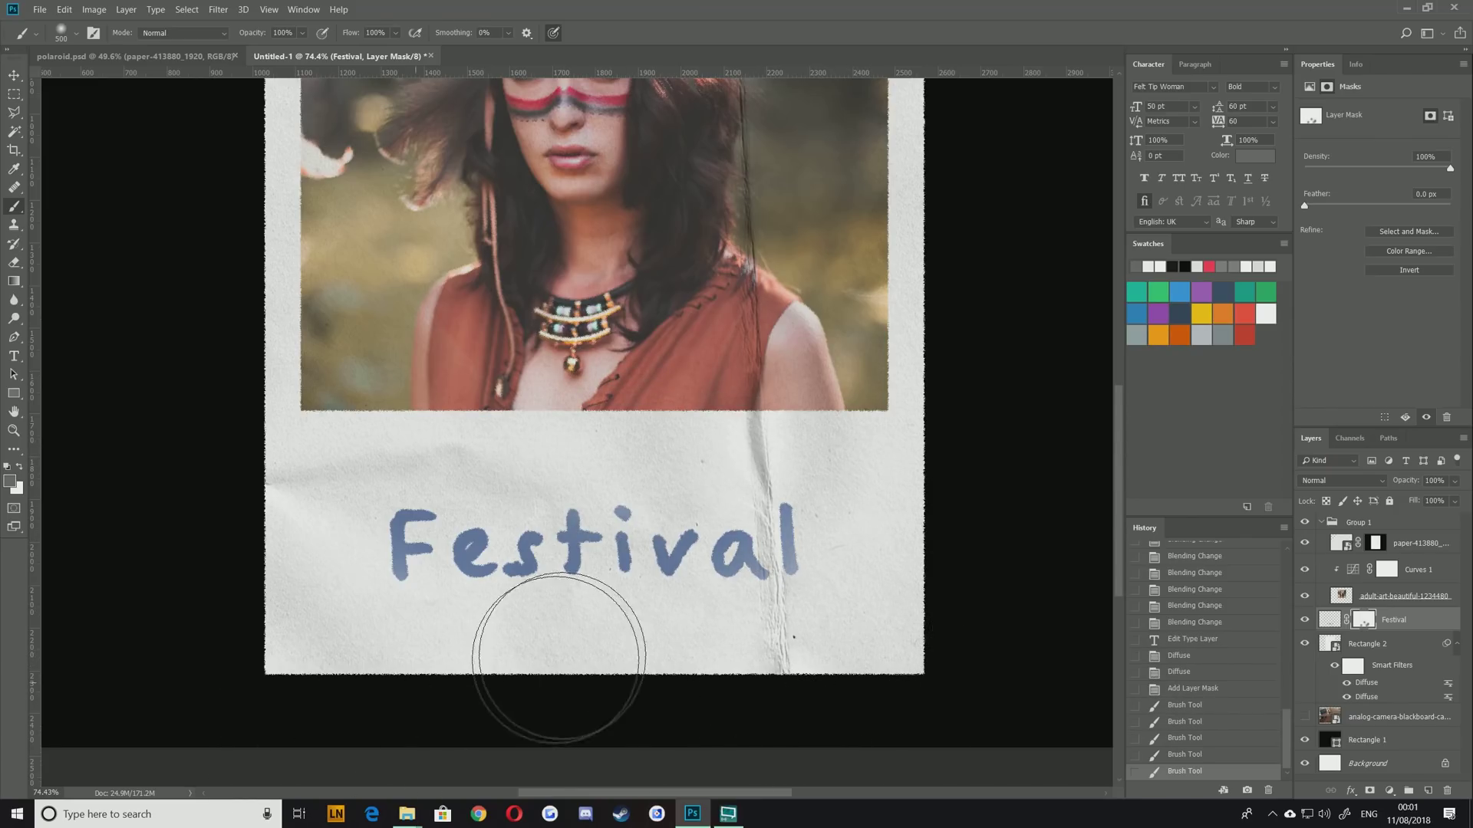
{"action": "left_click", "coordinate": [706, 460]}
{"action": "scroll", "coordinate": [355, 323], "scroll_direction": "down", "scroll_amount": 2}
{"action": "scroll", "coordinate": [323, 353], "scroll_direction": "down", "scroll_amount": 2}
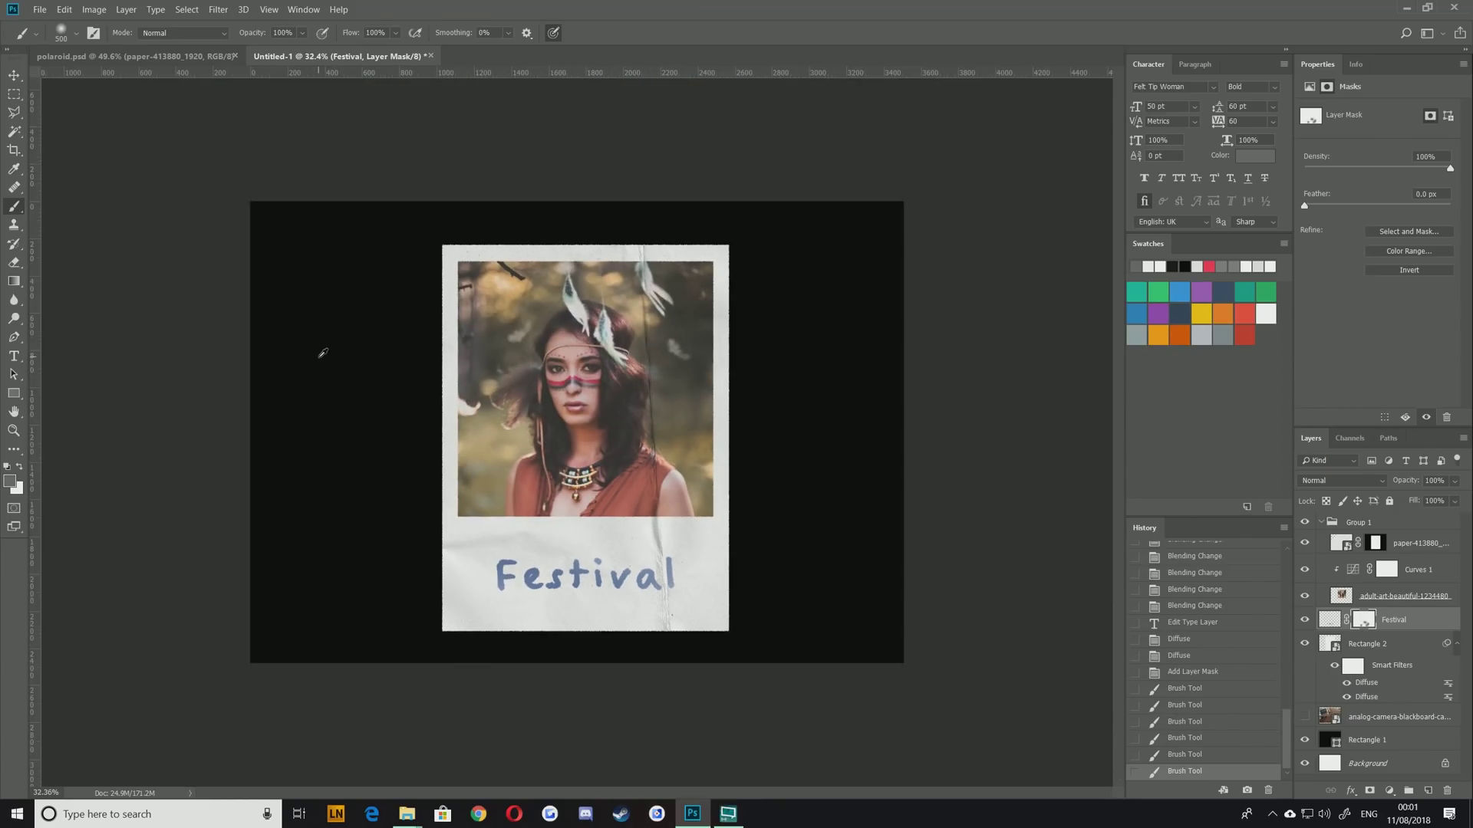
Scale the Festival text to about 78% and rotate it about 1.2° with Free Transform
{"action": "left_click", "coordinate": [14, 75]}
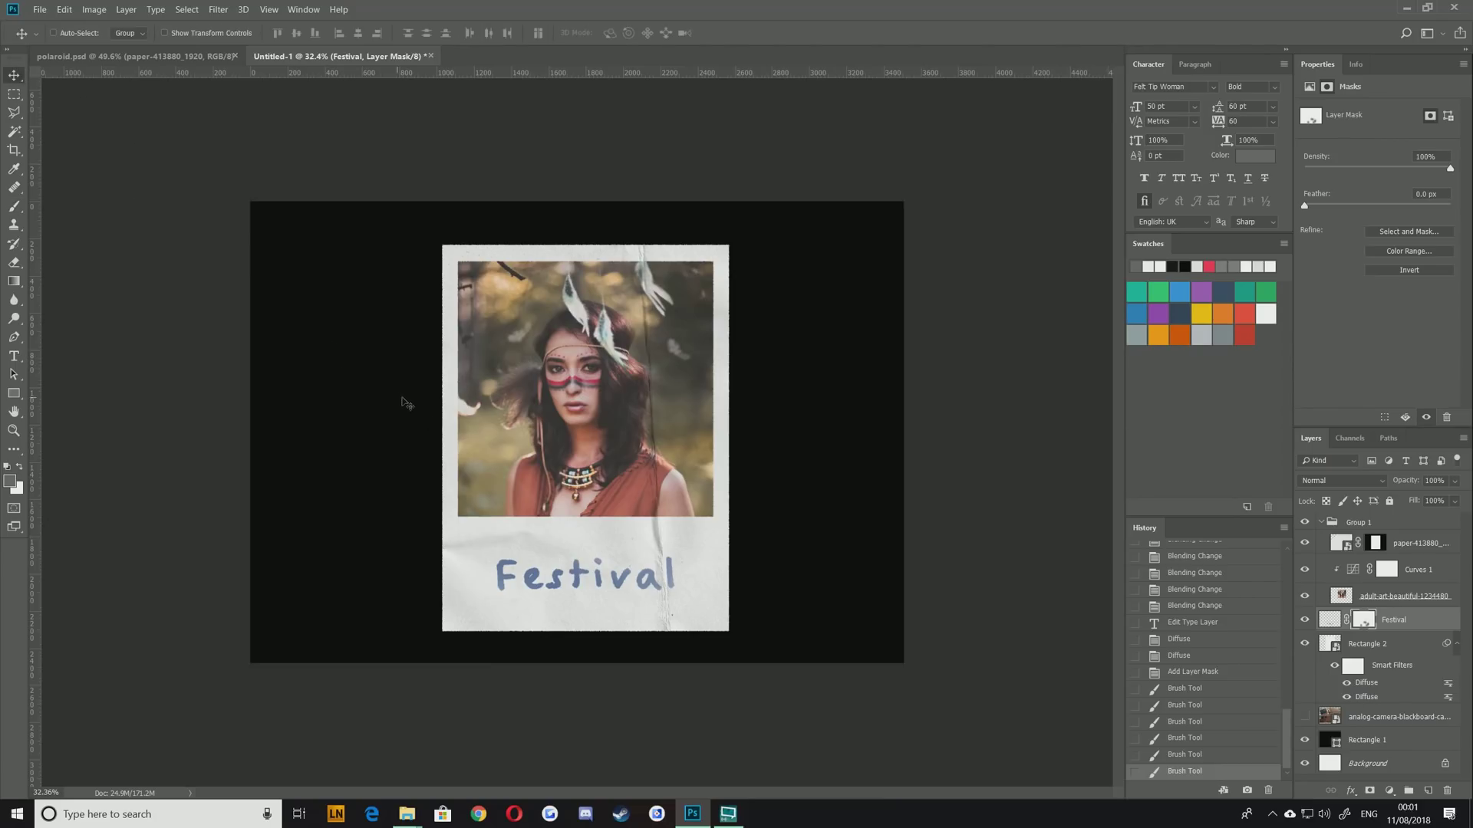
{"action": "key", "text": "ctrl+t"}
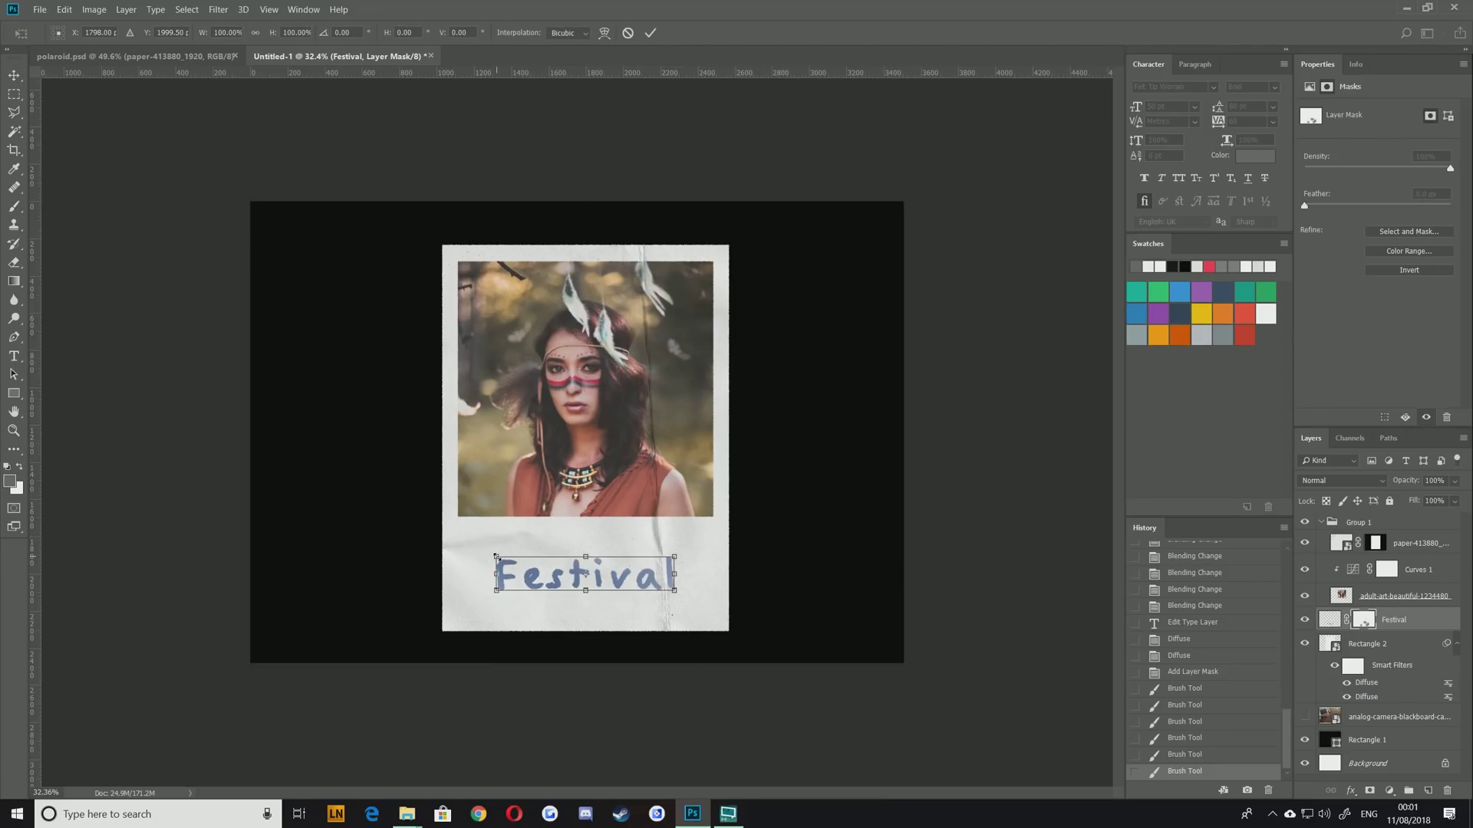
{"action": "mouse_move", "coordinate": [498, 560]}
{"action": "left_mouse_down"}
{"action": "mouse_move", "coordinate": [515, 572]}
{"action": "mouse_move", "coordinate": [494, 559]}
{"action": "mouse_move", "coordinate": [501, 547]}
{"action": "left_mouse_up"}
{"action": "key", "text": "Return"}
{"action": "key", "text": "ctrl+t"}
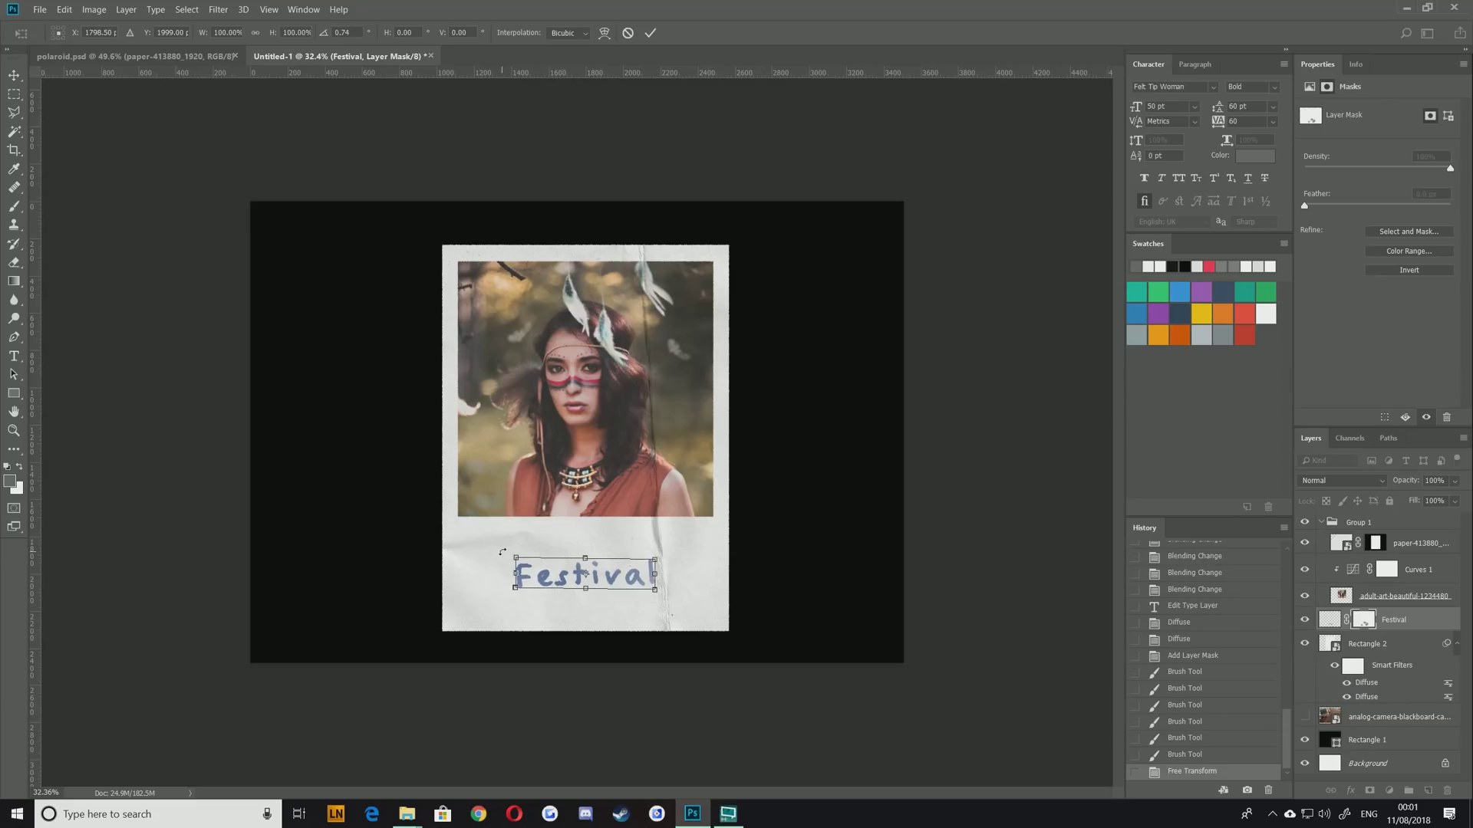
{"action": "key", "text": "Return"}
{"action": "scroll", "coordinate": [558, 602], "scroll_direction": "up", "scroll_amount": 5}
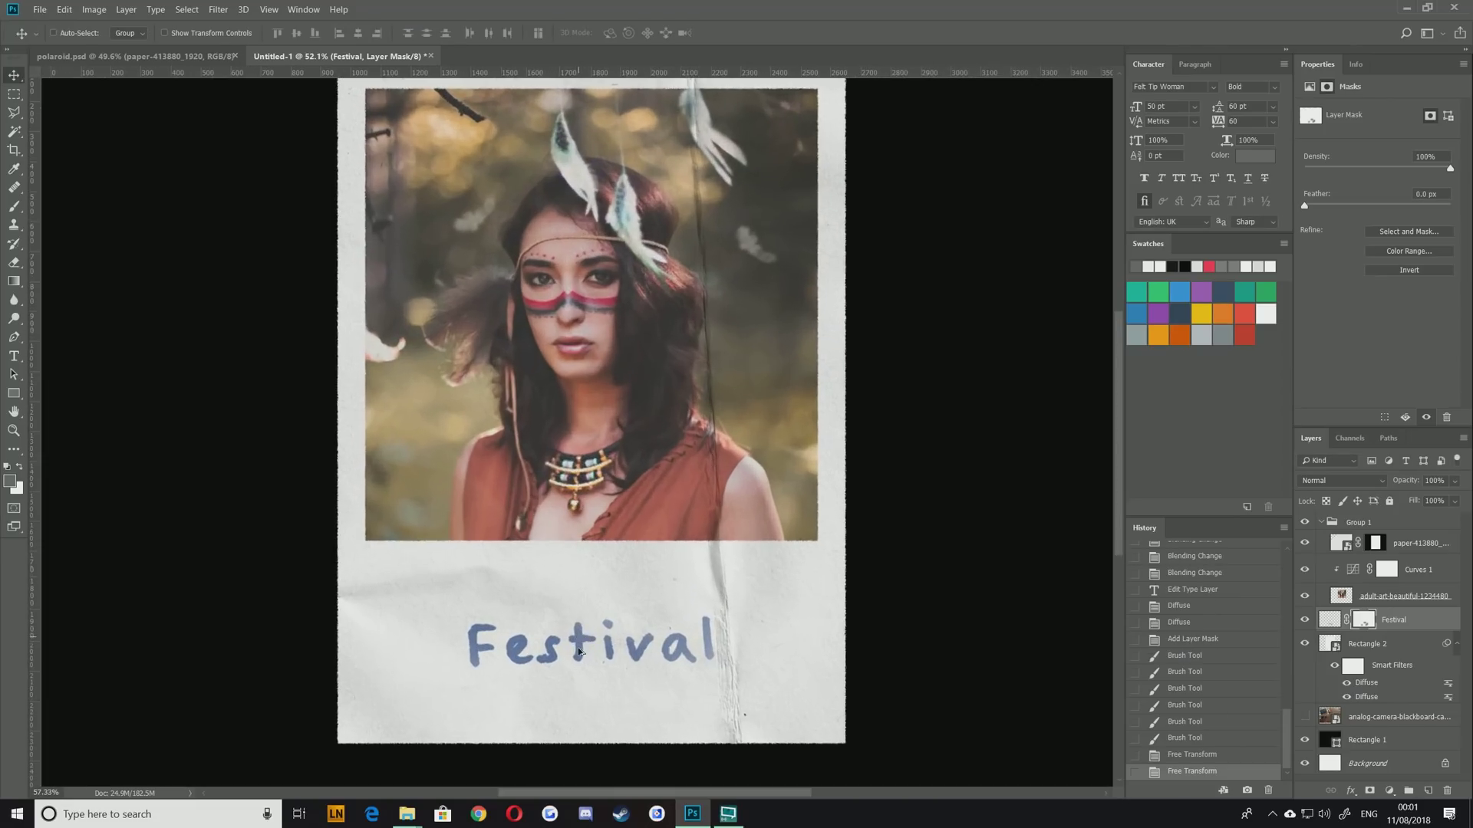
{"action": "scroll", "coordinate": [554, 599], "scroll_direction": "down", "scroll_amount": 2}
{"action": "scroll", "coordinate": [554, 598], "scroll_direction": "up", "scroll_amount": 5}
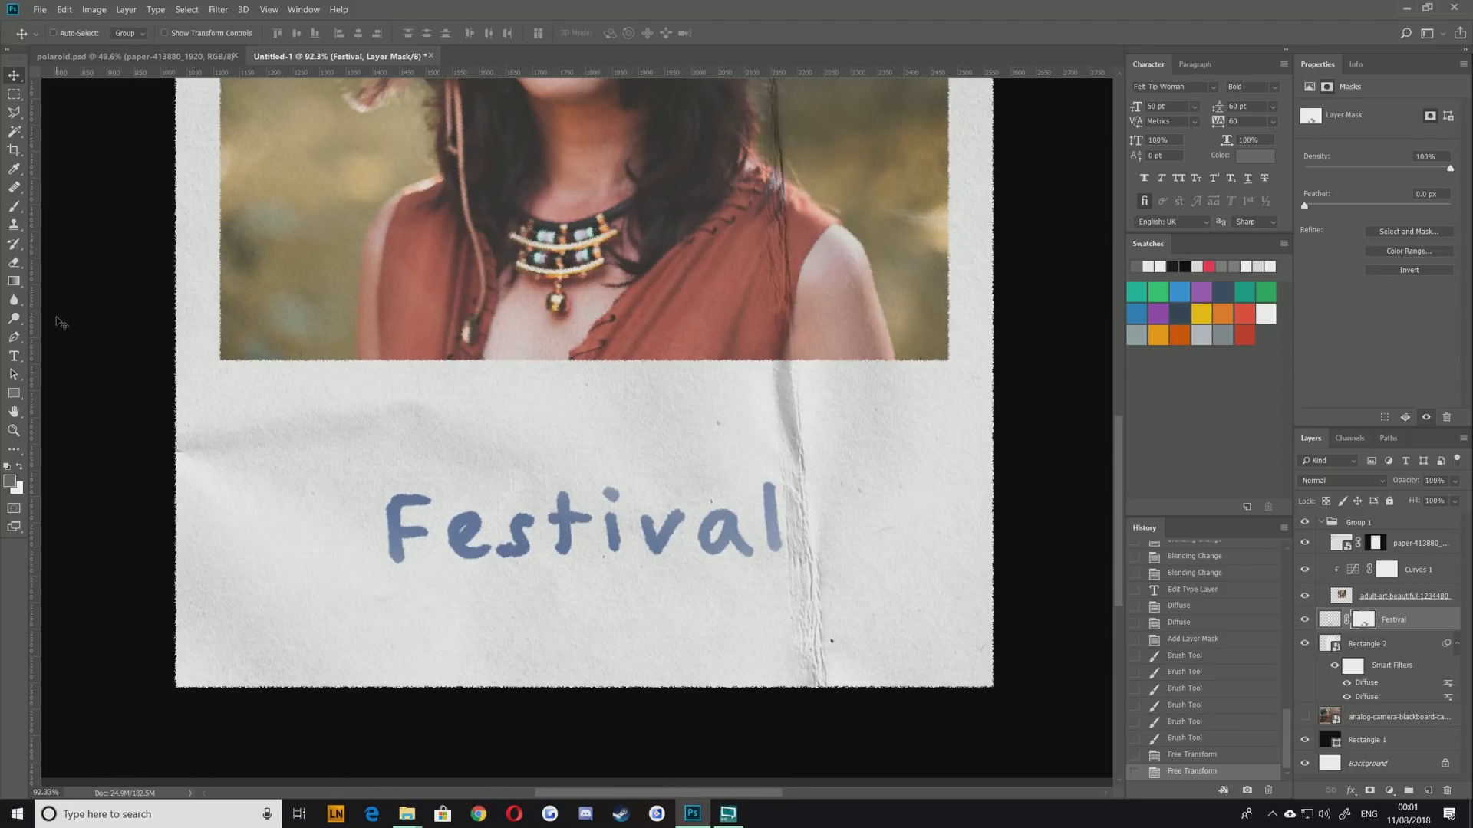
Pick the Smudge Tool at 50% strength on the Festival layer's pixels, undoing the trial strokes
{"action": "left_click", "coordinate": [13, 316]}
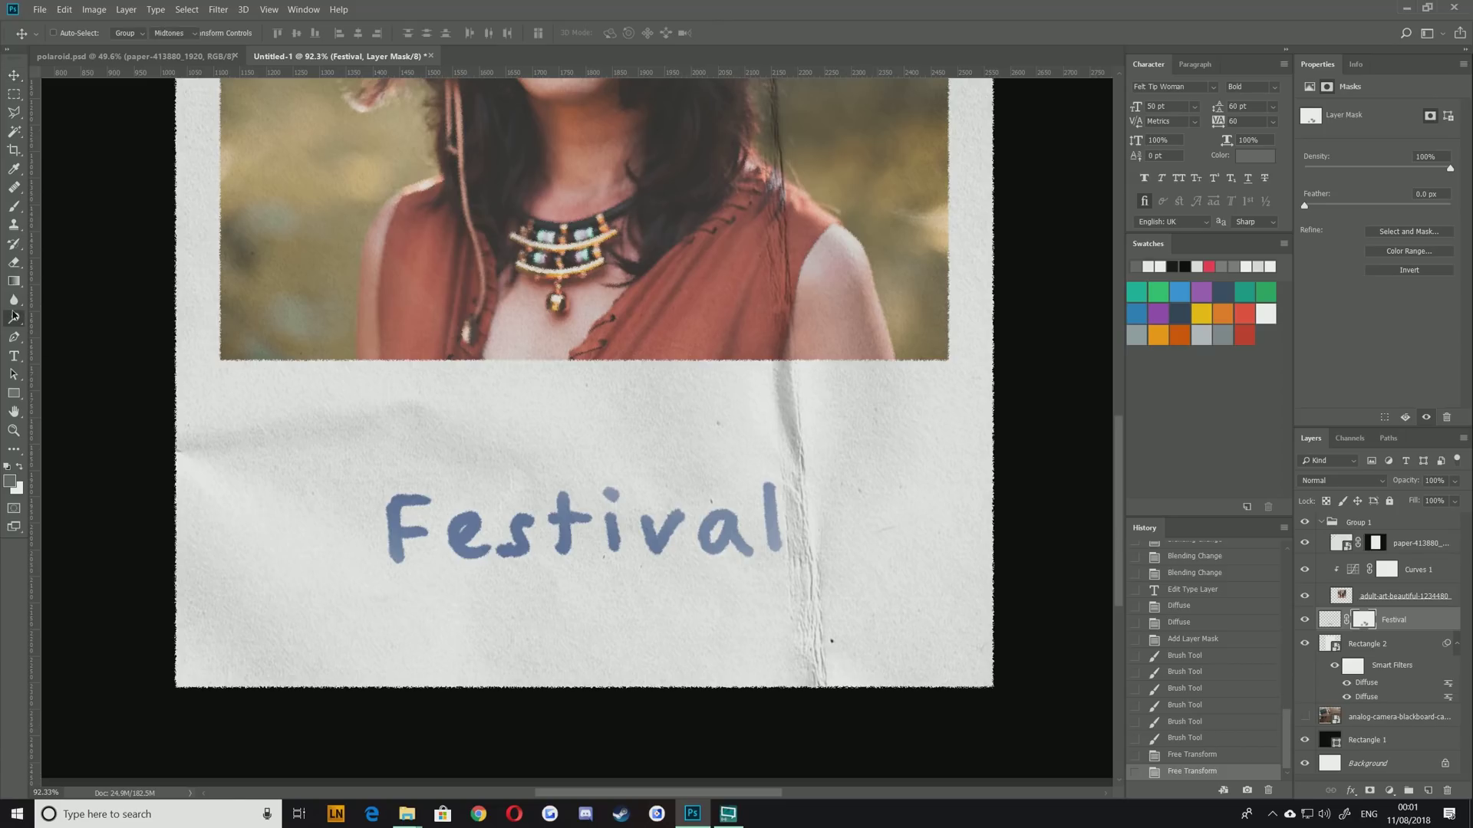
{"action": "left_click", "coordinate": [13, 300]}
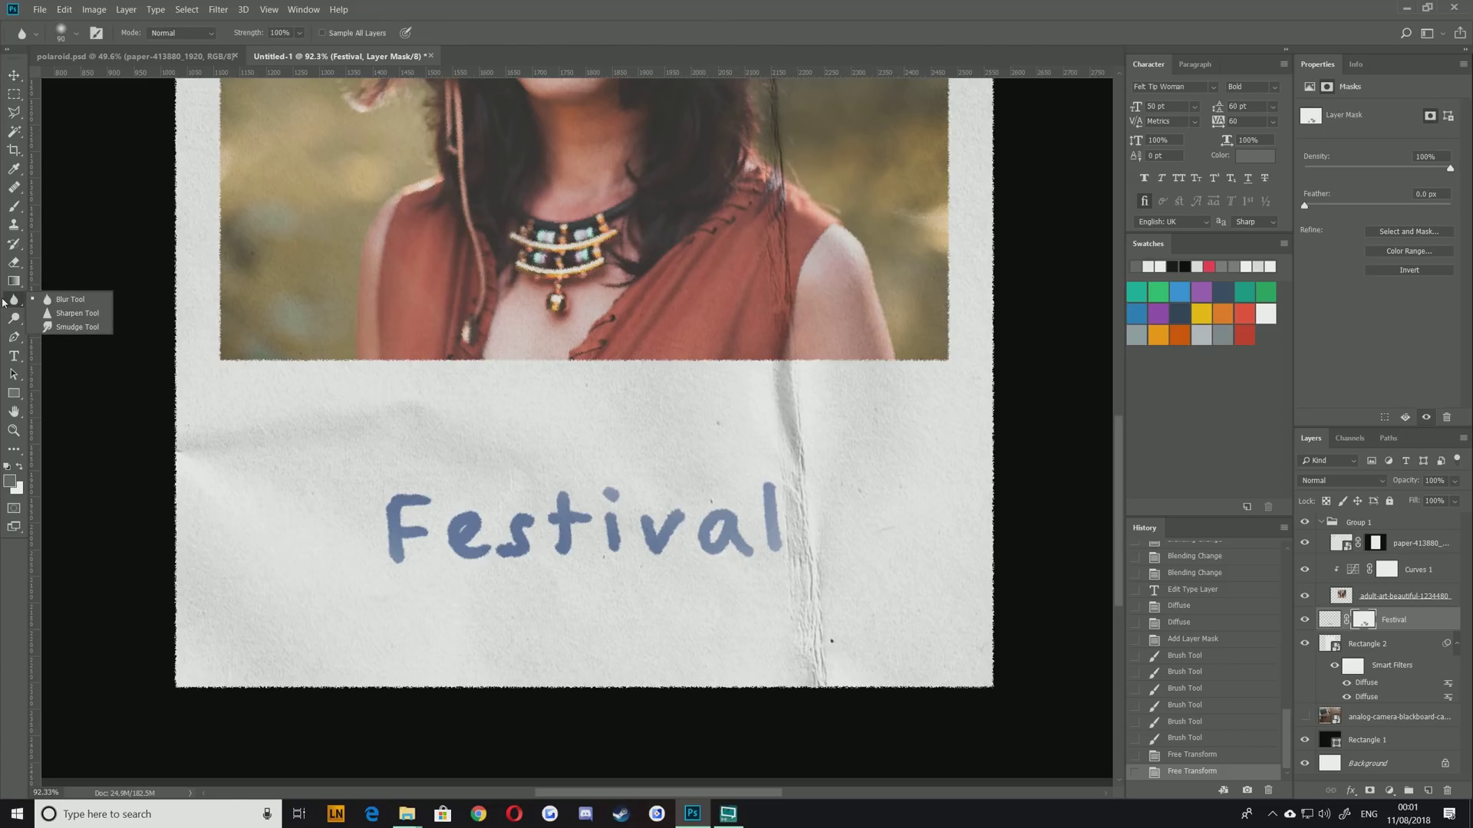
{"action": "left_click", "coordinate": [77, 327]}
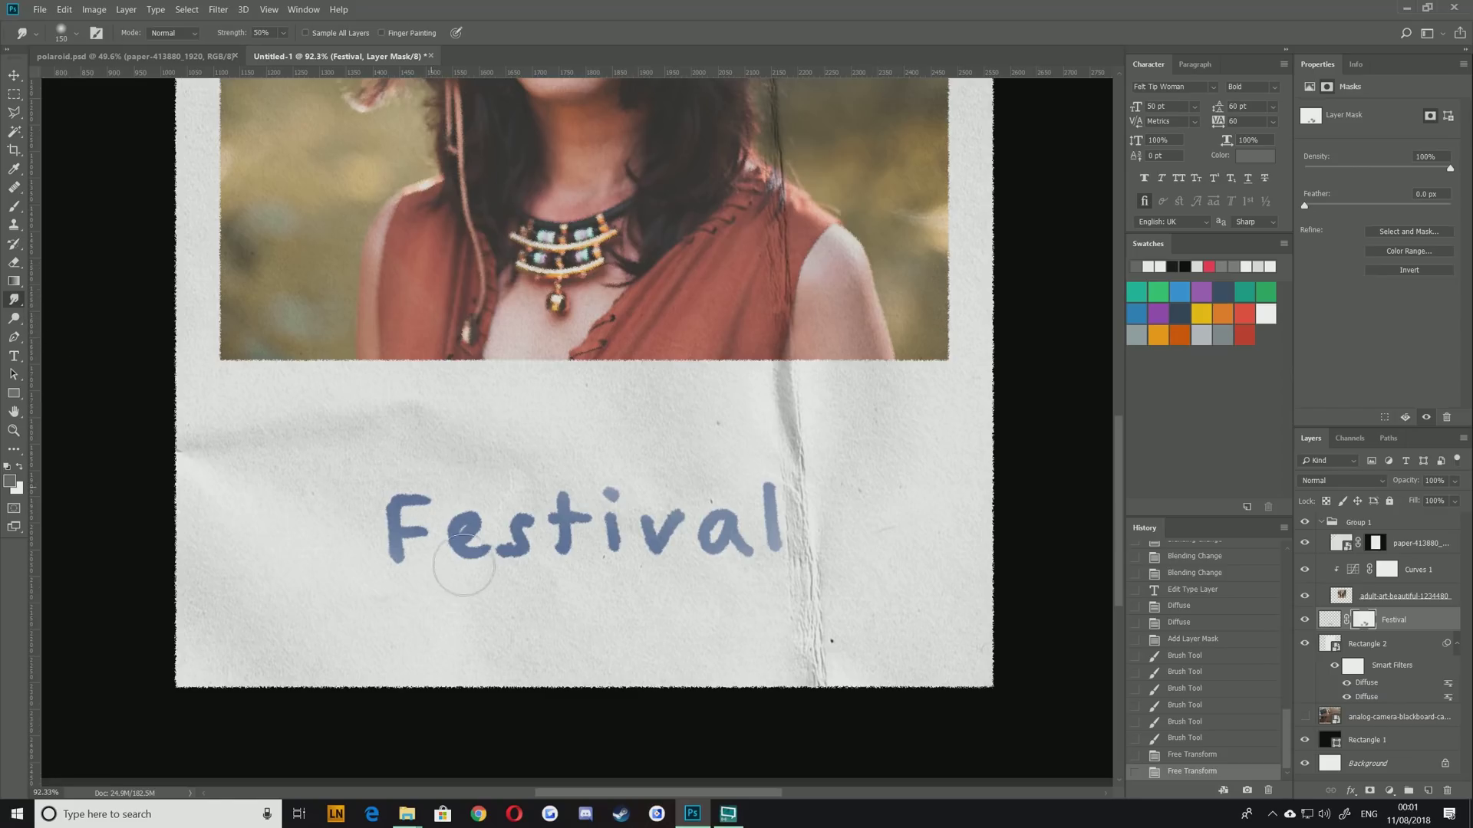
{"action": "left_click_drag", "start_coordinate": [627, 557], "coordinate": [609, 591]}
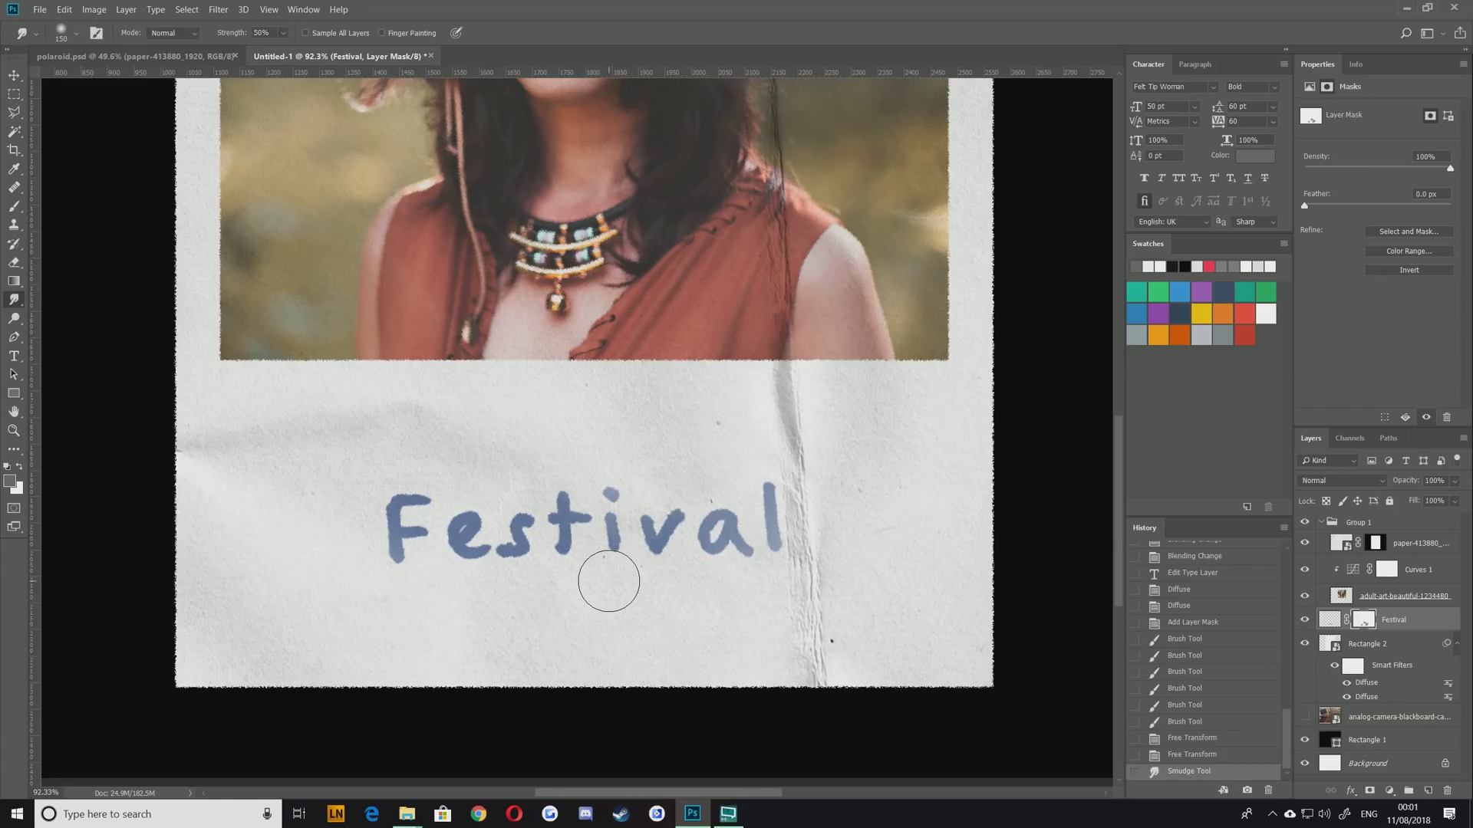
{"action": "left_click", "coordinate": [1328, 626]}
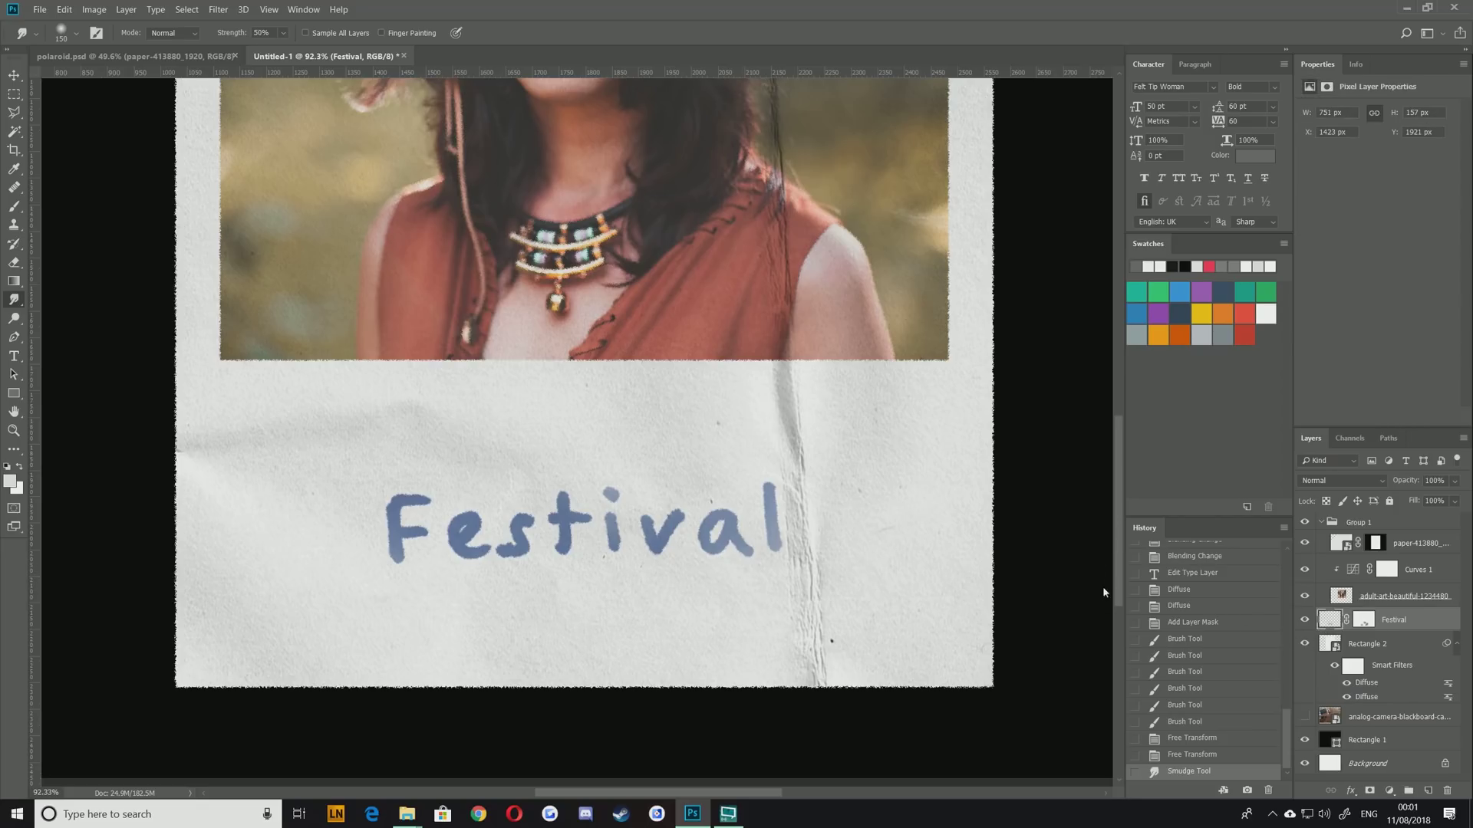
{"action": "key", "text": "ctrl+z"}
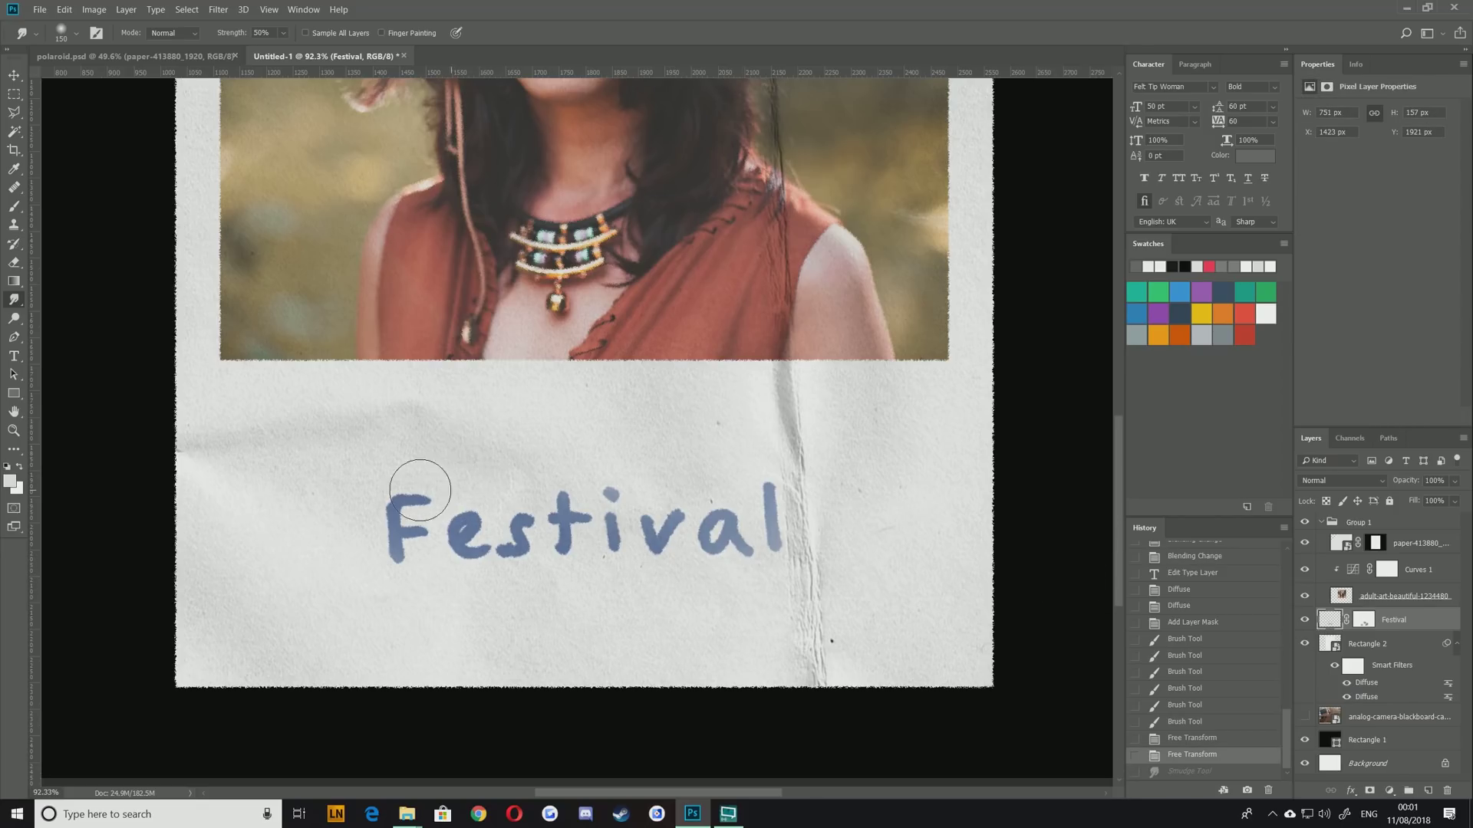
{"action": "left_click_drag", "start_coordinate": [464, 523], "coordinate": [495, 572]}
{"action": "mouse_move", "coordinate": [678, 597]}
{"action": "left_mouse_down"}
{"action": "mouse_move", "coordinate": [625, 530]}
{"action": "mouse_move", "coordinate": [529, 484]}
{"action": "left_mouse_up"}
{"action": "key", "text": "ctrl+alt+z"}
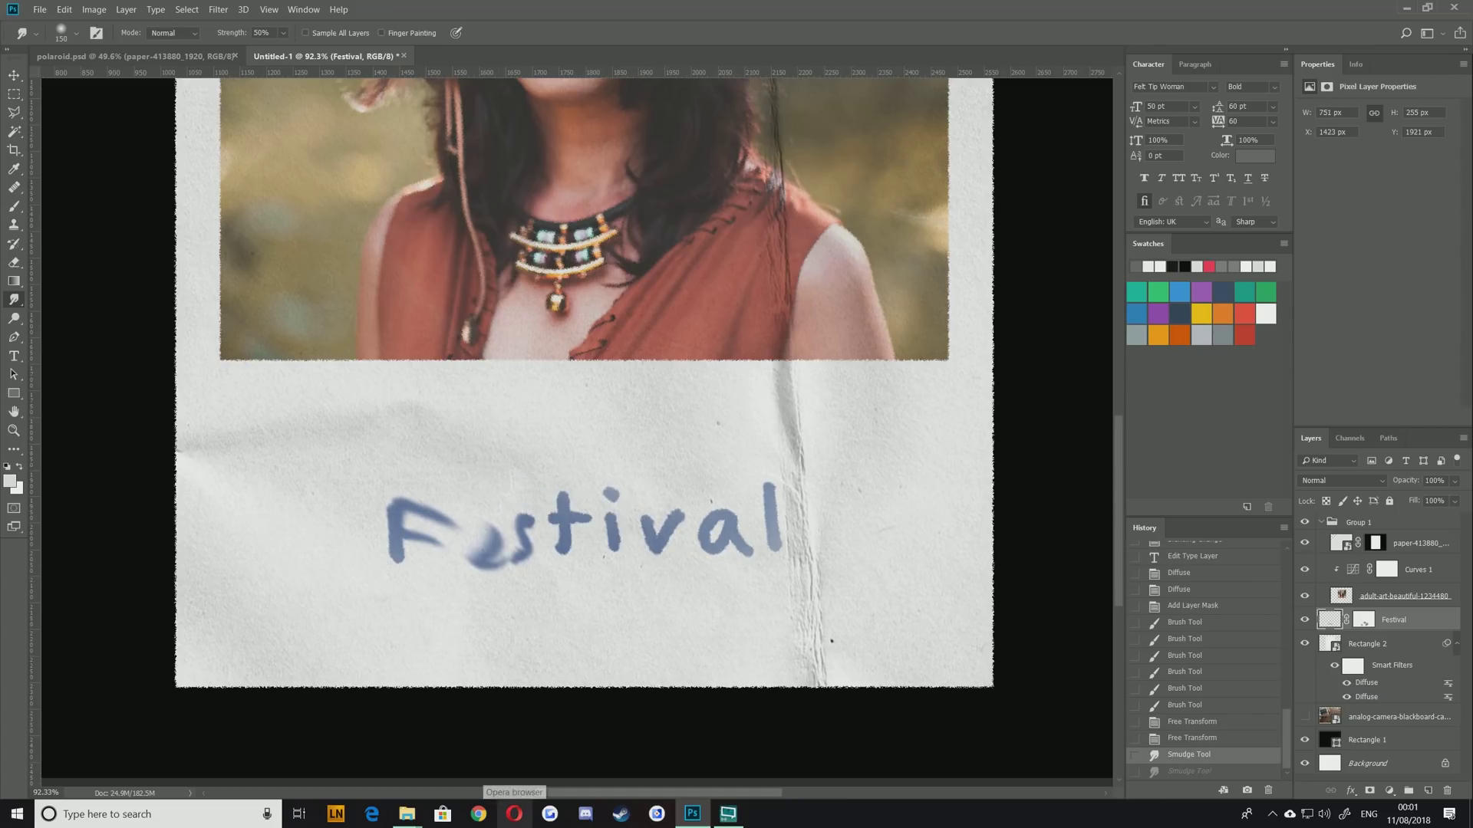
{"action": "key", "text": "ctrl+alt+z"}
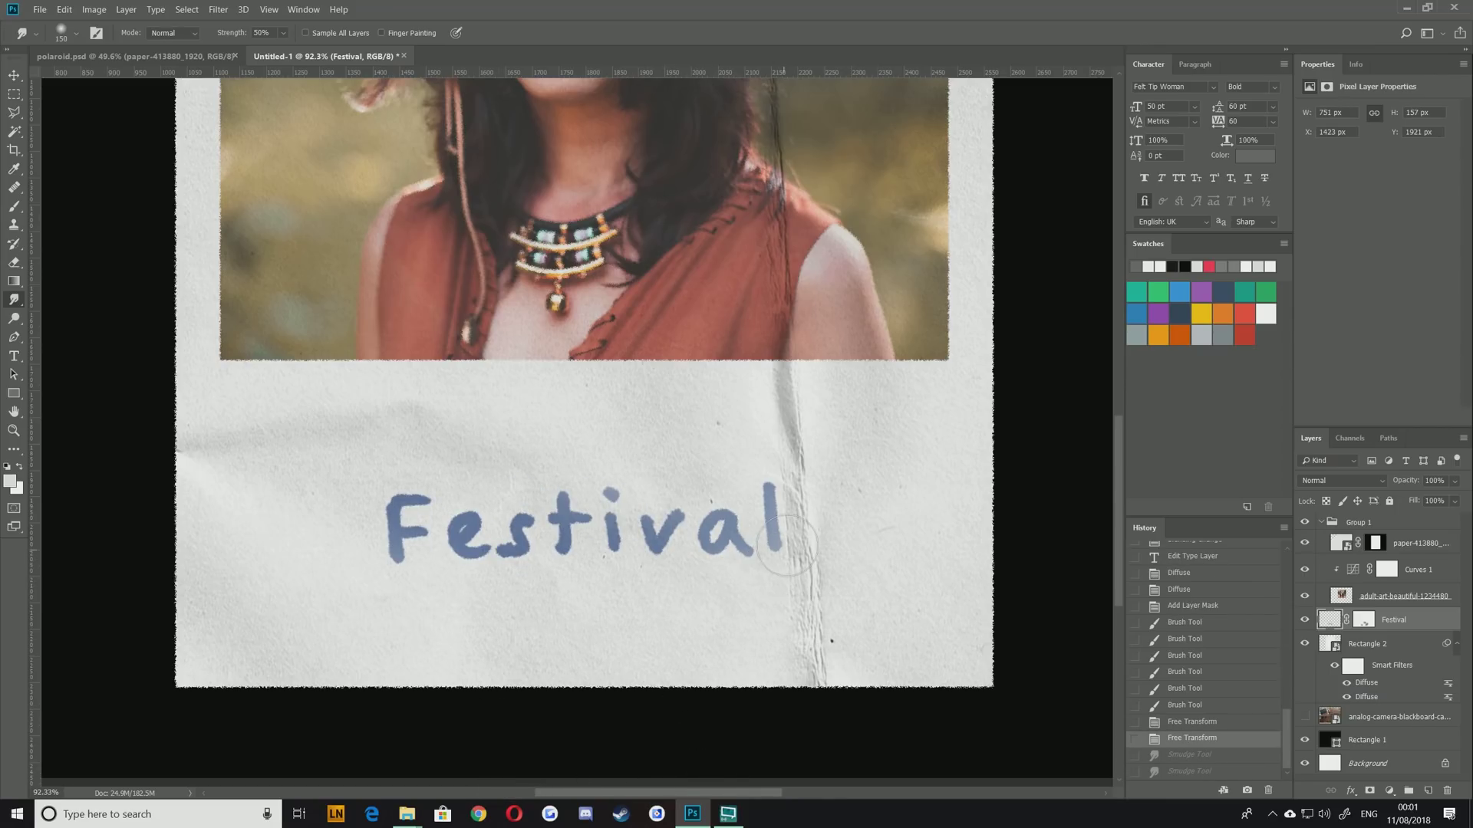
Smudge the final l, the F, the s and the t and i of Festival
{"action": "mouse_move", "coordinate": [804, 546]}
{"action": "left_mouse_down"}
{"action": "mouse_move", "coordinate": [816, 526]}
{"action": "mouse_move", "coordinate": [792, 520]}
{"action": "mouse_move", "coordinate": [803, 526]}
{"action": "left_mouse_up"}
{"action": "left_click_drag", "start_coordinate": [739, 592], "coordinate": [782, 537]}
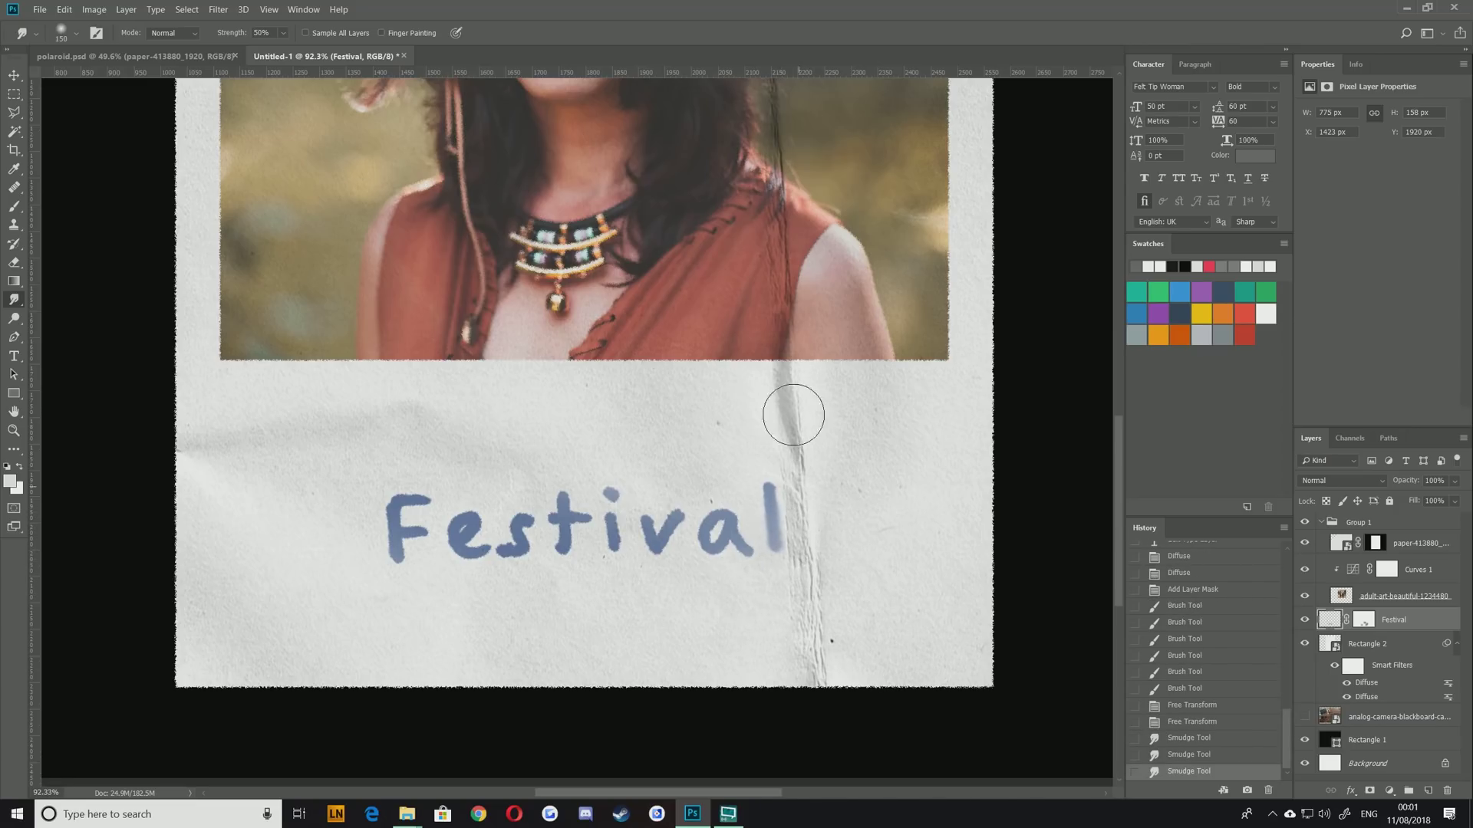
{"action": "mouse_move", "coordinate": [402, 495]}
{"action": "left_mouse_down"}
{"action": "mouse_move", "coordinate": [420, 492]}
{"action": "mouse_move", "coordinate": [400, 503]}
{"action": "left_mouse_up"}
{"action": "left_click_drag", "start_coordinate": [537, 504], "coordinate": [546, 514]}
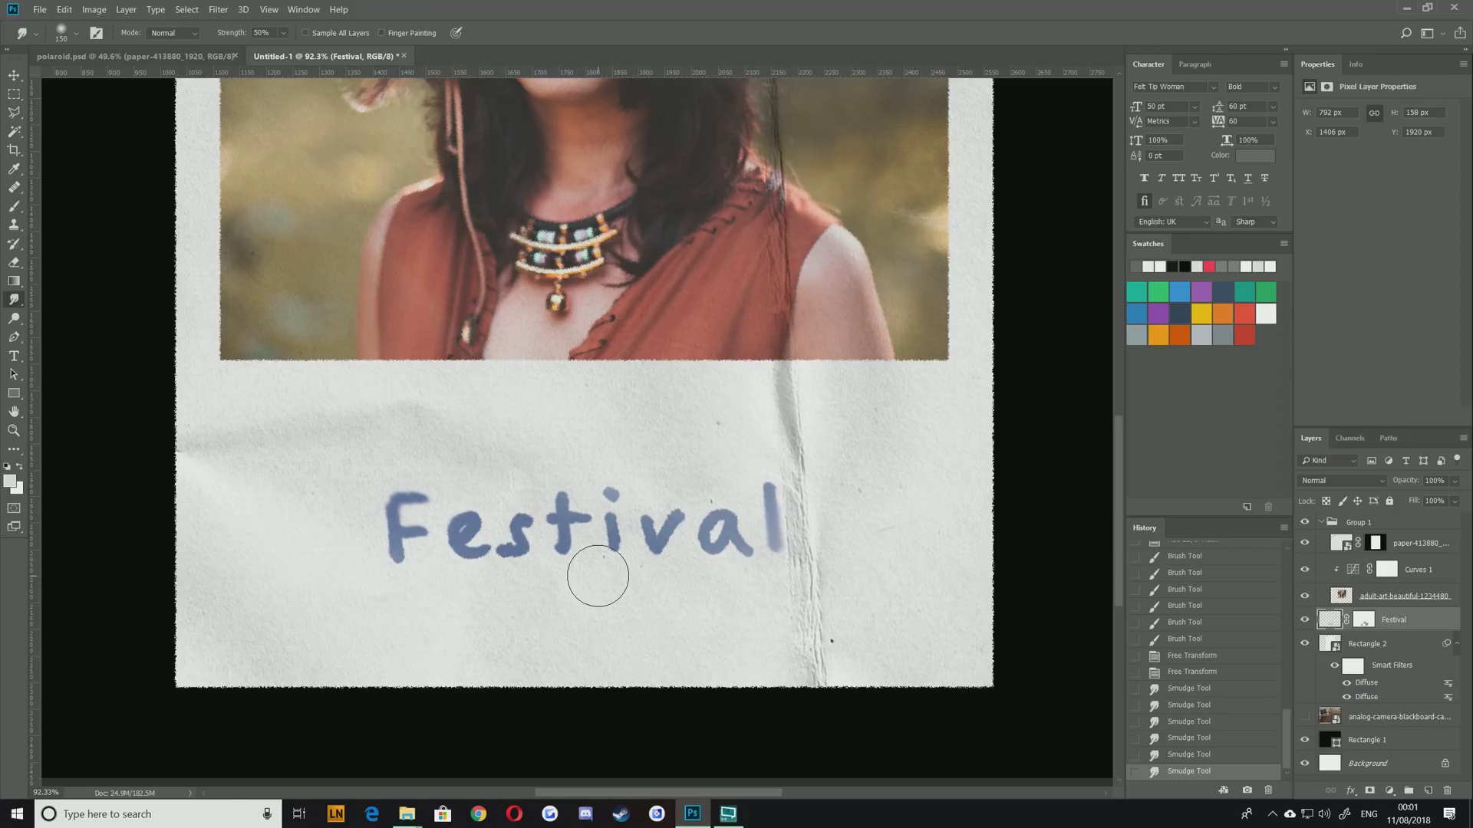
{"action": "left_click_drag", "start_coordinate": [596, 576], "coordinate": [560, 555]}
{"action": "scroll", "coordinate": [652, 572], "scroll_direction": "down", "scroll_amount": 5}
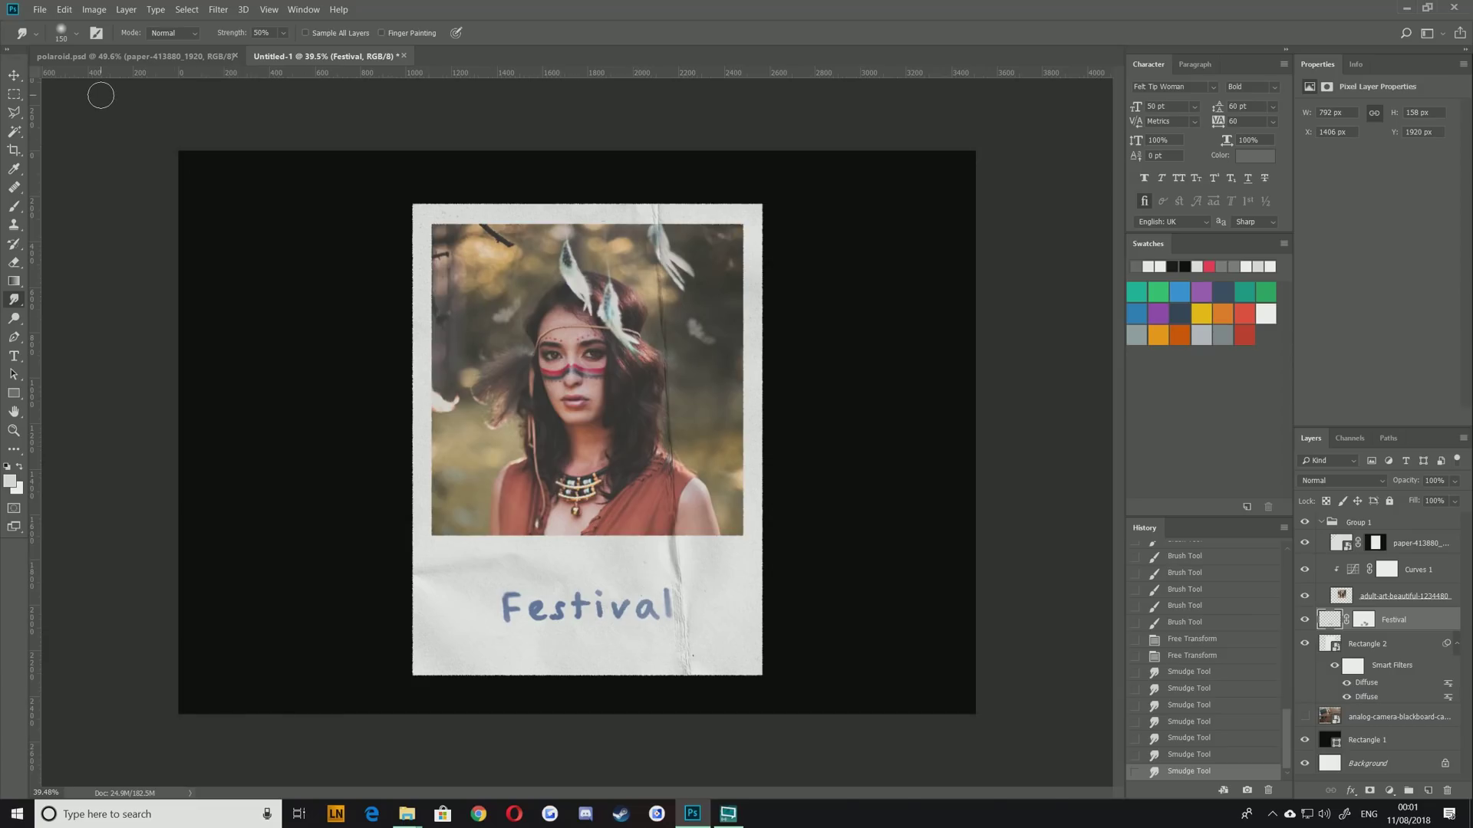
{"action": "left_click", "coordinate": [13, 75]}
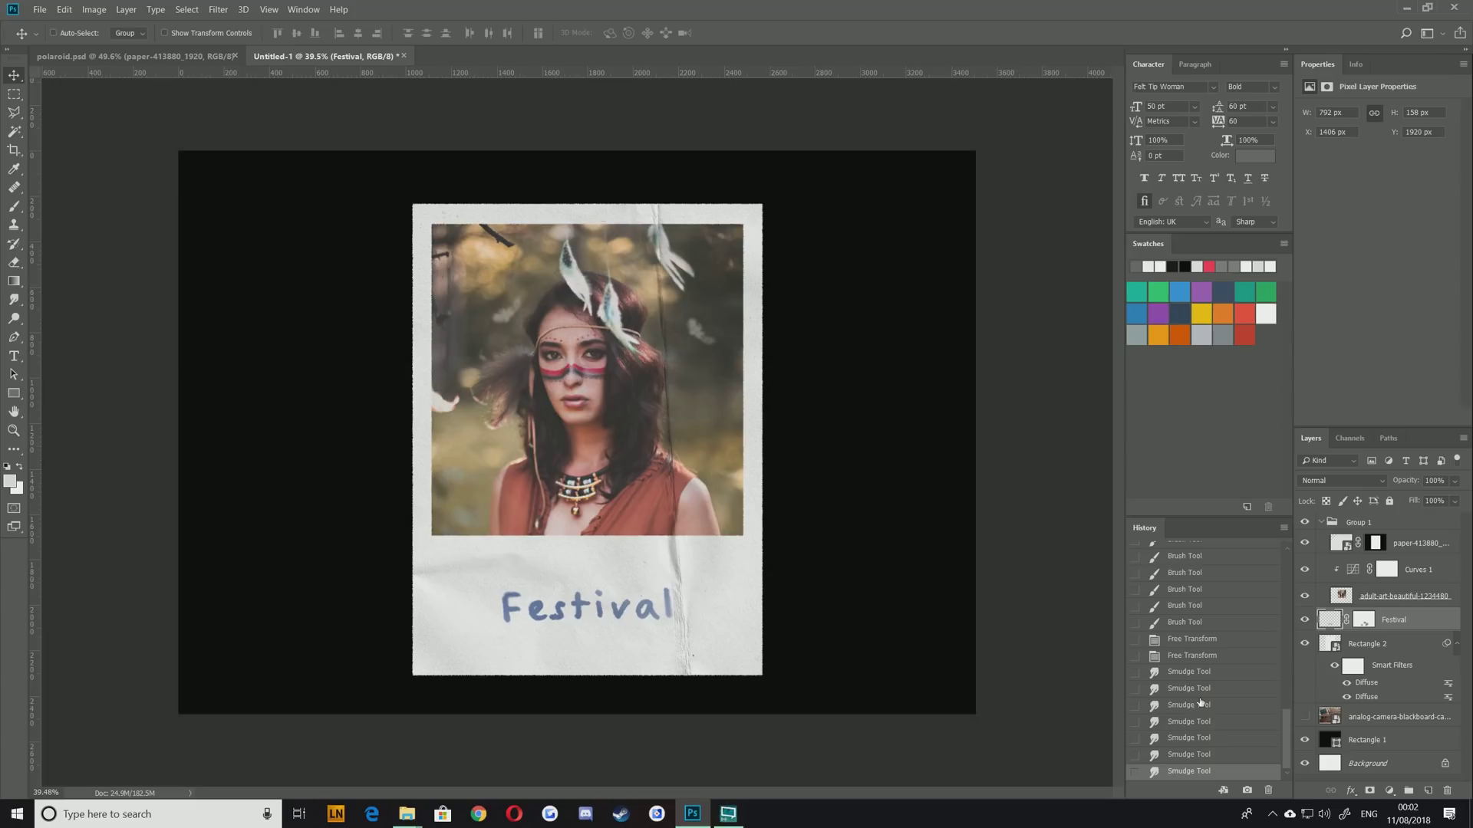
Move the Festival and Rectangle 2 layers into Group 1
{"action": "left_click", "coordinate": [1333, 523]}
{"action": "left_click", "coordinate": [1322, 522]}
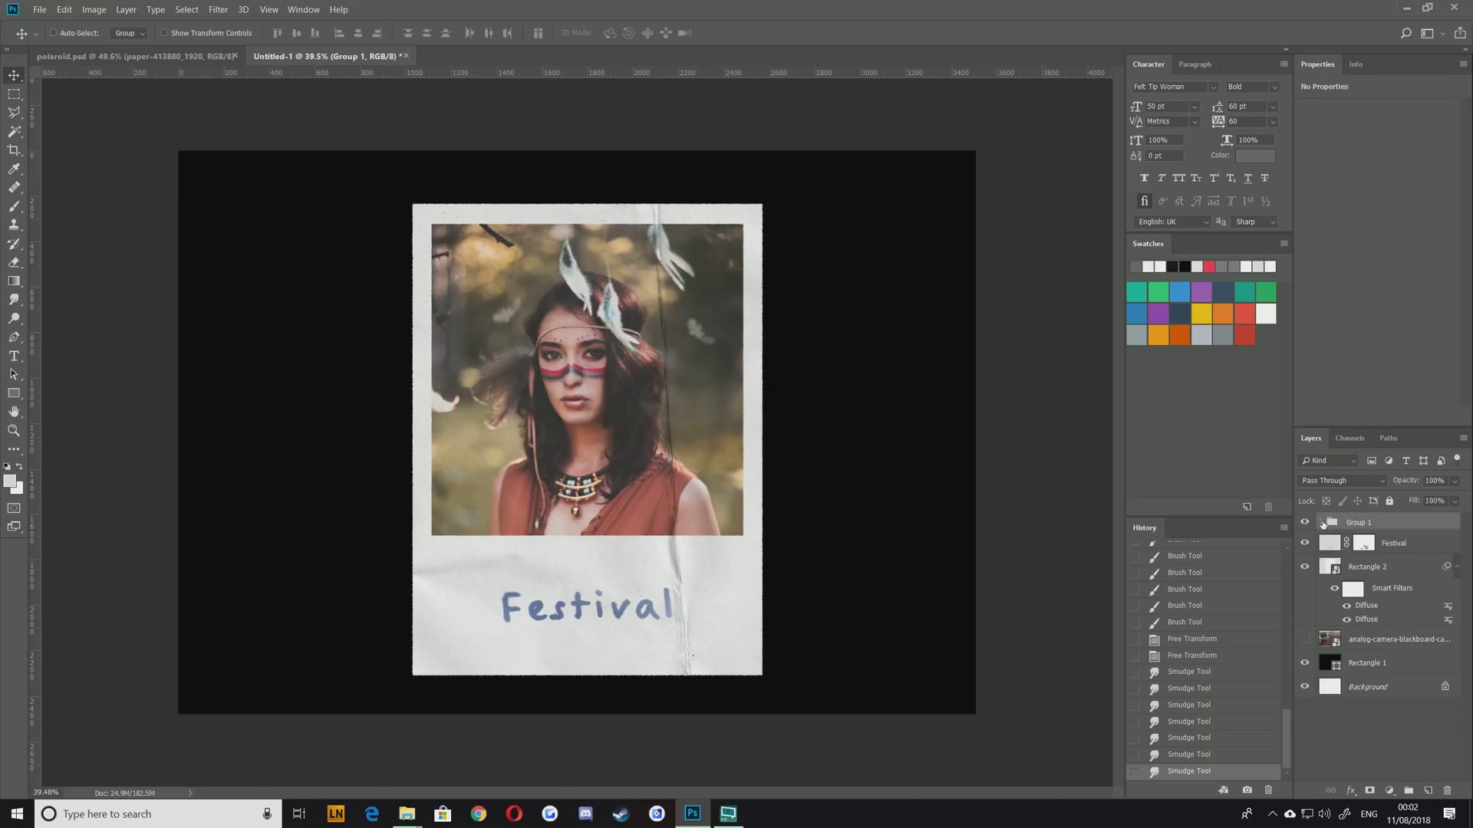
{"action": "left_click", "coordinate": [1323, 522]}
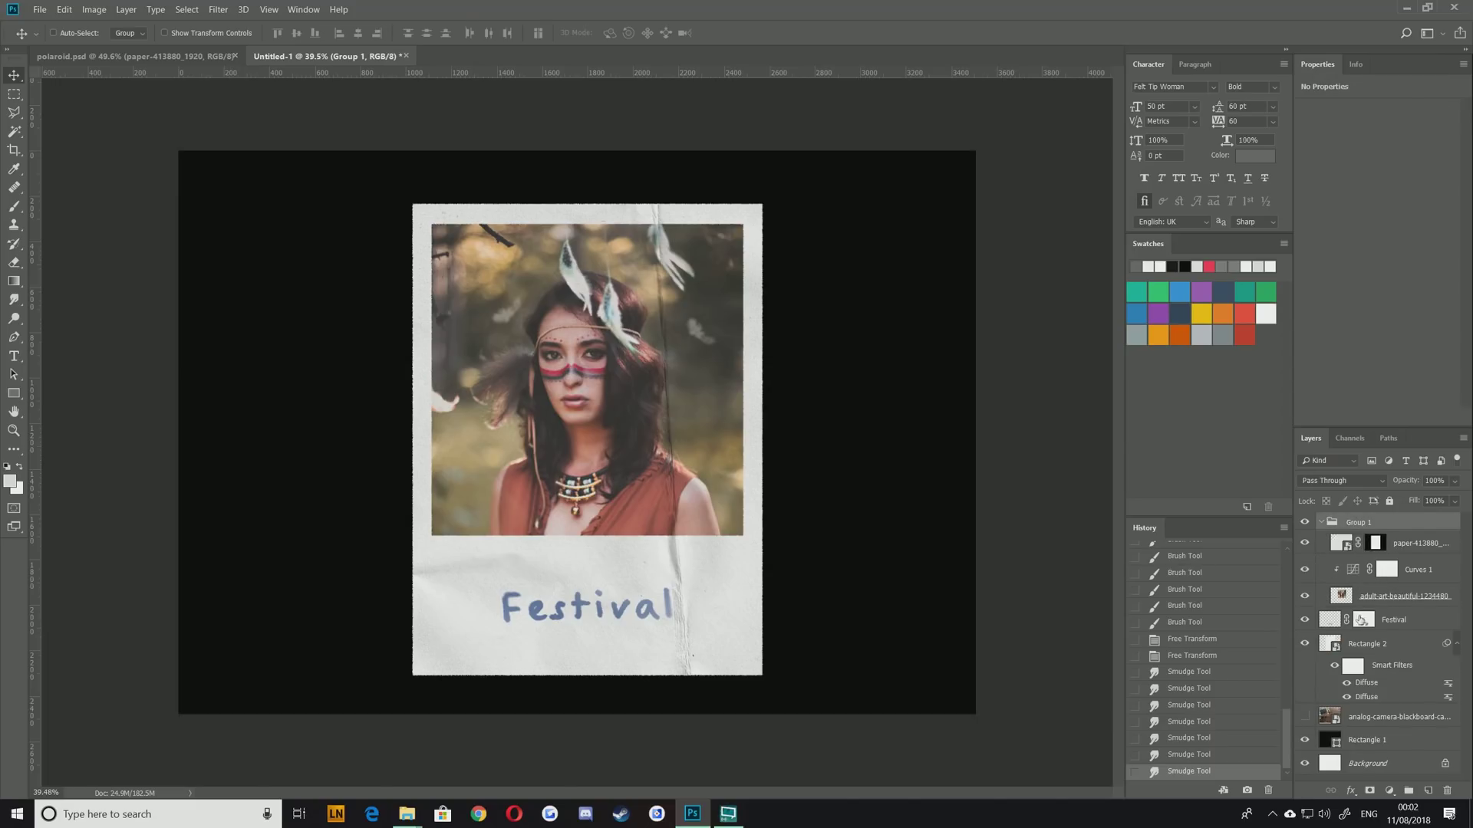
{"action": "left_click", "coordinate": [1405, 619]}
{"action": "left_click", "coordinate": [1375, 653], "text": "shift"}
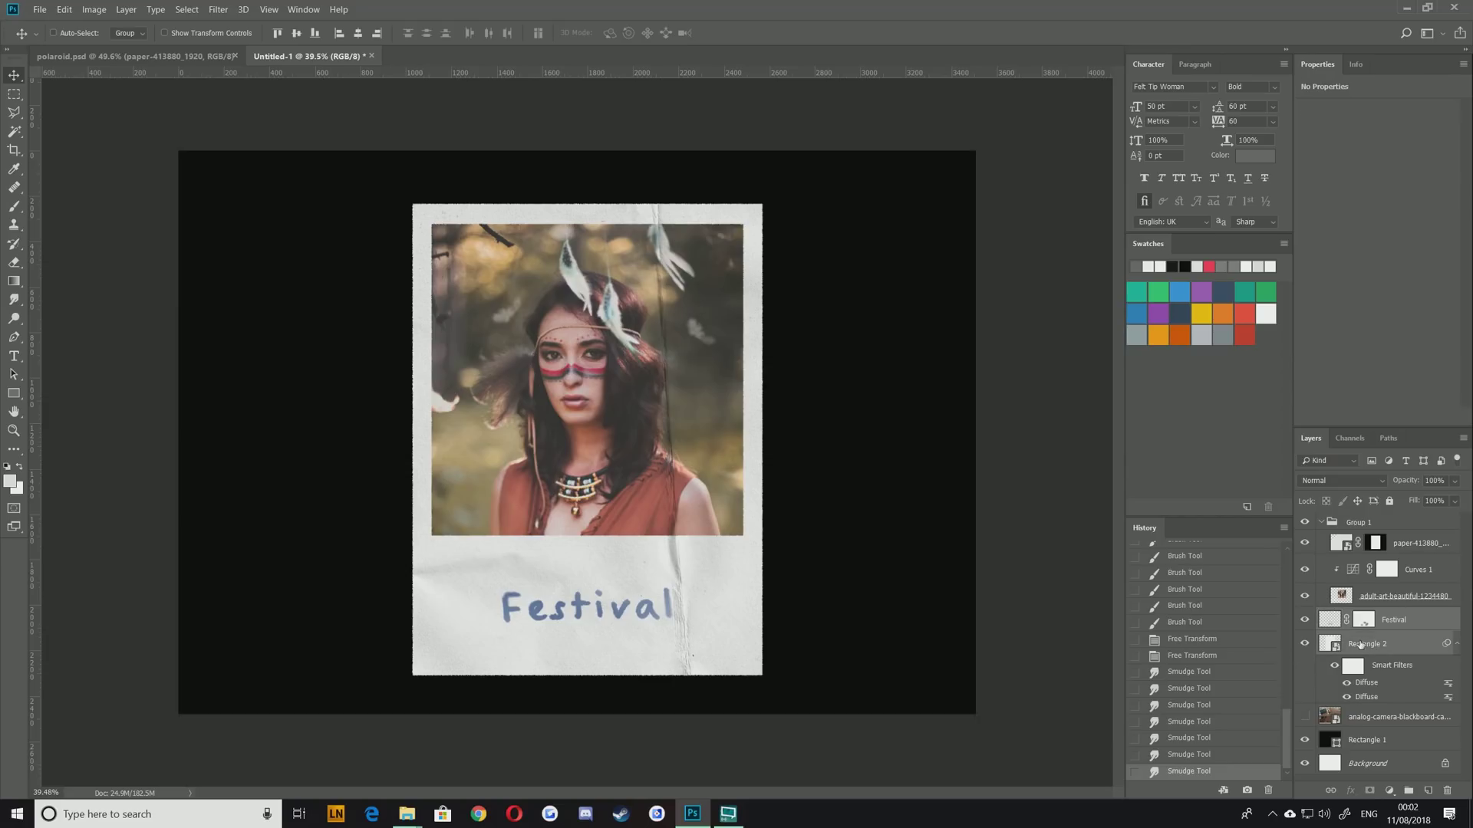
{"action": "left_click_drag", "start_coordinate": [1375, 652], "coordinate": [1395, 606]}
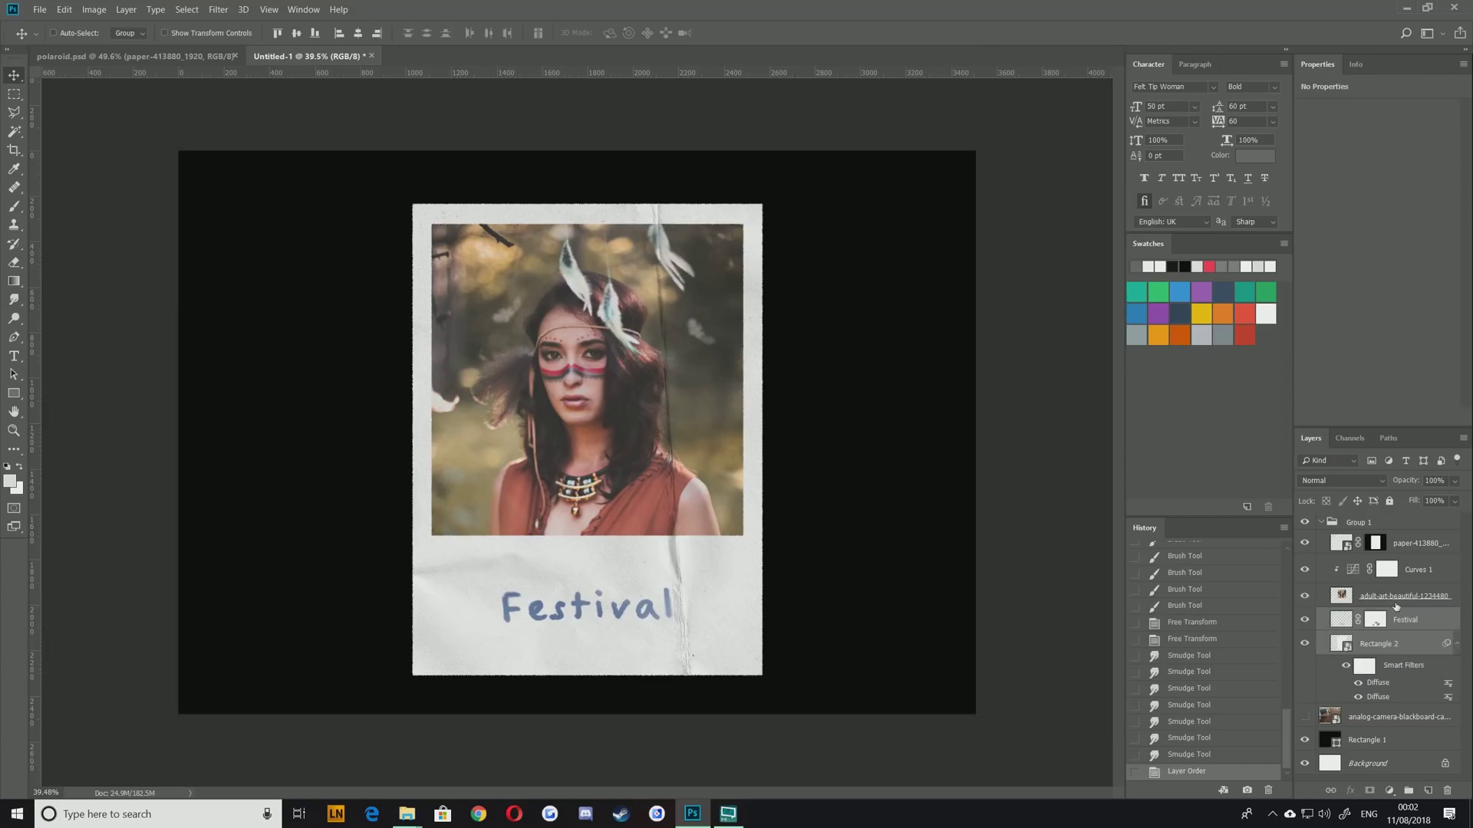
Rename Group 1 to 'polaroid' and show the wooden desk photo layer
{"action": "left_click", "coordinate": [1321, 523]}
{"action": "left_click", "coordinate": [1363, 529]}
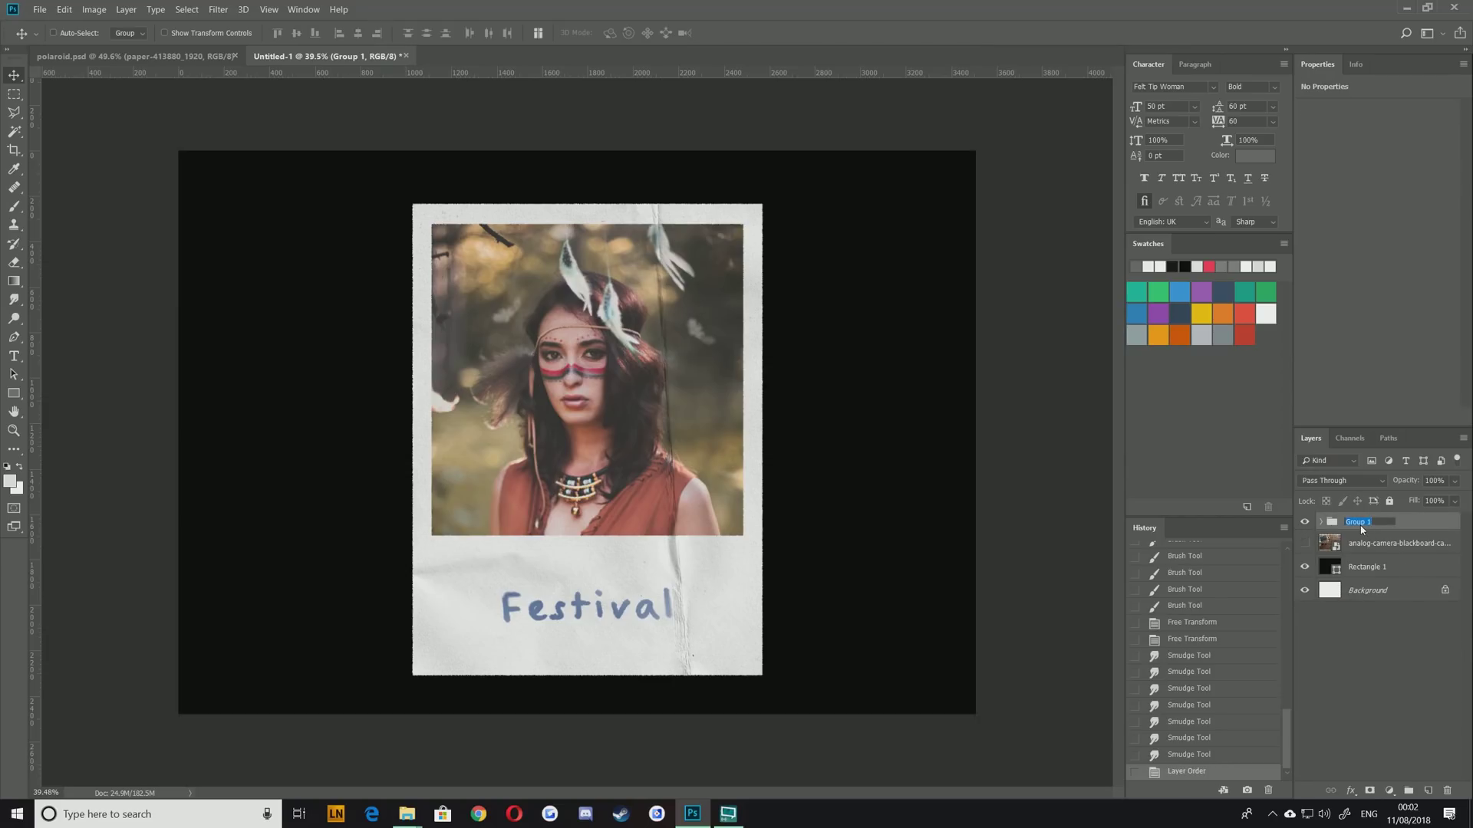
{"action": "type", "text": "polaroid"}
{"action": "key", "text": "Return"}
{"action": "left_click", "coordinate": [1304, 544]}
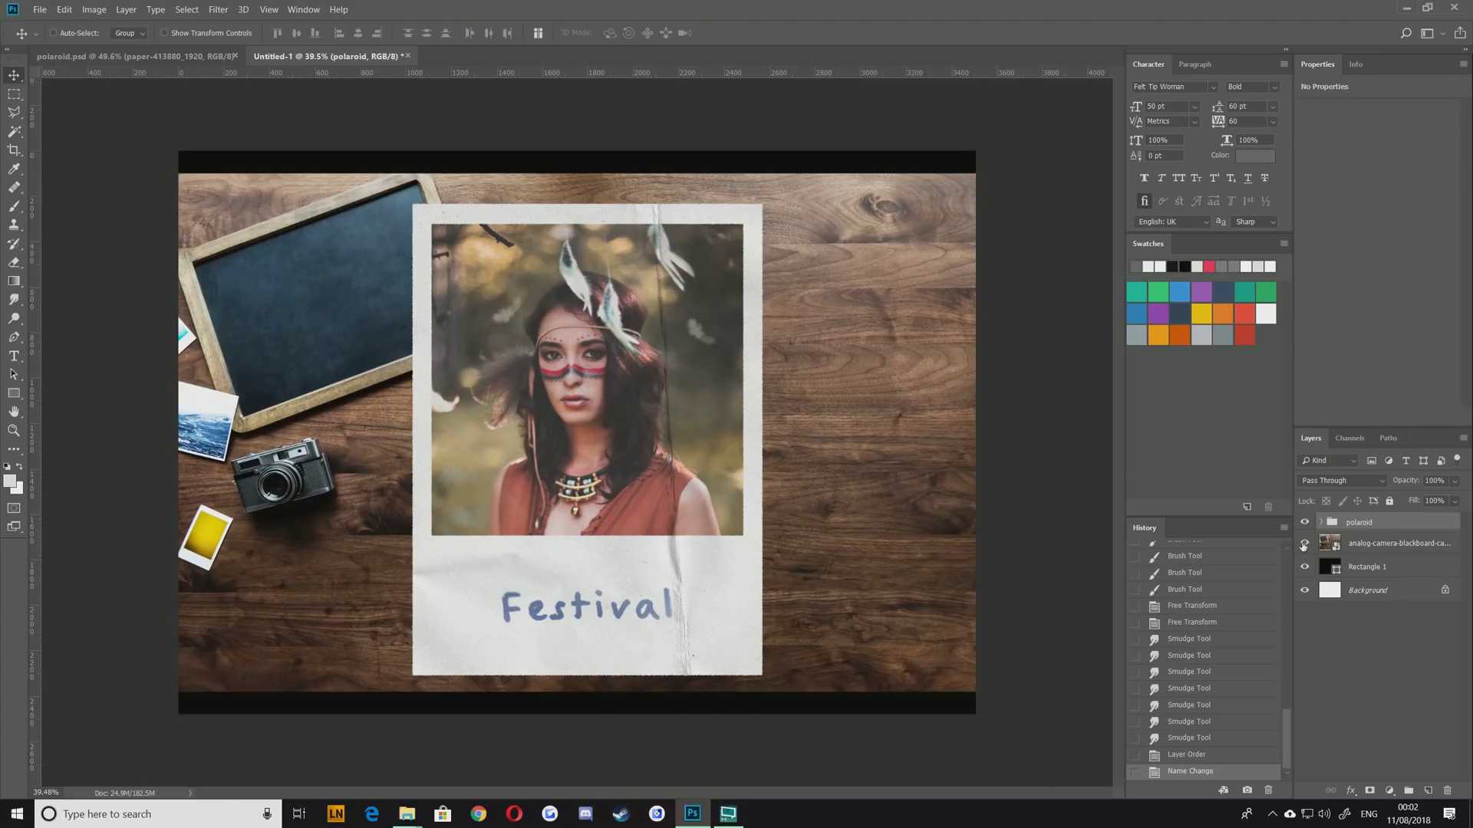
Scale up and reposition the analog-camera desk photo so only plain wood fills the canvas
{"action": "left_click", "coordinate": [1367, 546]}
{"action": "scroll", "coordinate": [415, 311], "scroll_direction": "down", "scroll_amount": 5}
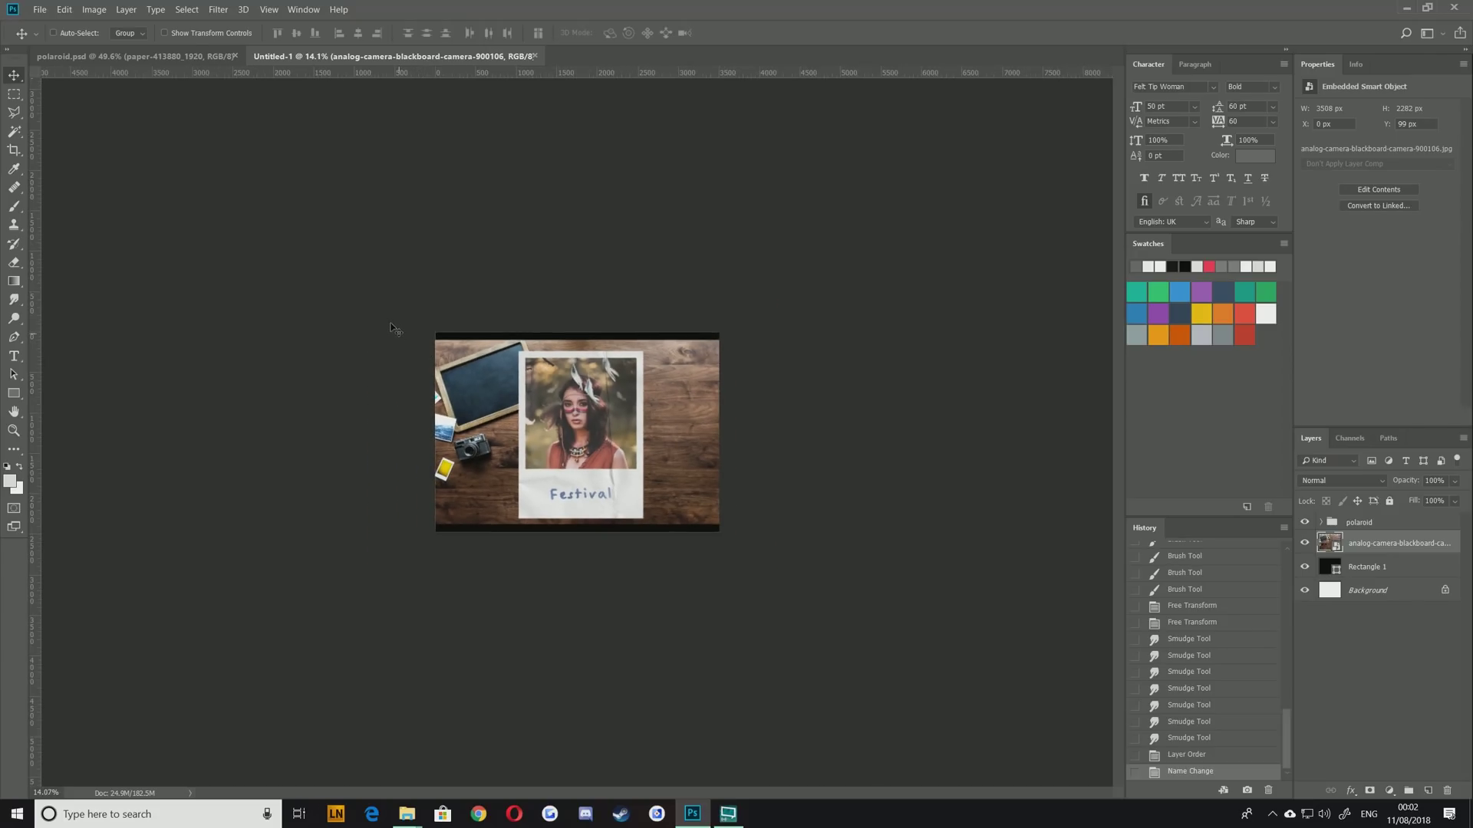
{"action": "key", "text": "ctrl+t"}
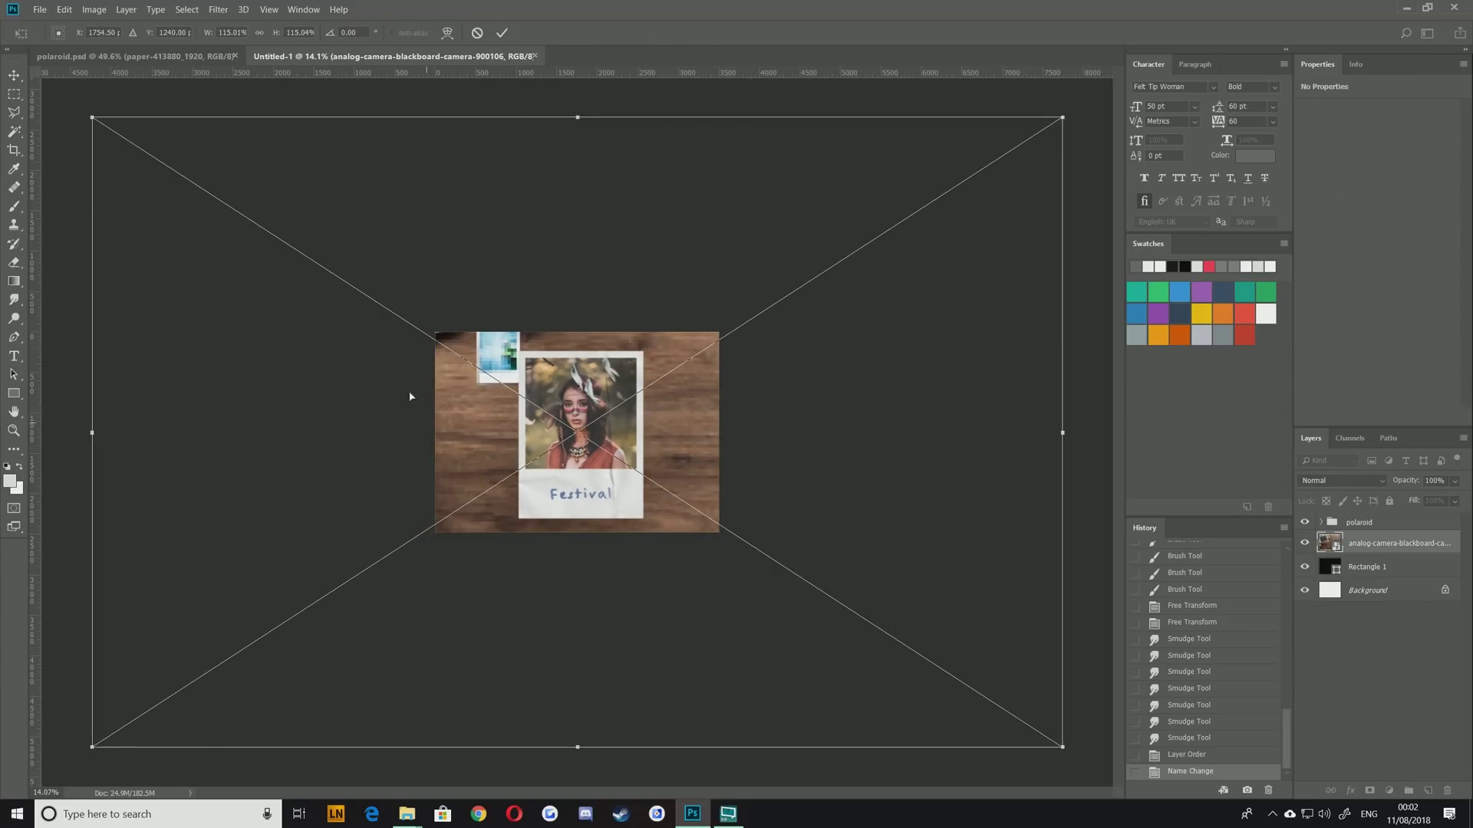
{"action": "left_click_drag", "start_coordinate": [410, 397], "coordinate": [569, 381]}
{"action": "key", "text": "Return"}
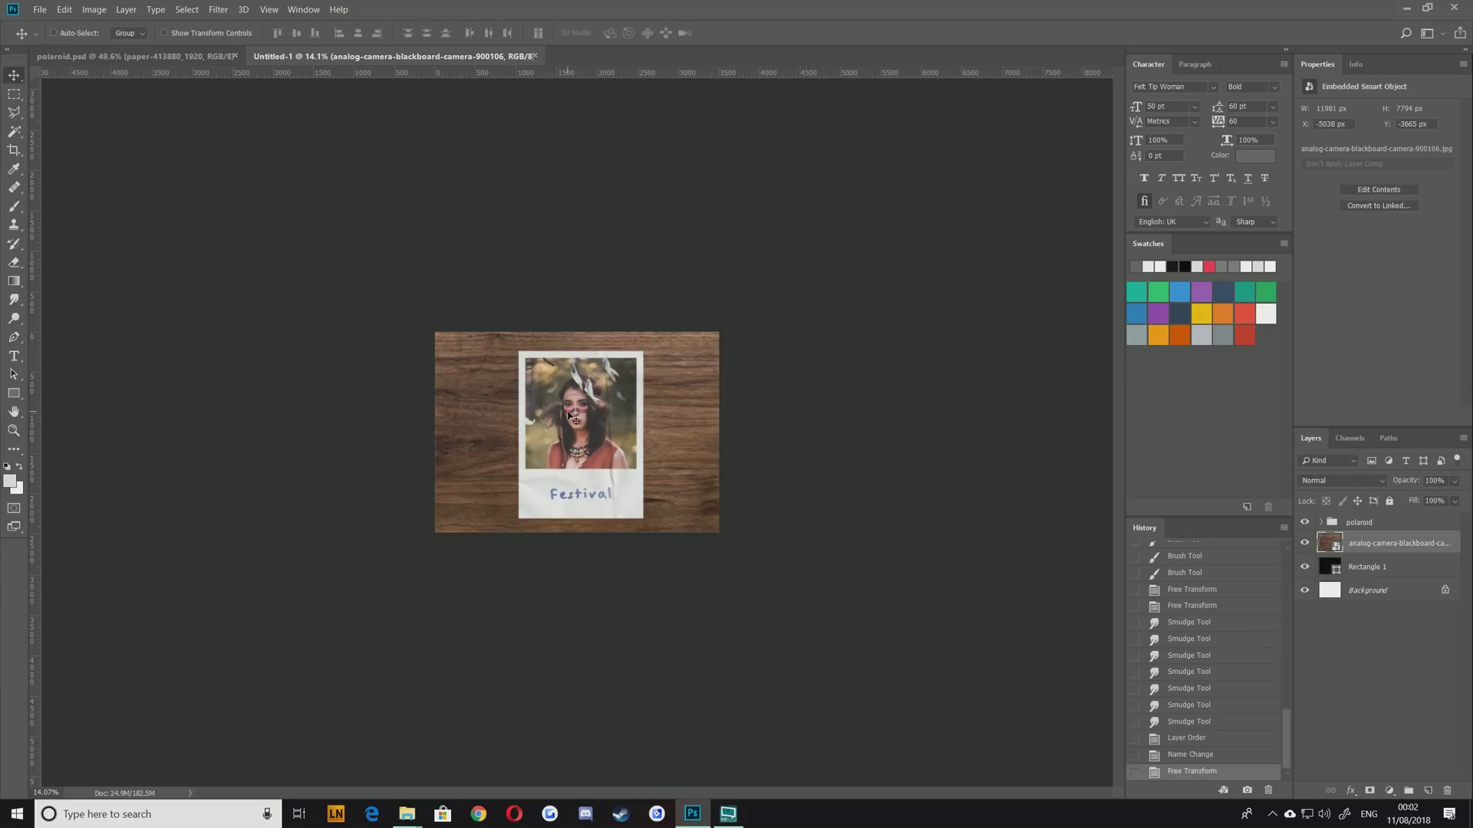
{"action": "scroll", "coordinate": [569, 418], "scroll_direction": "up", "scroll_amount": 5}
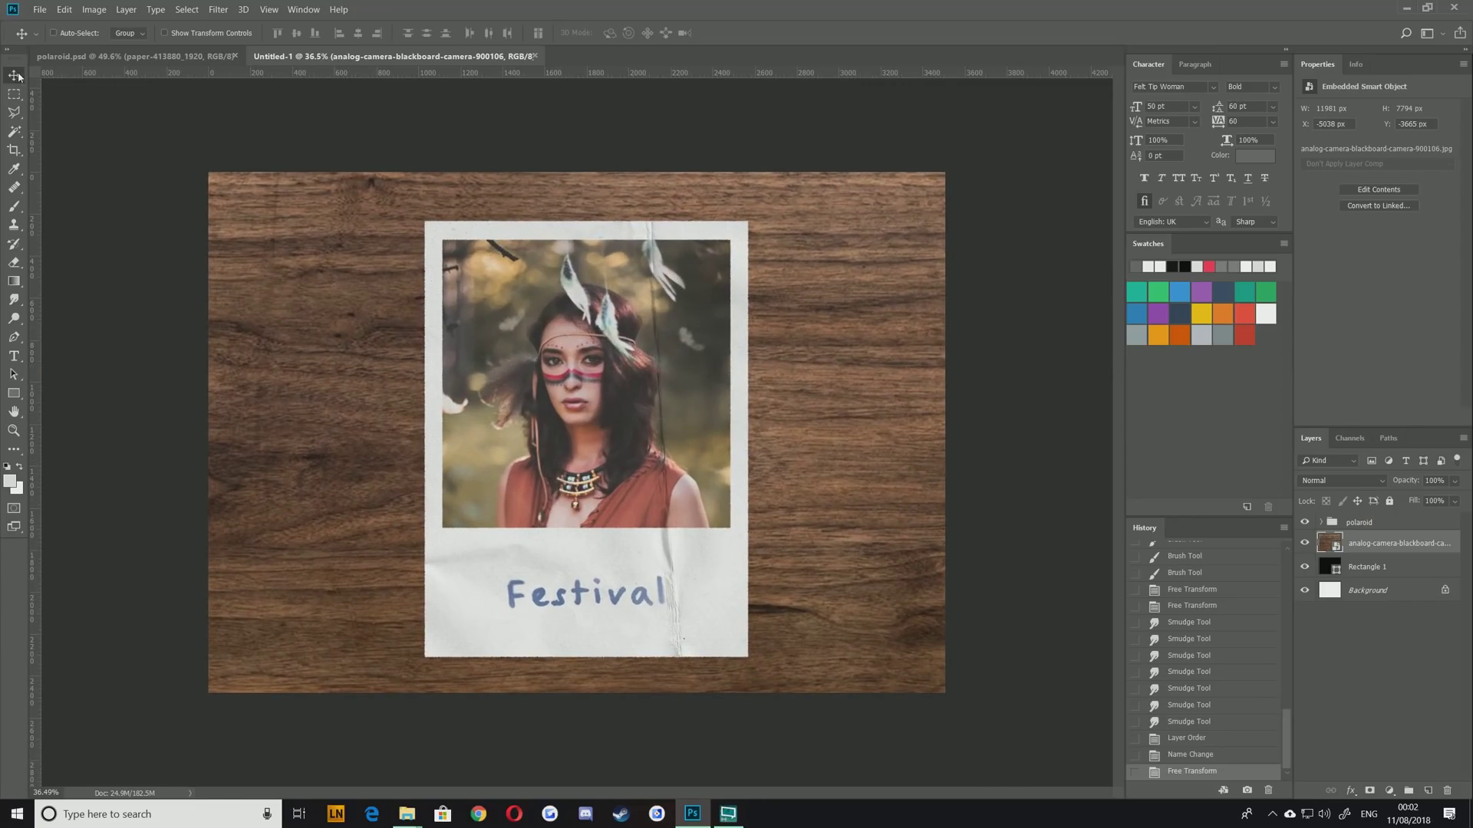
{"action": "left_click", "coordinate": [1361, 528]}
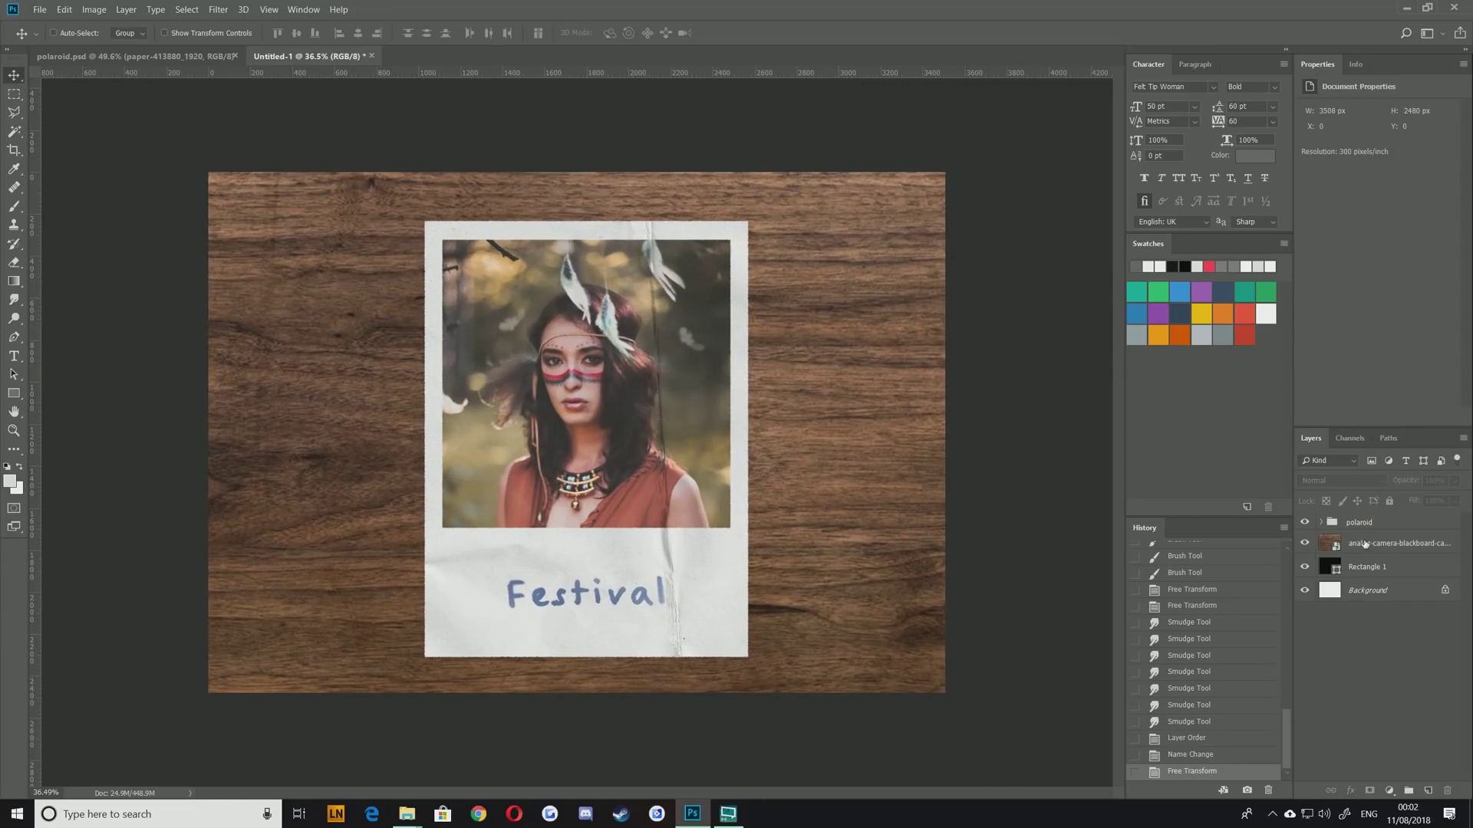
Add a black Multiply drop shadow to the polaroid group: 63% opacity, 23 px distance, 65 px size
{"action": "left_click", "coordinate": [1351, 791]}
{"action": "left_click", "coordinate": [1366, 787]}
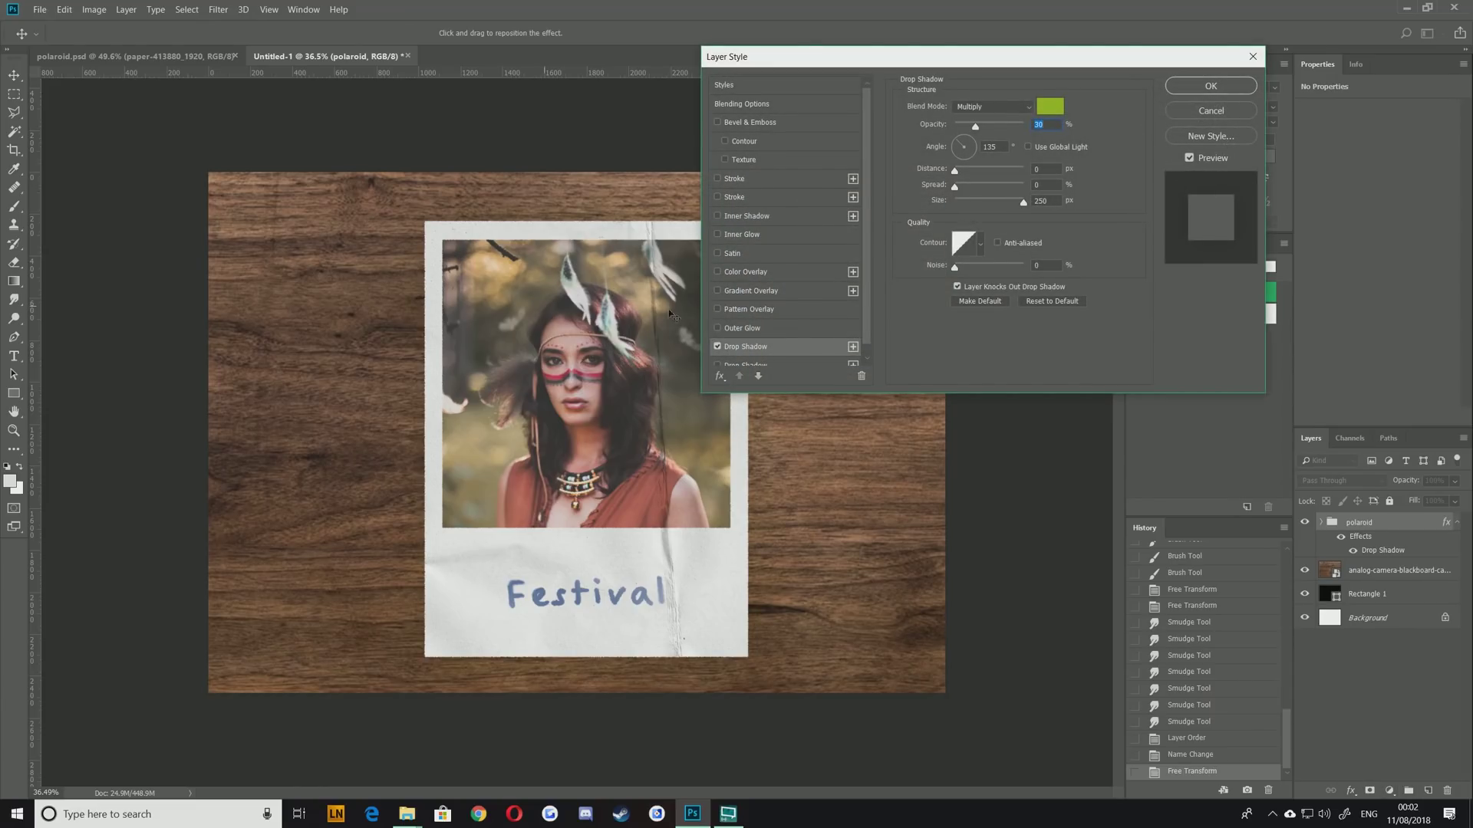
{"action": "left_click", "coordinate": [1042, 106]}
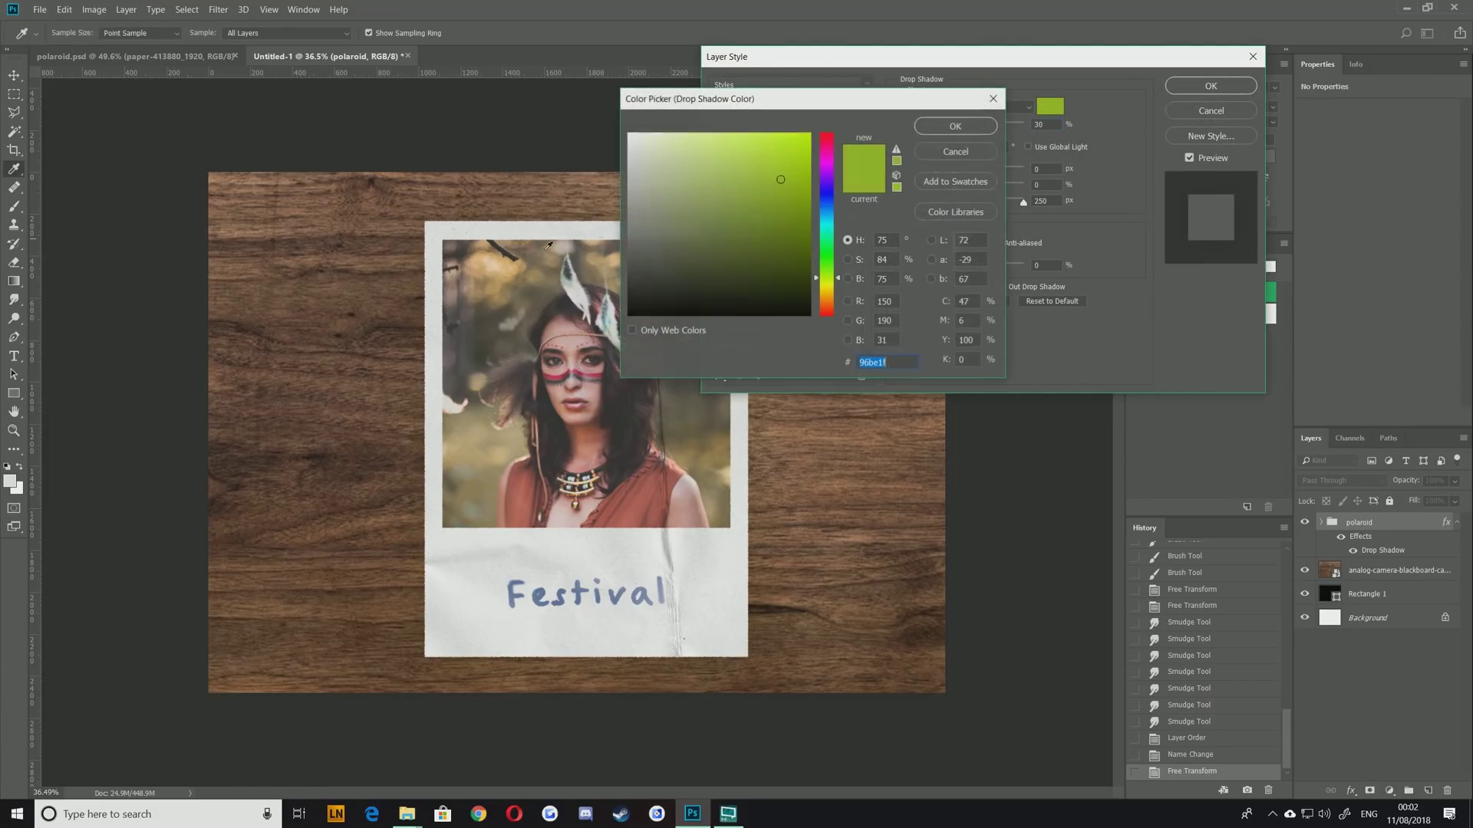
{"action": "left_click", "coordinate": [859, 191]}
{"action": "key", "text": "Return"}
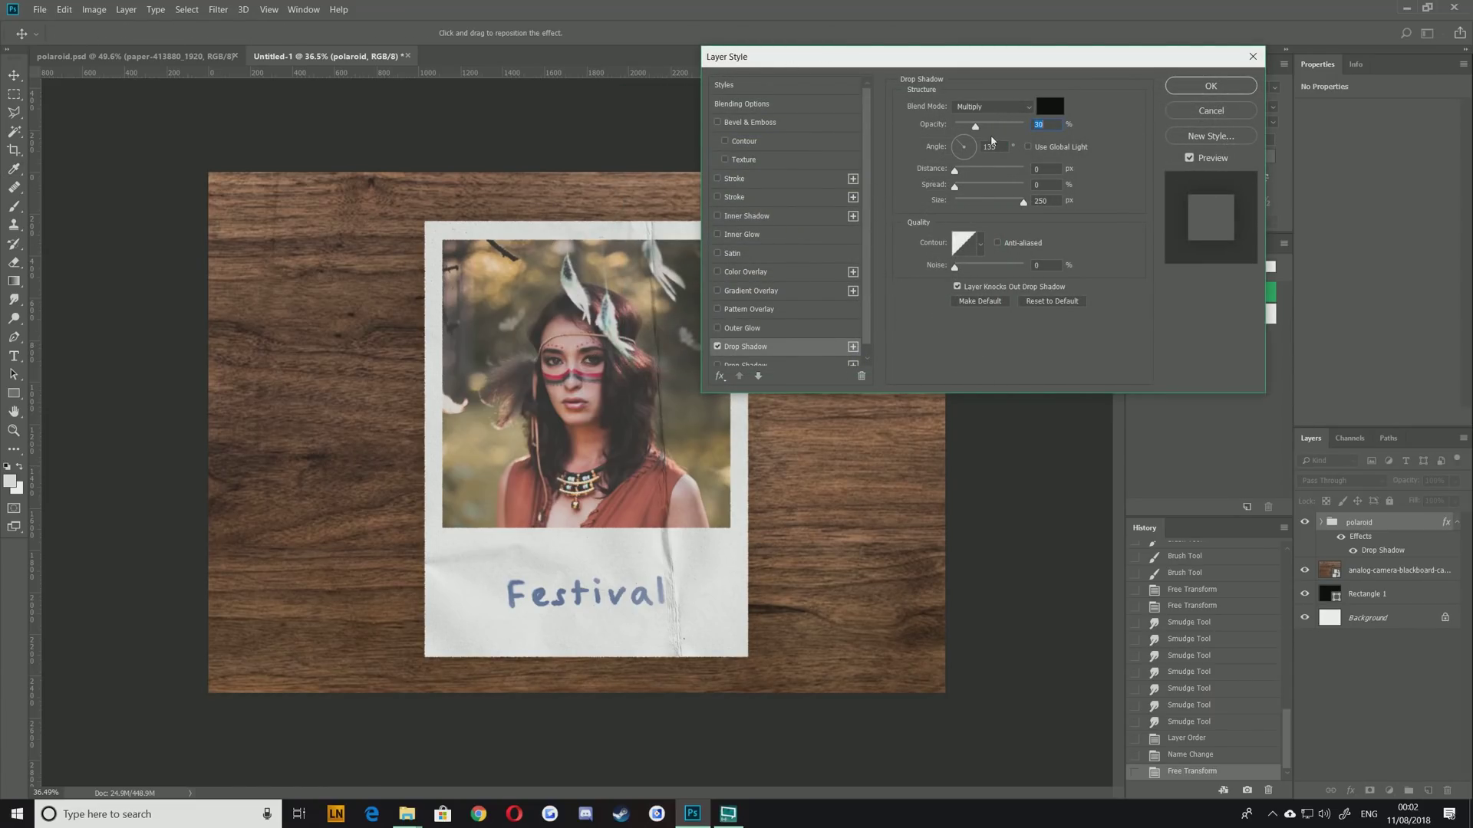
{"action": "left_click_drag", "start_coordinate": [1023, 203], "coordinate": [991, 205]}
{"action": "left_click_drag", "start_coordinate": [975, 126], "coordinate": [1028, 126]}
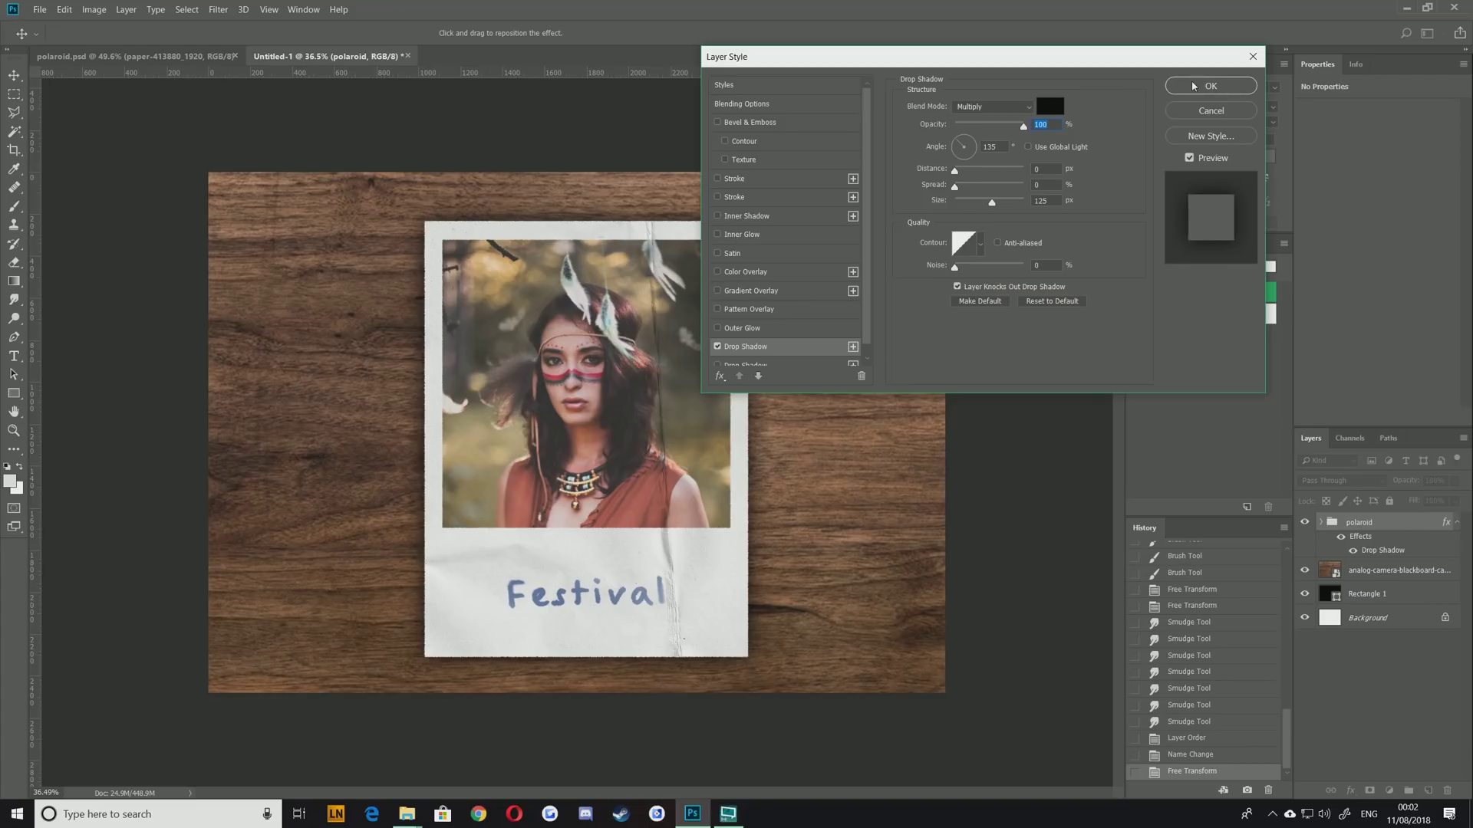
{"action": "left_click", "coordinate": [955, 172]}
{"action": "left_click_drag", "start_coordinate": [958, 174], "coordinate": [976, 203]}
{"action": "left_click_drag", "start_coordinate": [1023, 126], "coordinate": [999, 127]}
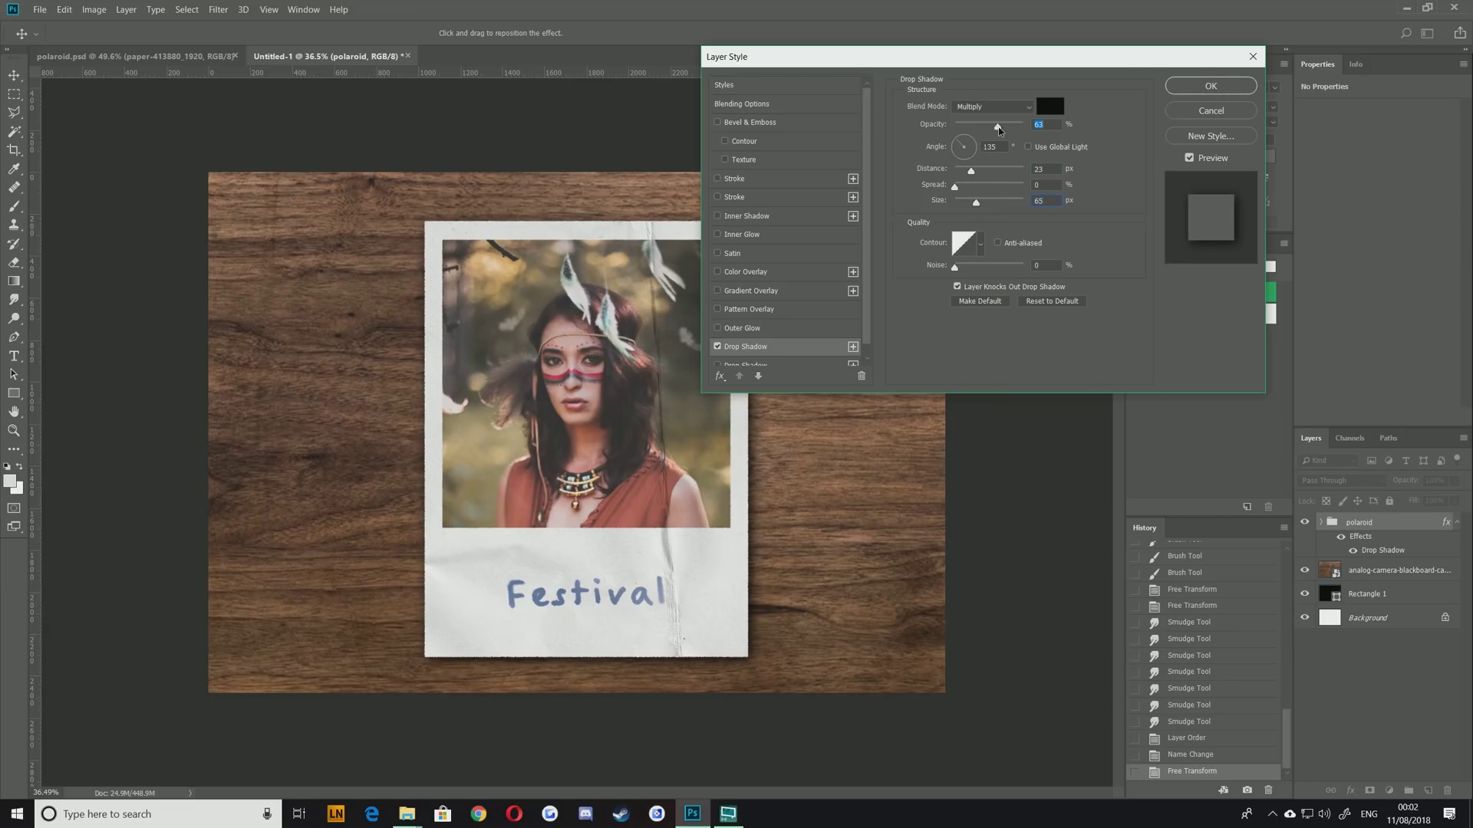
{"action": "left_click", "coordinate": [1200, 86]}
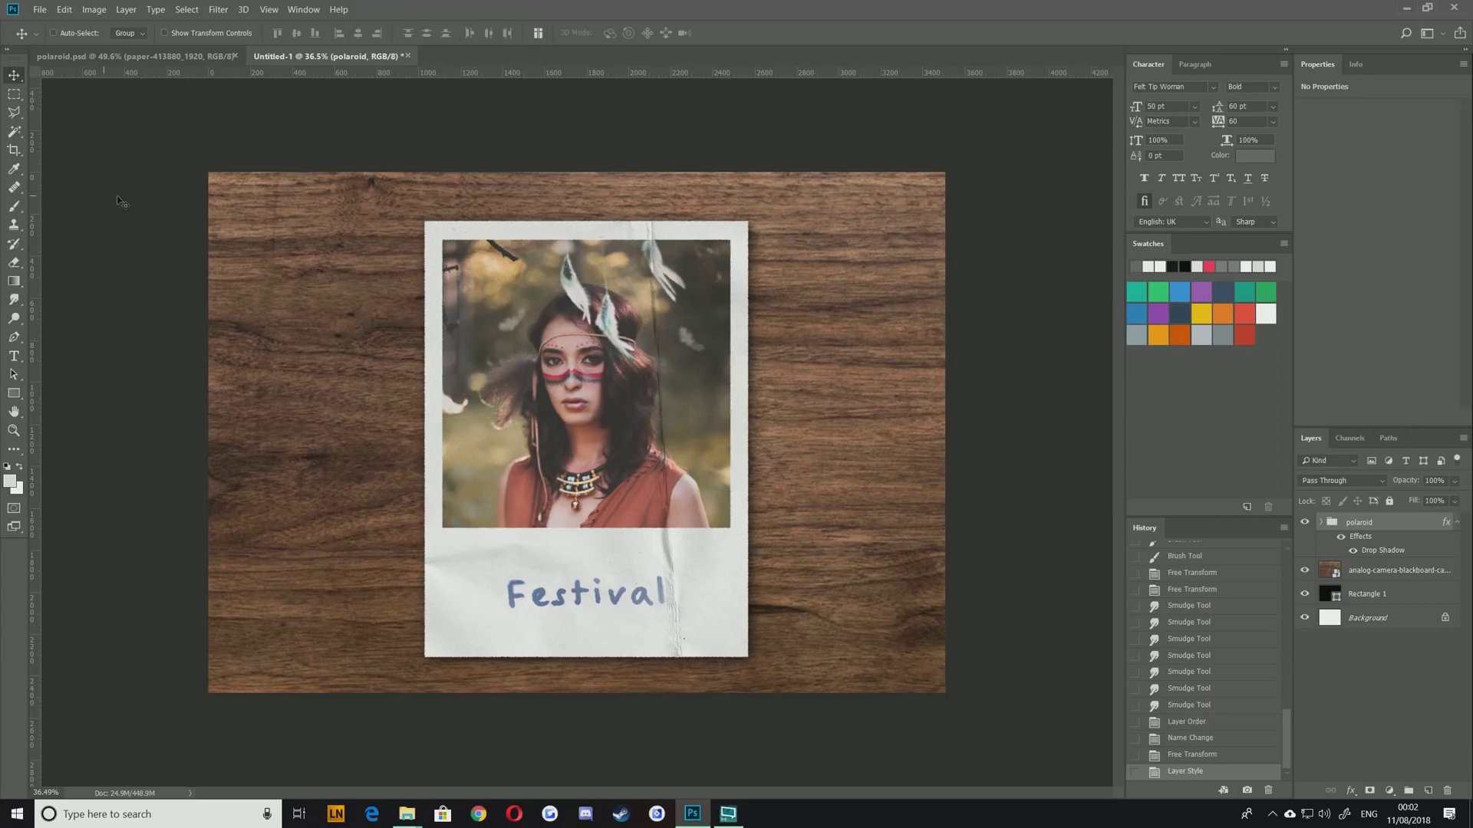
{"action": "left_click", "coordinate": [14, 337]}
{"action": "left_click", "coordinate": [1323, 709]}
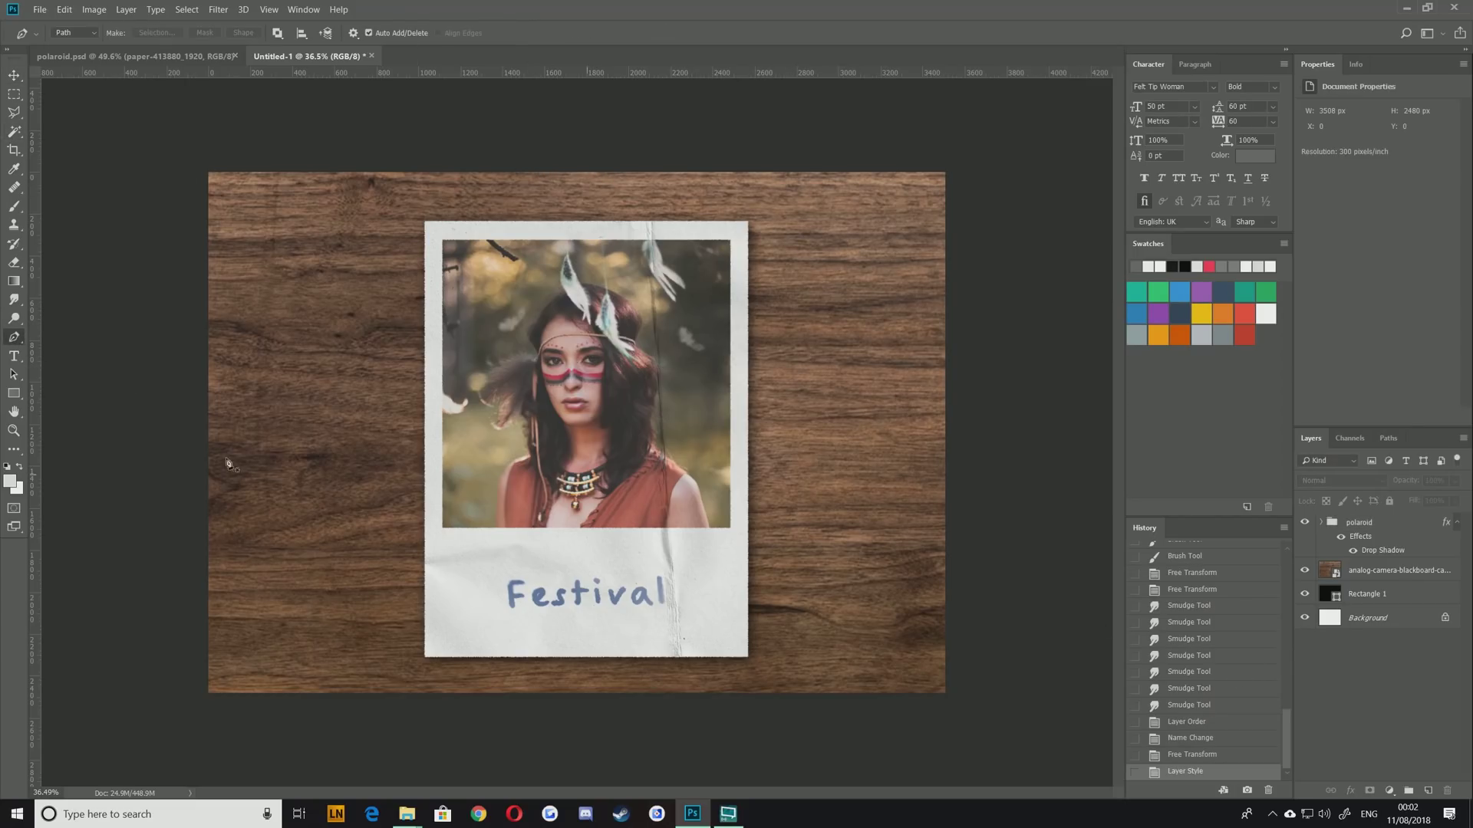
{"action": "key", "text": "u"}
{"action": "left_click", "coordinate": [131, 33]}
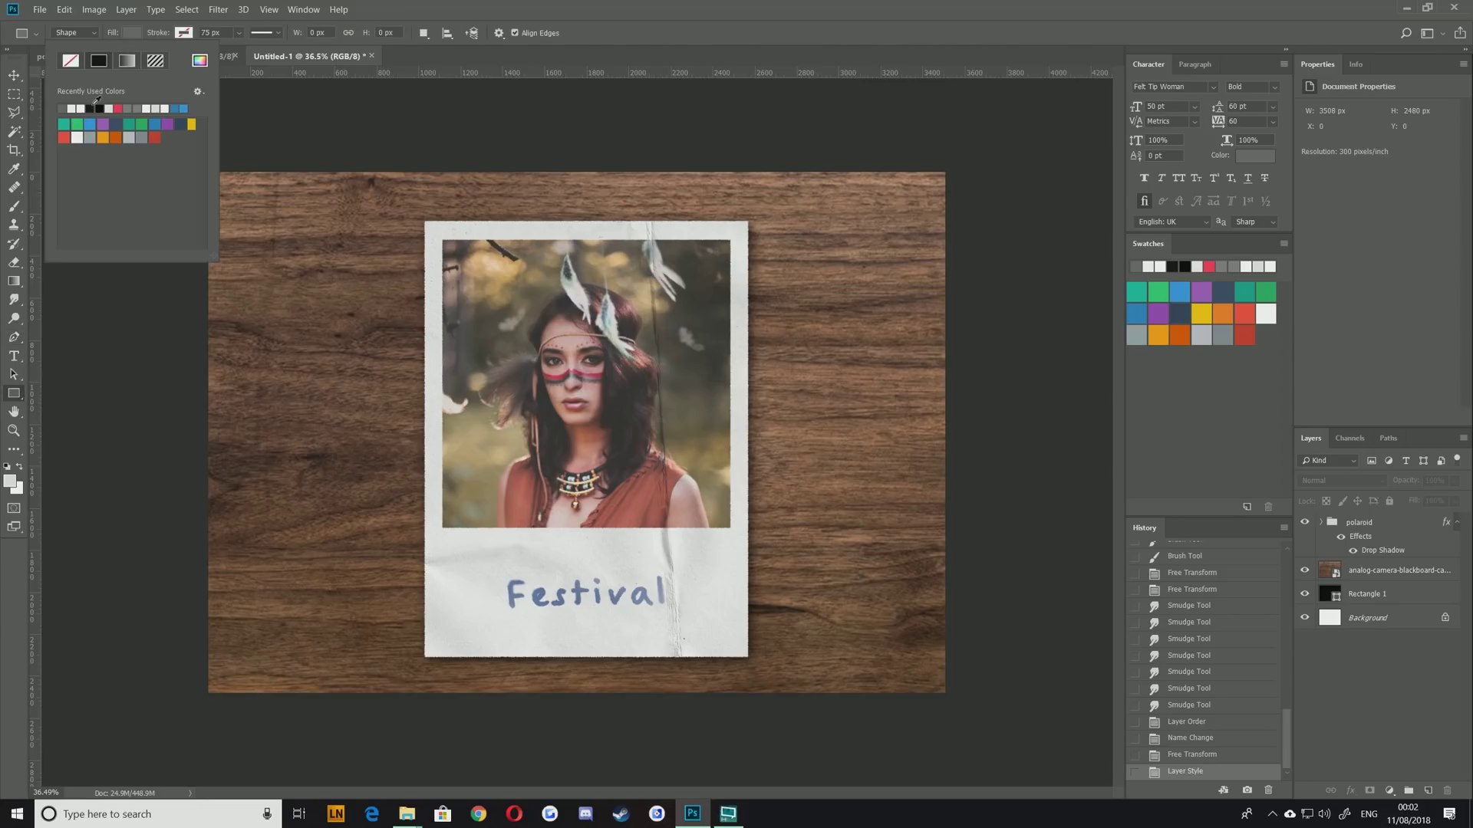
{"action": "left_click", "coordinate": [202, 63]}
{"action": "left_click", "coordinate": [651, 292]}
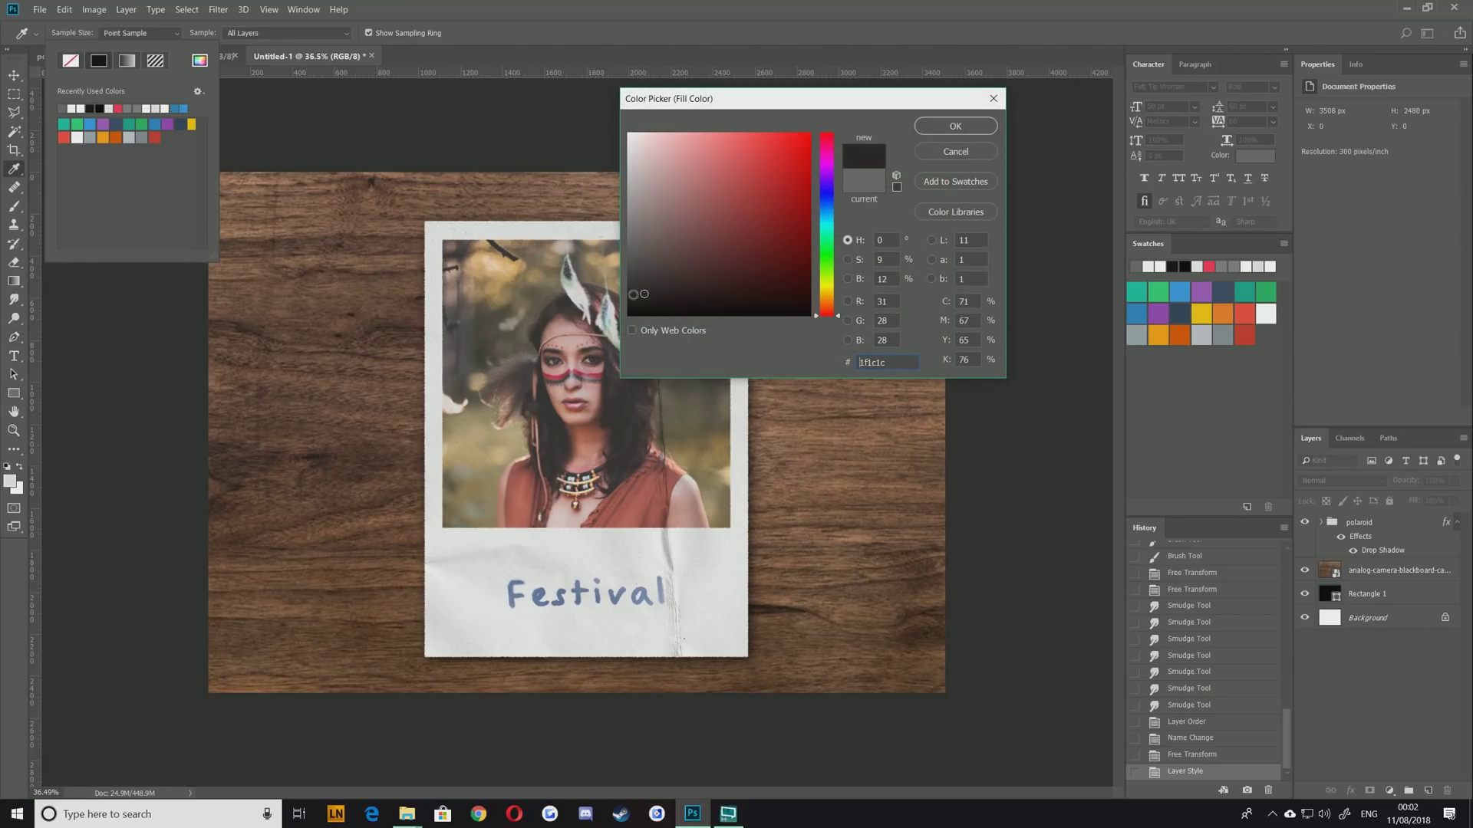
{"action": "key", "text": "Return"}
{"action": "left_click", "coordinate": [425, 222]}
{"action": "left_click_drag", "start_coordinate": [424, 222], "coordinate": [748, 658]}
{"action": "key", "text": "v"}
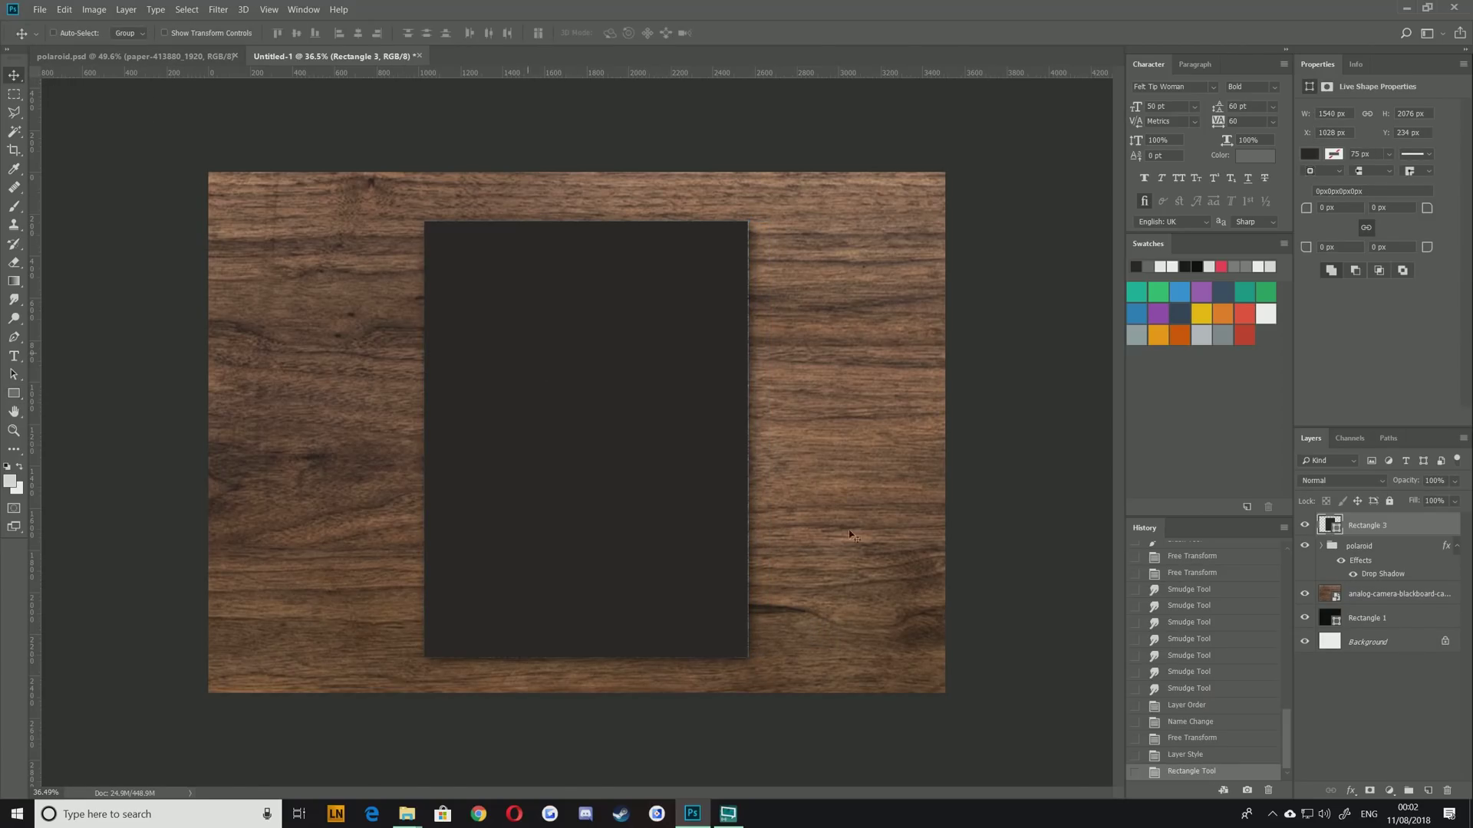
{"action": "left_click", "coordinate": [219, 10]}
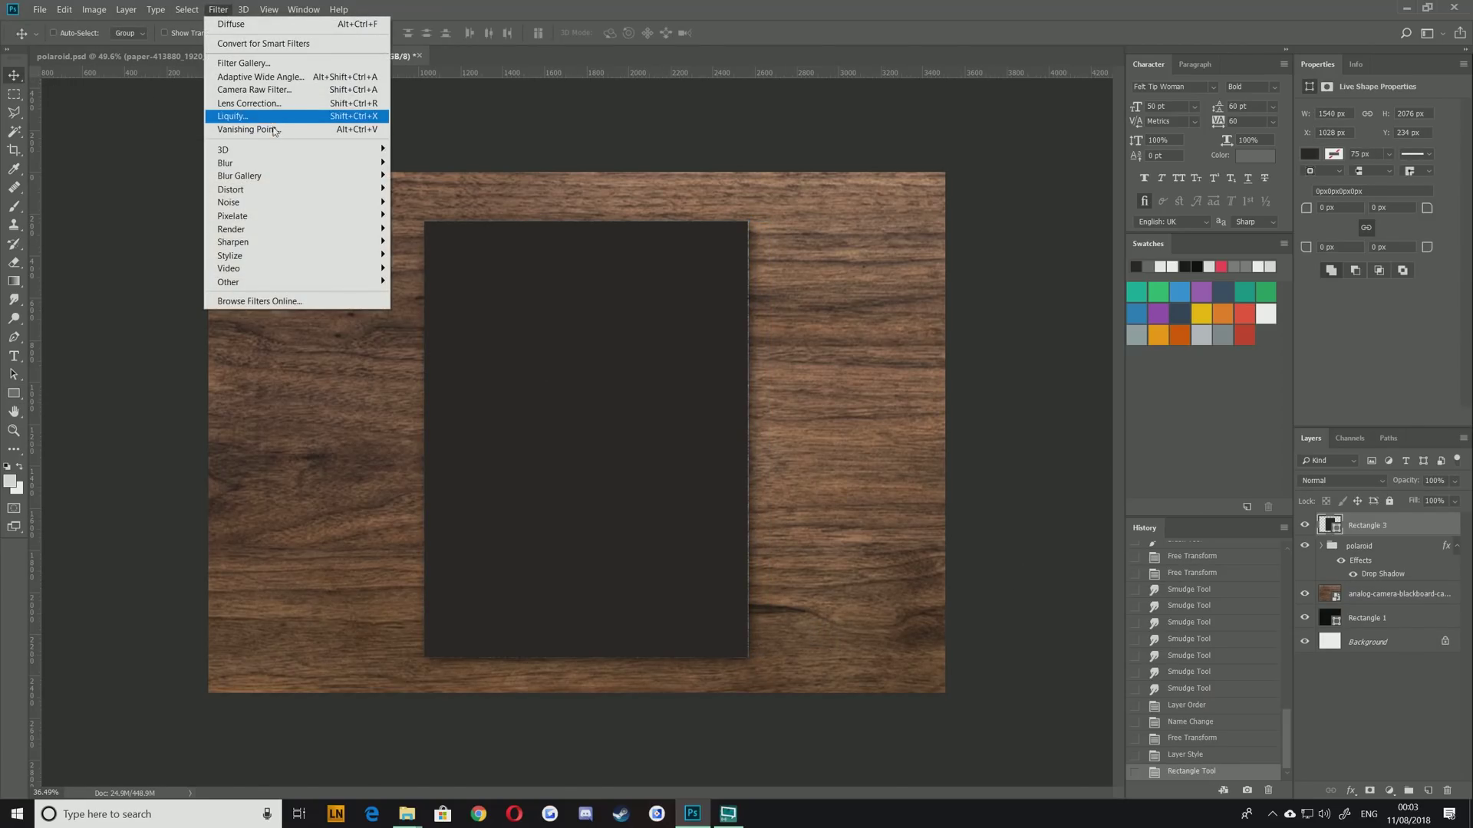
{"action": "mouse_move", "coordinate": [342, 167]}
{"action": "left_click", "coordinate": [427, 218]}
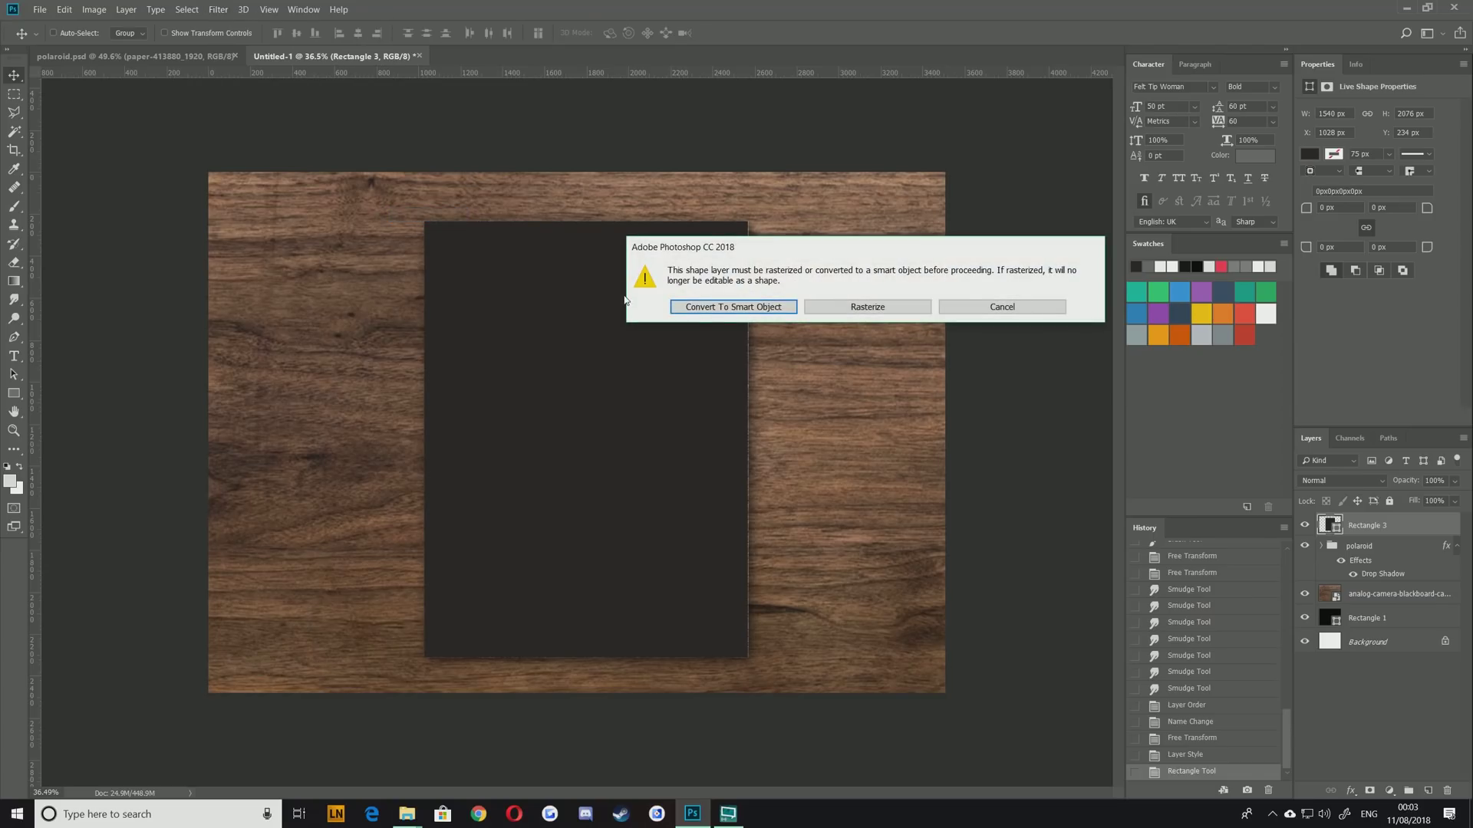
{"action": "left_click", "coordinate": [702, 307]}
{"action": "mouse_move", "coordinate": [740, 403]}
{"action": "left_mouse_down"}
{"action": "mouse_move", "coordinate": [711, 407]}
{"action": "mouse_move", "coordinate": [743, 405]}
{"action": "left_mouse_up"}
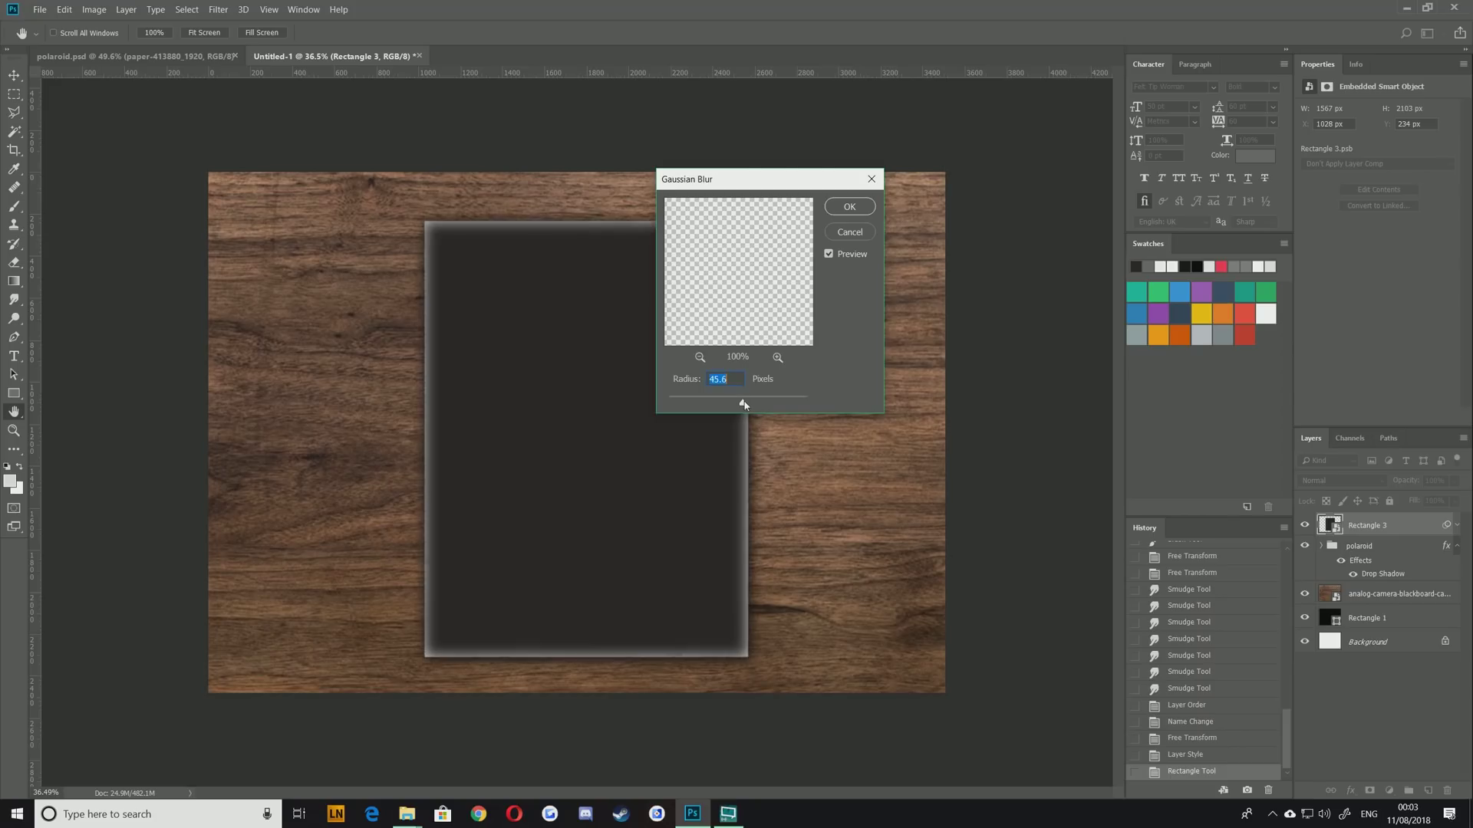
{"action": "key", "text": "Return"}
{"action": "left_click_drag", "start_coordinate": [1354, 529], "coordinate": [1356, 622]}
{"action": "left_click_drag", "start_coordinate": [629, 421], "coordinate": [659, 453]}
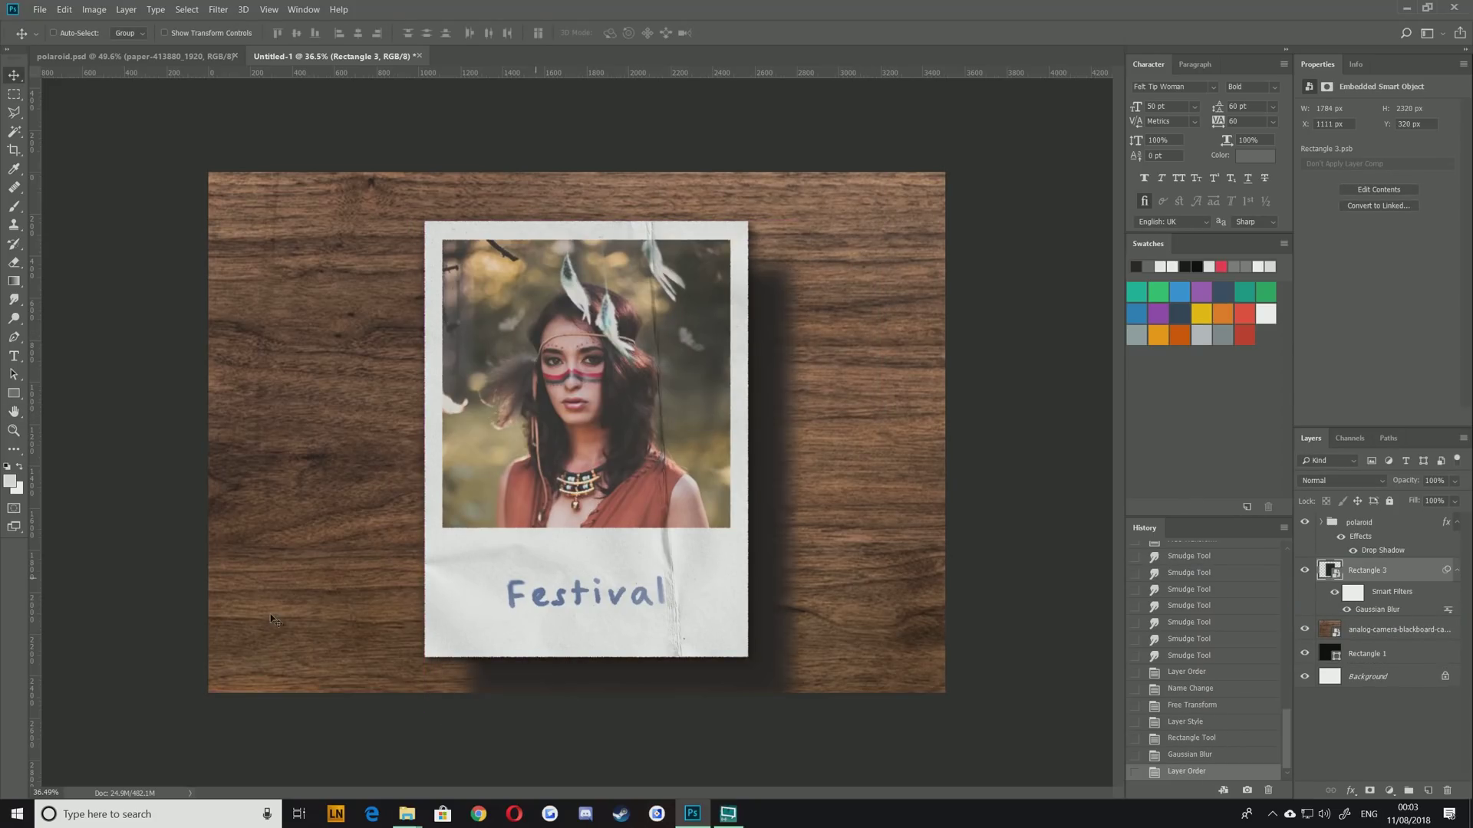
{"action": "key", "text": "Delete"}
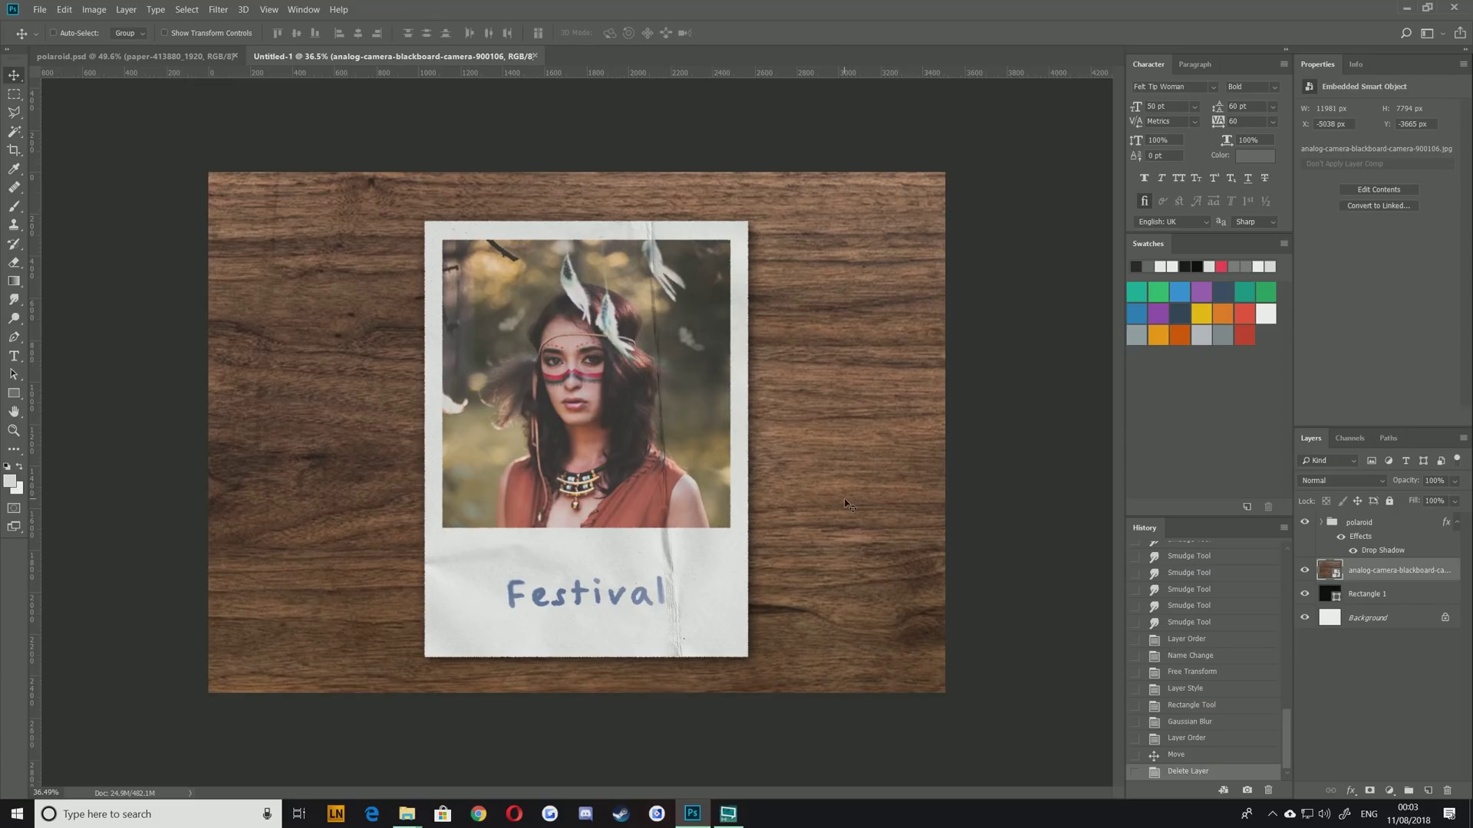
Rotate the polaroid group -4.17° and scale it to 86.1%, moving it up and left
{"action": "left_click", "coordinate": [1367, 525]}
{"action": "key", "text": "ctrl+t"}
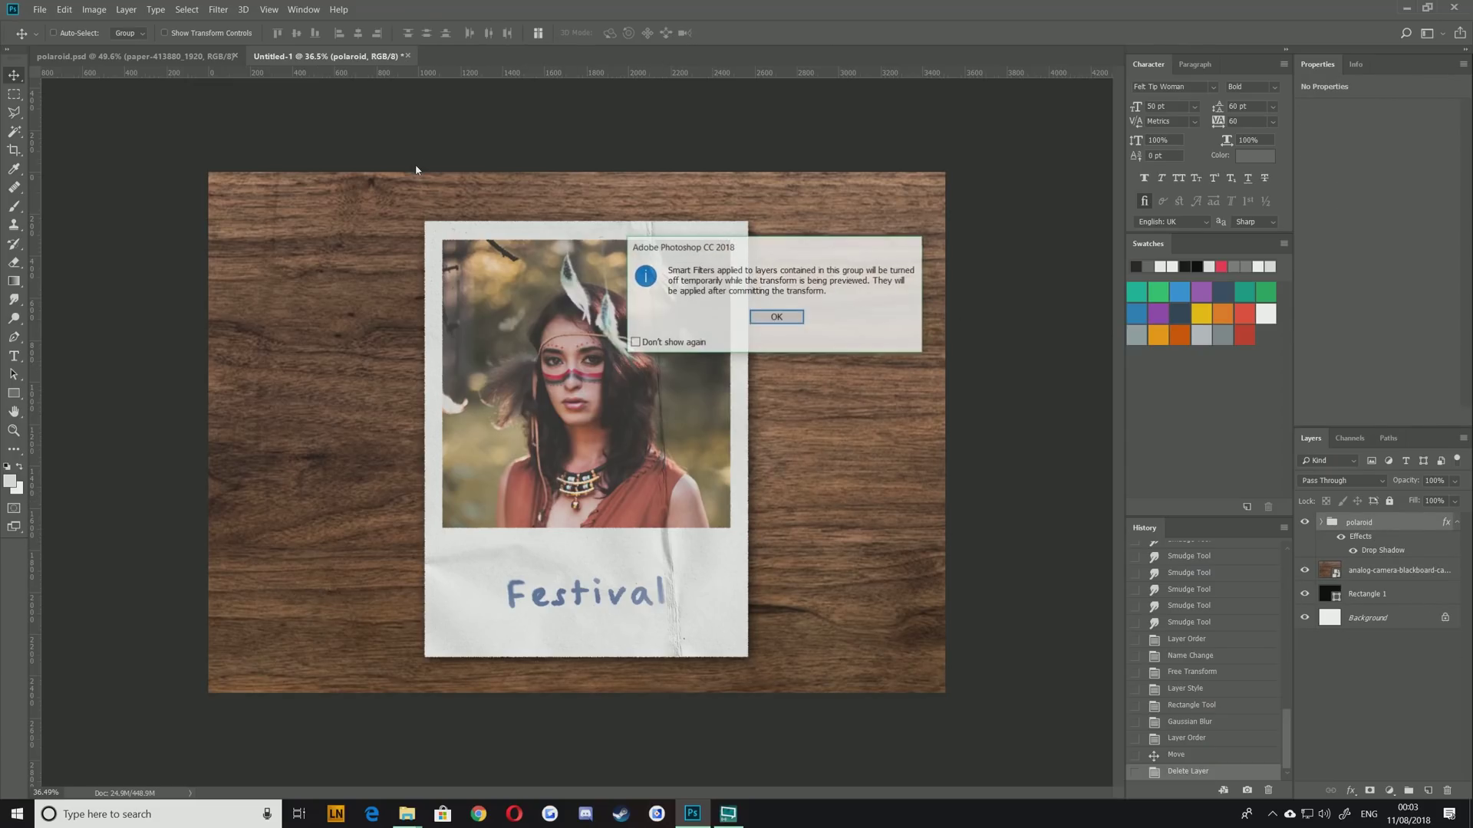
{"action": "key", "text": "Return"}
{"action": "key", "text": "ctrl+minus"}
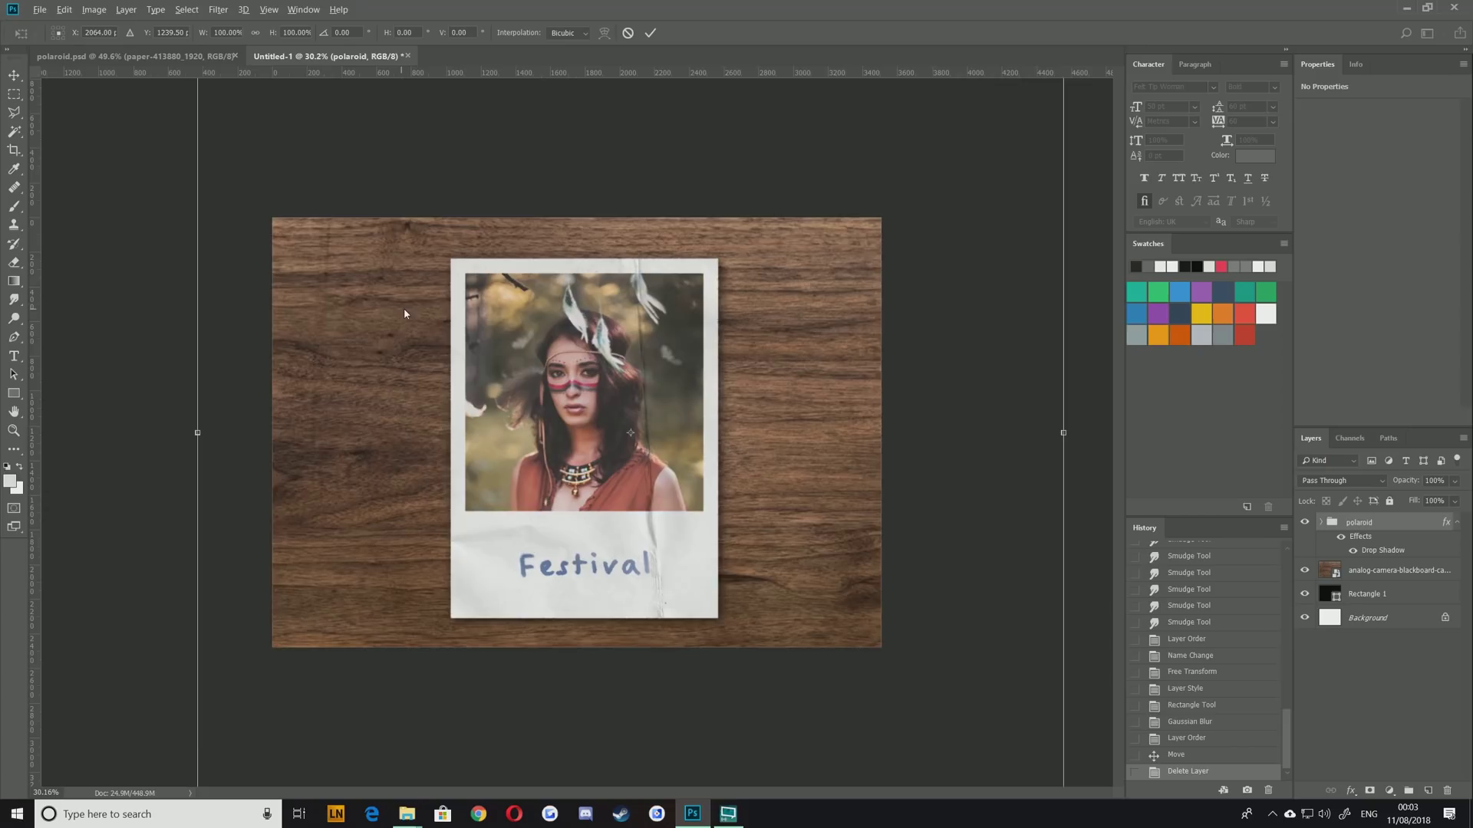
{"action": "key", "text": "ctrl+0"}
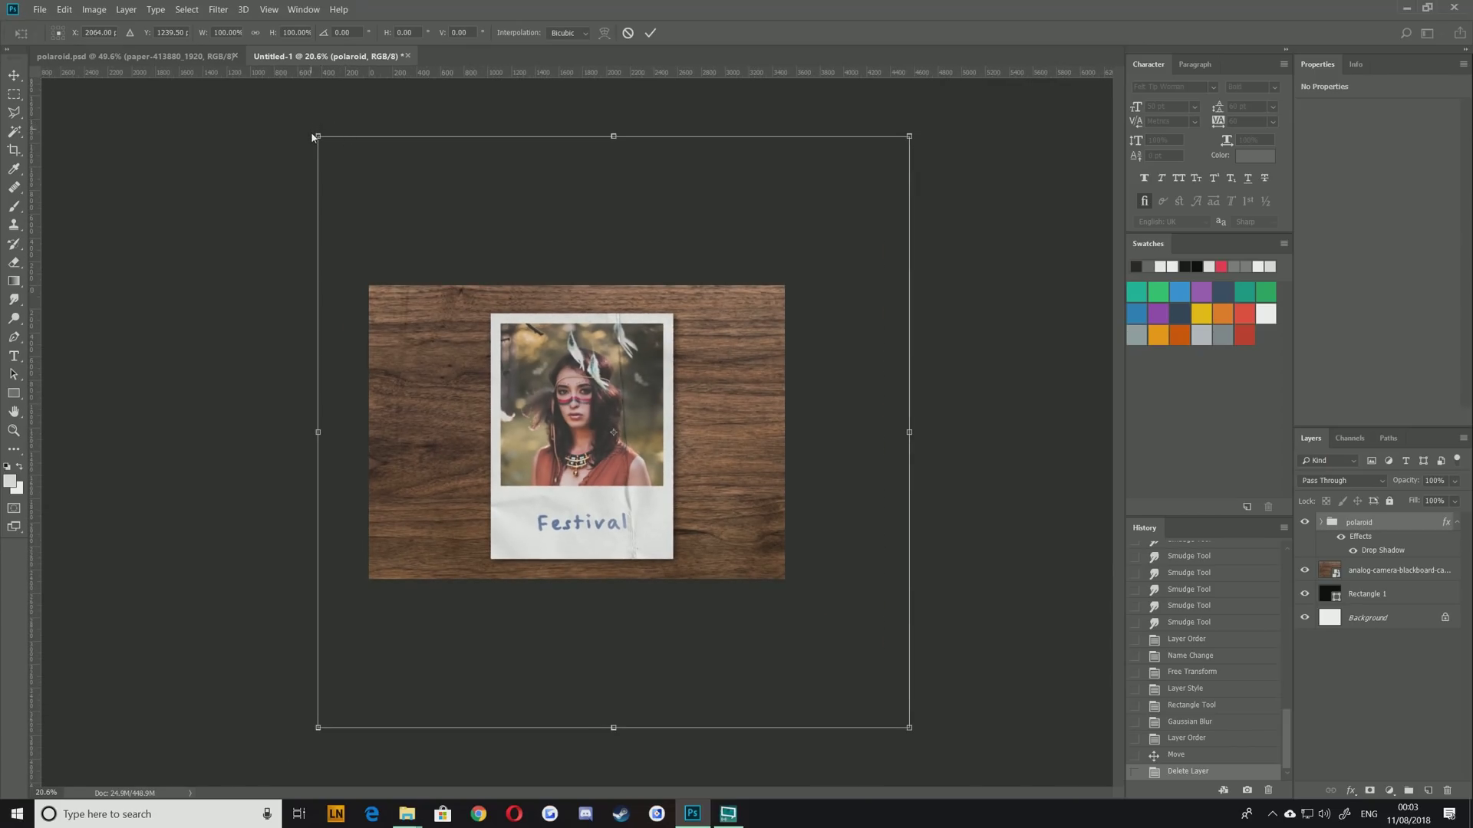
{"action": "left_click_drag", "start_coordinate": [308, 126], "coordinate": [291, 147]}
{"action": "left_click_drag", "start_coordinate": [550, 440], "coordinate": [548, 427]}
{"action": "left_click_drag", "start_coordinate": [295, 149], "coordinate": [383, 225]}
{"action": "left_click_drag", "start_coordinate": [552, 475], "coordinate": [508, 439]}
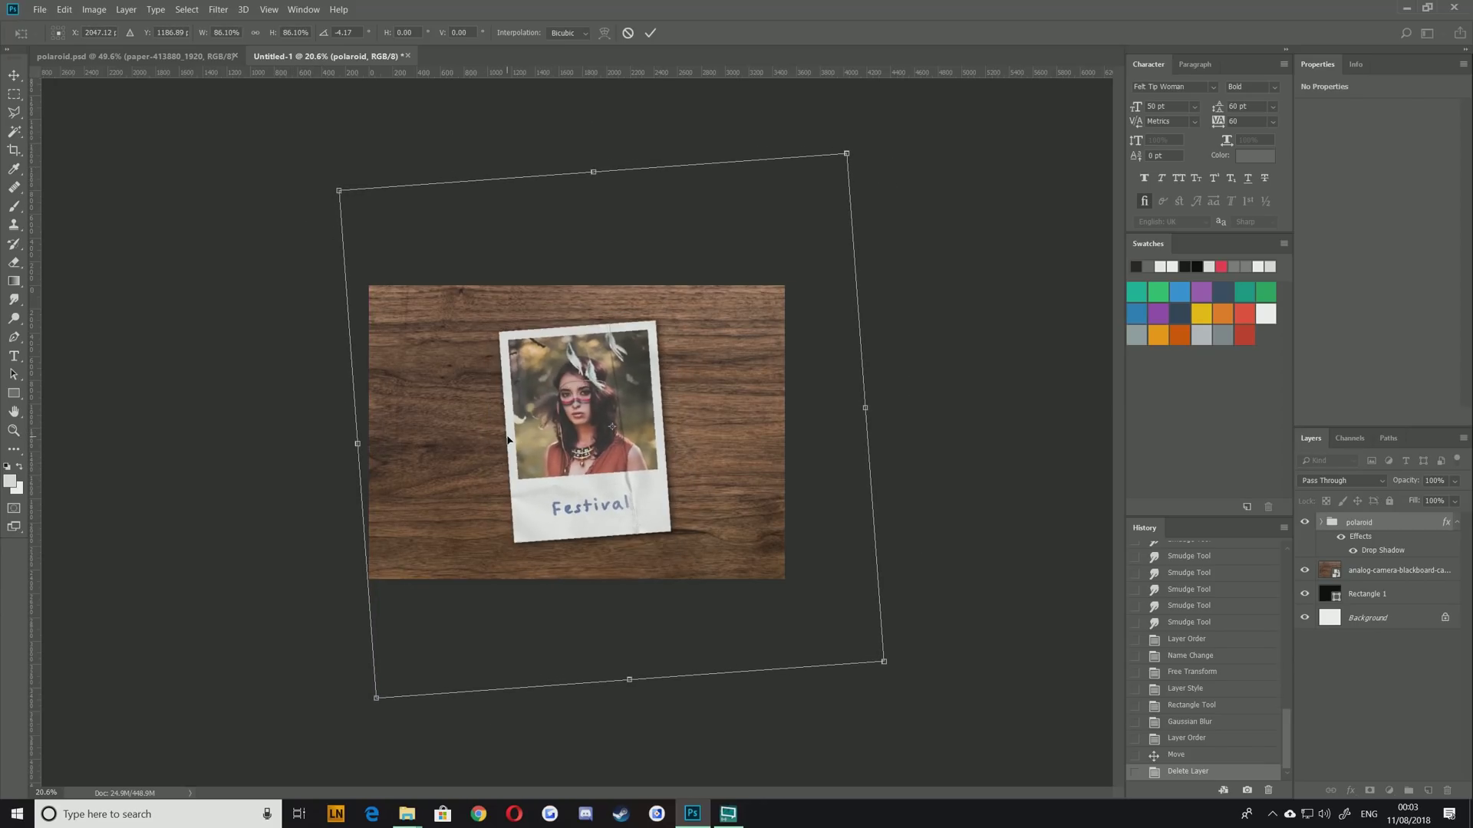
{"action": "key", "text": "Escape"}
{"action": "key", "text": "Return"}
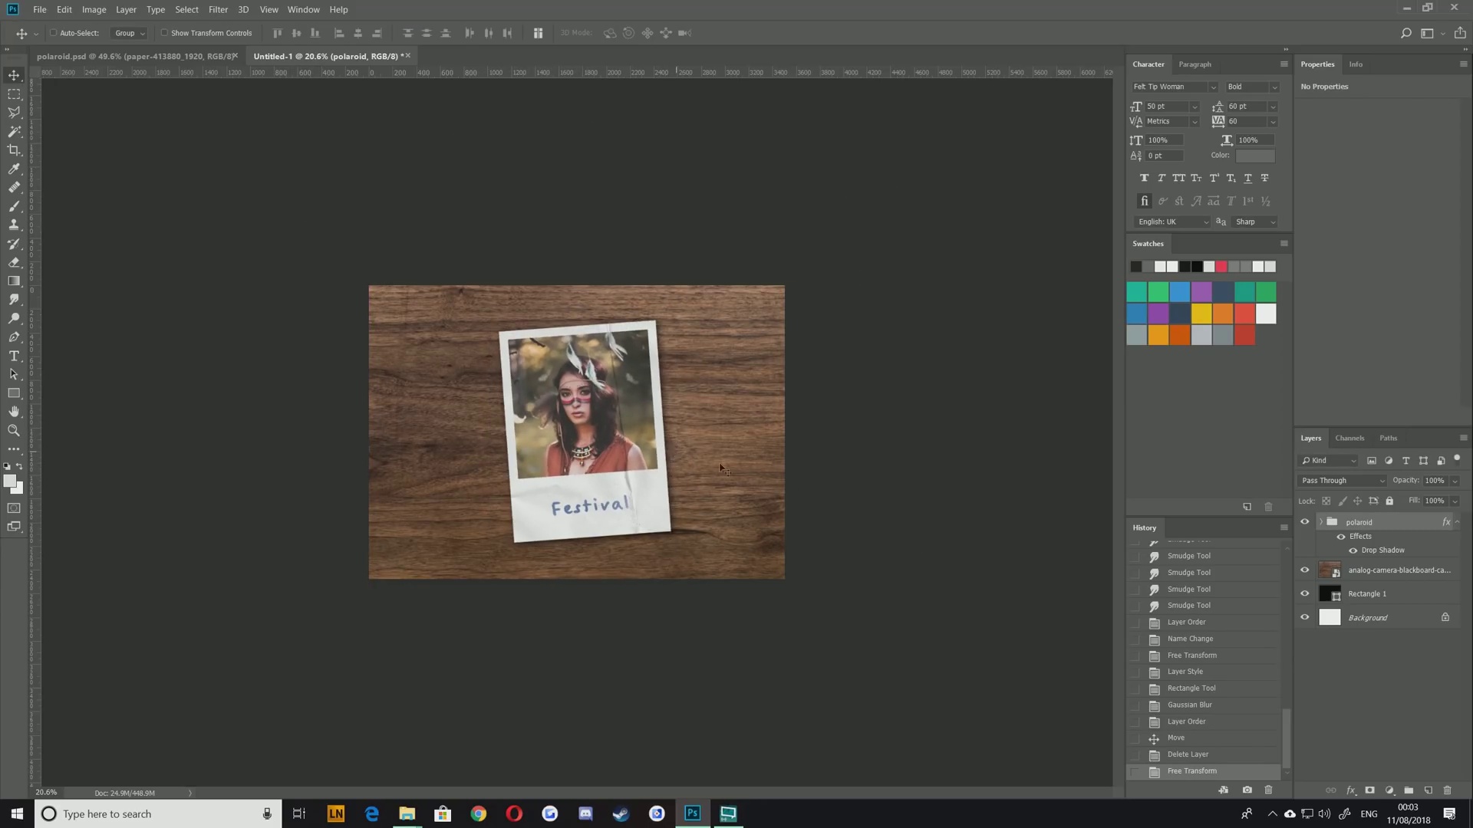
Enlarge the polaroid's drop shadow size to 169 px, then switch to the Fairy Lights document
{"action": "double_click", "coordinate": [1381, 551]}
{"action": "left_click_drag", "start_coordinate": [999, 204], "coordinate": [1005, 205]}
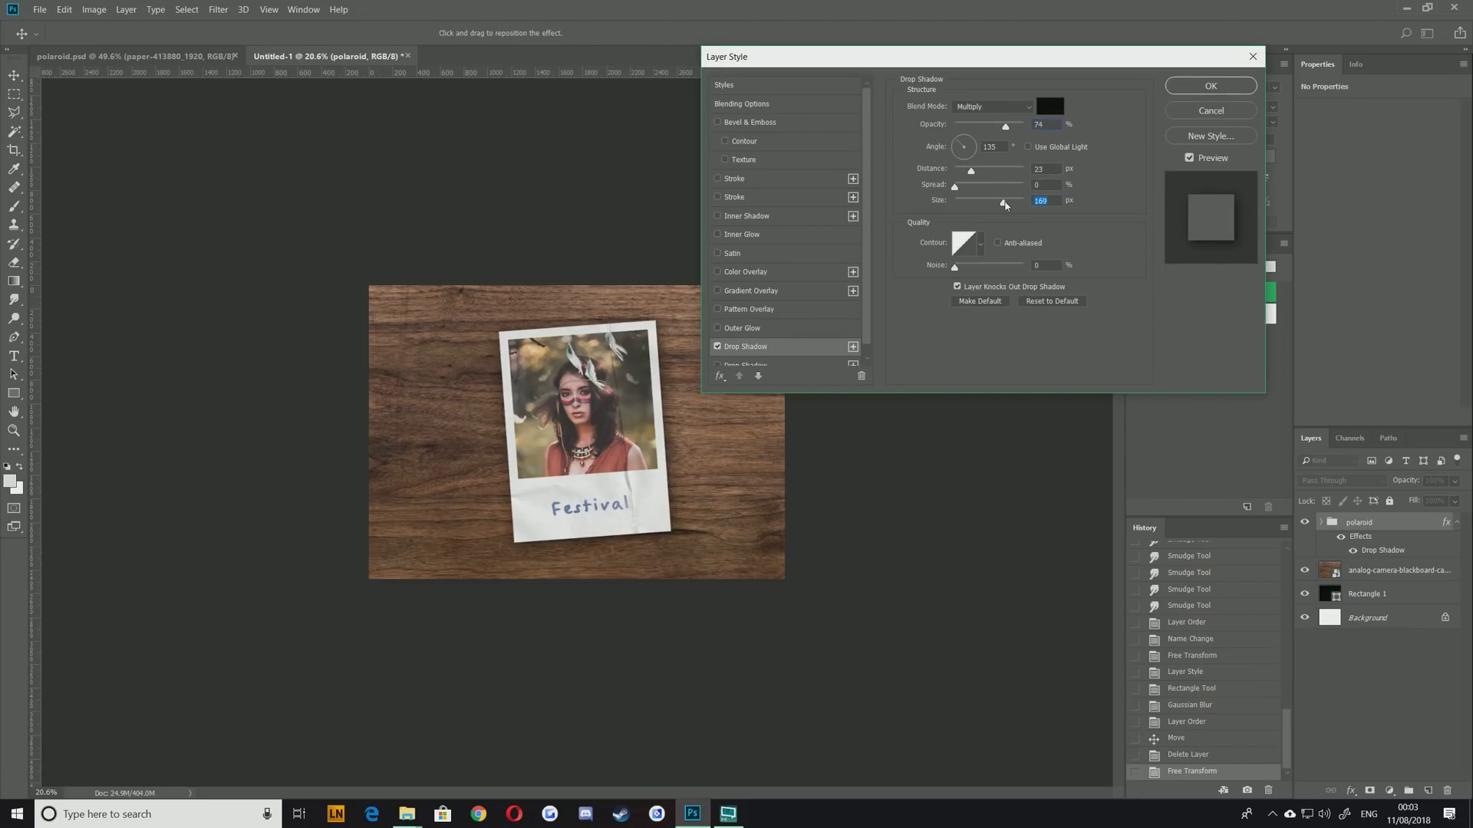
{"action": "key", "text": "Return"}
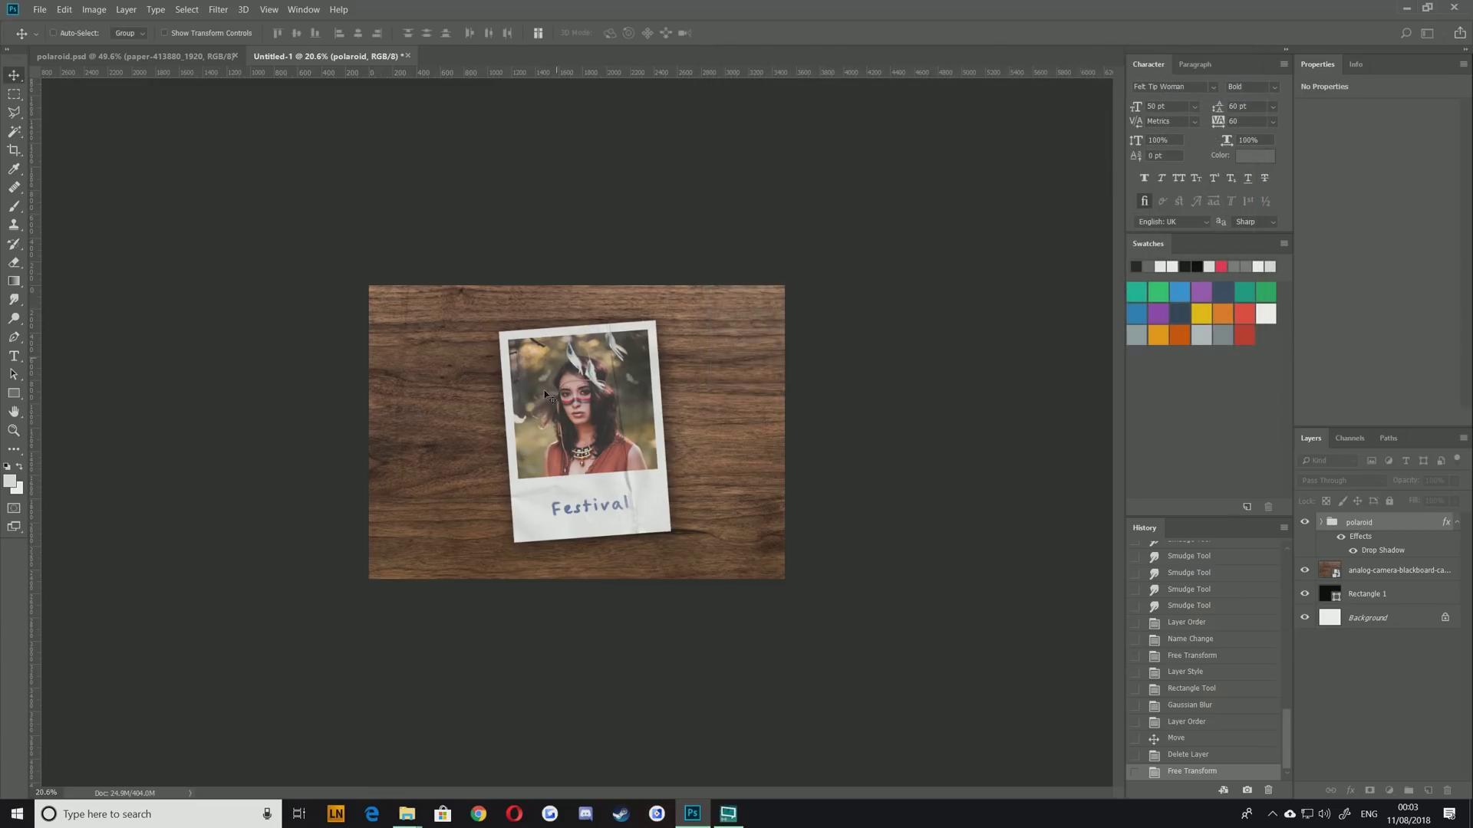
{"action": "scroll", "coordinate": [545, 395], "scroll_direction": "up", "scroll_amount": 5}
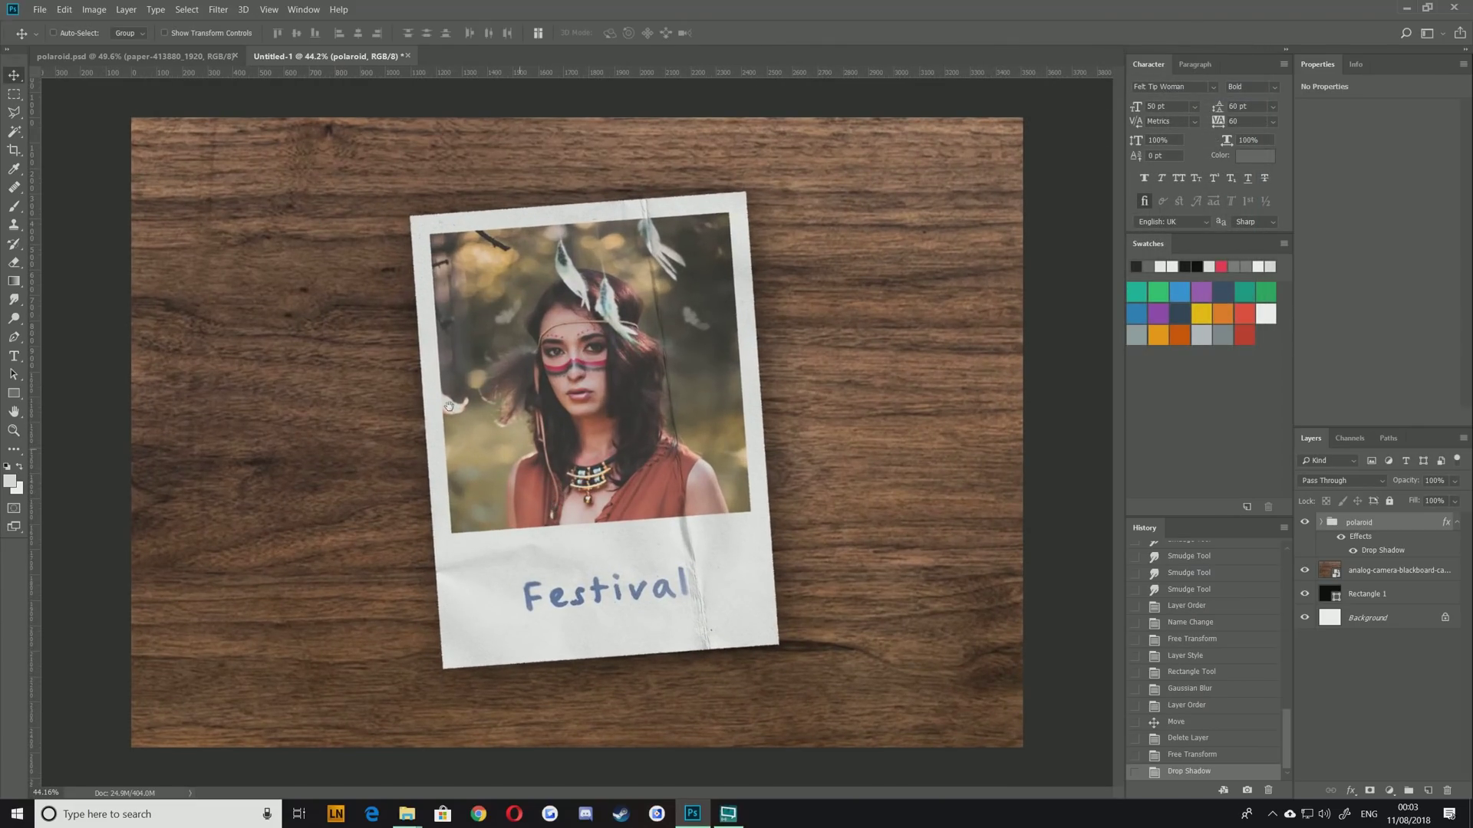
{"action": "left_click", "coordinate": [174, 59]}
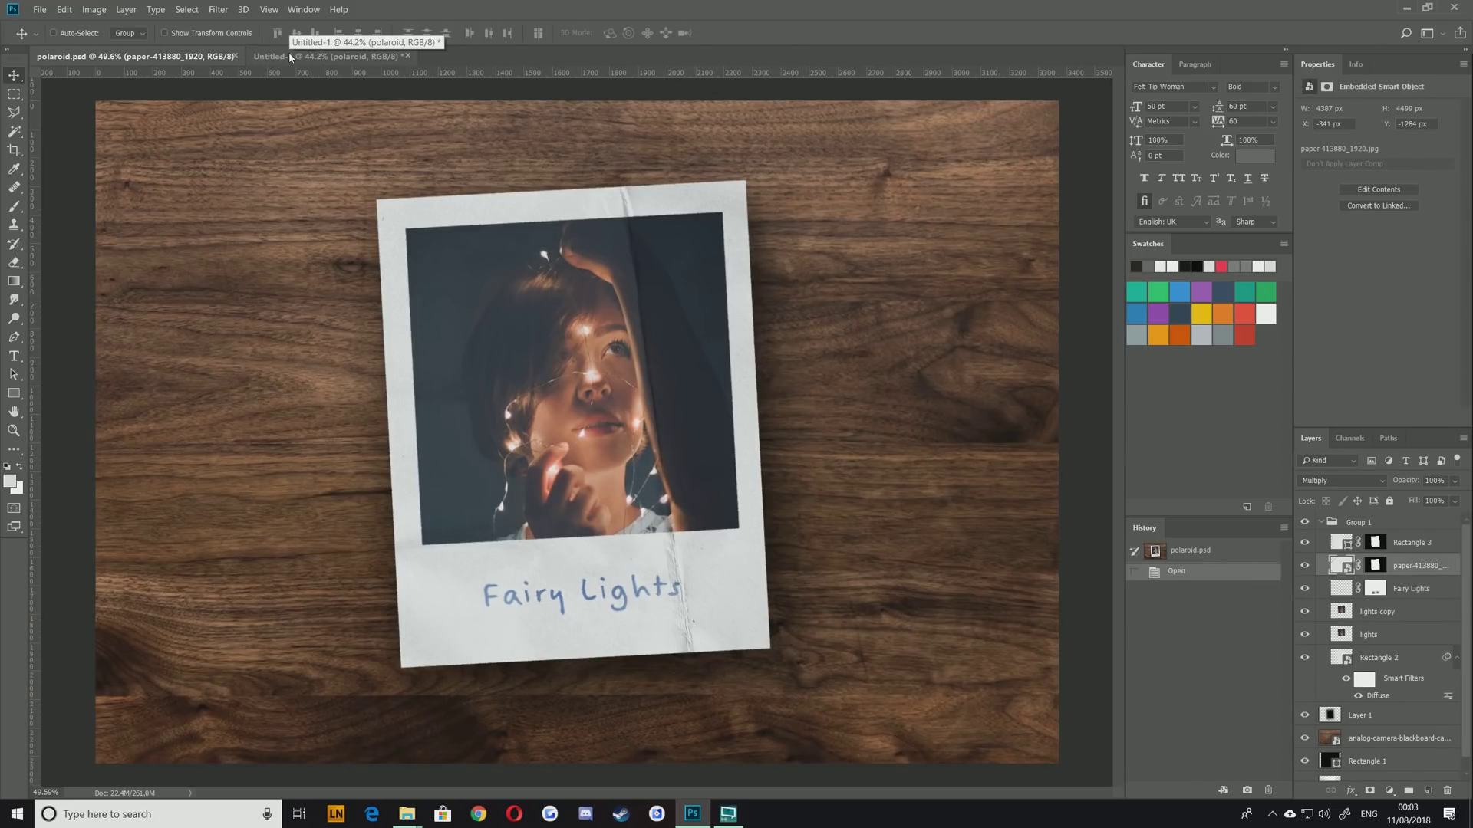
Compare the Fairy Lights polaroid with and without its Rectangle 3 shading, then return to Untitled-1
{"action": "left_click", "coordinate": [290, 56]}
{"action": "left_click", "coordinate": [134, 56]}
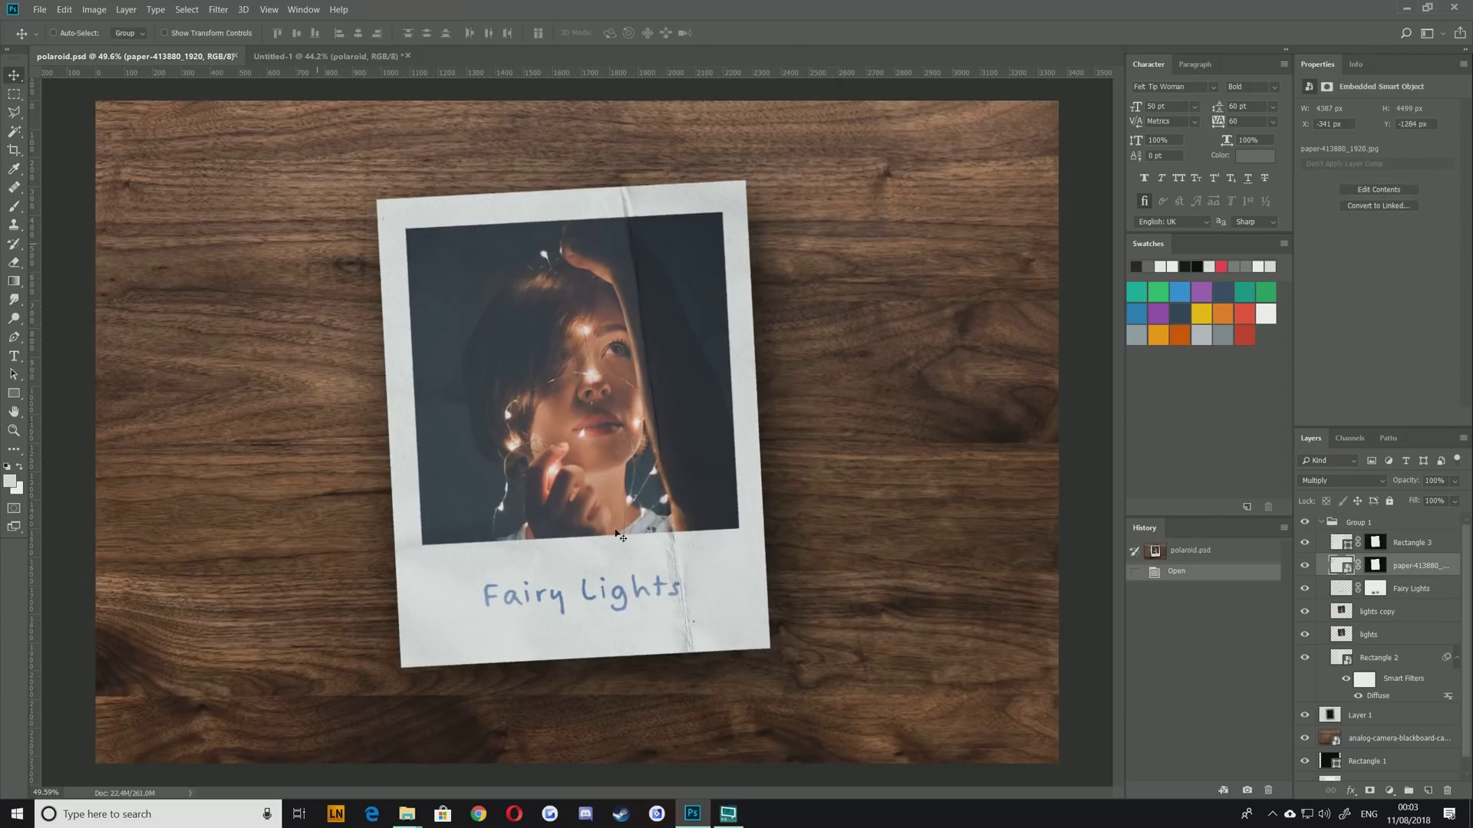
{"action": "left_click", "coordinate": [1303, 545]}
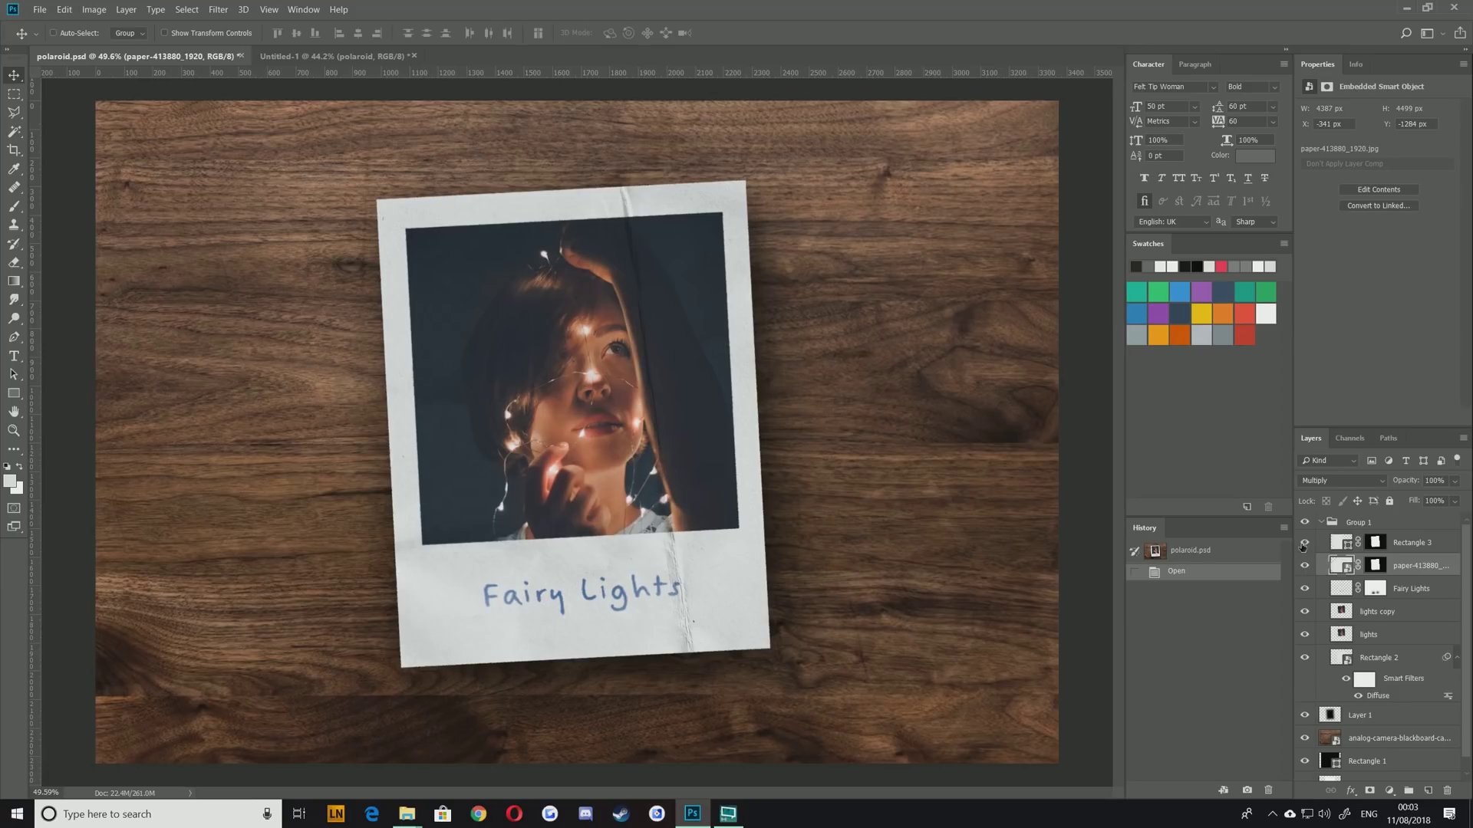
{"action": "left_click", "coordinate": [1303, 544]}
{"action": "left_click", "coordinate": [1304, 544]}
{"action": "left_click", "coordinate": [1304, 545]}
{"action": "left_click", "coordinate": [1304, 545]}
{"action": "left_click", "coordinate": [1303, 545]}
{"action": "left_click", "coordinate": [1304, 546]}
{"action": "left_click", "coordinate": [1308, 551]}
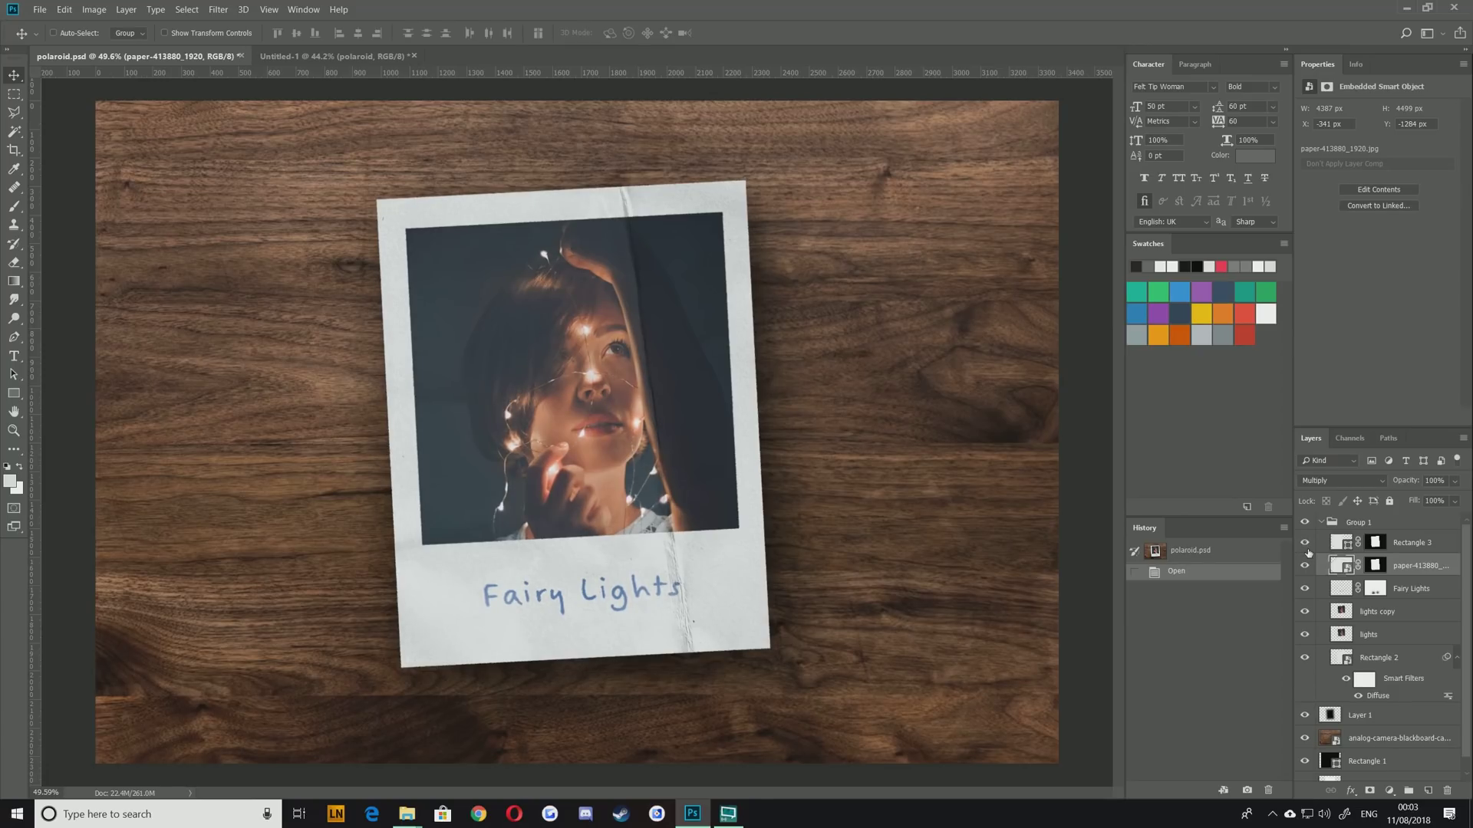
{"action": "left_click", "coordinate": [1305, 544]}
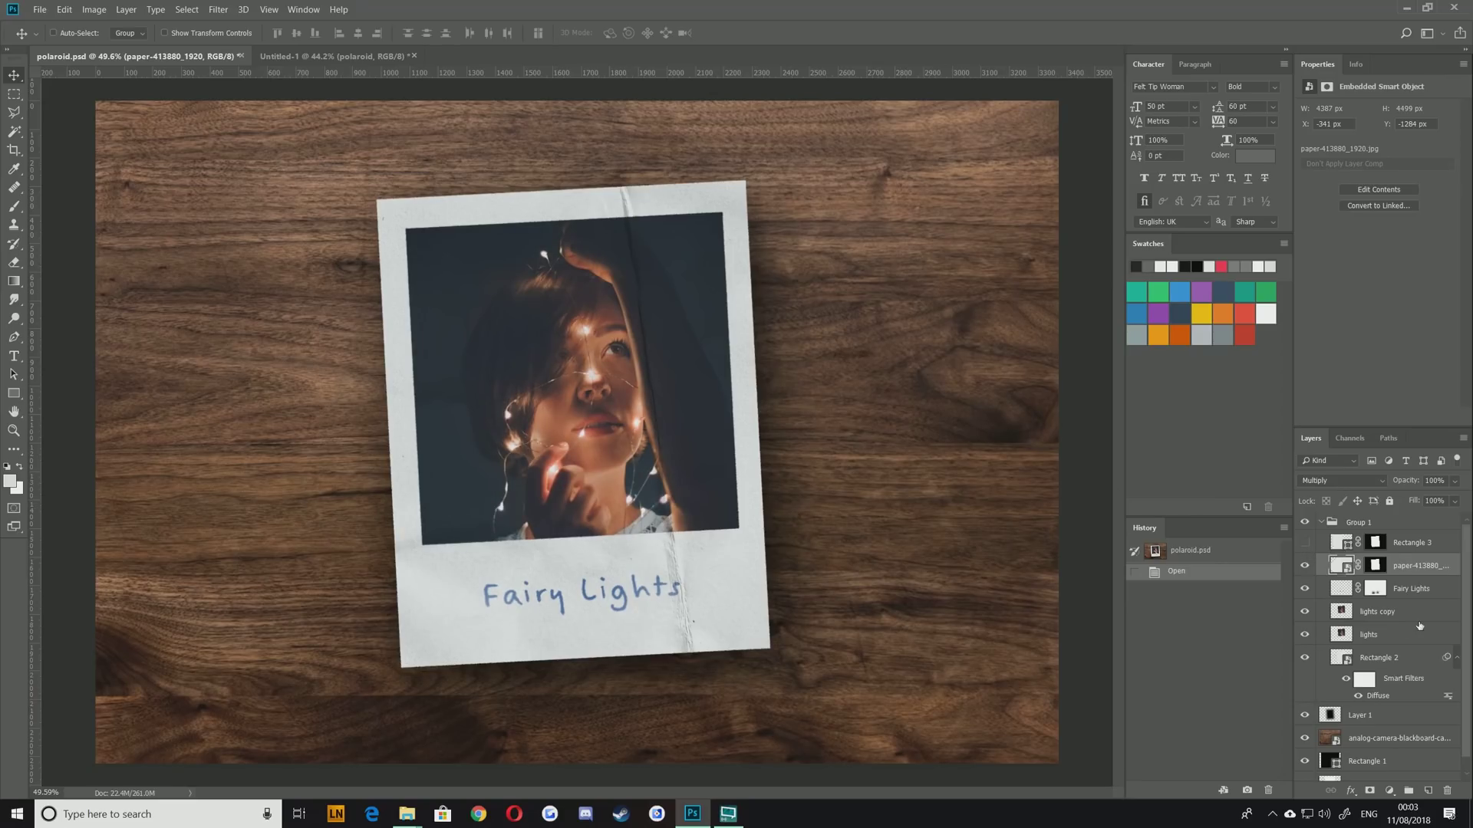
{"action": "left_click", "coordinate": [309, 58]}
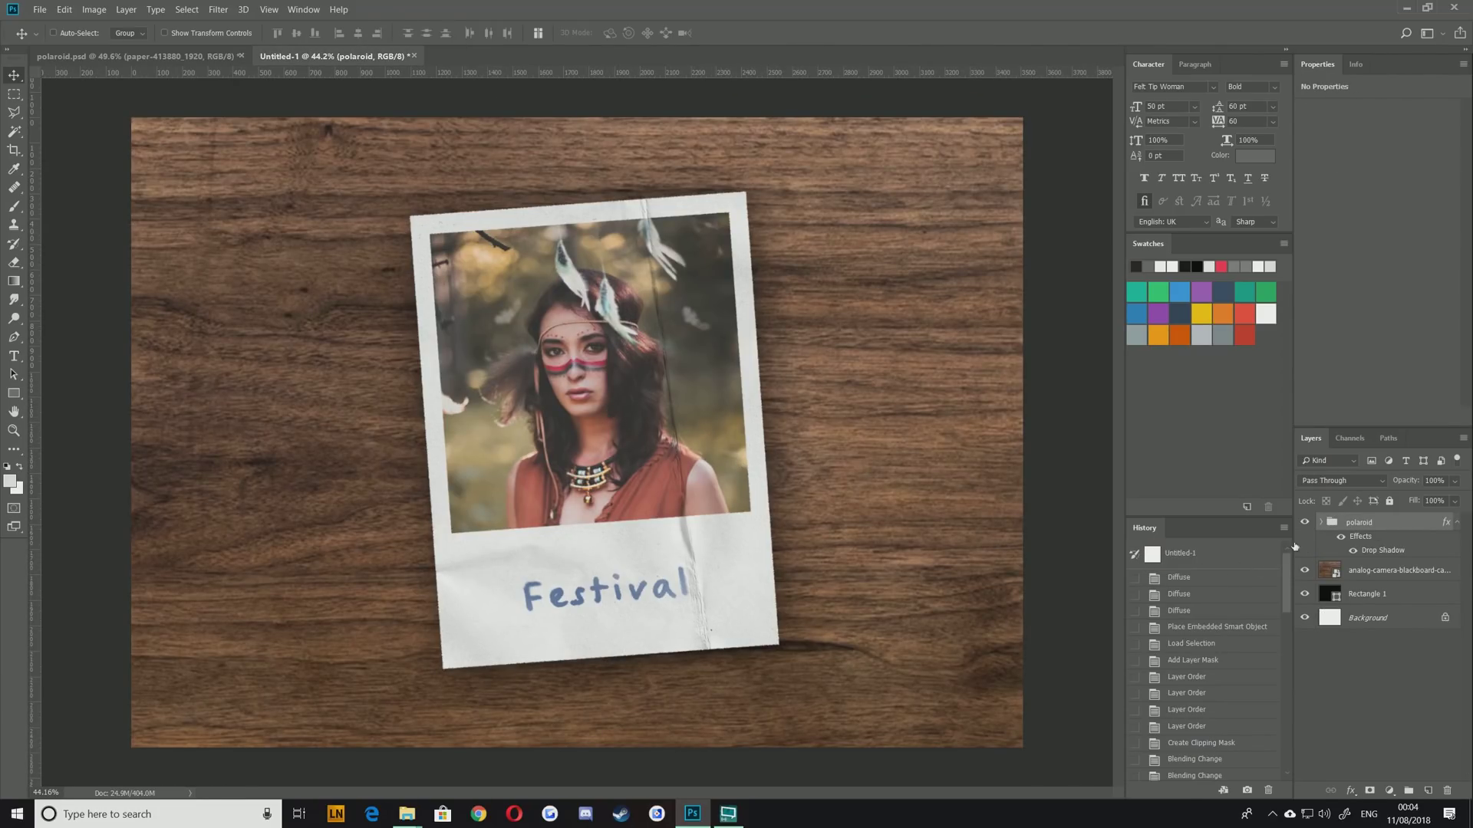
Draw a dark rectangle inside the polaroid group and move it over the polaroid's right side
{"action": "left_click", "coordinate": [1321, 522]}
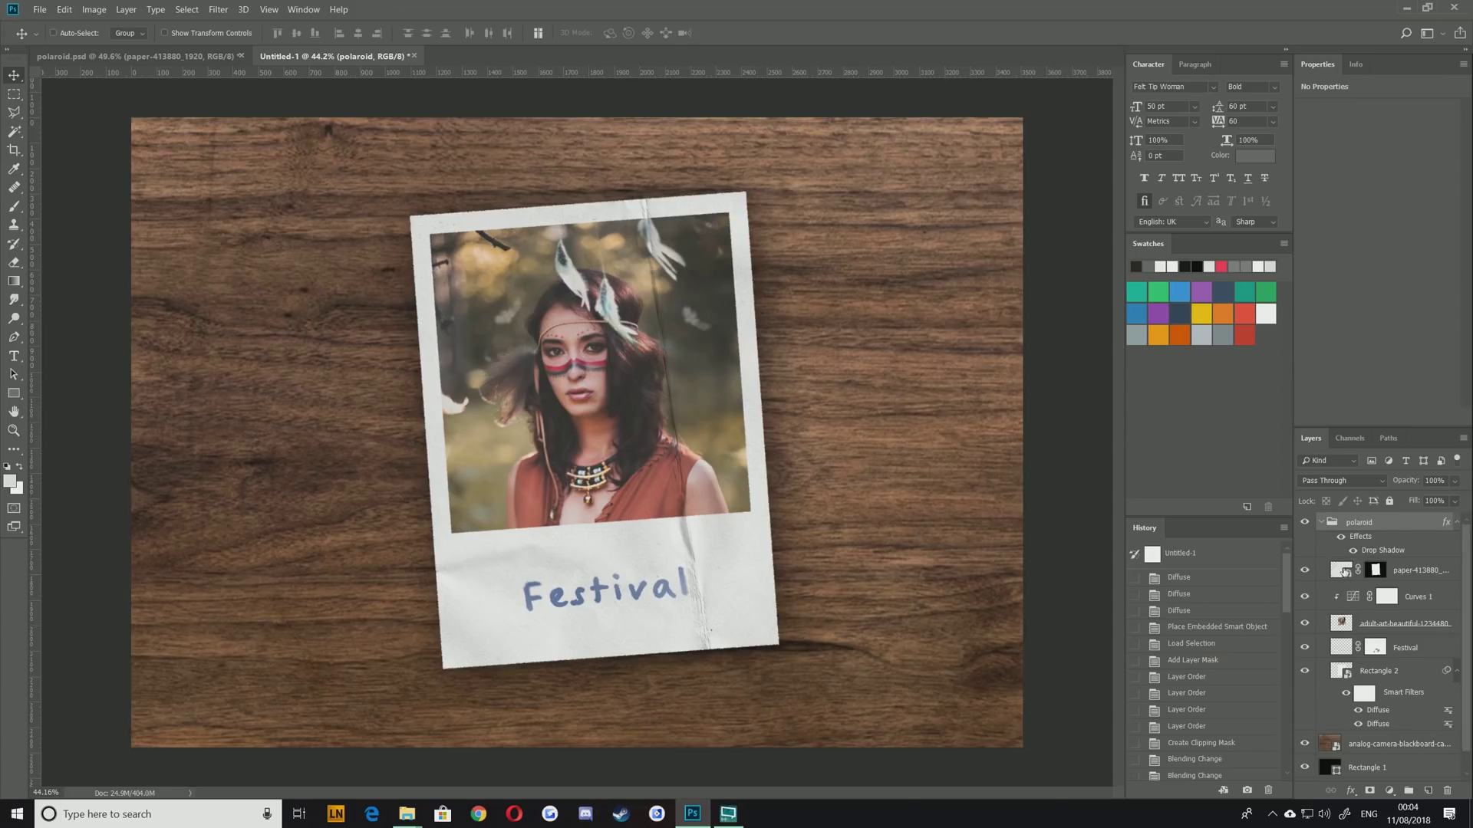
{"action": "left_click", "coordinate": [13, 393]}
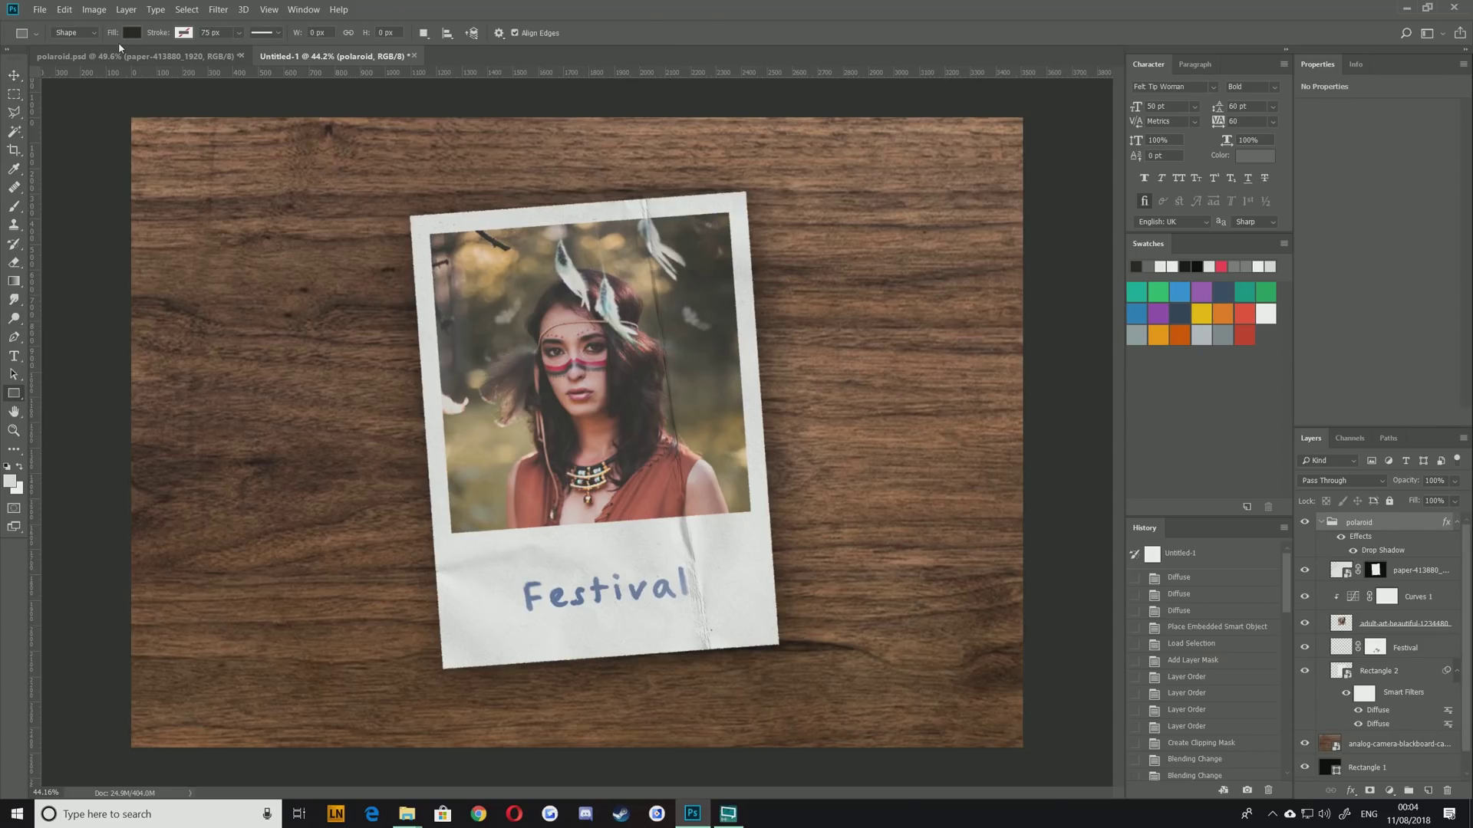
{"action": "mouse_move", "coordinate": [553, 160]}
{"action": "left_mouse_down"}
{"action": "mouse_move", "coordinate": [441, 485]}
{"action": "mouse_move", "coordinate": [269, 653]}
{"action": "mouse_move", "coordinate": [253, 696]}
{"action": "left_mouse_up"}
{"action": "left_click", "coordinate": [14, 76]}
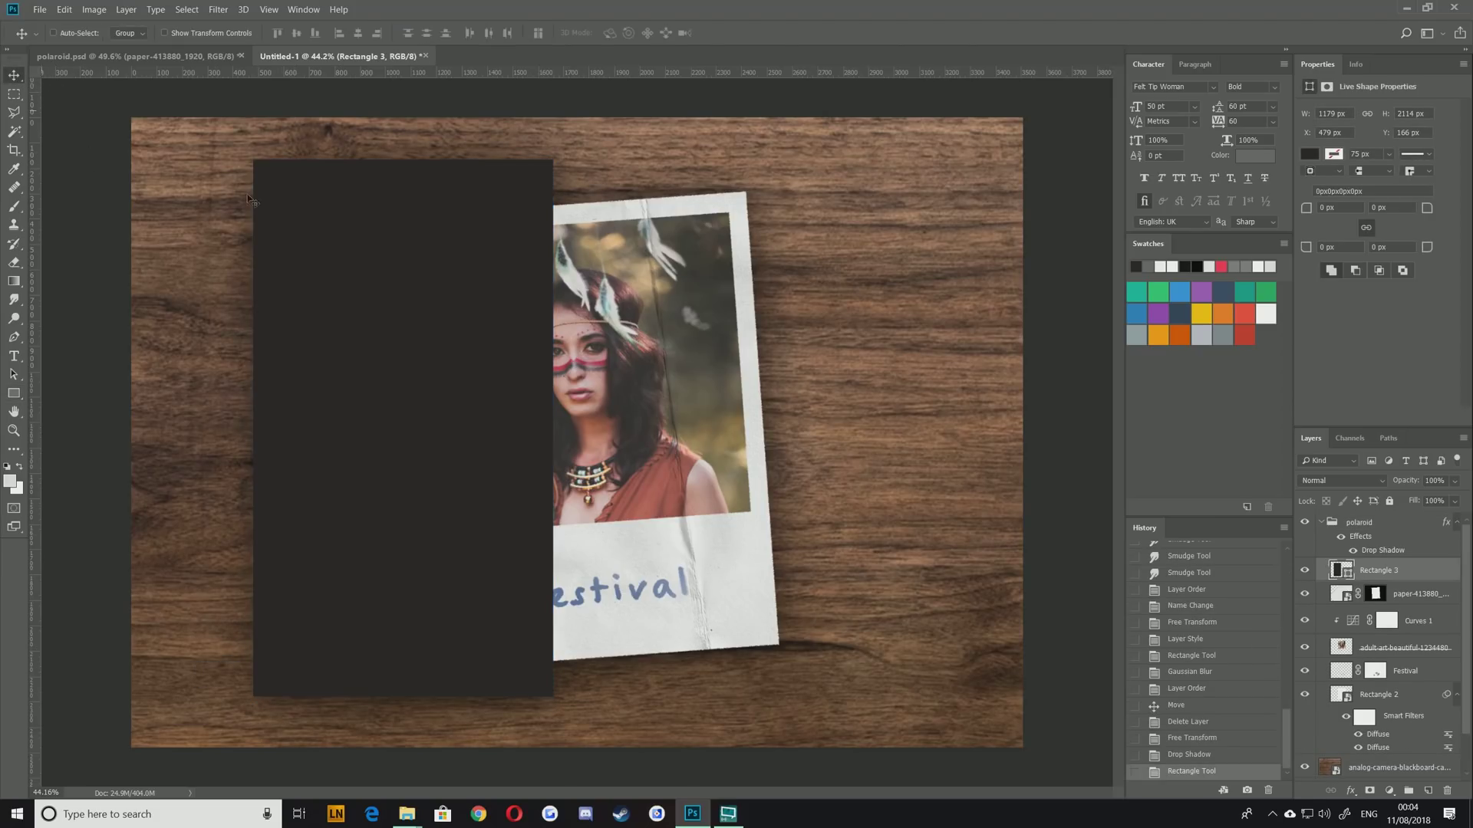
{"action": "left_click_drag", "start_coordinate": [463, 359], "coordinate": [898, 349]}
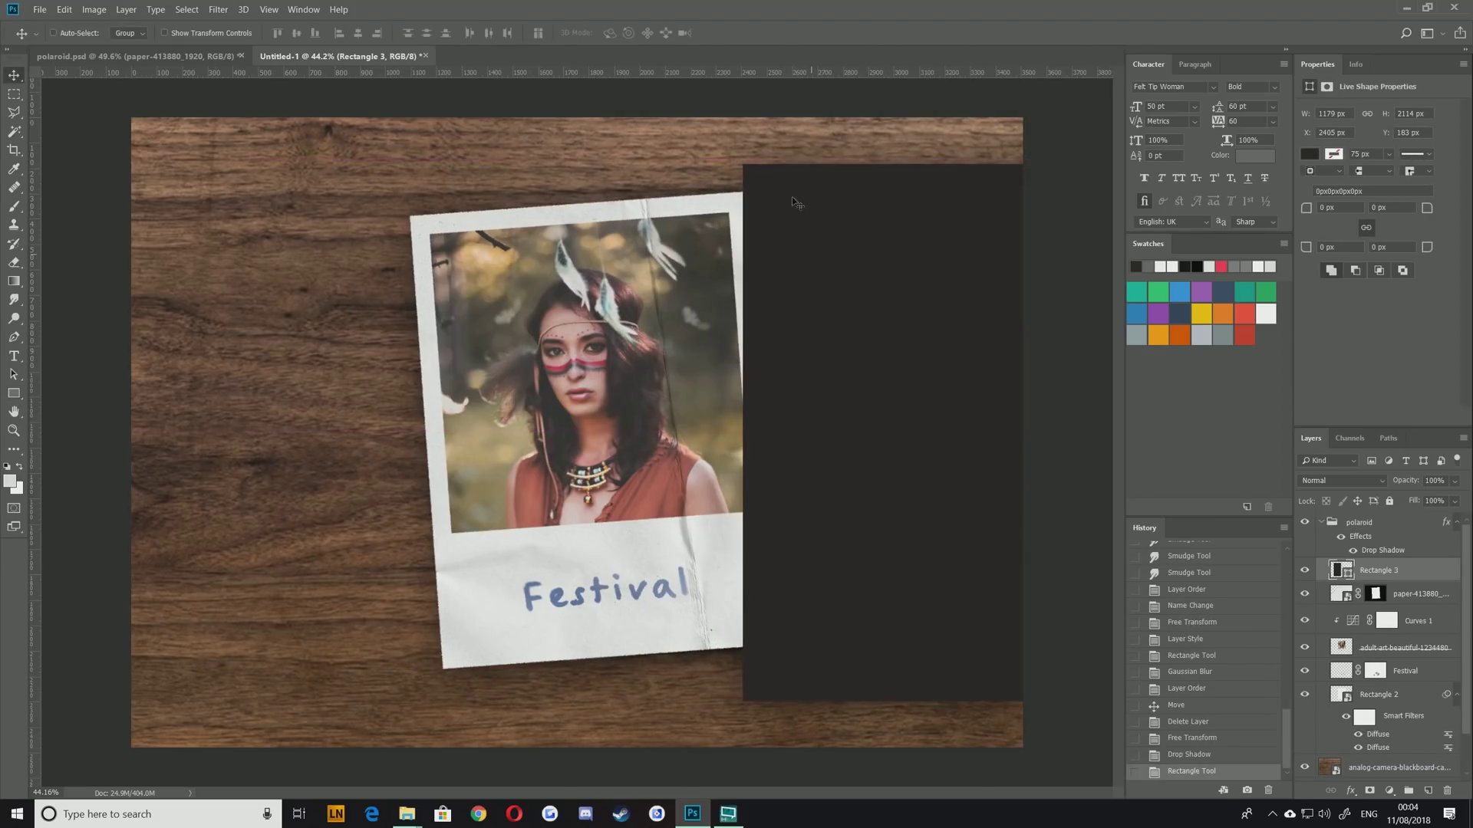
Rotate the dark rectangle to about -7.5° to match the polaroid's tilt and nudge it into place
{"action": "key", "text": "ctrl+t"}
{"action": "left_click_drag", "start_coordinate": [704, 129], "coordinate": [675, 149]}
{"action": "left_click_drag", "start_coordinate": [911, 360], "coordinate": [821, 329]}
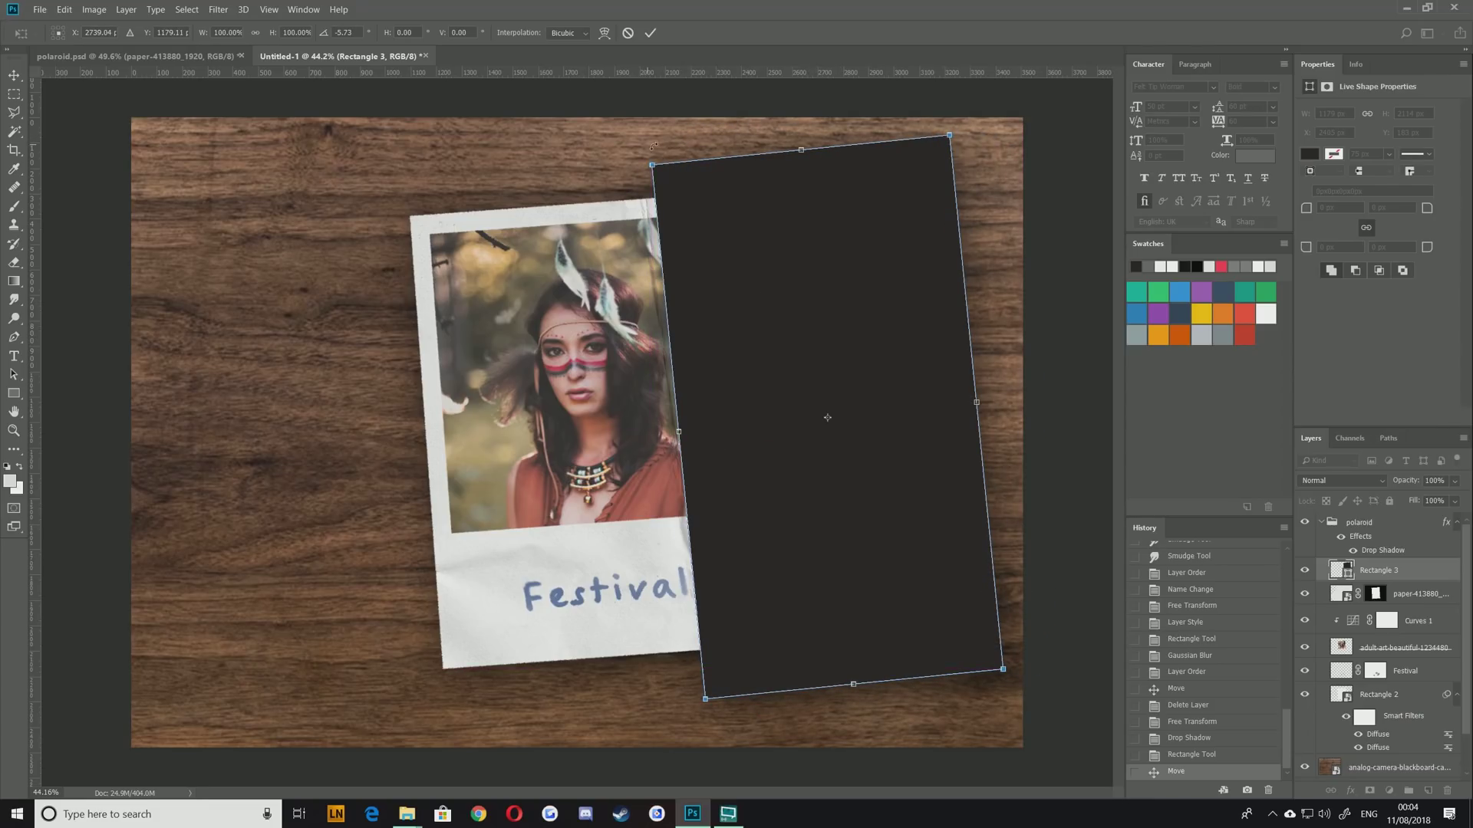
{"action": "mouse_move", "coordinate": [741, 253]}
{"action": "left_mouse_down"}
{"action": "mouse_move", "coordinate": [762, 243]}
{"action": "mouse_move", "coordinate": [749, 247]}
{"action": "left_mouse_up"}
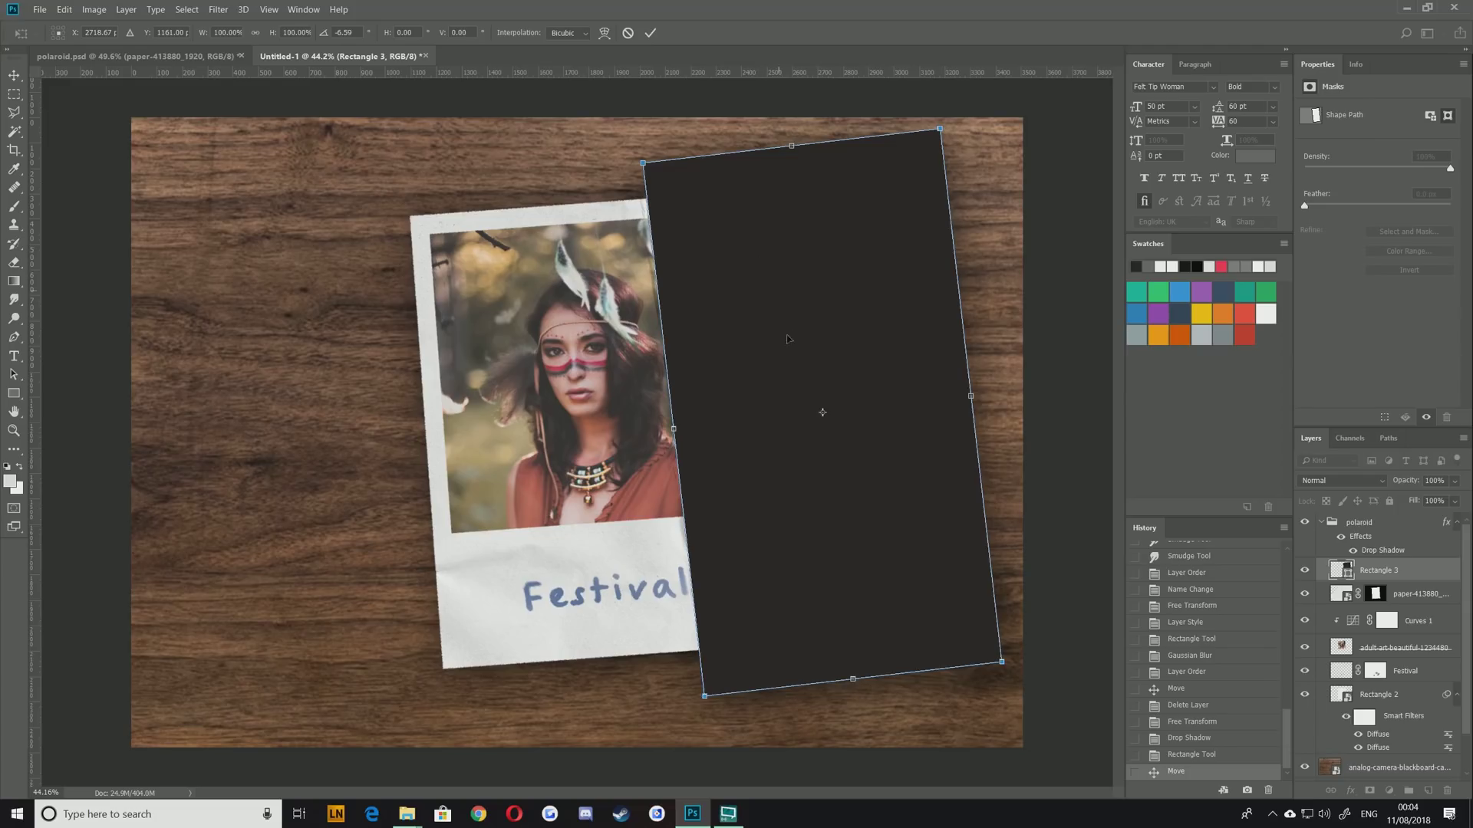
{"action": "left_click_drag", "start_coordinate": [688, 702], "coordinate": [733, 689]}
{"action": "left_click_drag", "start_coordinate": [748, 598], "coordinate": [738, 589]}
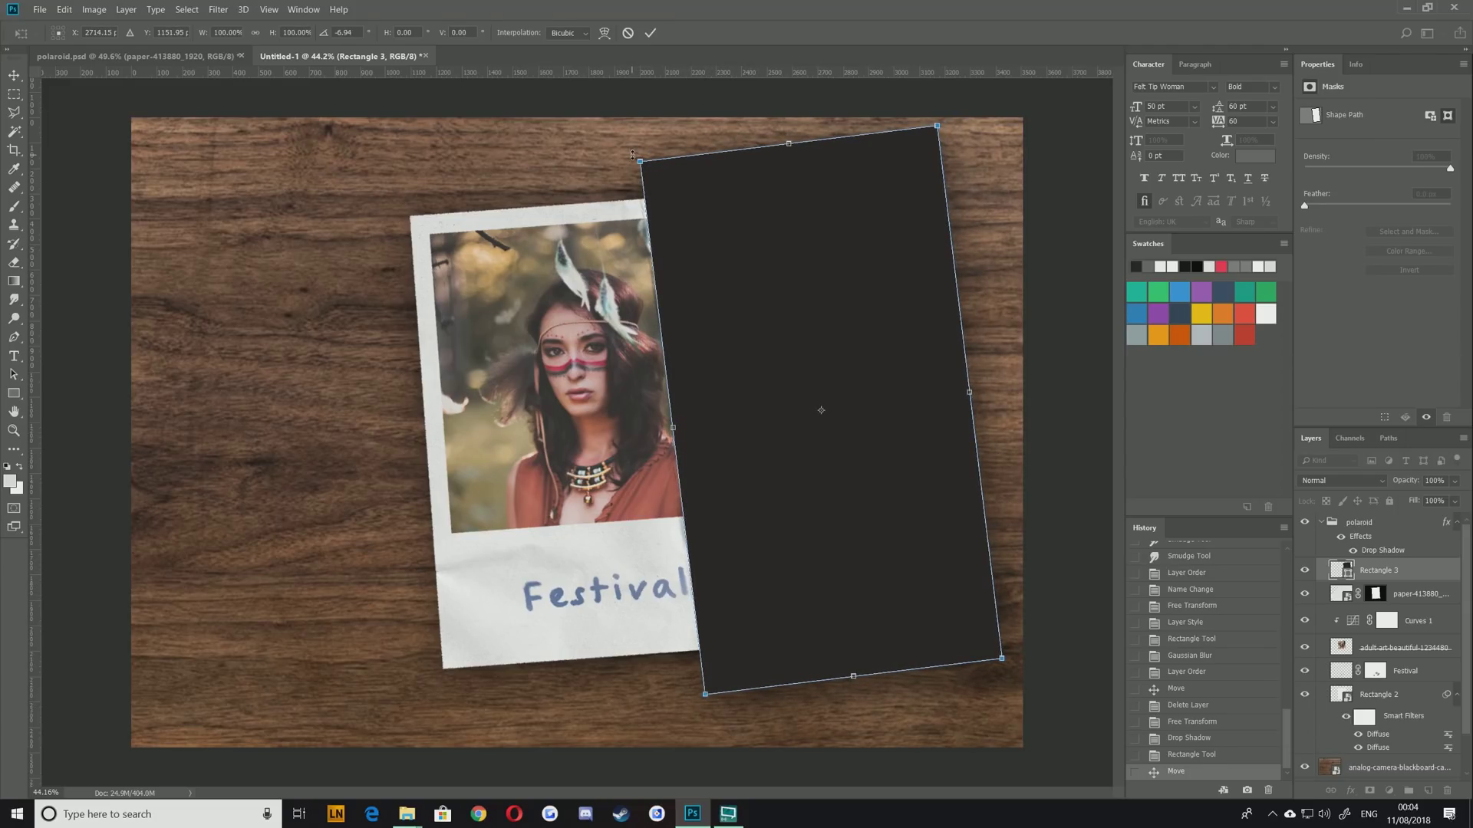
{"action": "left_click_drag", "start_coordinate": [632, 155], "coordinate": [625, 152]}
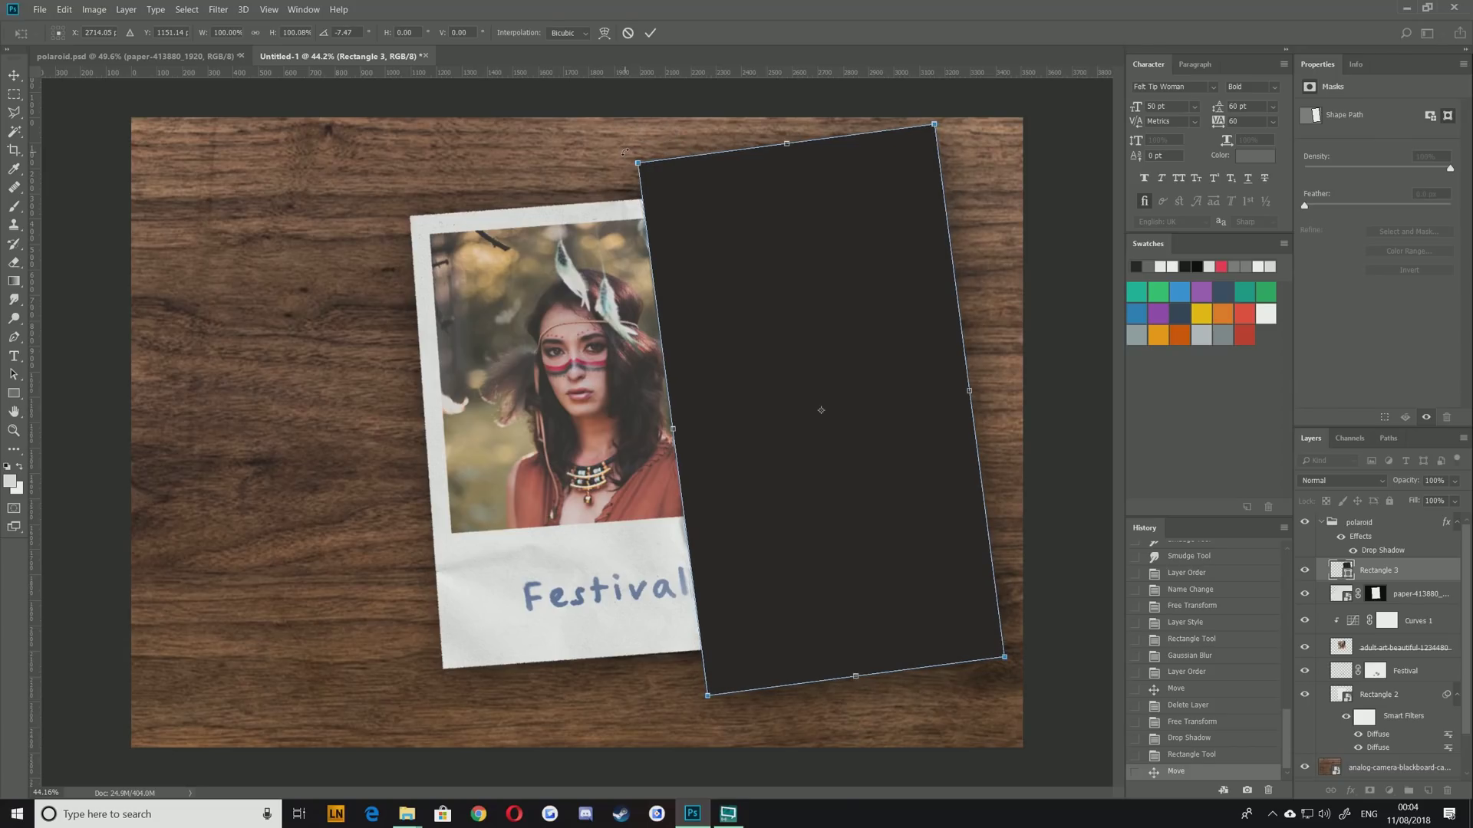
{"action": "key", "text": "Return"}
{"action": "key", "text": "Right"}
{"action": "key", "text": "Right"}
{"action": "key", "text": "Right"}
{"action": "key", "text": "Left"}
{"action": "key", "text": "Left"}
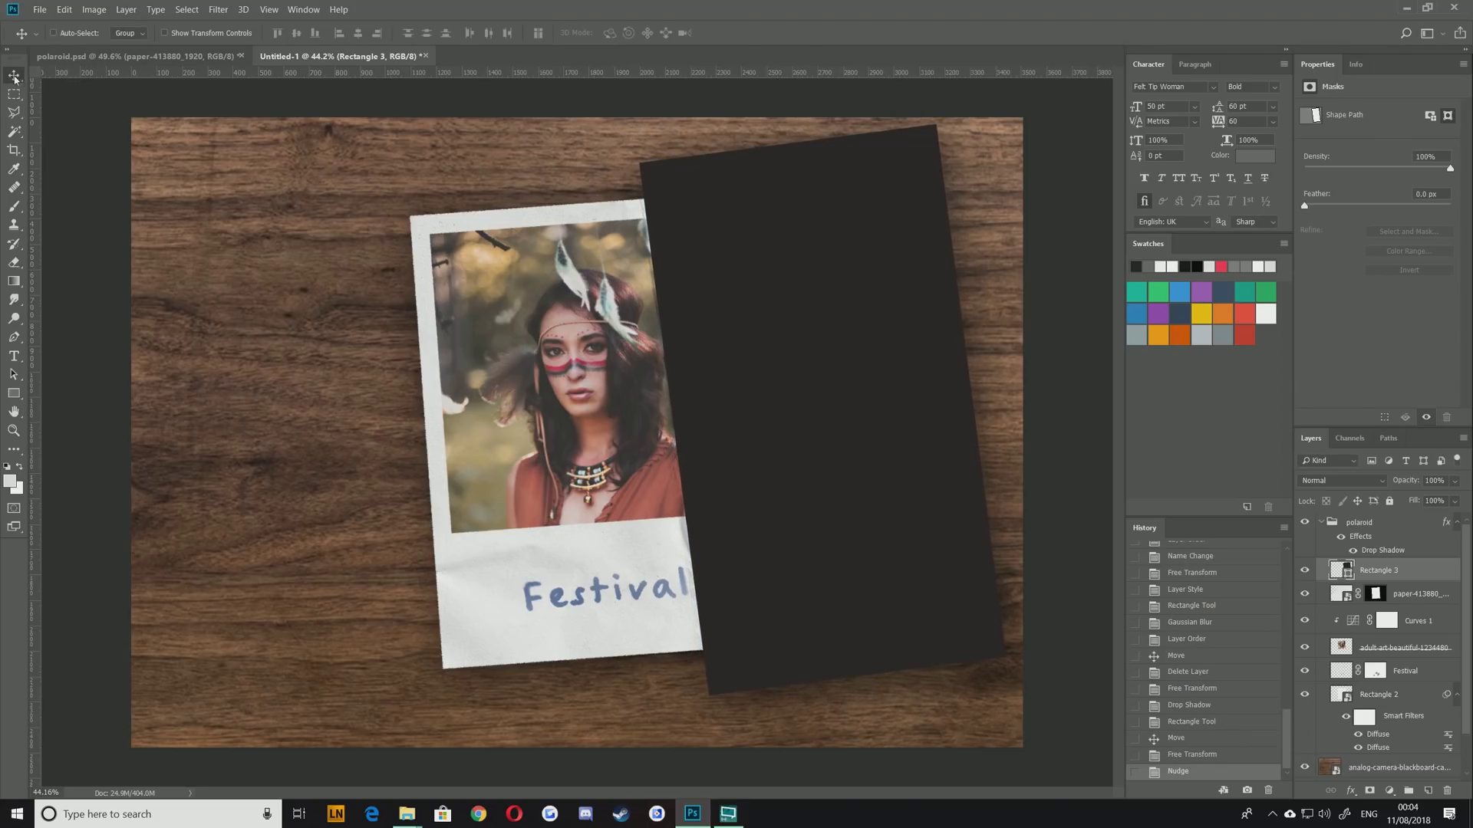
Check the rectangle's alignment at reduced opacity, then restore it to 100%
{"action": "left_click", "coordinate": [1454, 481]}
{"action": "left_click", "coordinate": [1419, 499]}
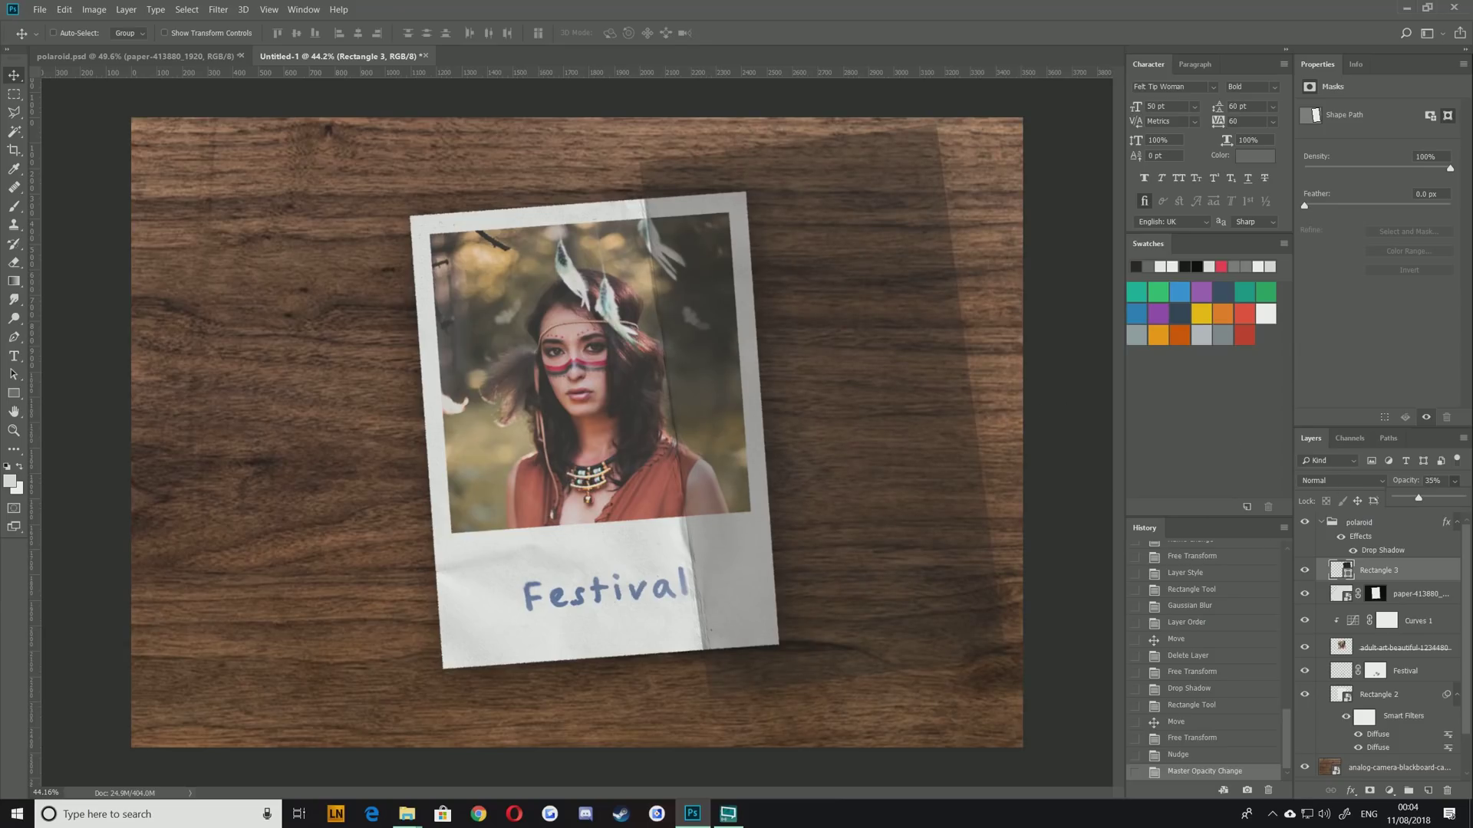
{"action": "left_click_drag", "start_coordinate": [1419, 500], "coordinate": [1462, 498]}
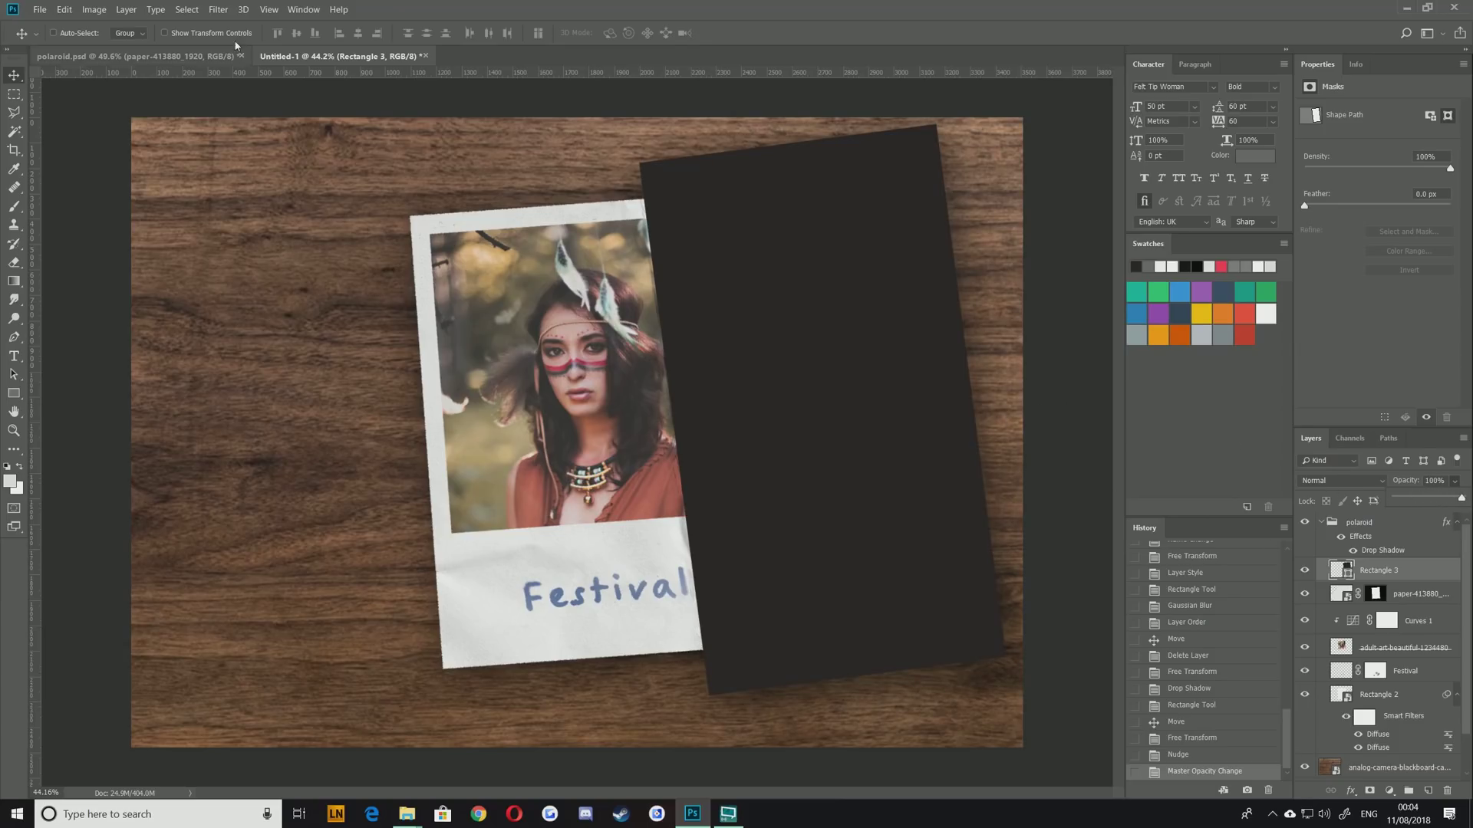
Give Rectangle 3 a 4.5 px smart Gaussian Blur and mask it to Rectangle 2's outline
{"action": "left_click", "coordinate": [218, 9]}
{"action": "mouse_move", "coordinate": [367, 178]}
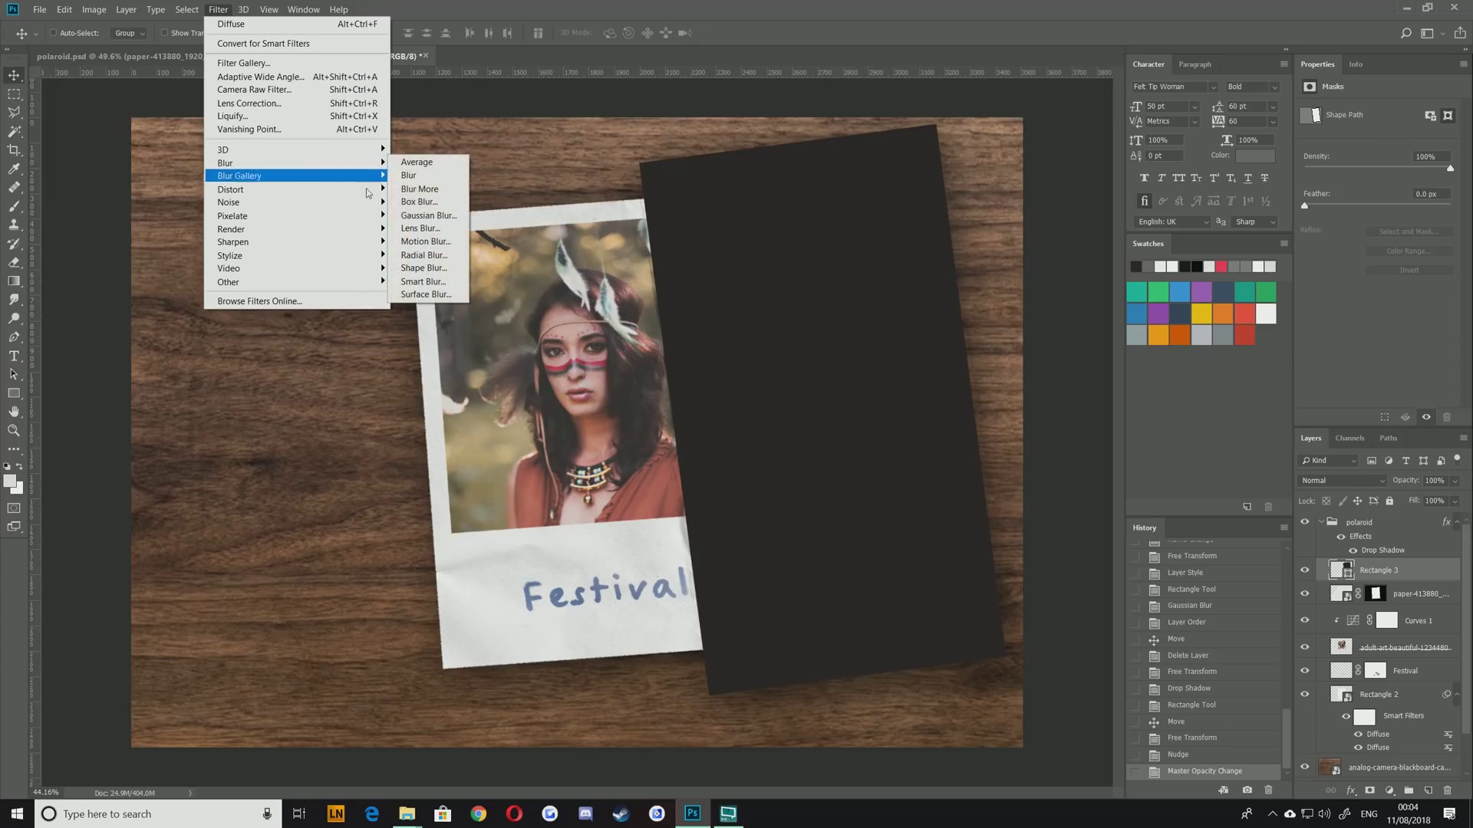
{"action": "left_click", "coordinate": [427, 215]}
{"action": "left_click", "coordinate": [735, 311]}
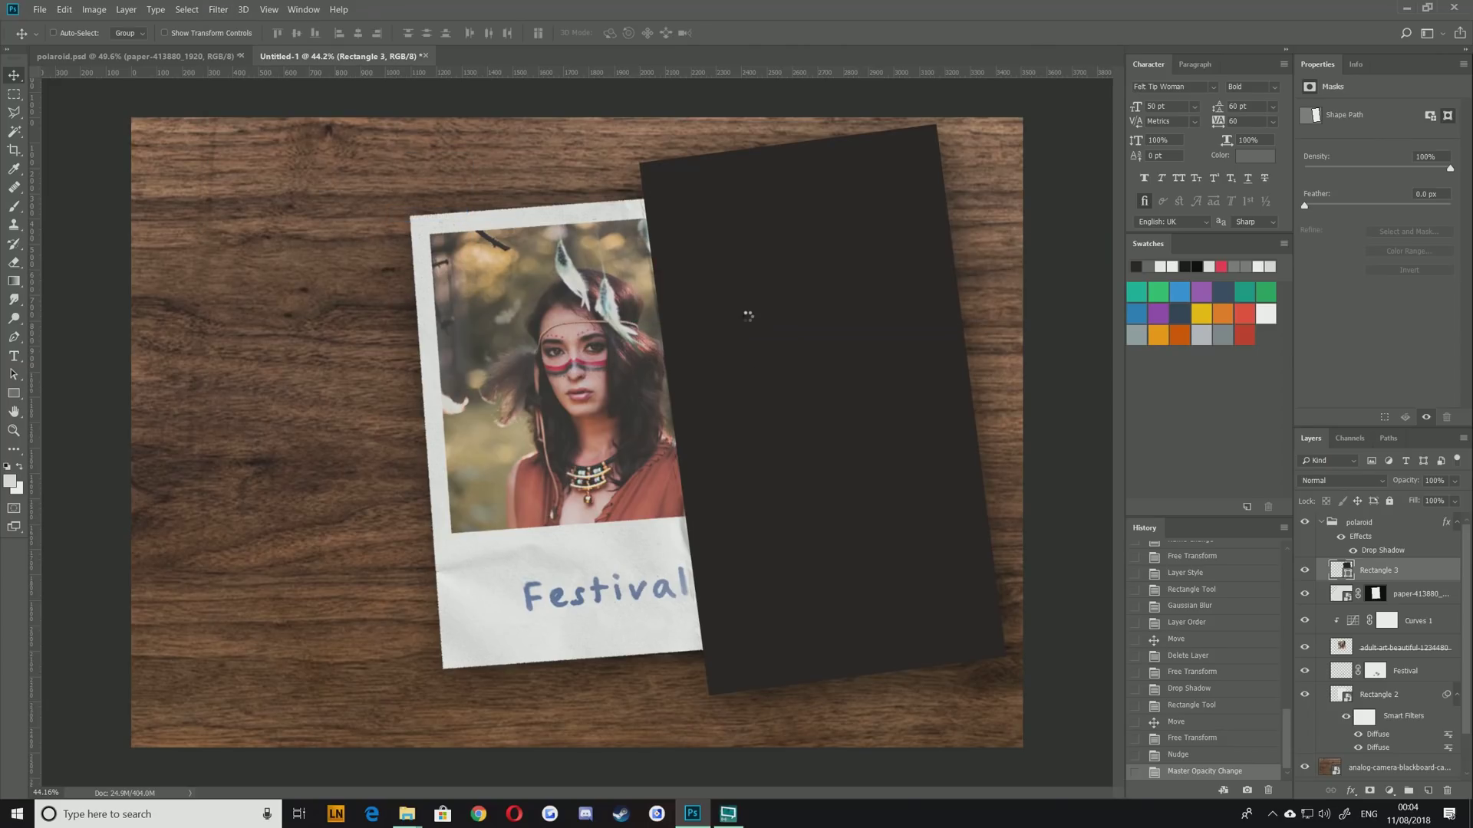
{"action": "left_click_drag", "start_coordinate": [705, 403], "coordinate": [702, 404]}
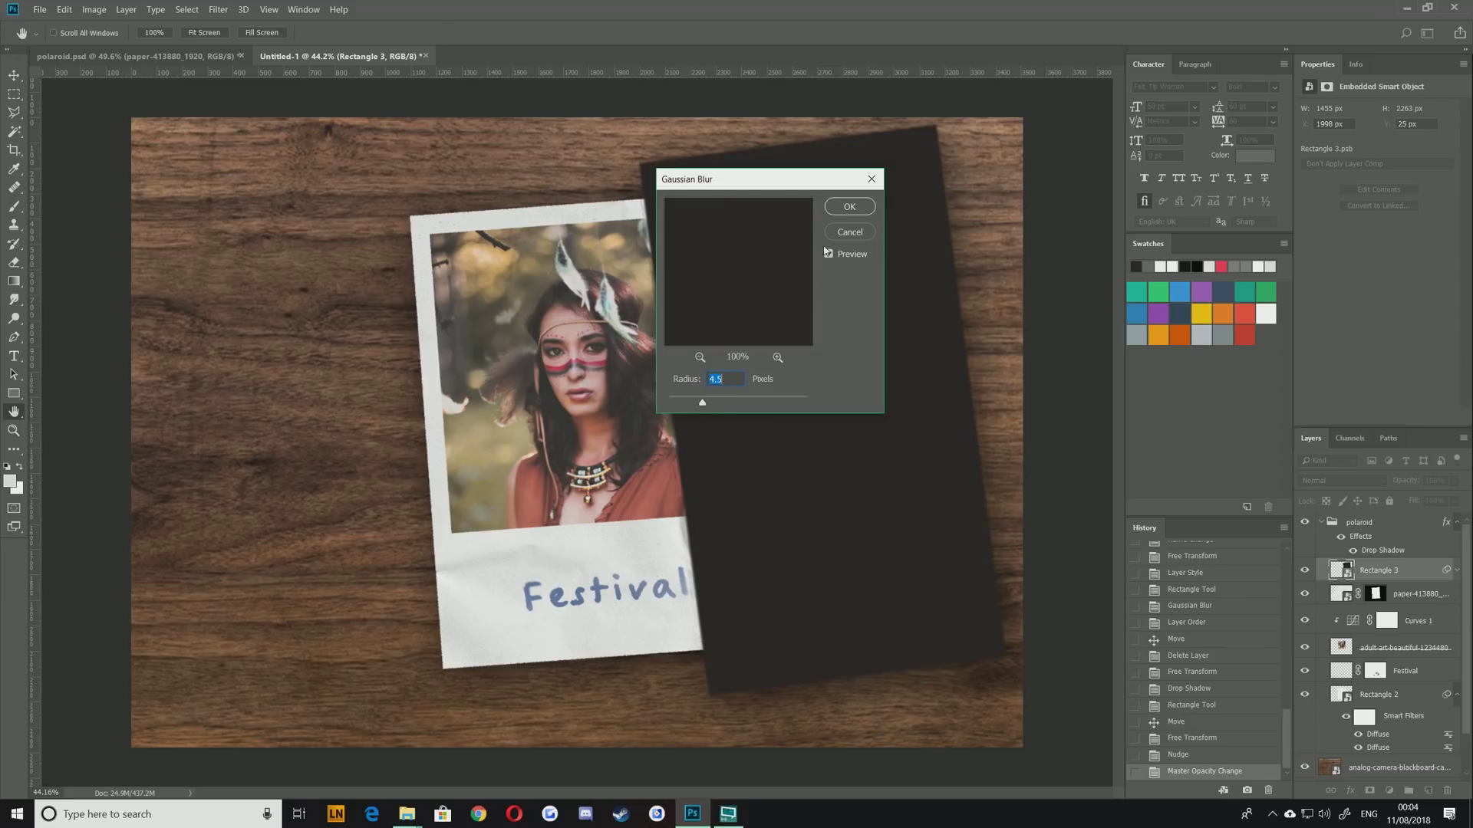
{"action": "left_click", "coordinate": [849, 207]}
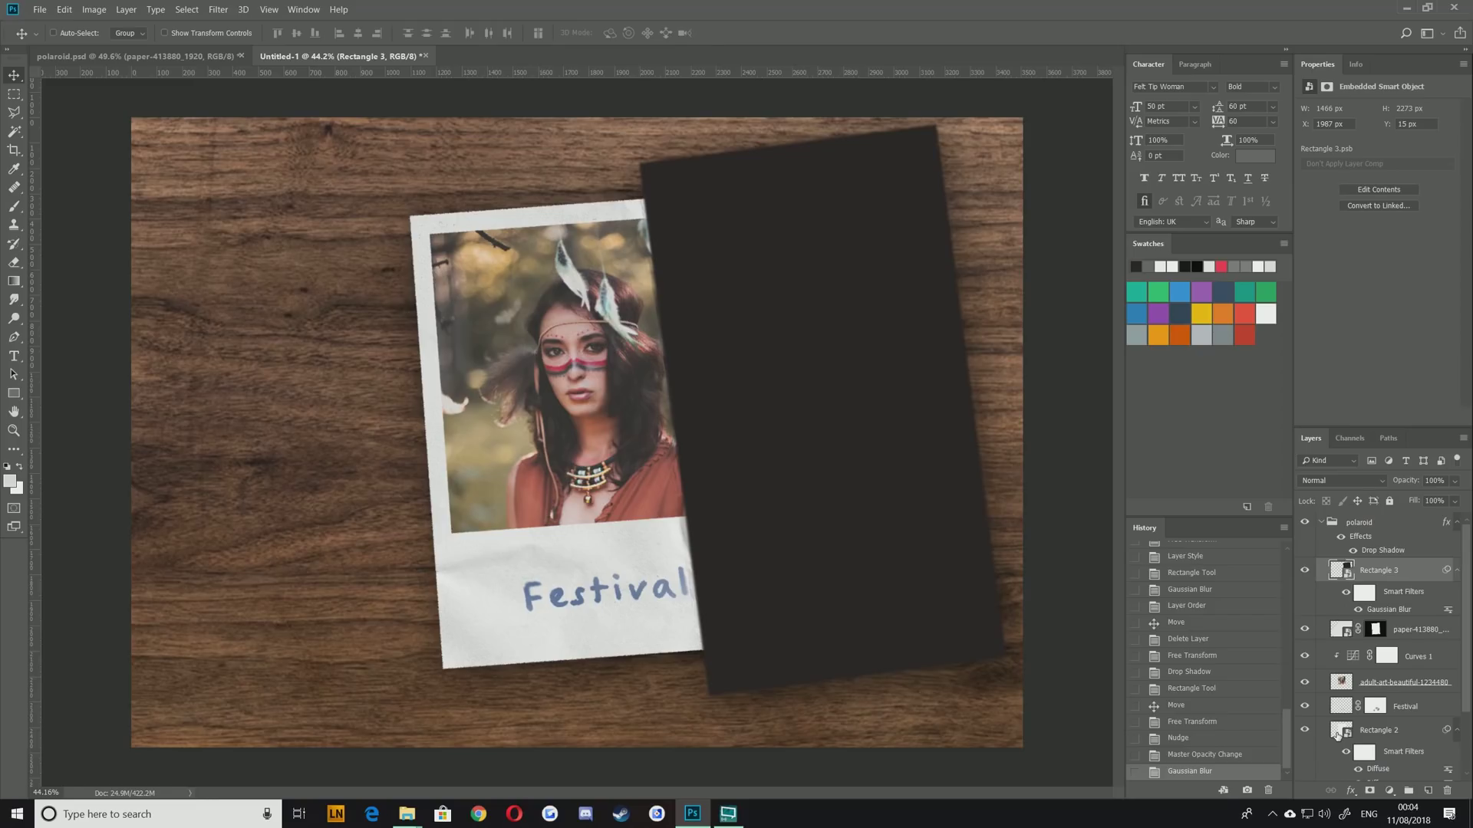
{"action": "left_click", "coordinate": [1339, 734], "text": "ctrl"}
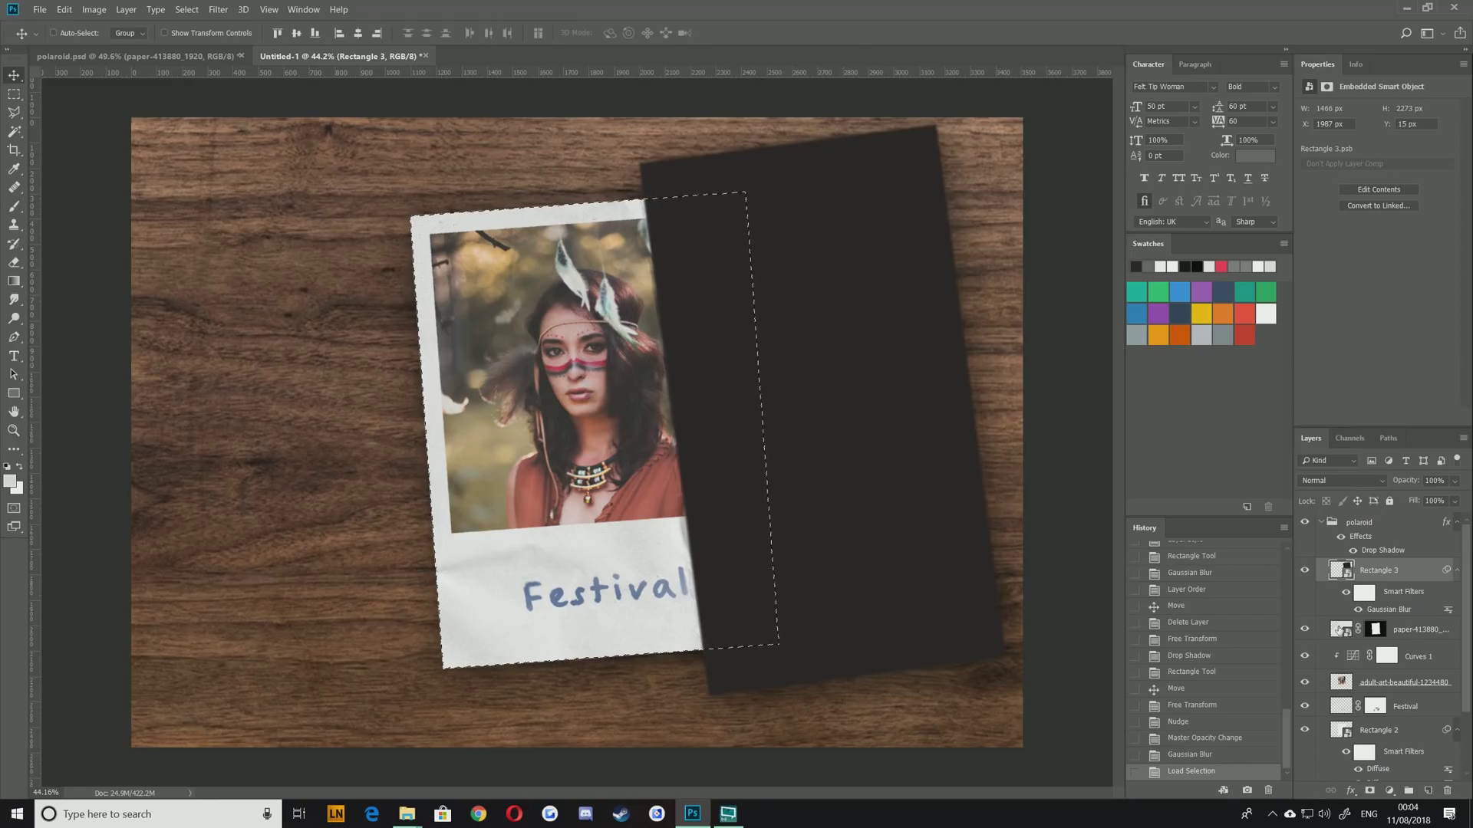
{"action": "left_click", "coordinate": [1369, 790]}
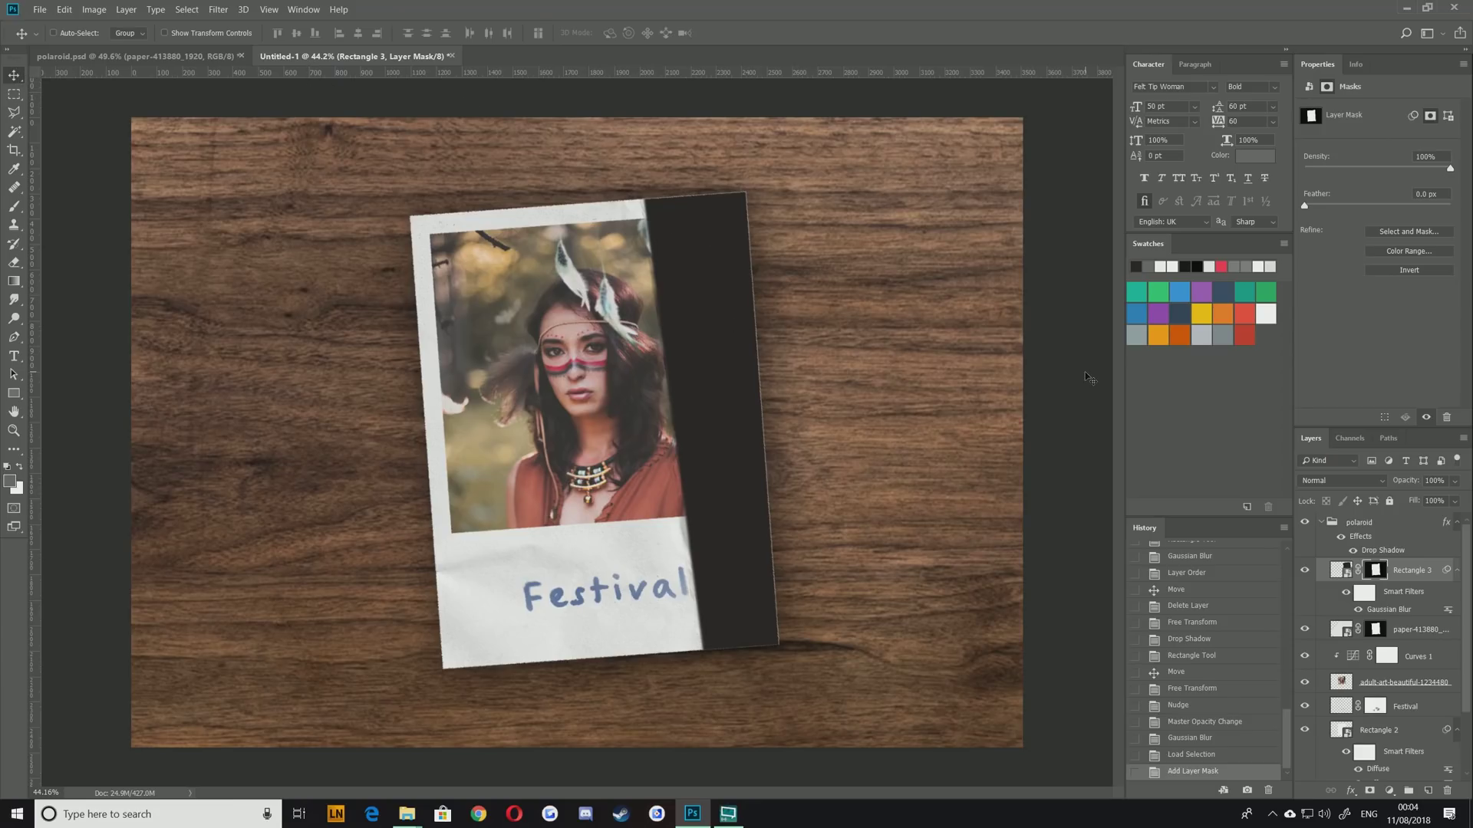
Blend Rectangle 3 in Overlay mode at 41% opacity after previewing Dissolve, Screen and Color Dodge
{"action": "left_click", "coordinate": [1347, 480]}
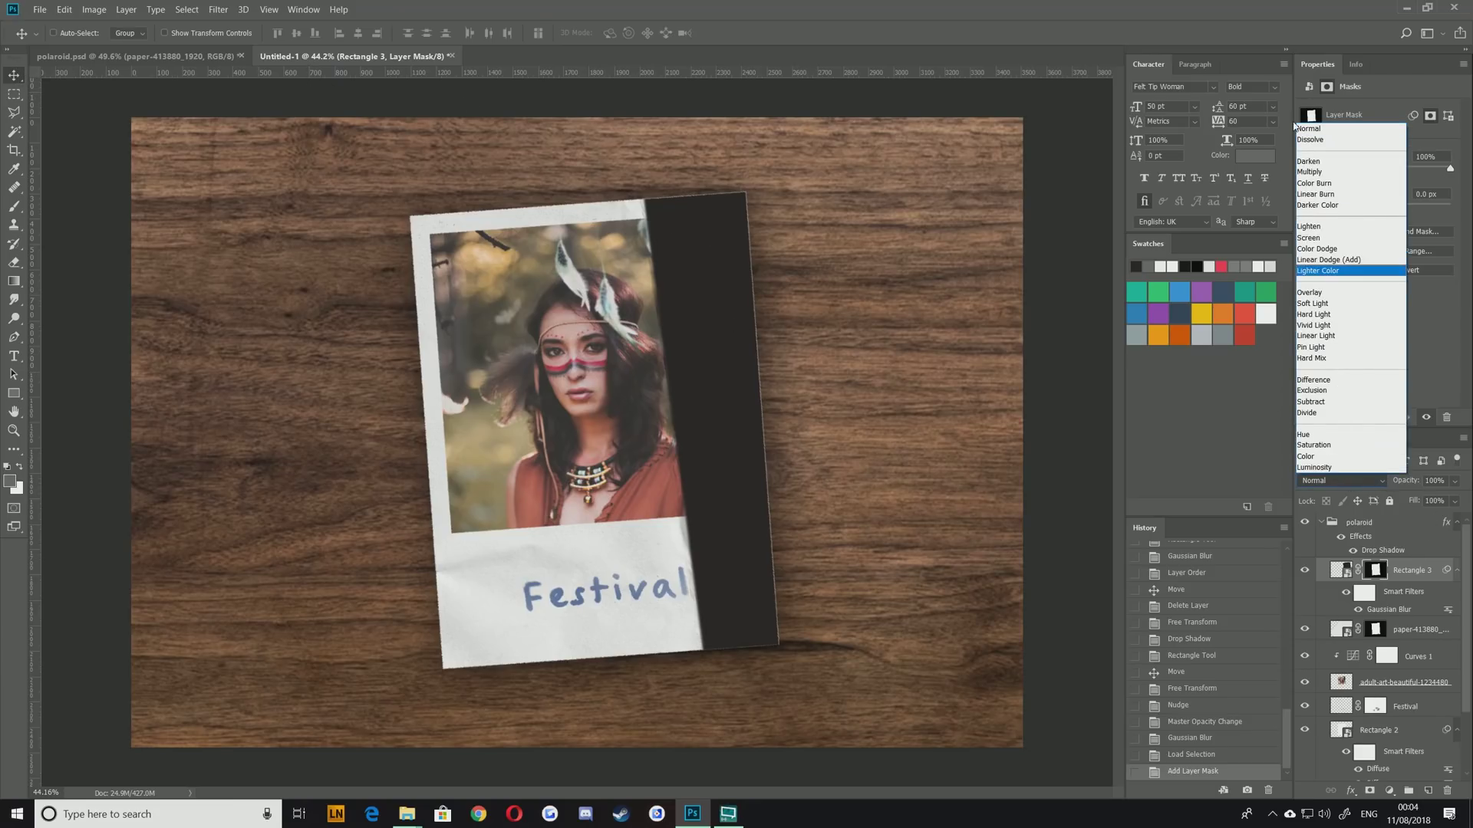
{"action": "left_click", "coordinate": [1312, 137]}
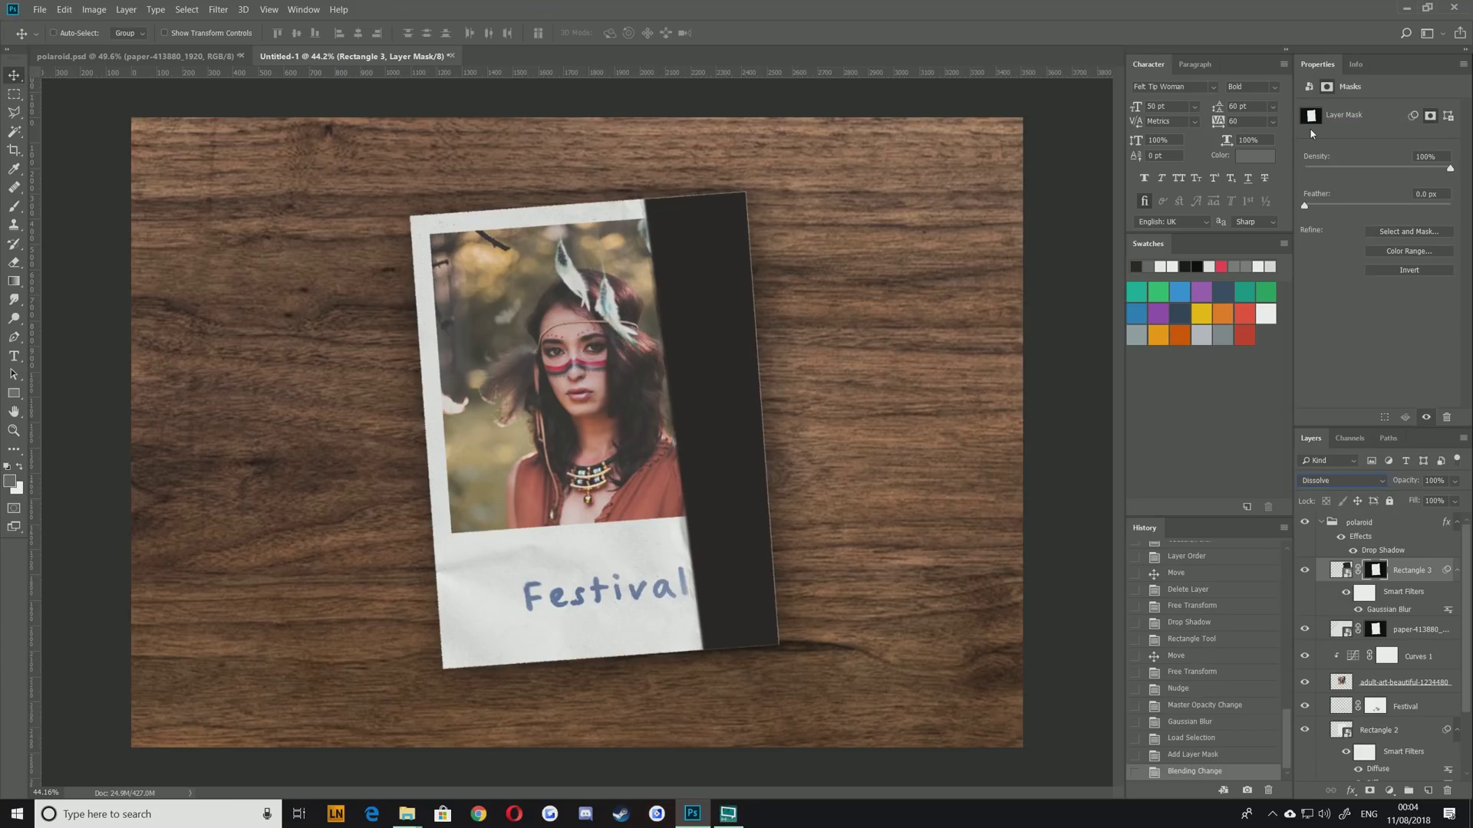
{"action": "key", "text": "Down"}
{"action": "key", "text": "Down"}
{"action": "key", "text": "Down"}
{"action": "key", "text": "Down"}
{"action": "key", "text": "Down"}
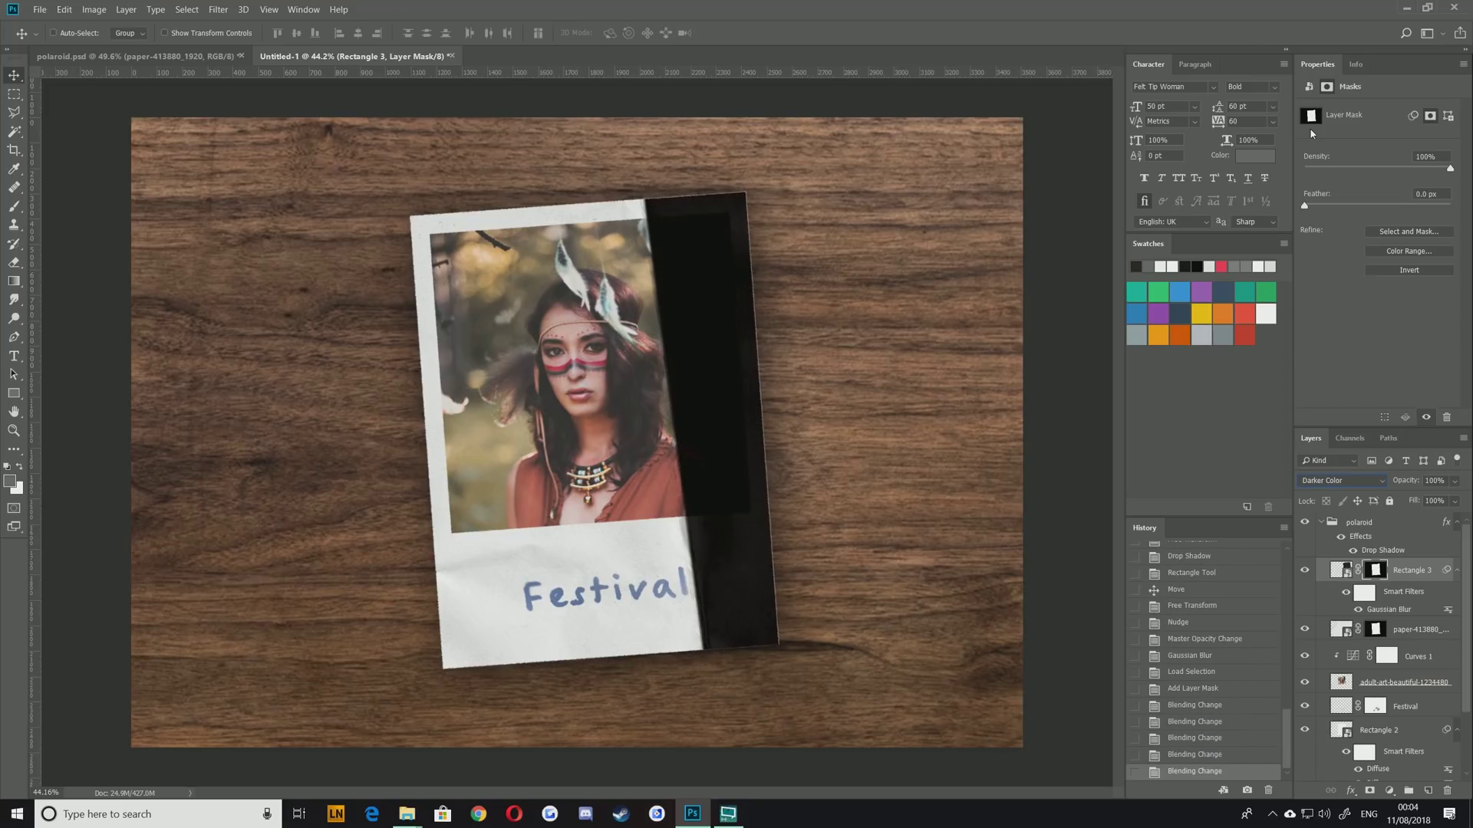
{"action": "key", "text": "Down"}
{"action": "key", "text": "Down"}
{"action": "key", "text": "Down"}
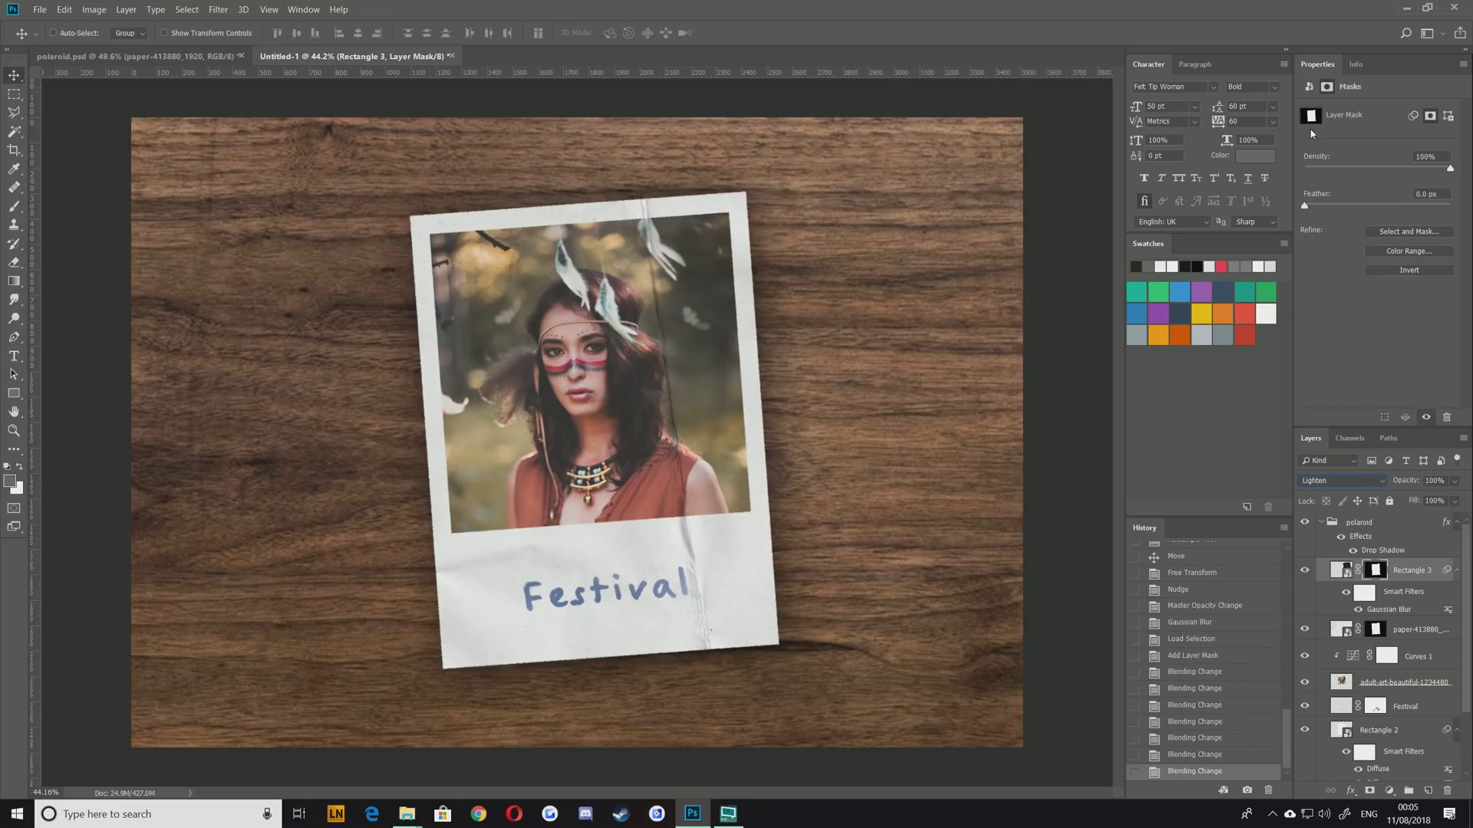
{"action": "key", "text": "Down"}
{"action": "key", "text": "Up"}
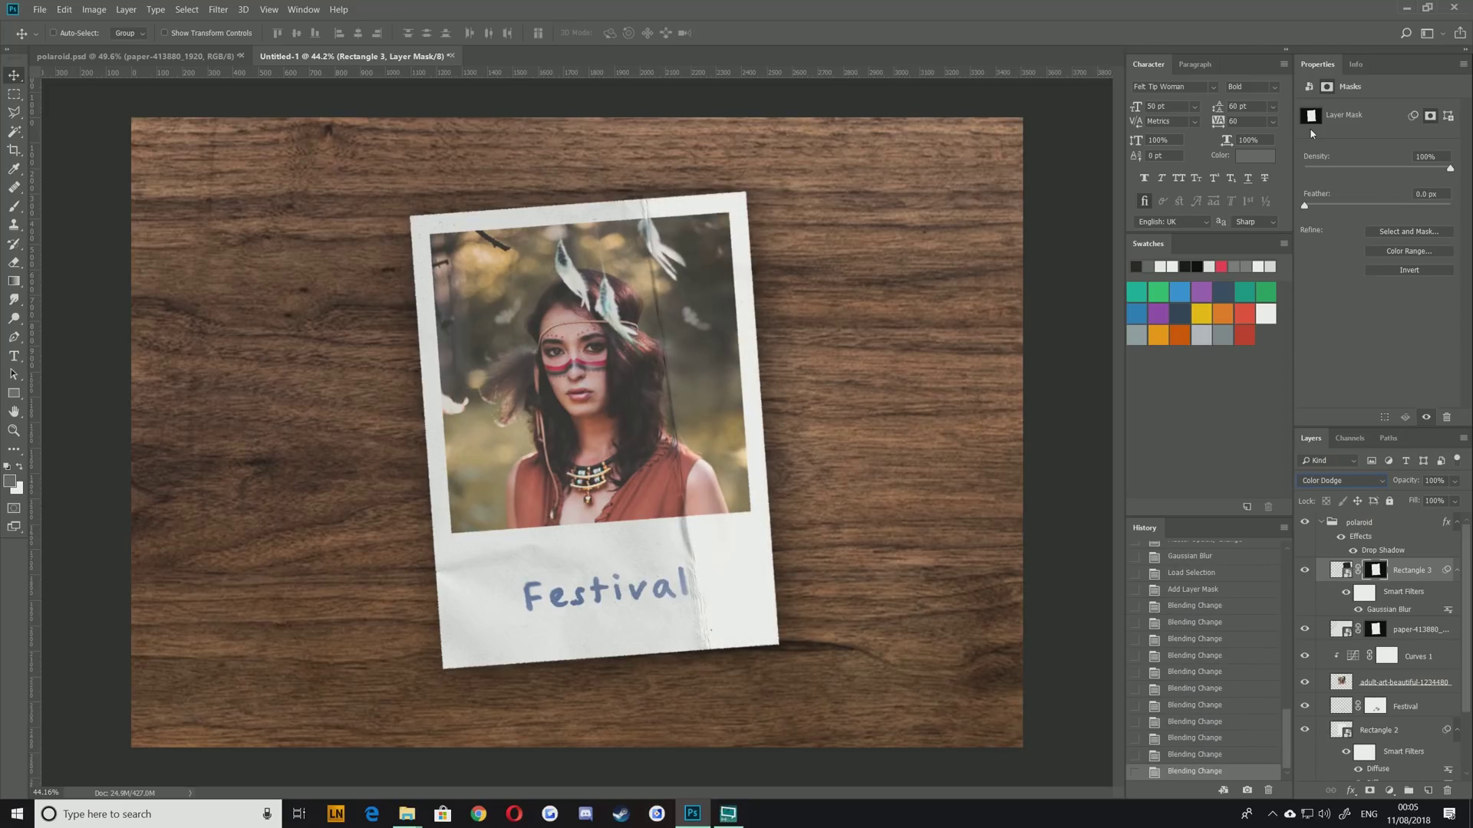
{"action": "key", "text": "Up"}
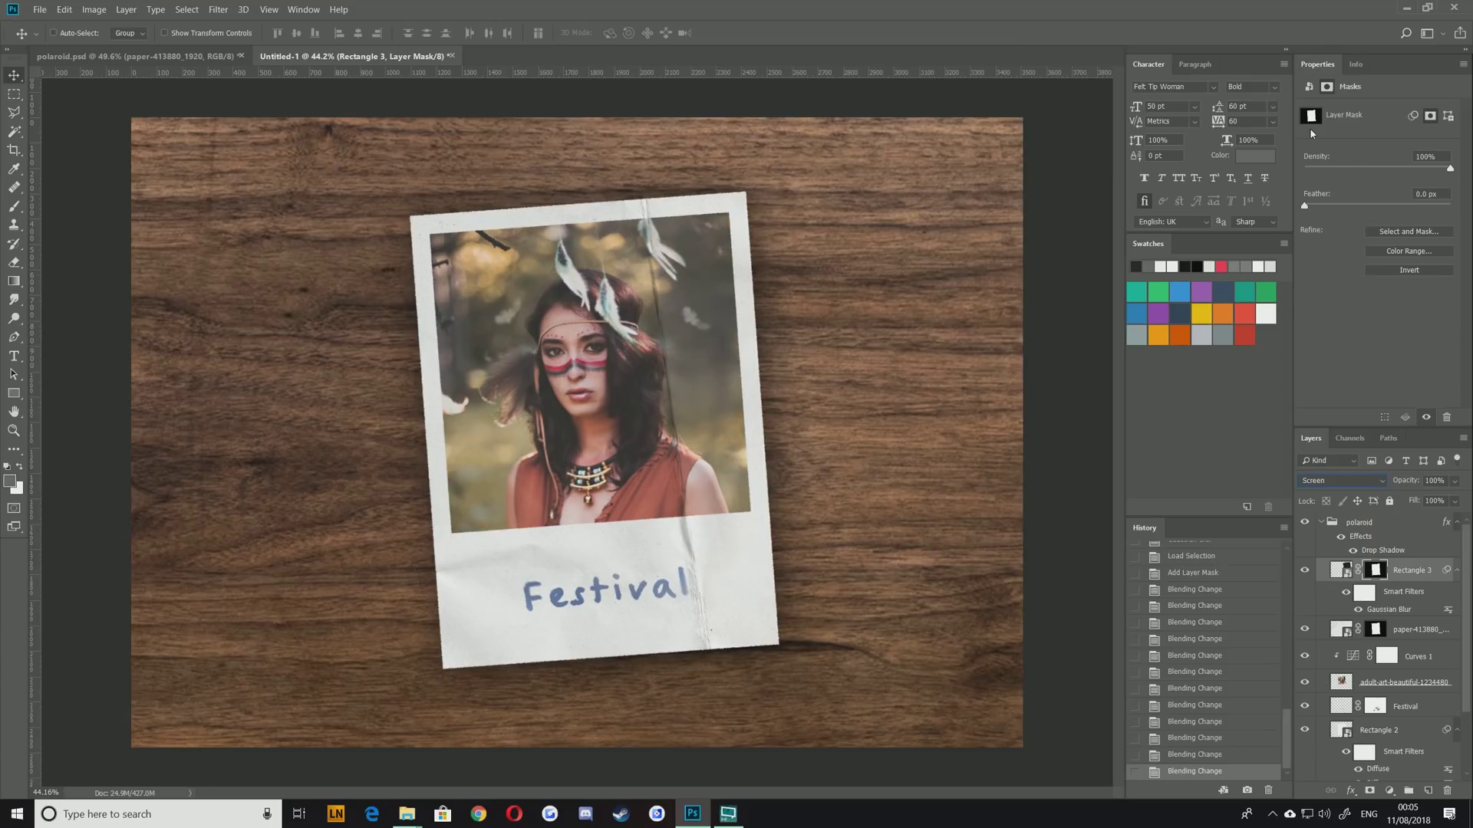
{"action": "key", "text": "Down"}
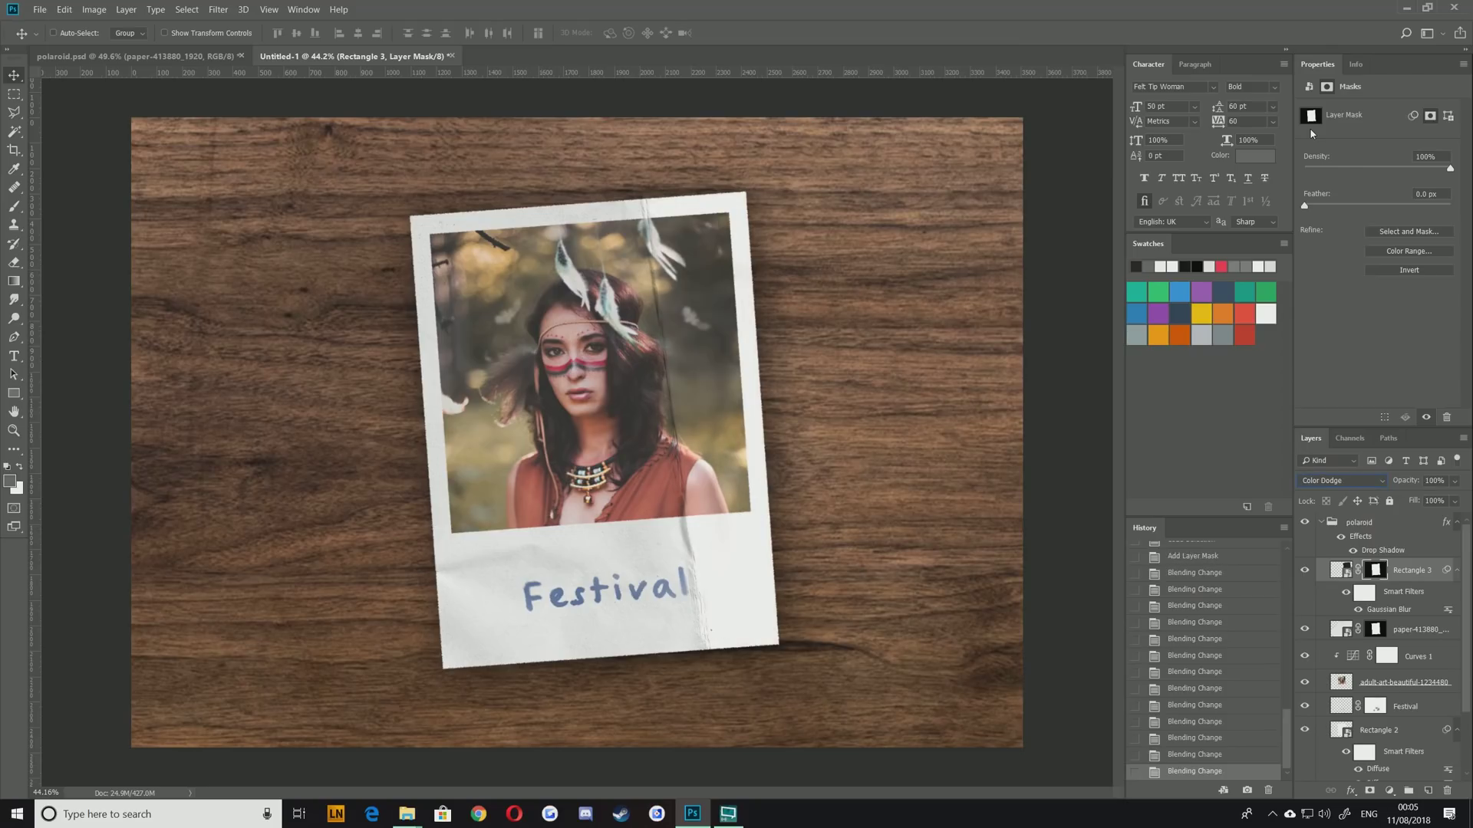
{"action": "key", "text": "Down"}
{"action": "key", "text": "Down"}
{"action": "key", "text": "Down"}
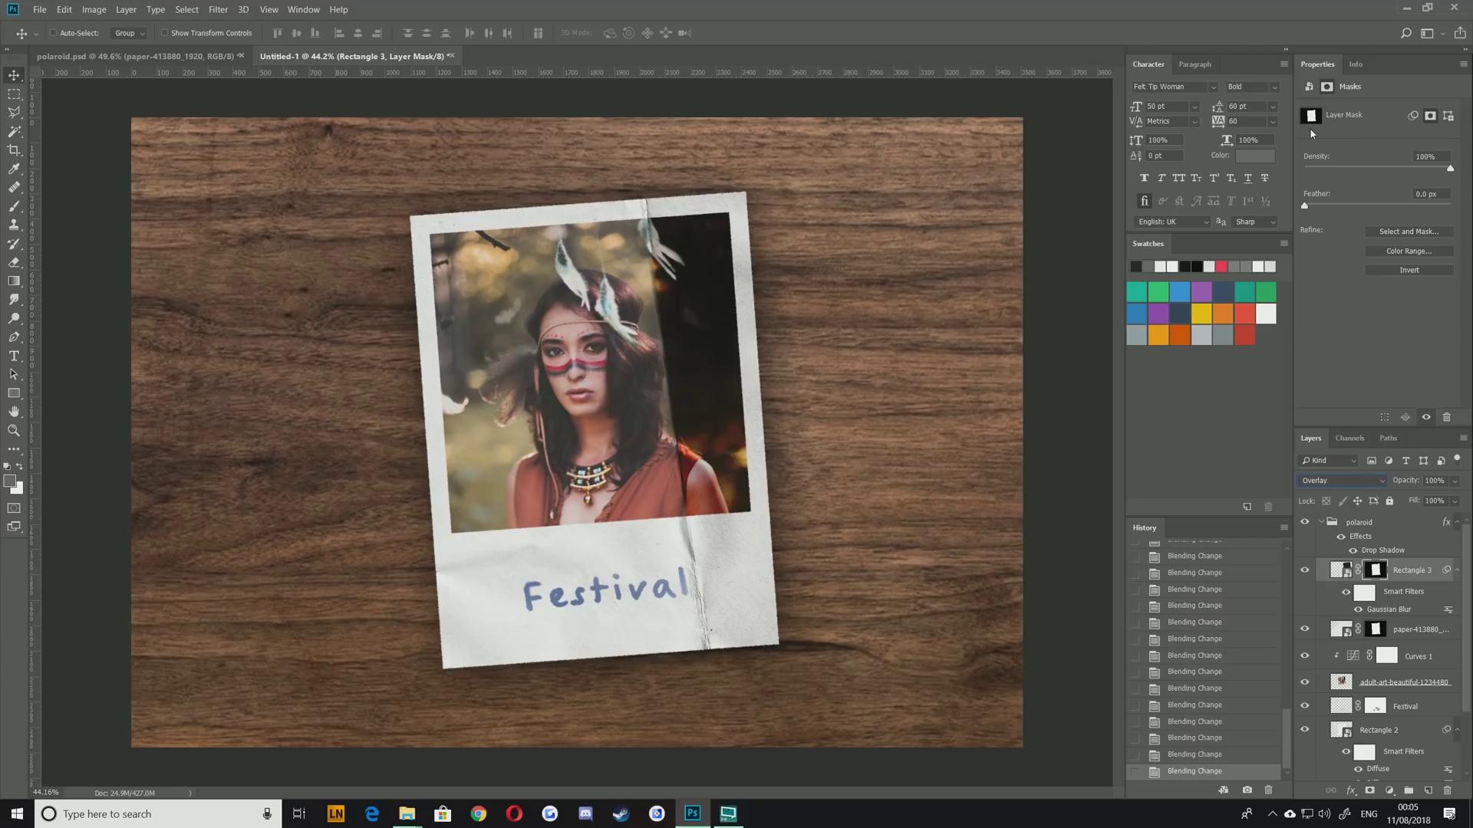
{"action": "left_click", "coordinate": [1453, 481]}
{"action": "left_click_drag", "start_coordinate": [1463, 497], "coordinate": [1423, 498]}
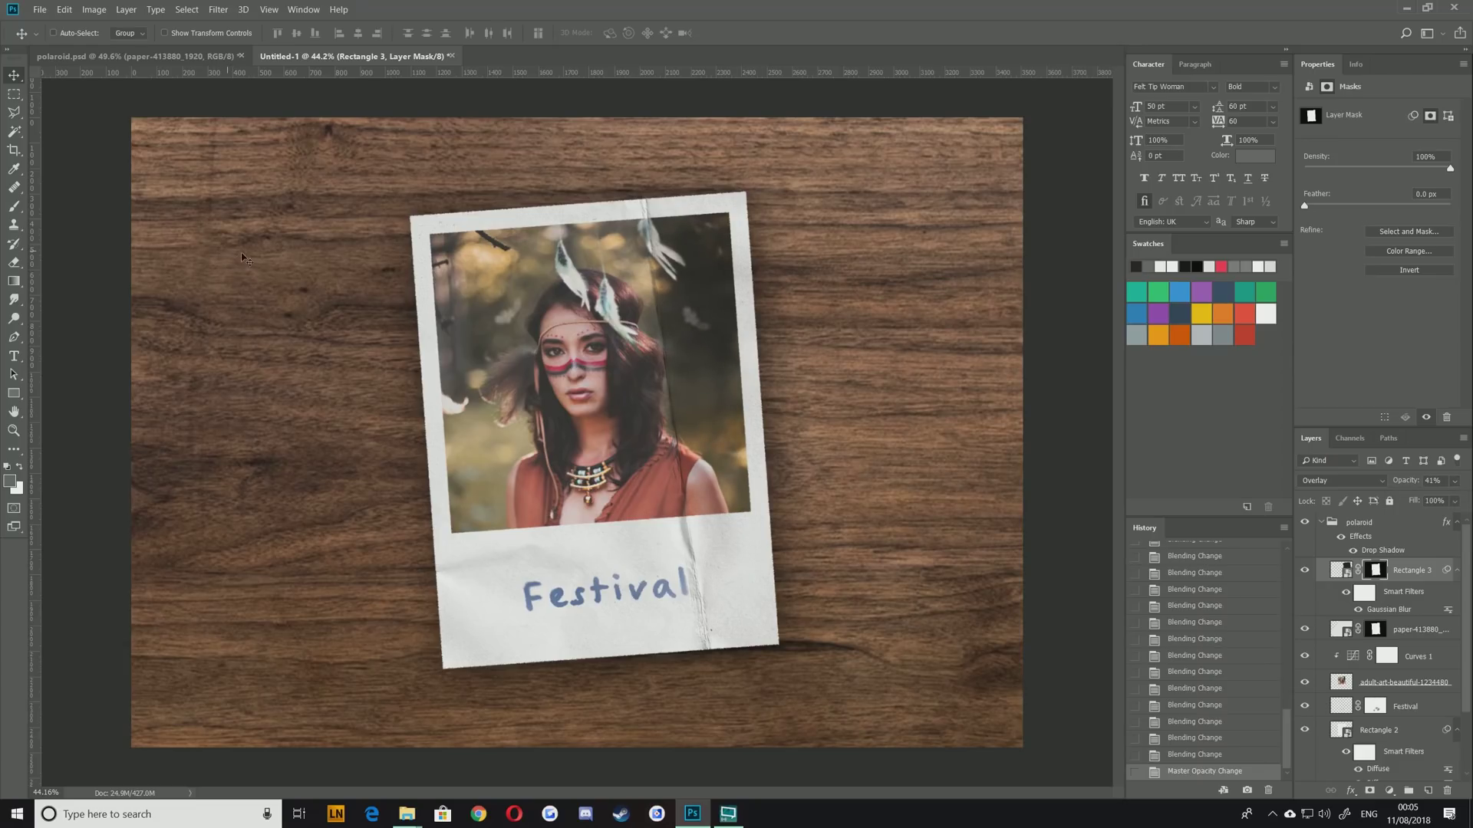
{"action": "left_click", "coordinate": [197, 57]}
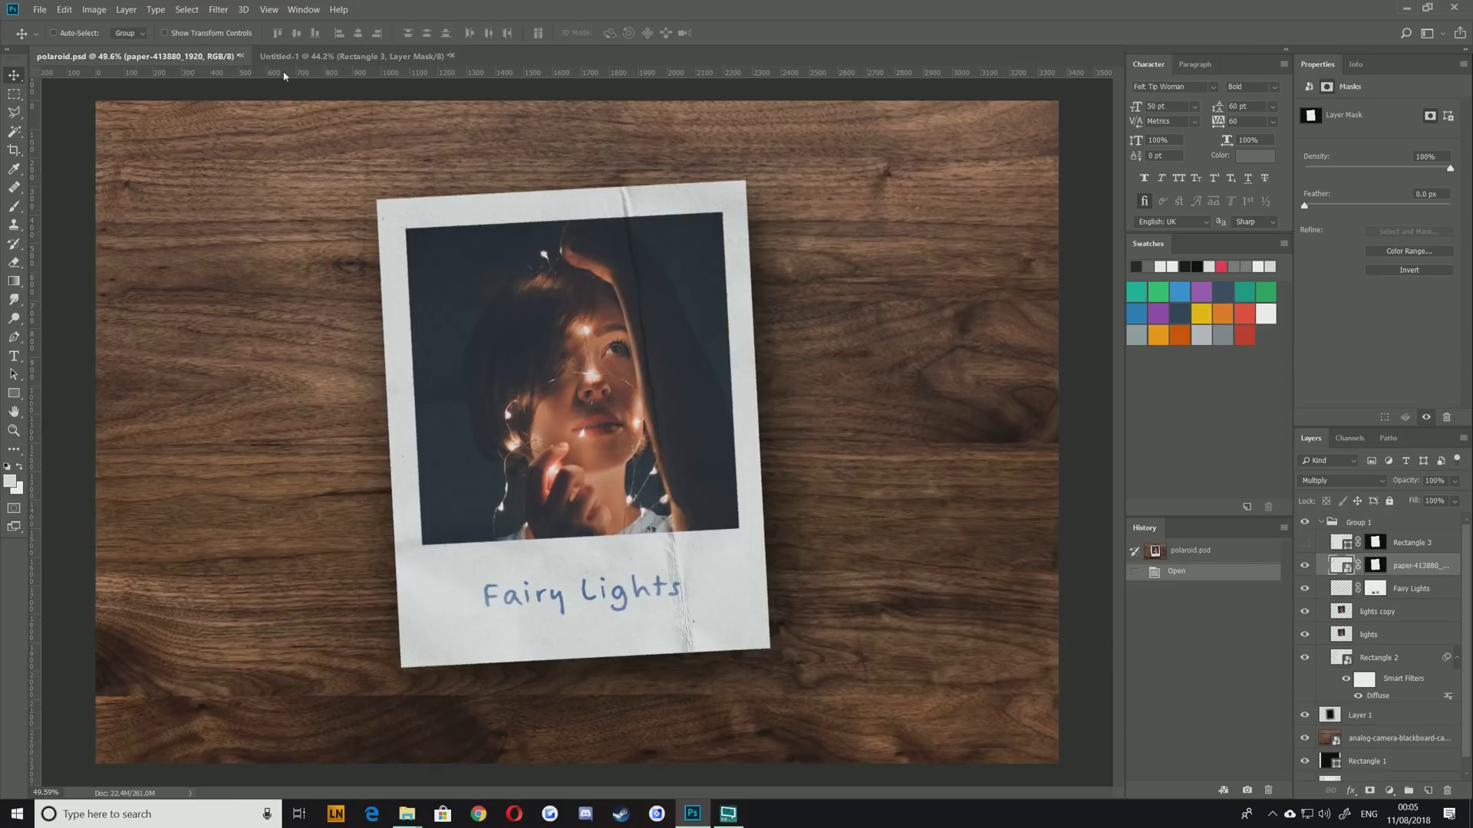
{"action": "left_click", "coordinate": [1305, 543]}
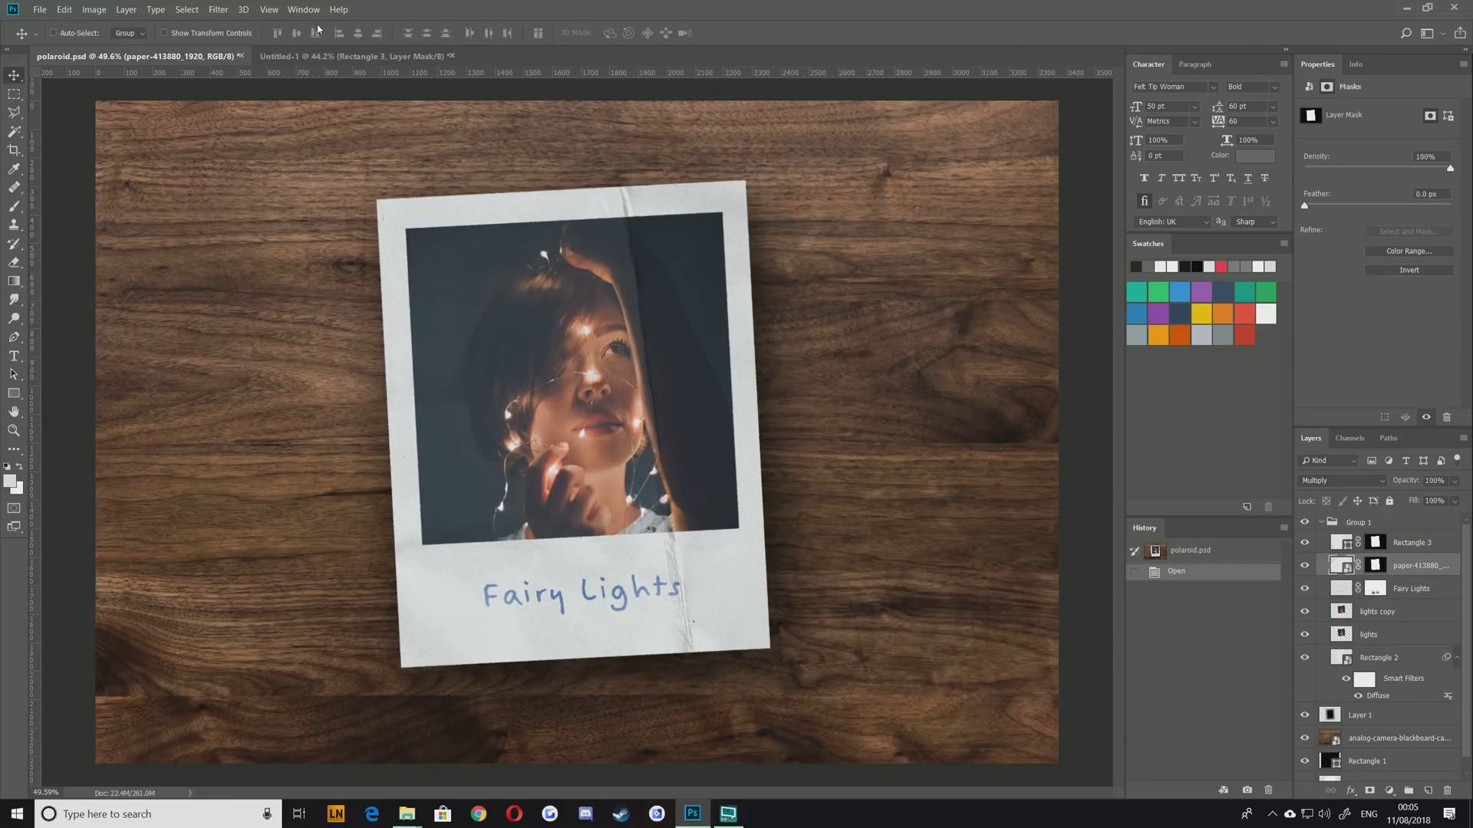
{"action": "left_click", "coordinate": [336, 57]}
{"action": "left_click", "coordinate": [188, 57]}
{"action": "left_click", "coordinate": [322, 56]}
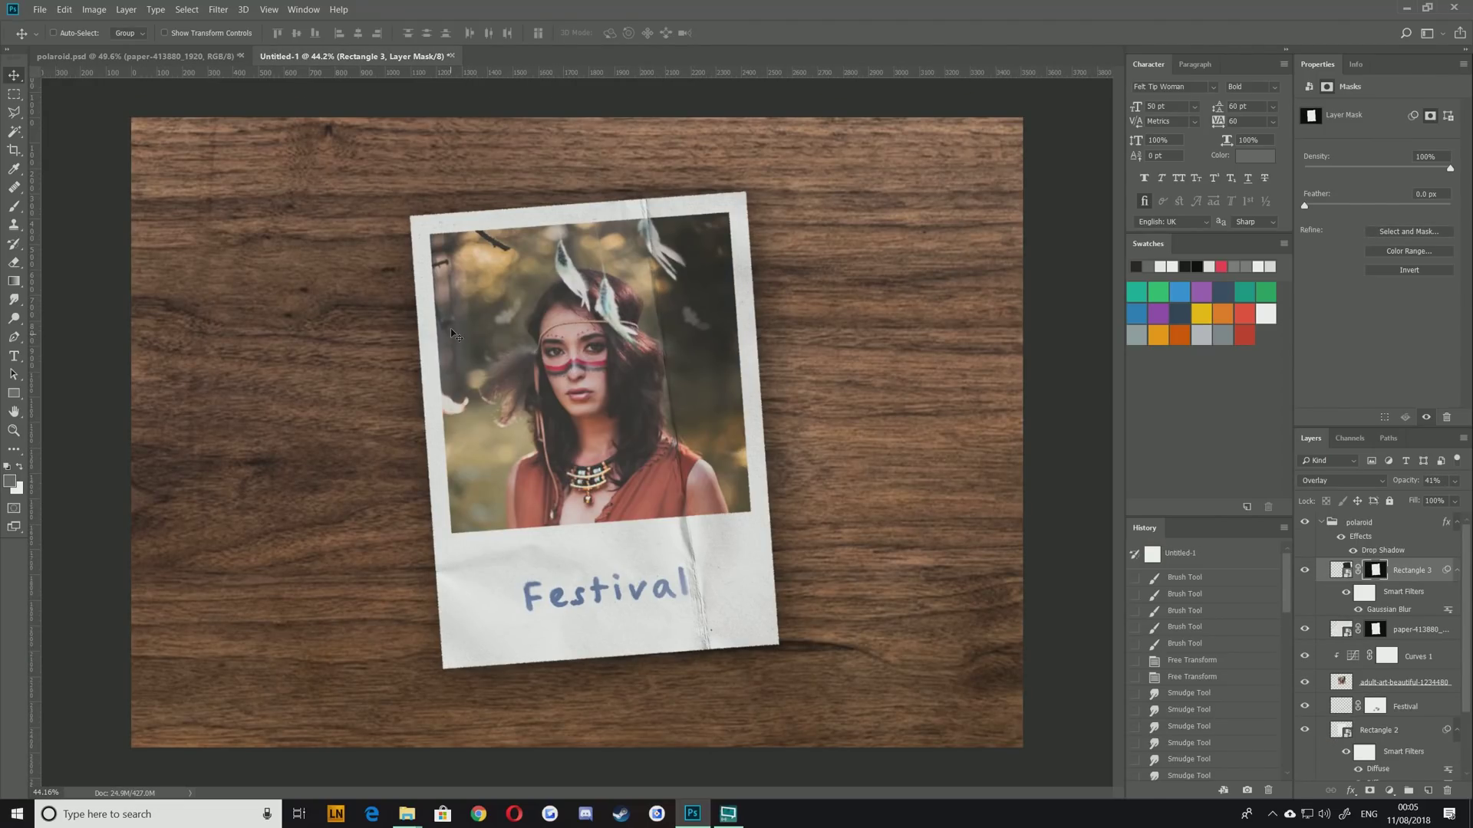